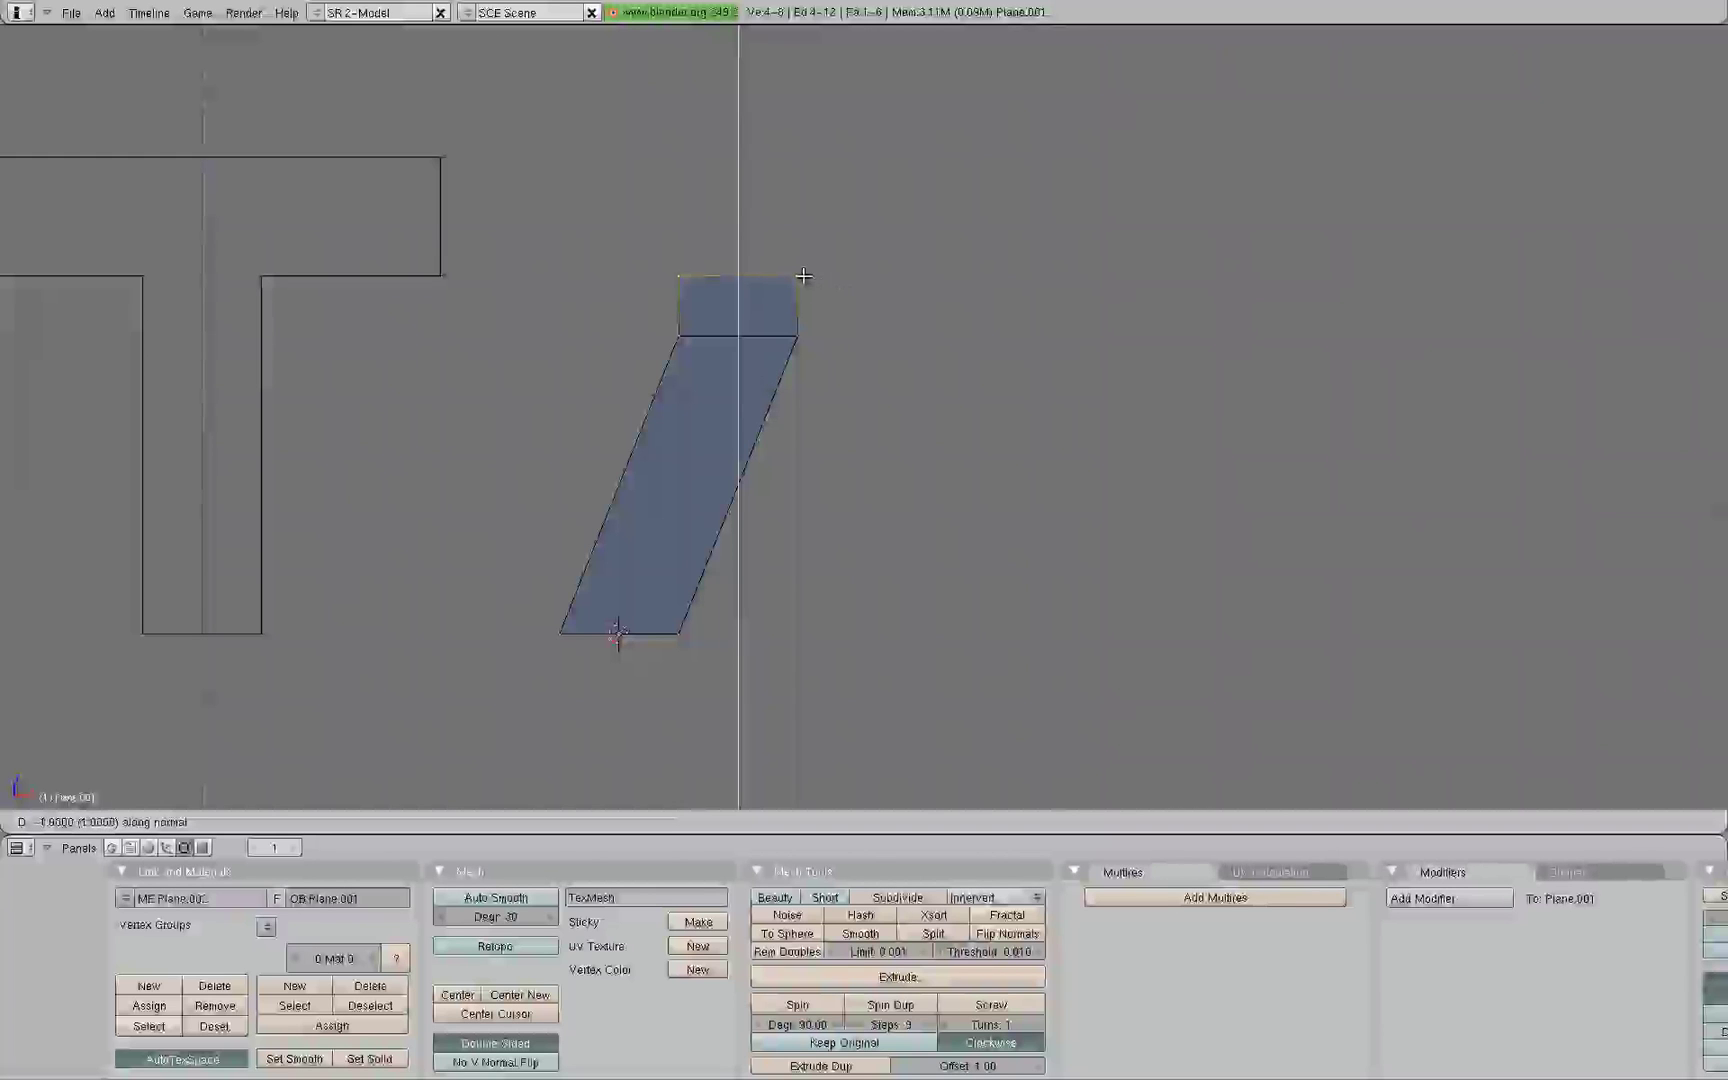
- Extrude the top of the slanted leg 1 unit upward and shift the new top end 0.4 along X
left_click(804, 276)
key("e")
key("x")
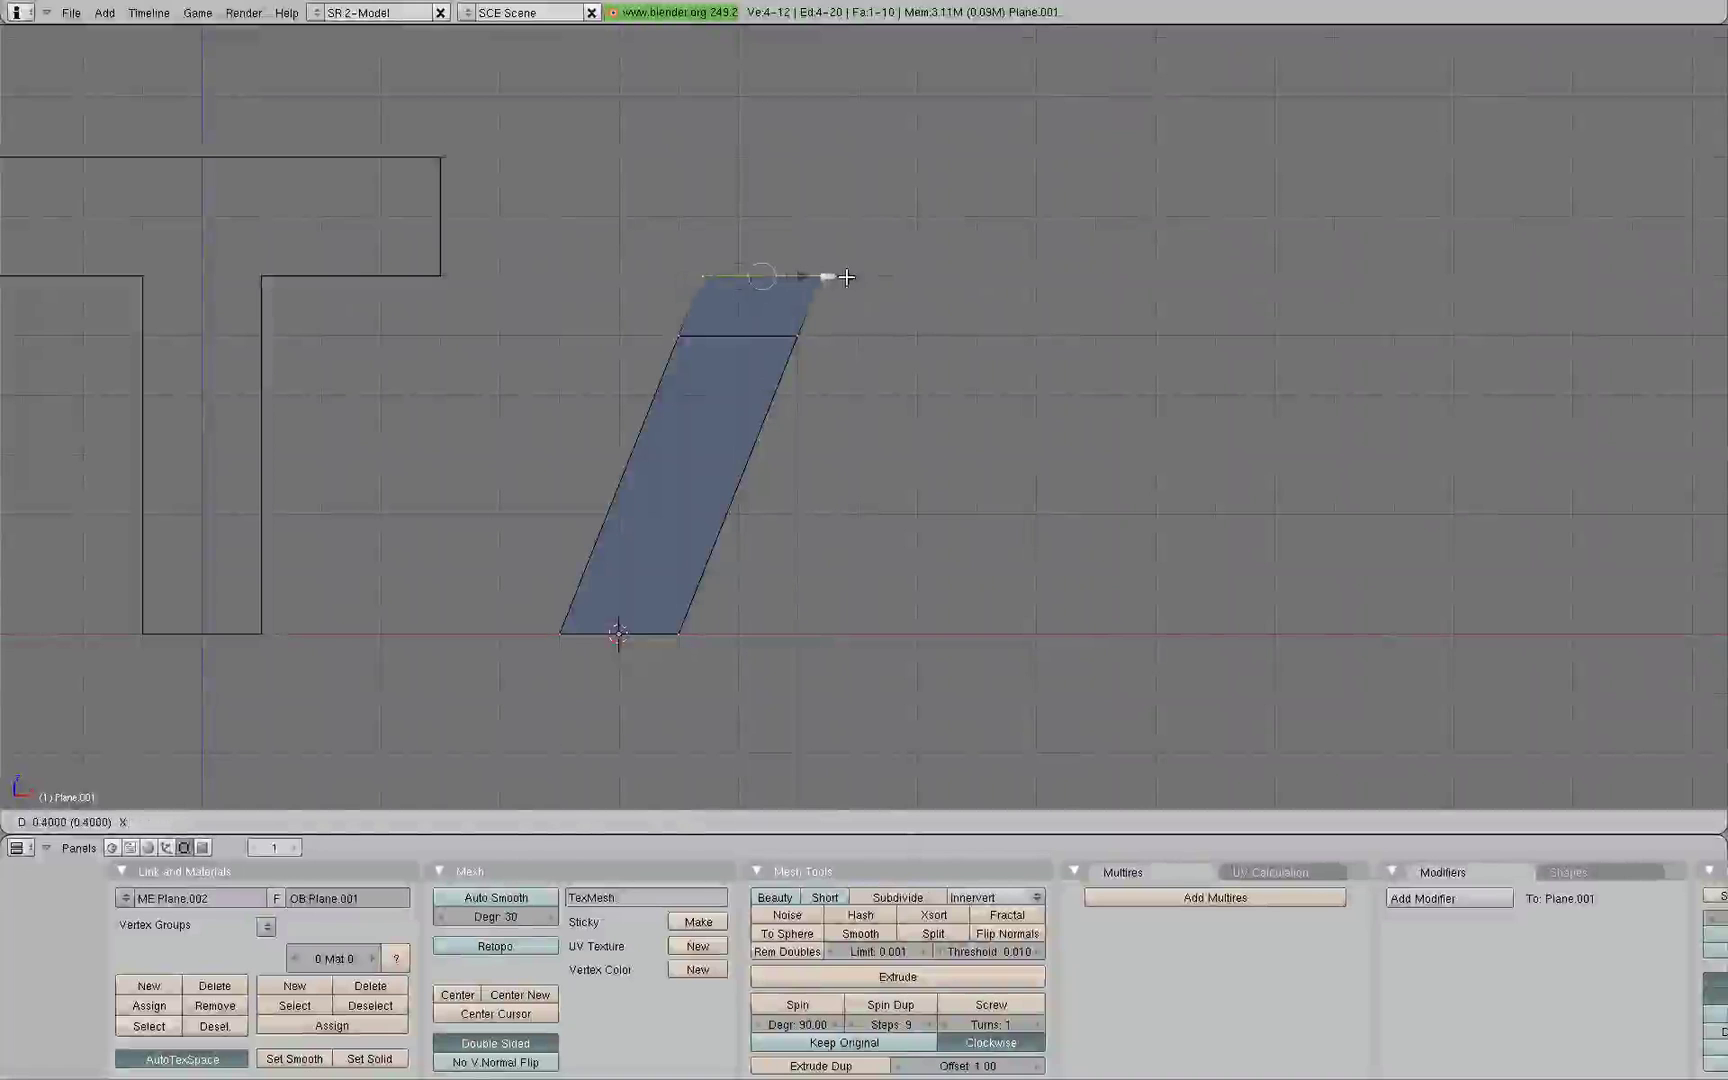
left_click(846, 277)
key("a")
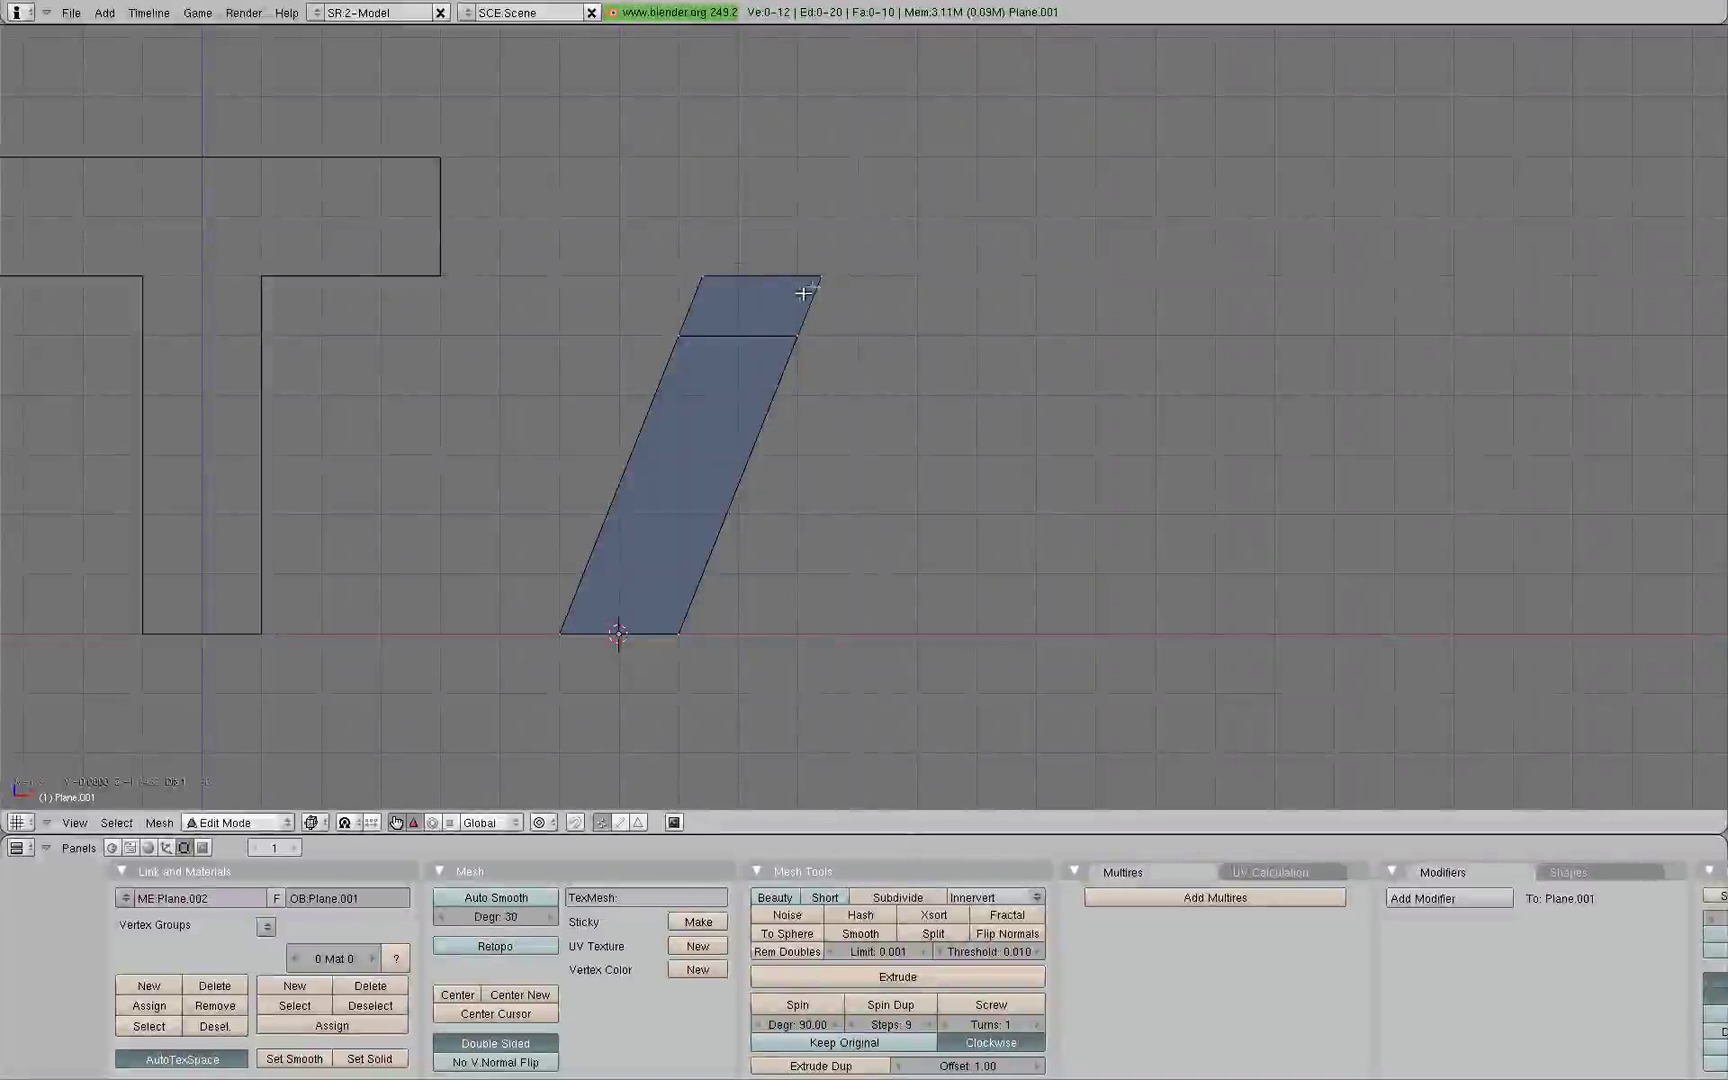
- Move the upper outer corner edge of the leg's top section −0.4 along X to make that side vertical
right_click(808, 288)
key("g")
key("x")
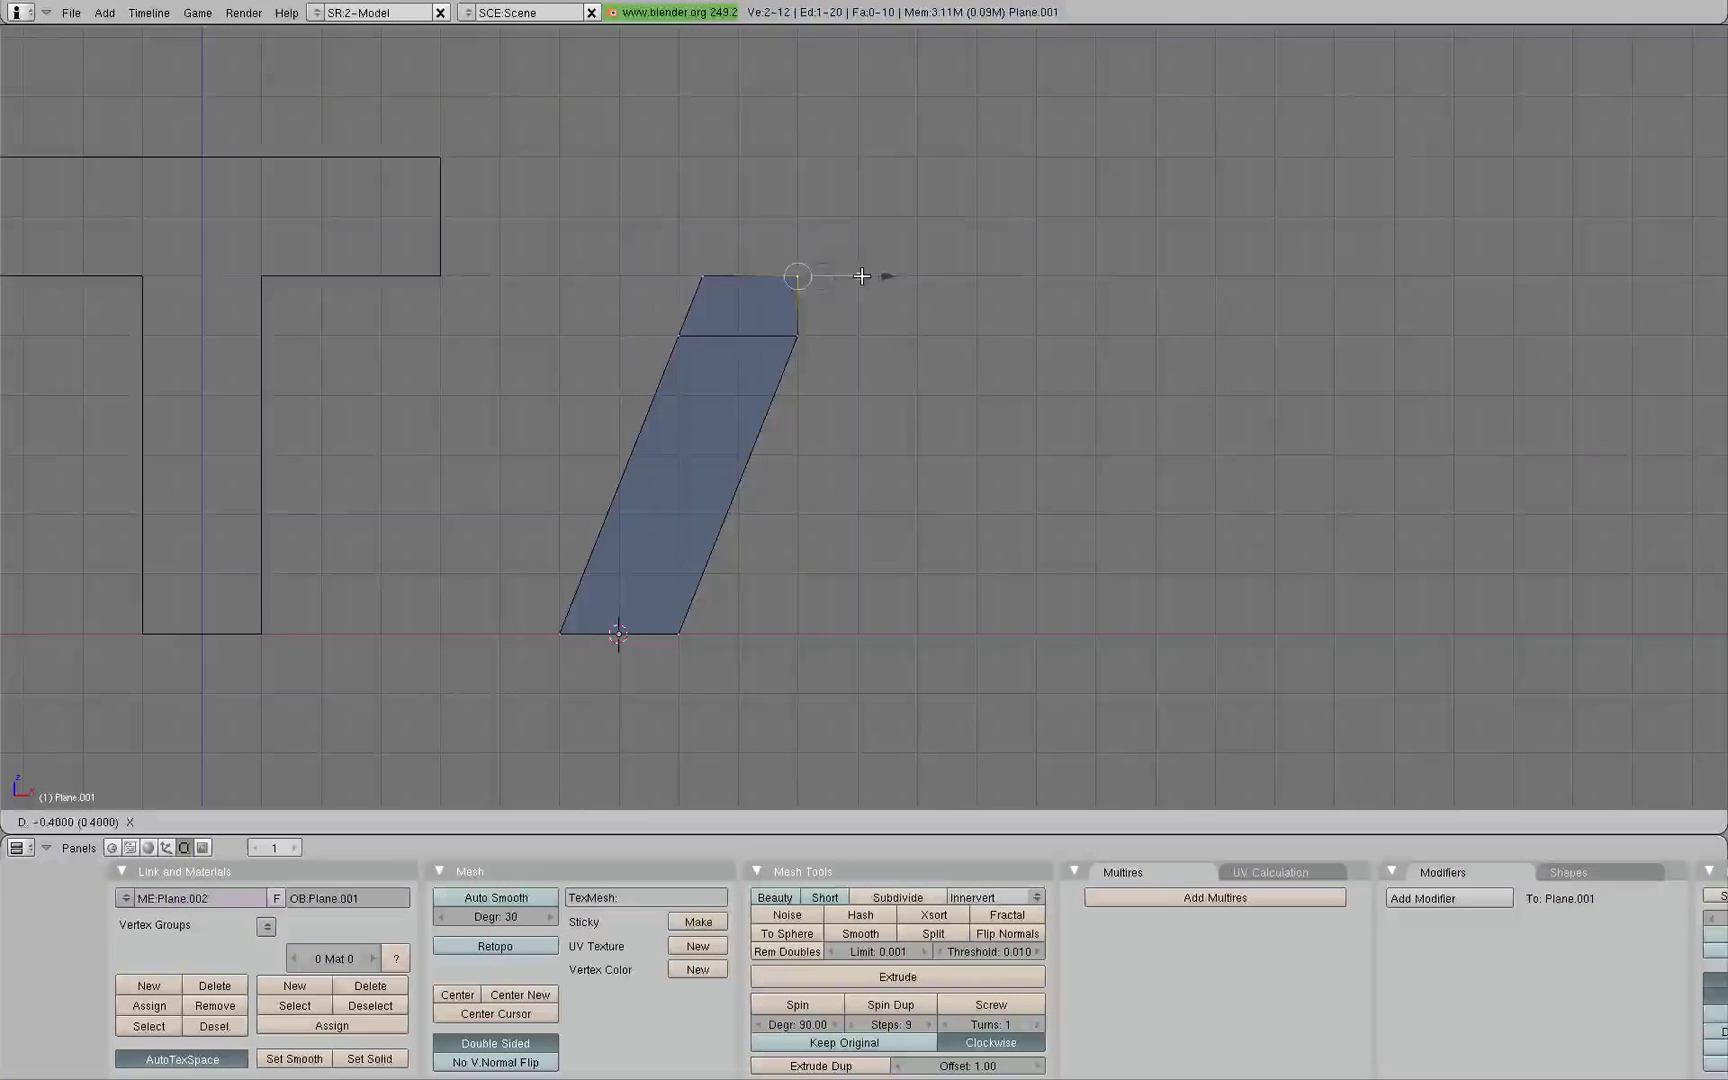
left_click(862, 276)
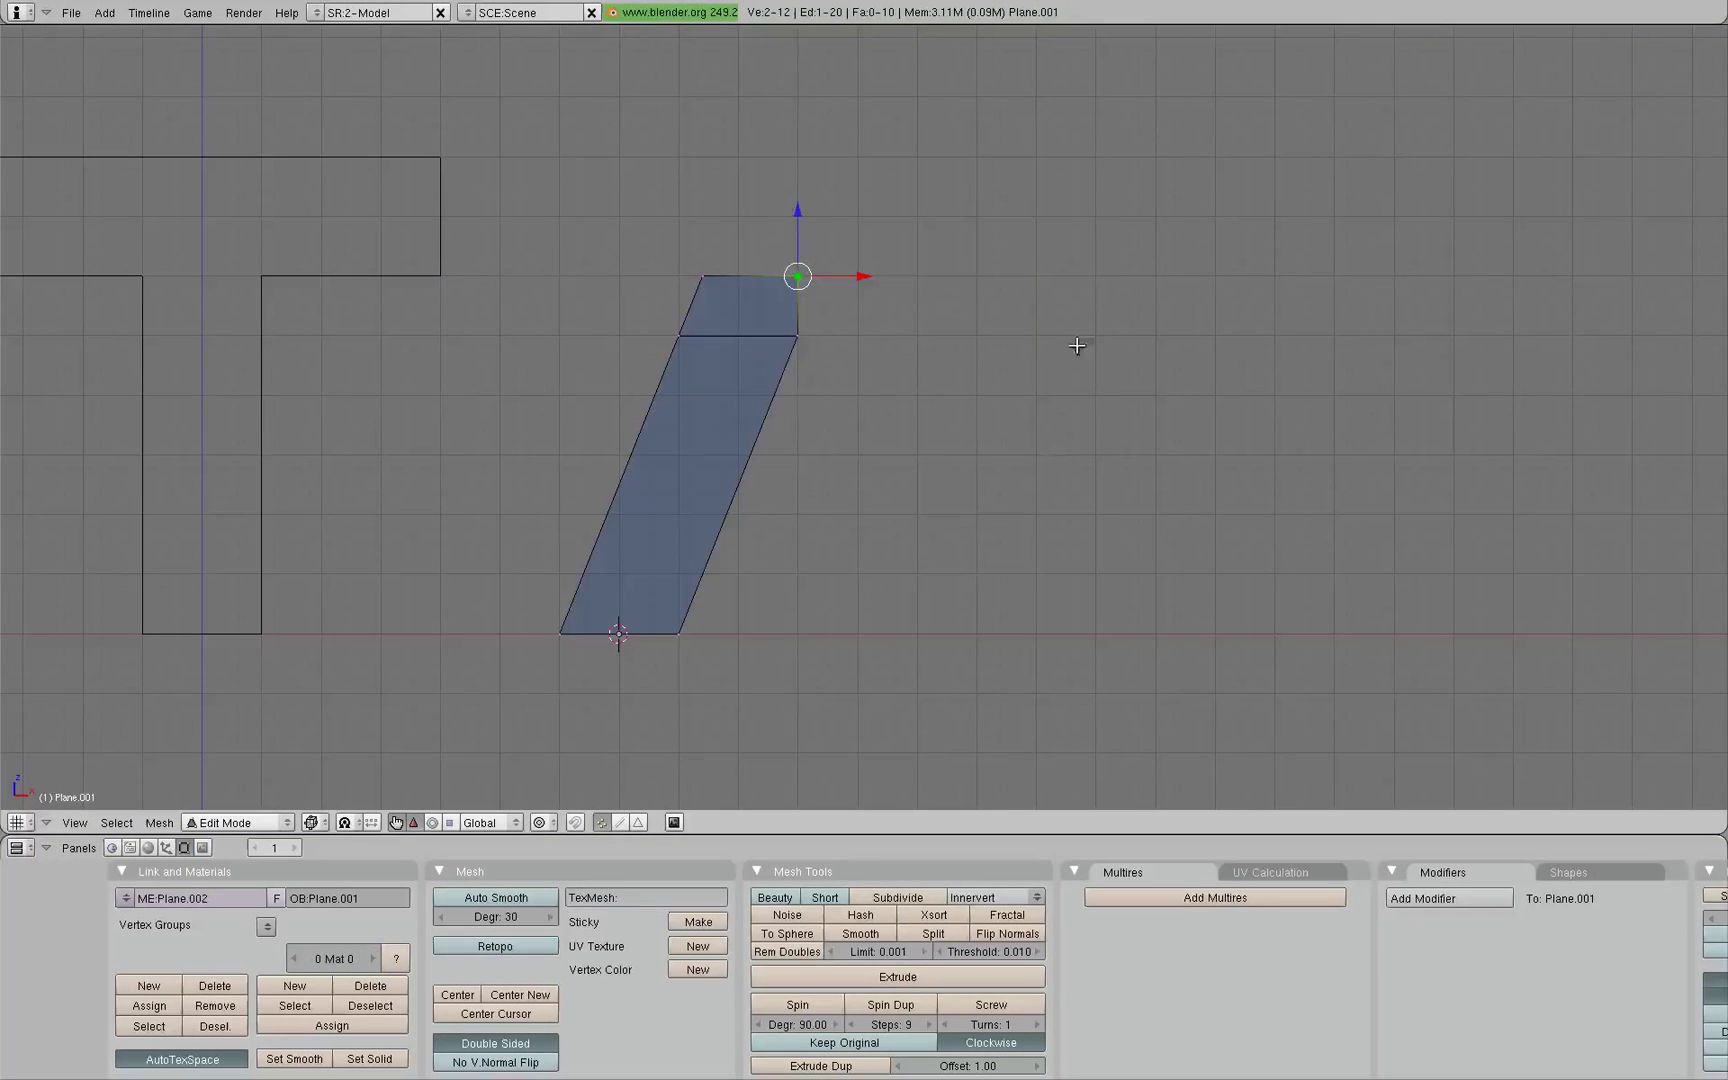
- Duplicate the entire leg mesh and place the copy 5 units away along the X axis
key("a")
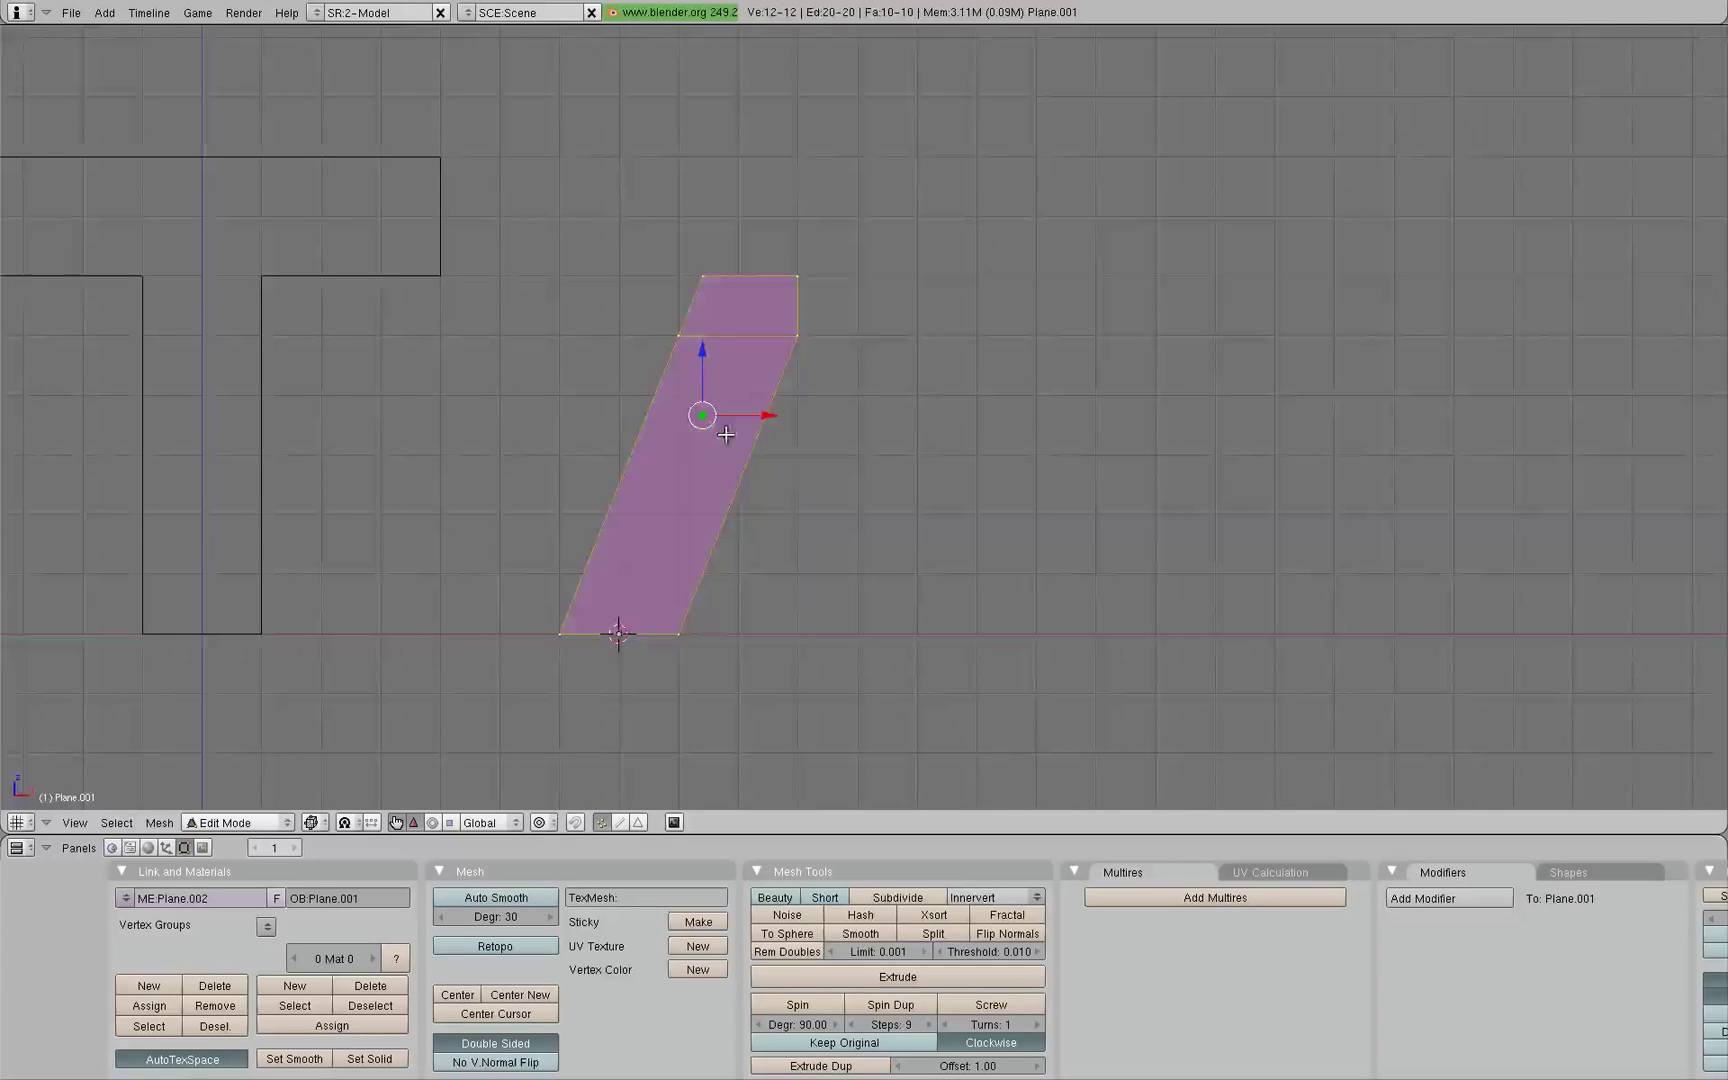
key("a")
middle_click_drag(725, 436, 928, 456)
key("KP_1")
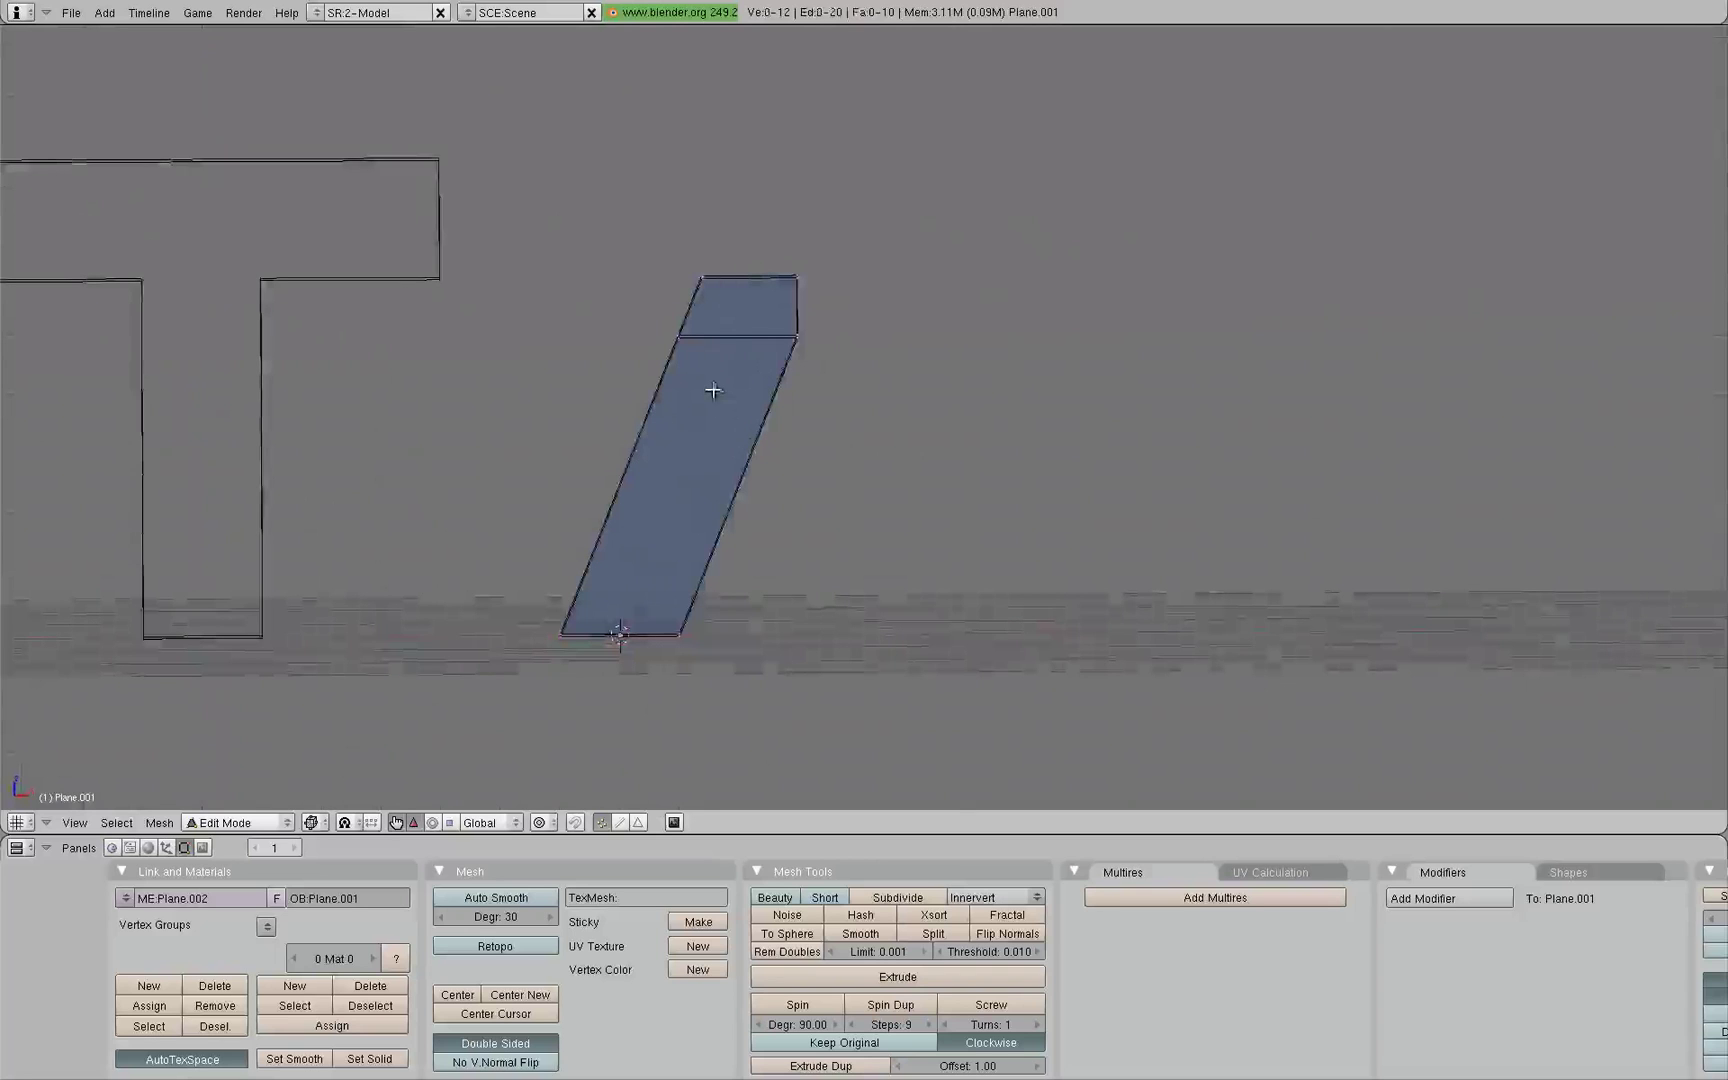
right_click(680, 336)
middle_click_drag(680, 336, 757, 426)
key("a")
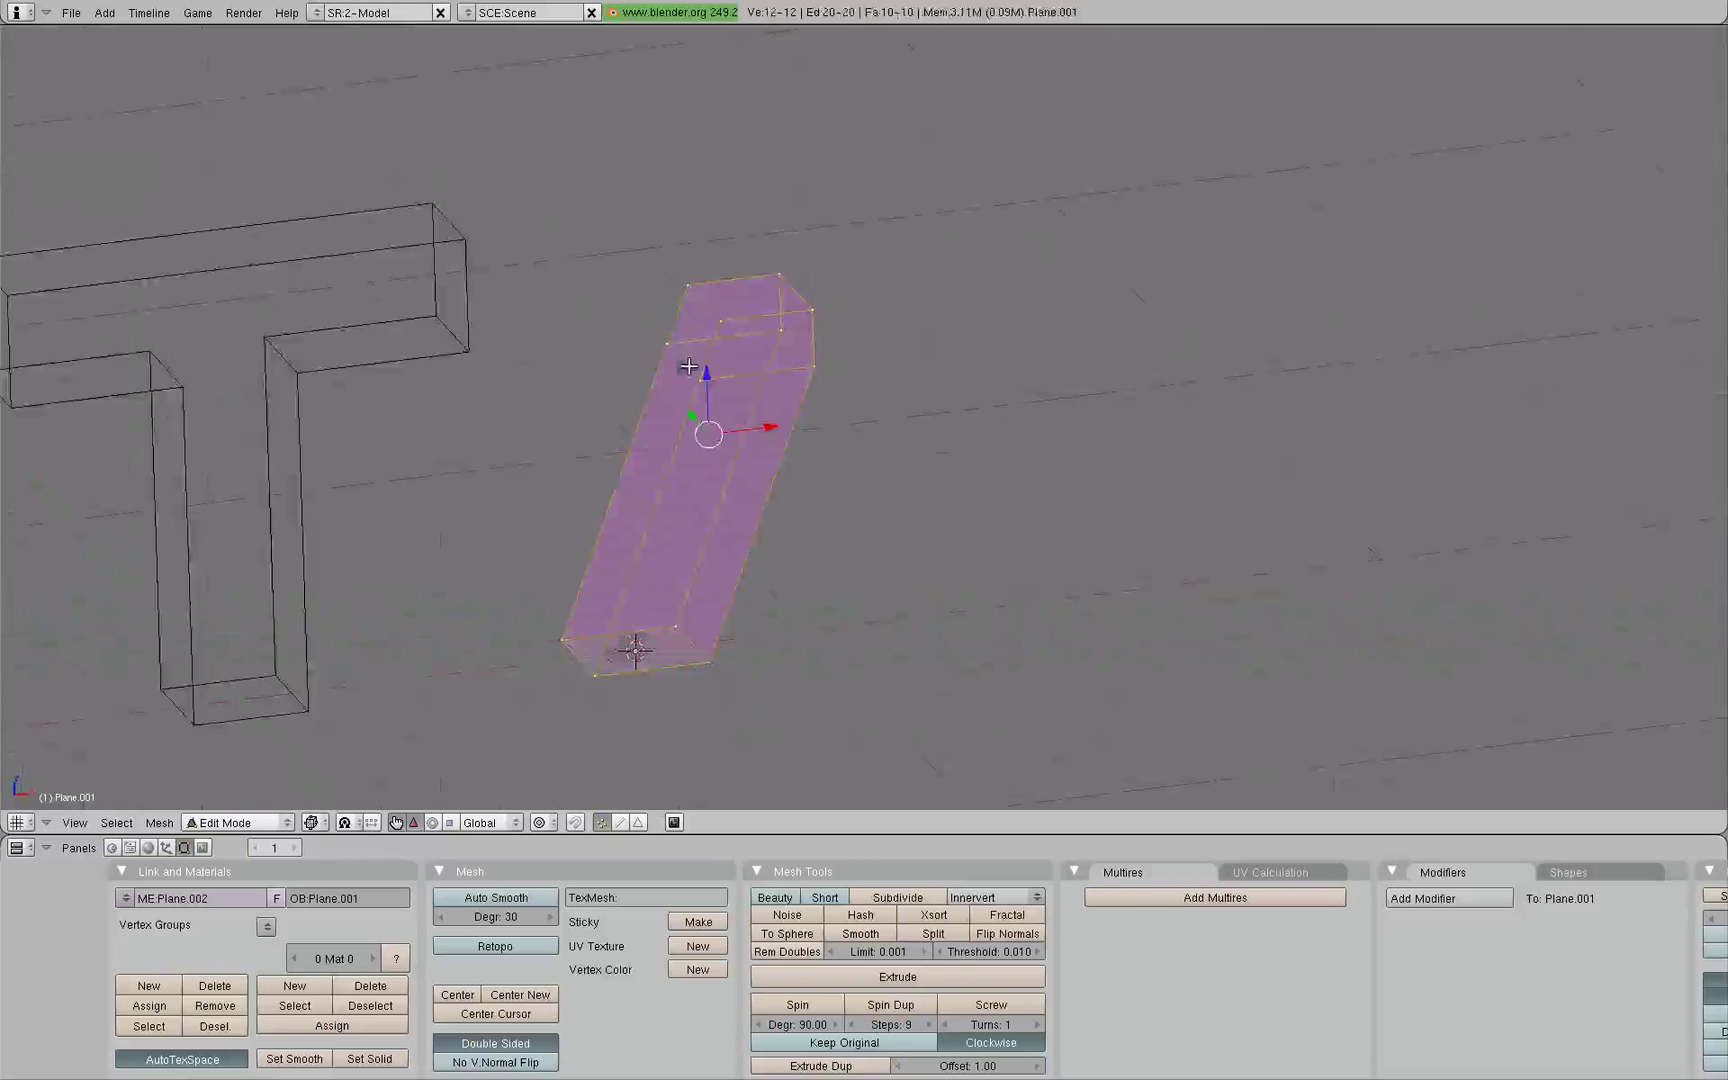
key("KP_1")
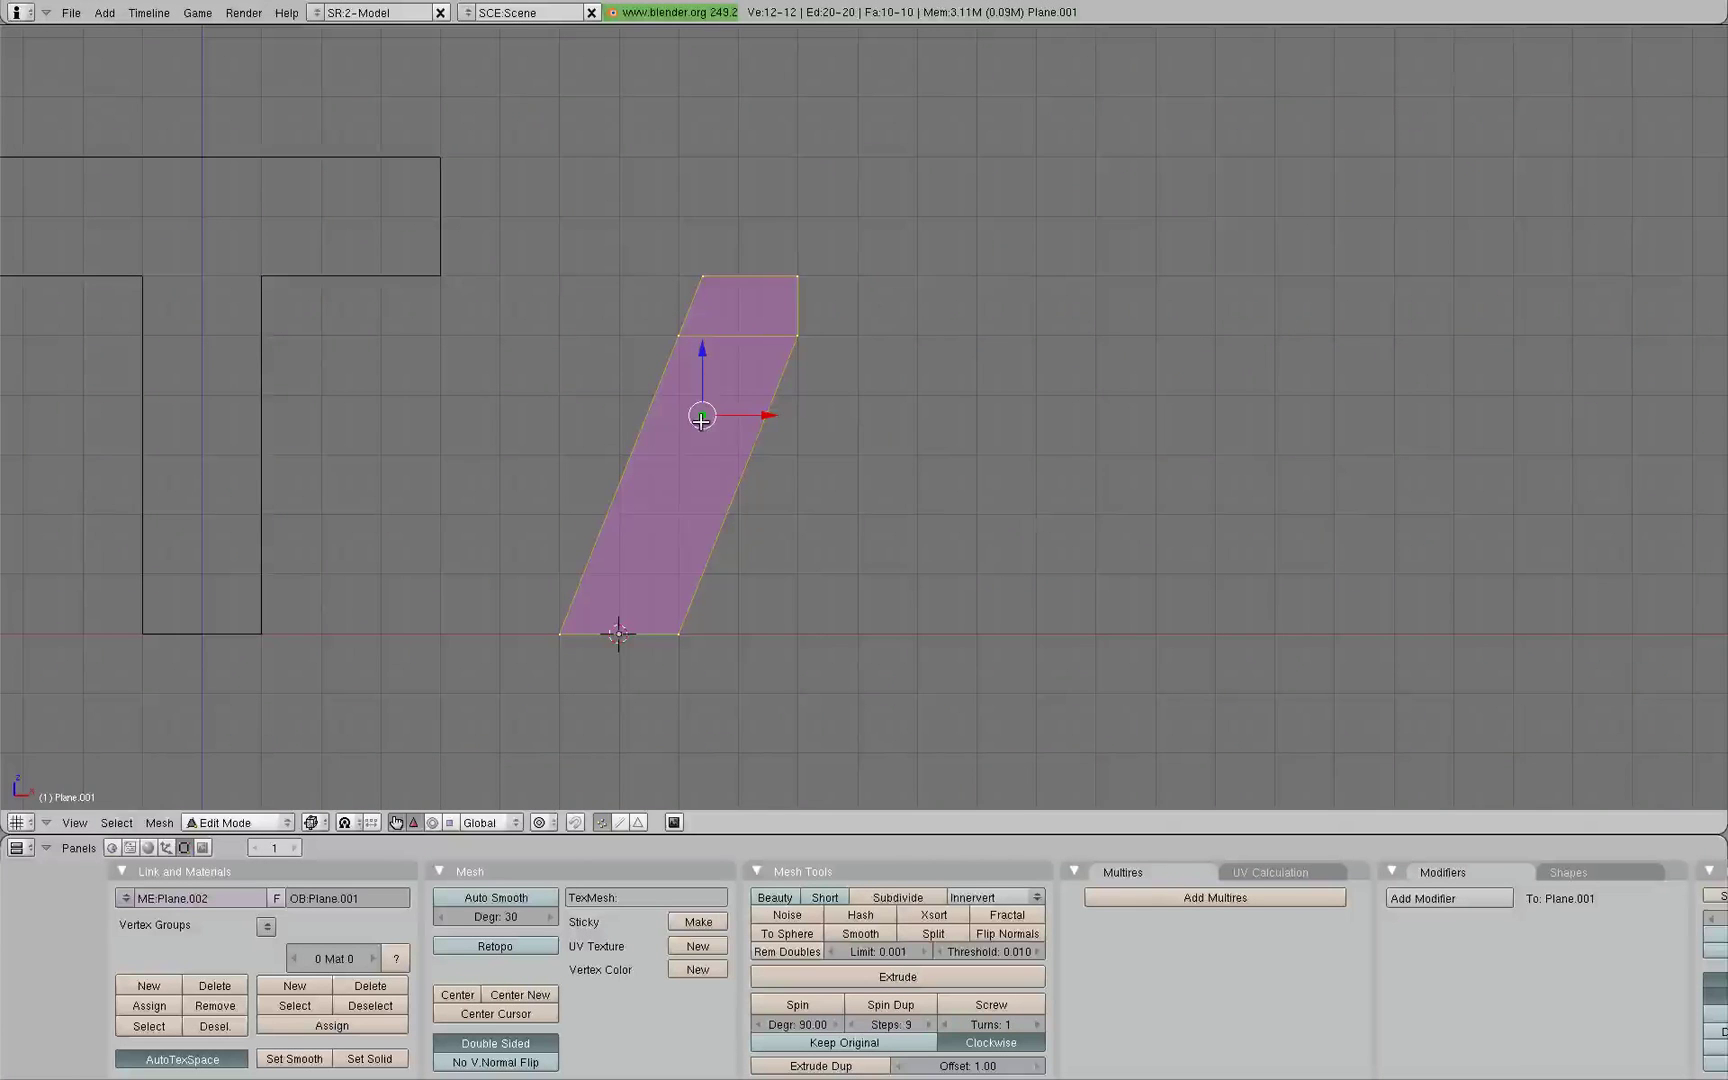
key("shift+d")
key("x")
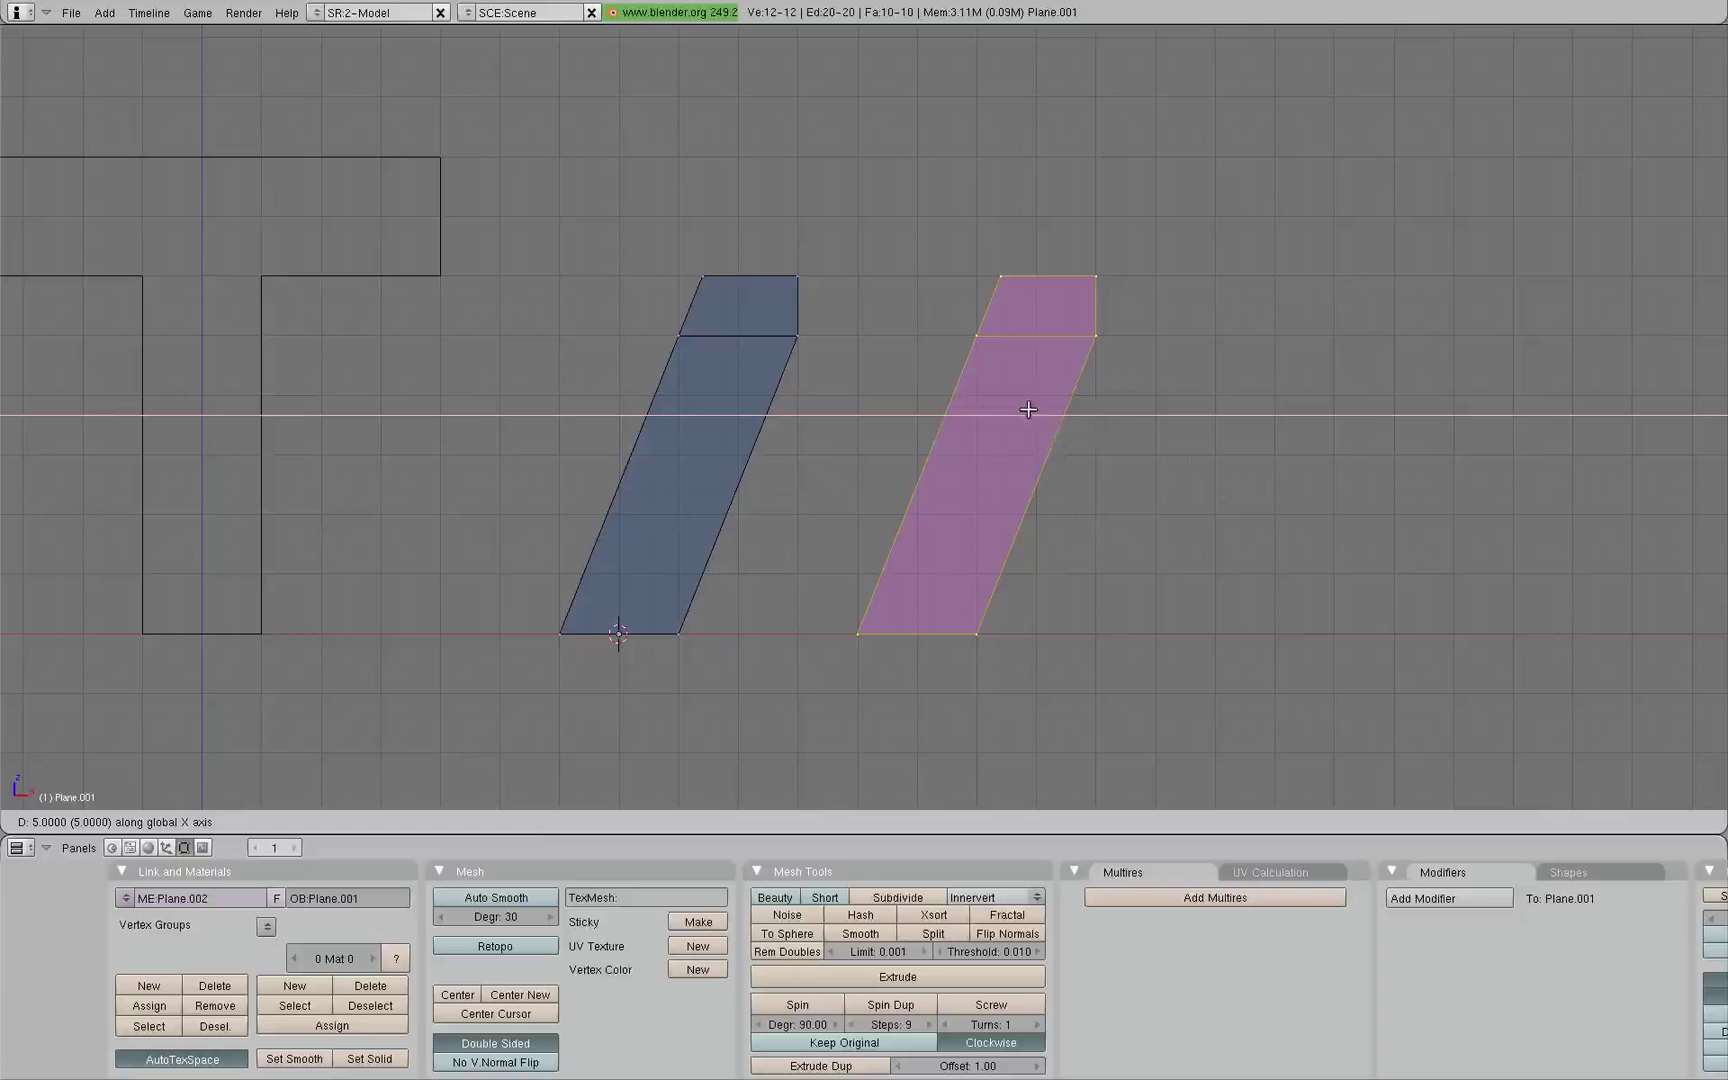
key("Return")
- Flip the copied leg by scaling it −1 along X and move it along X until it meets the original leg
key("s")
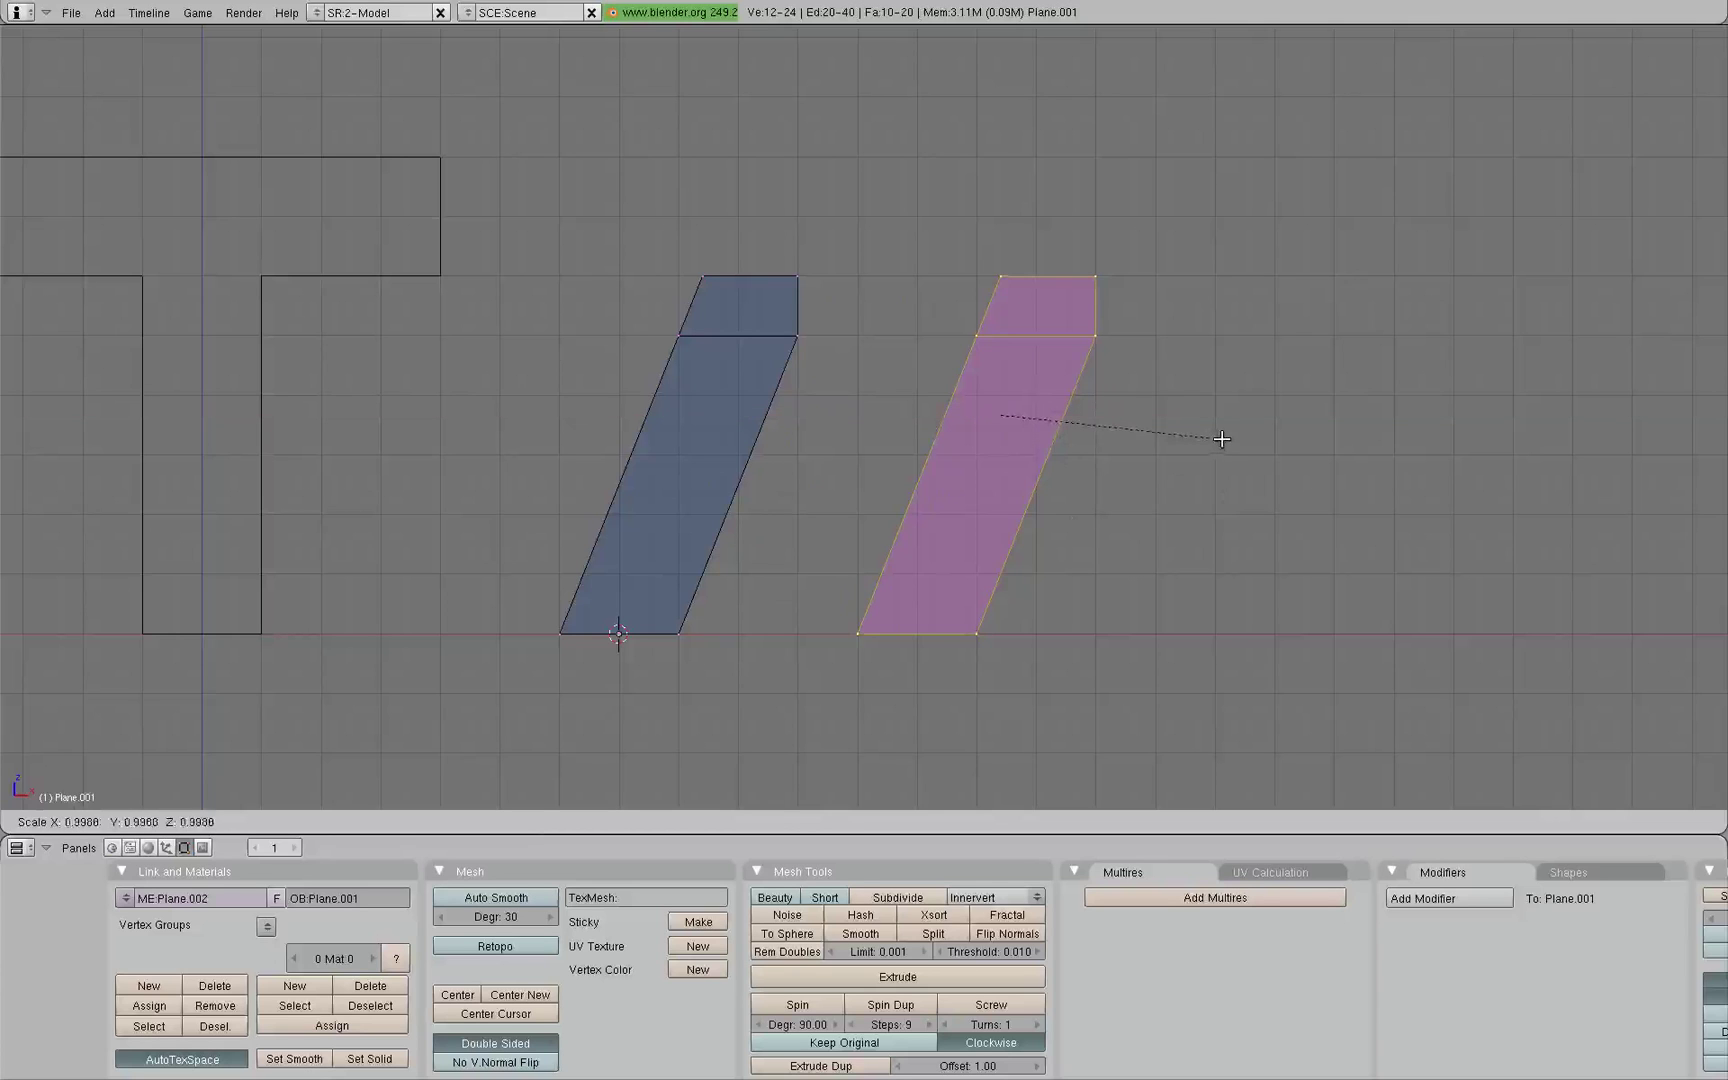
key("z")
key("x")
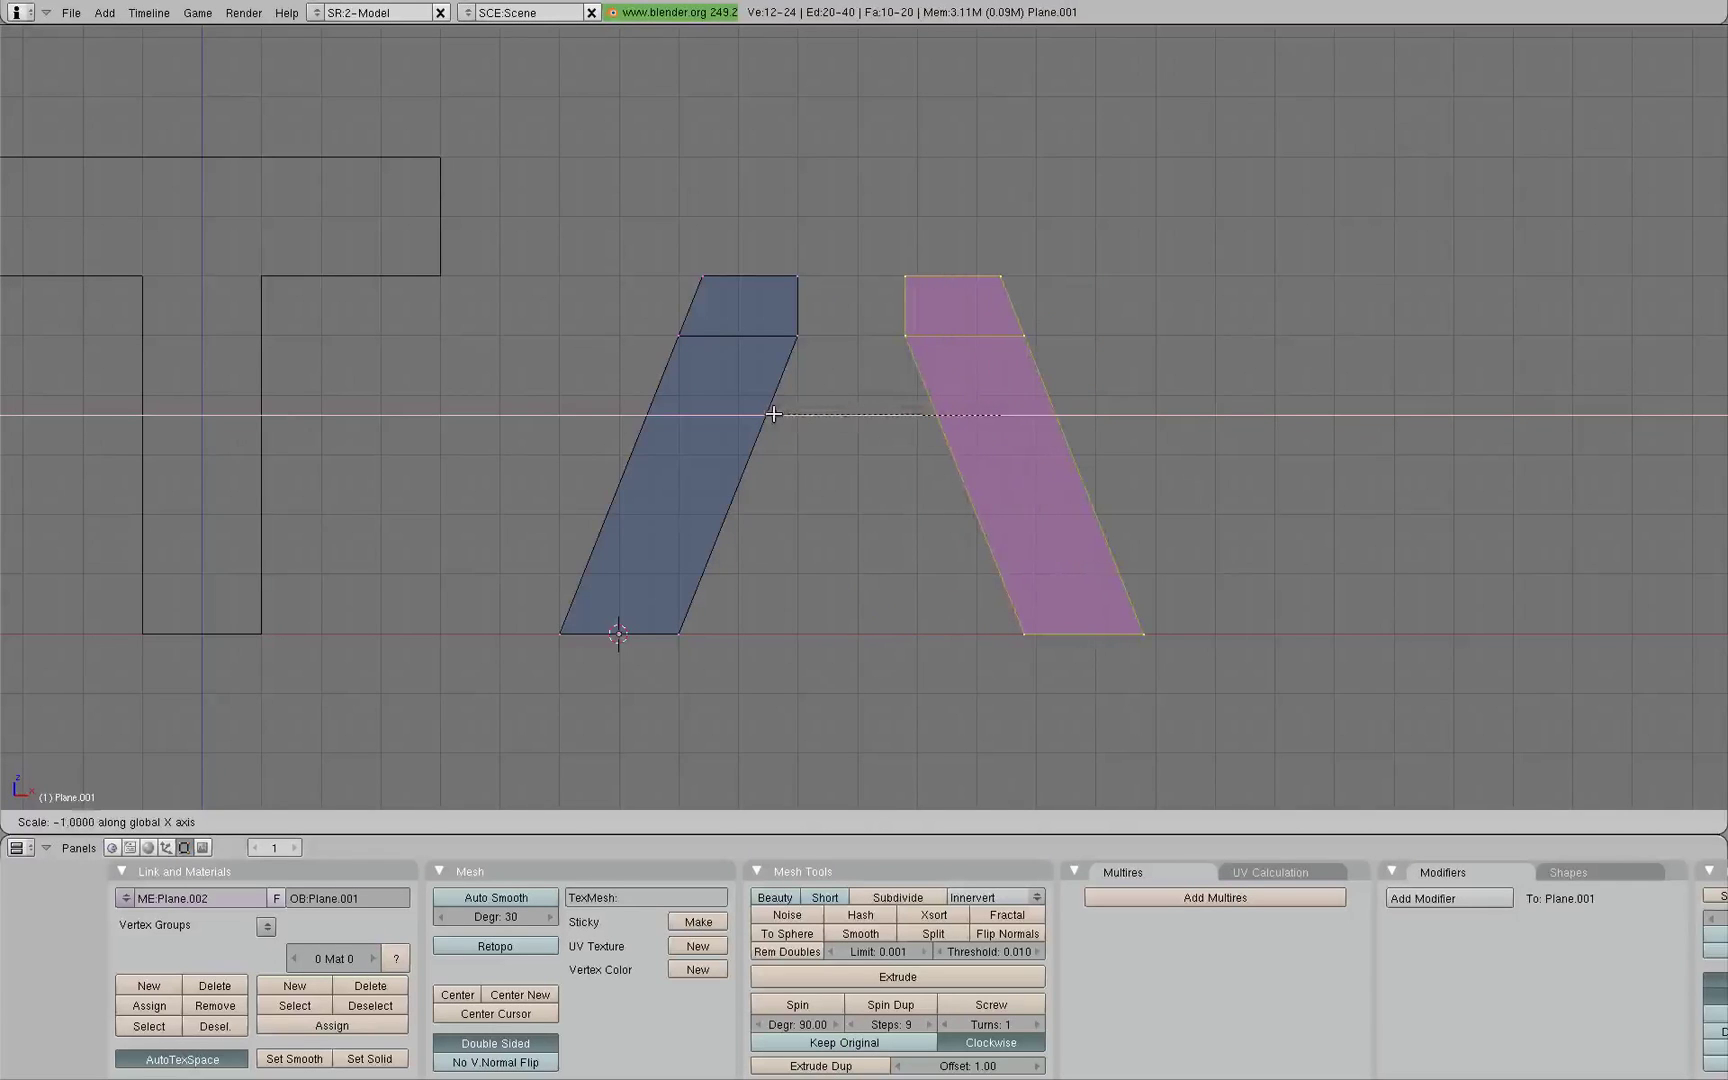
key("Return")
key("g")
key("x")
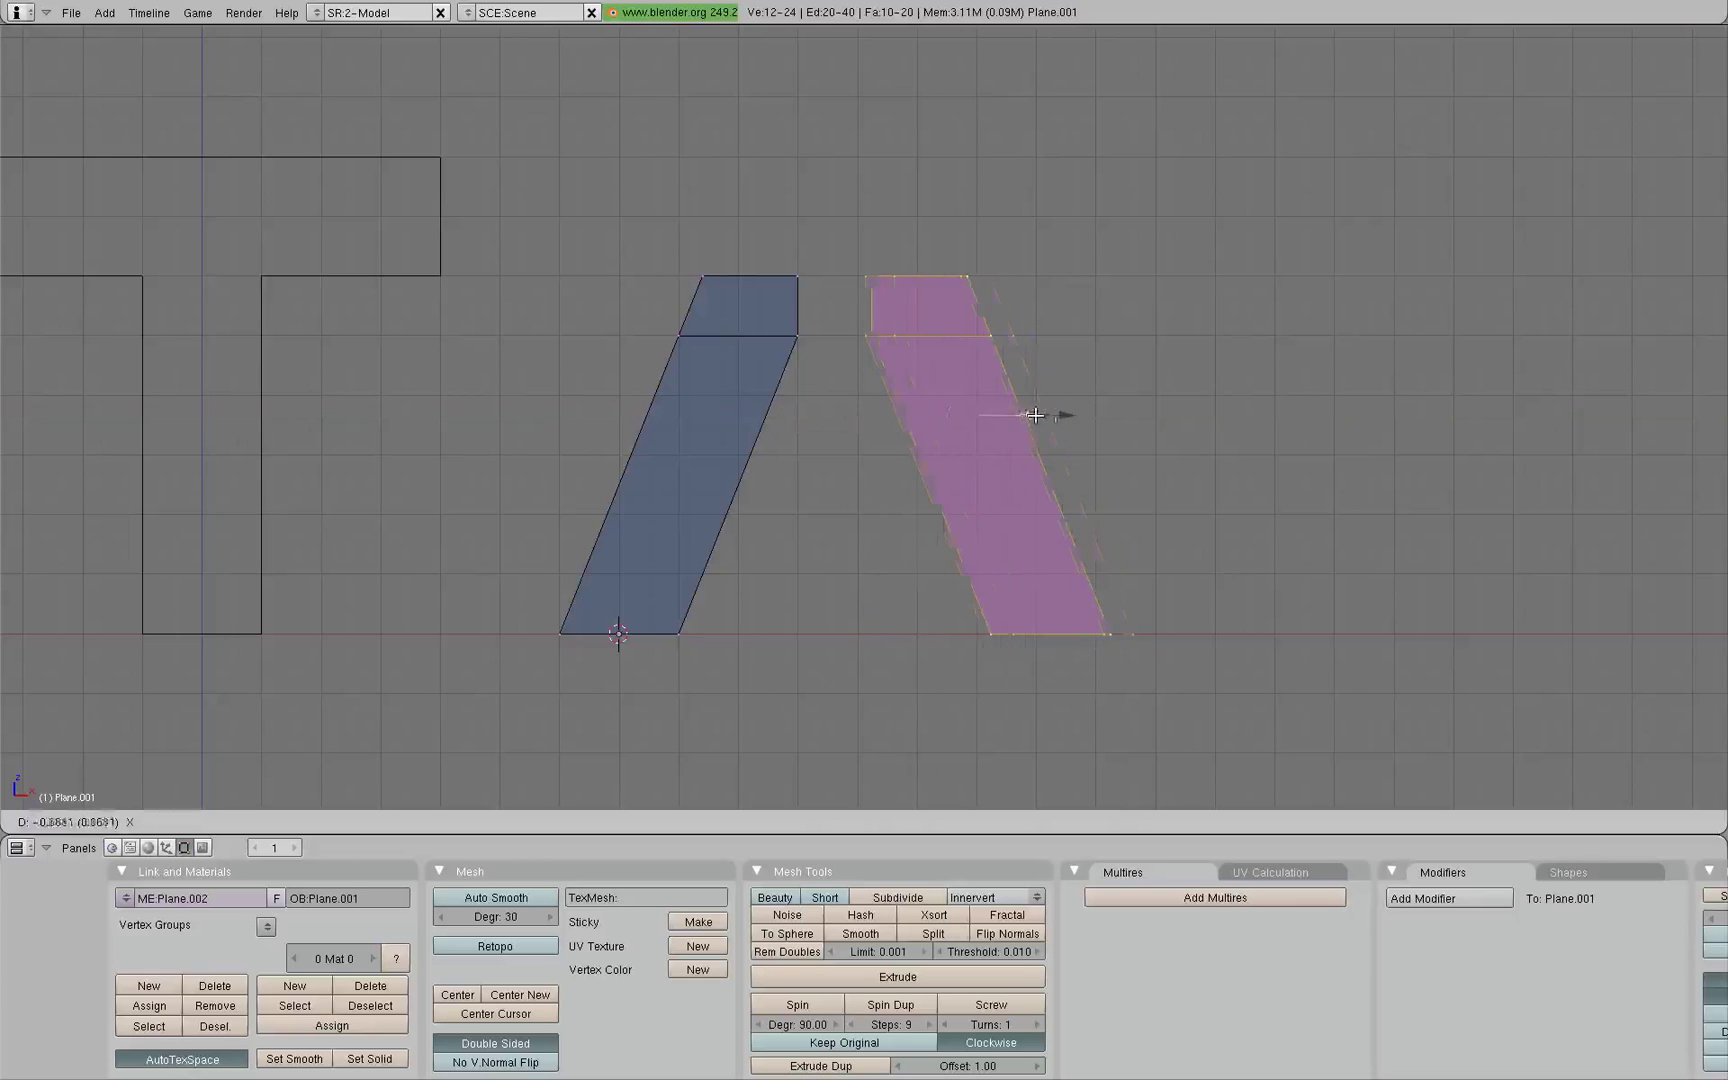
left_click(959, 418)
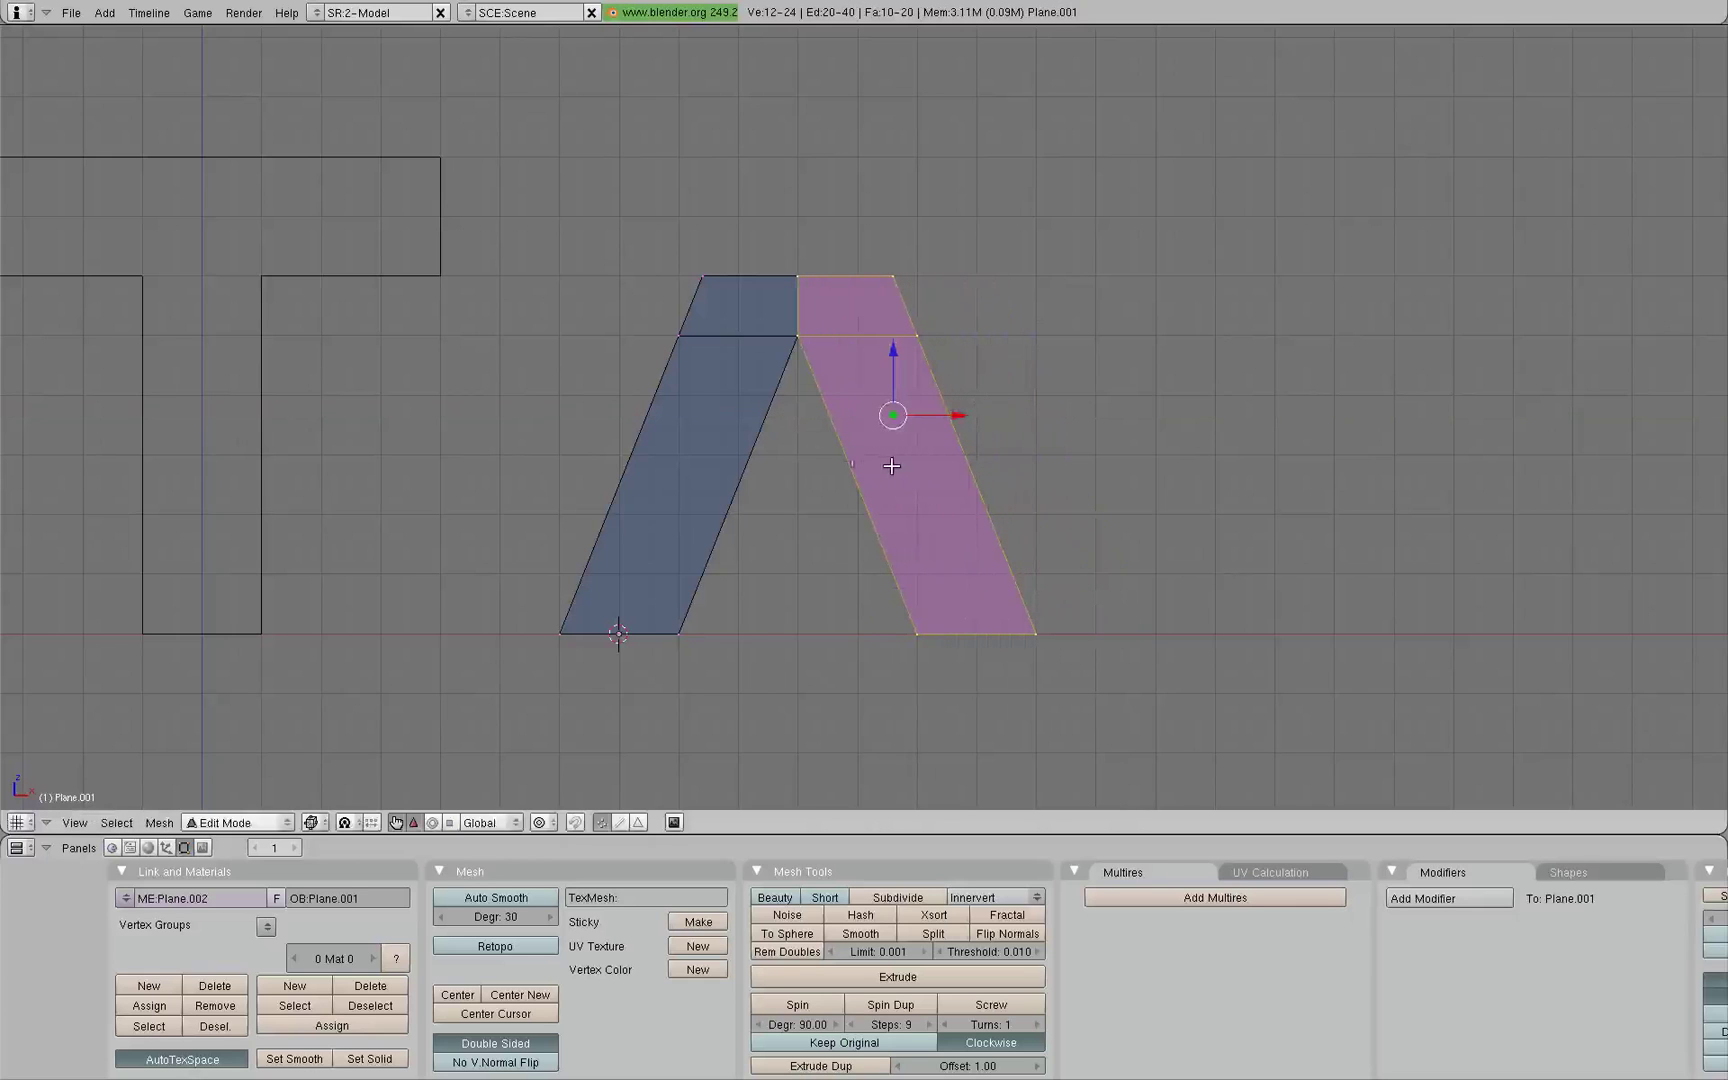
- Remove the doubled vertices from the whole mesh to join the two legs
key("a")
key("w")
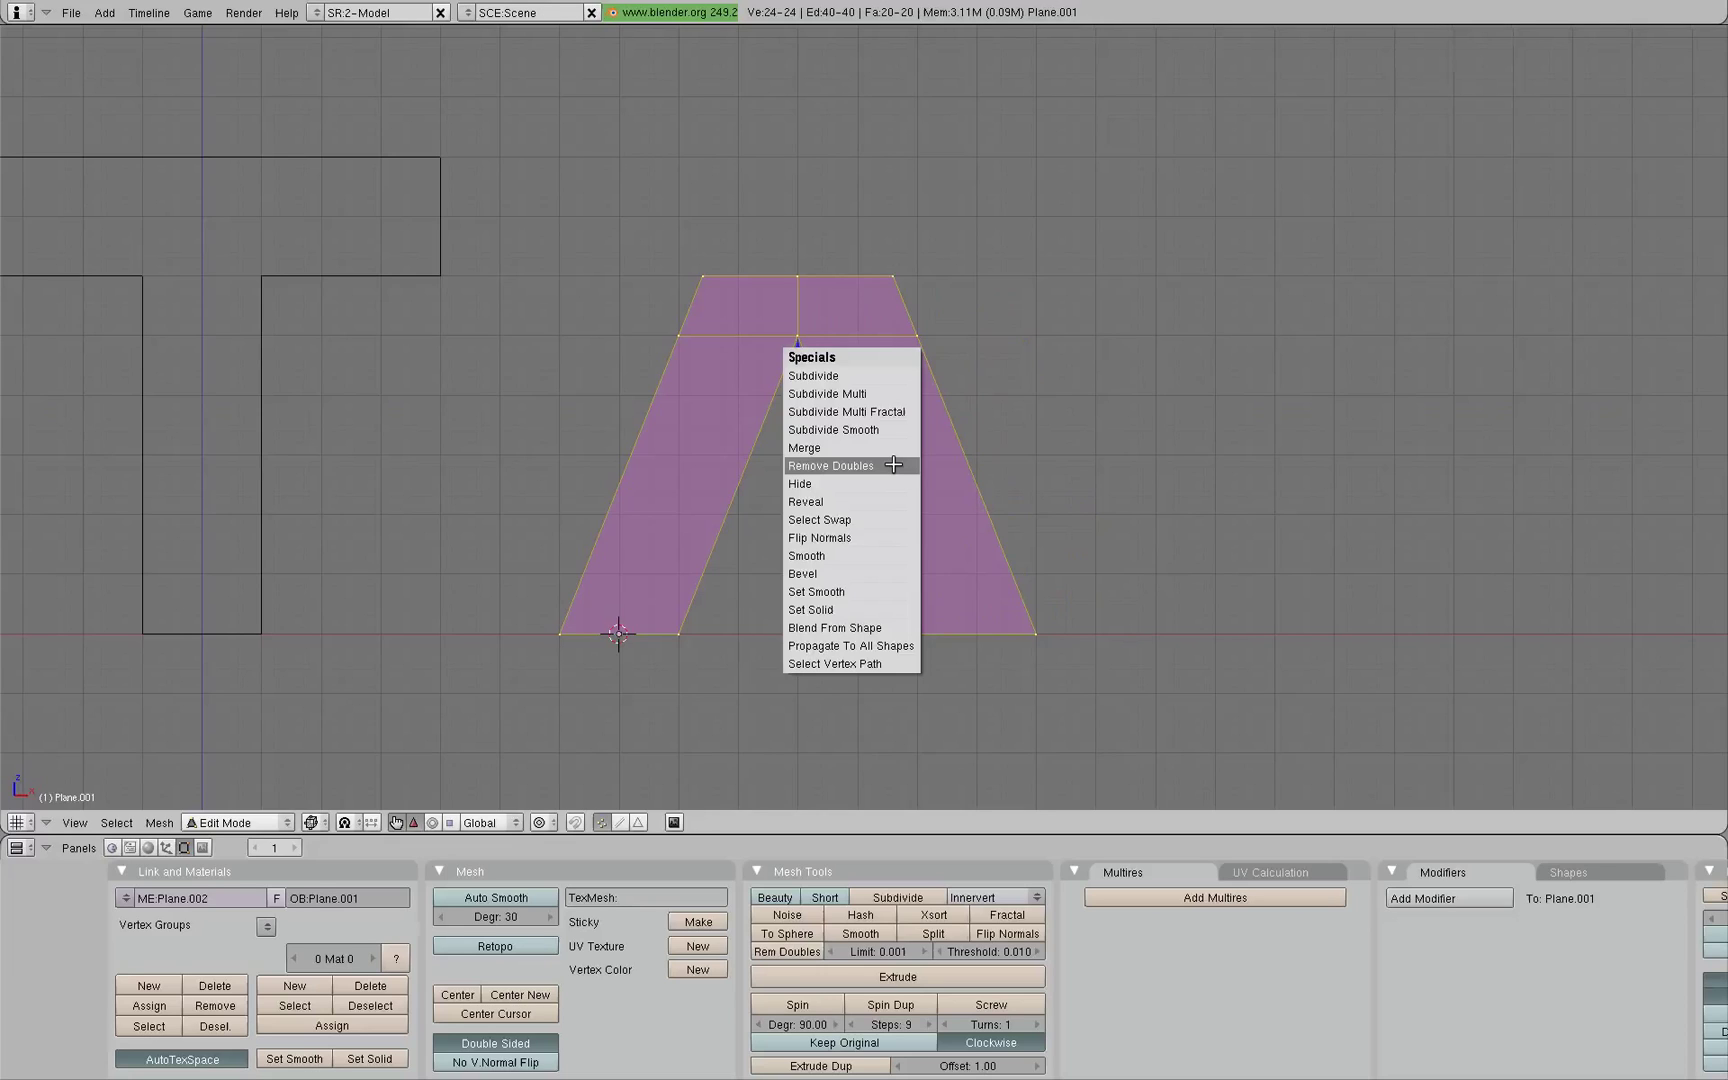
left_click(893, 464)
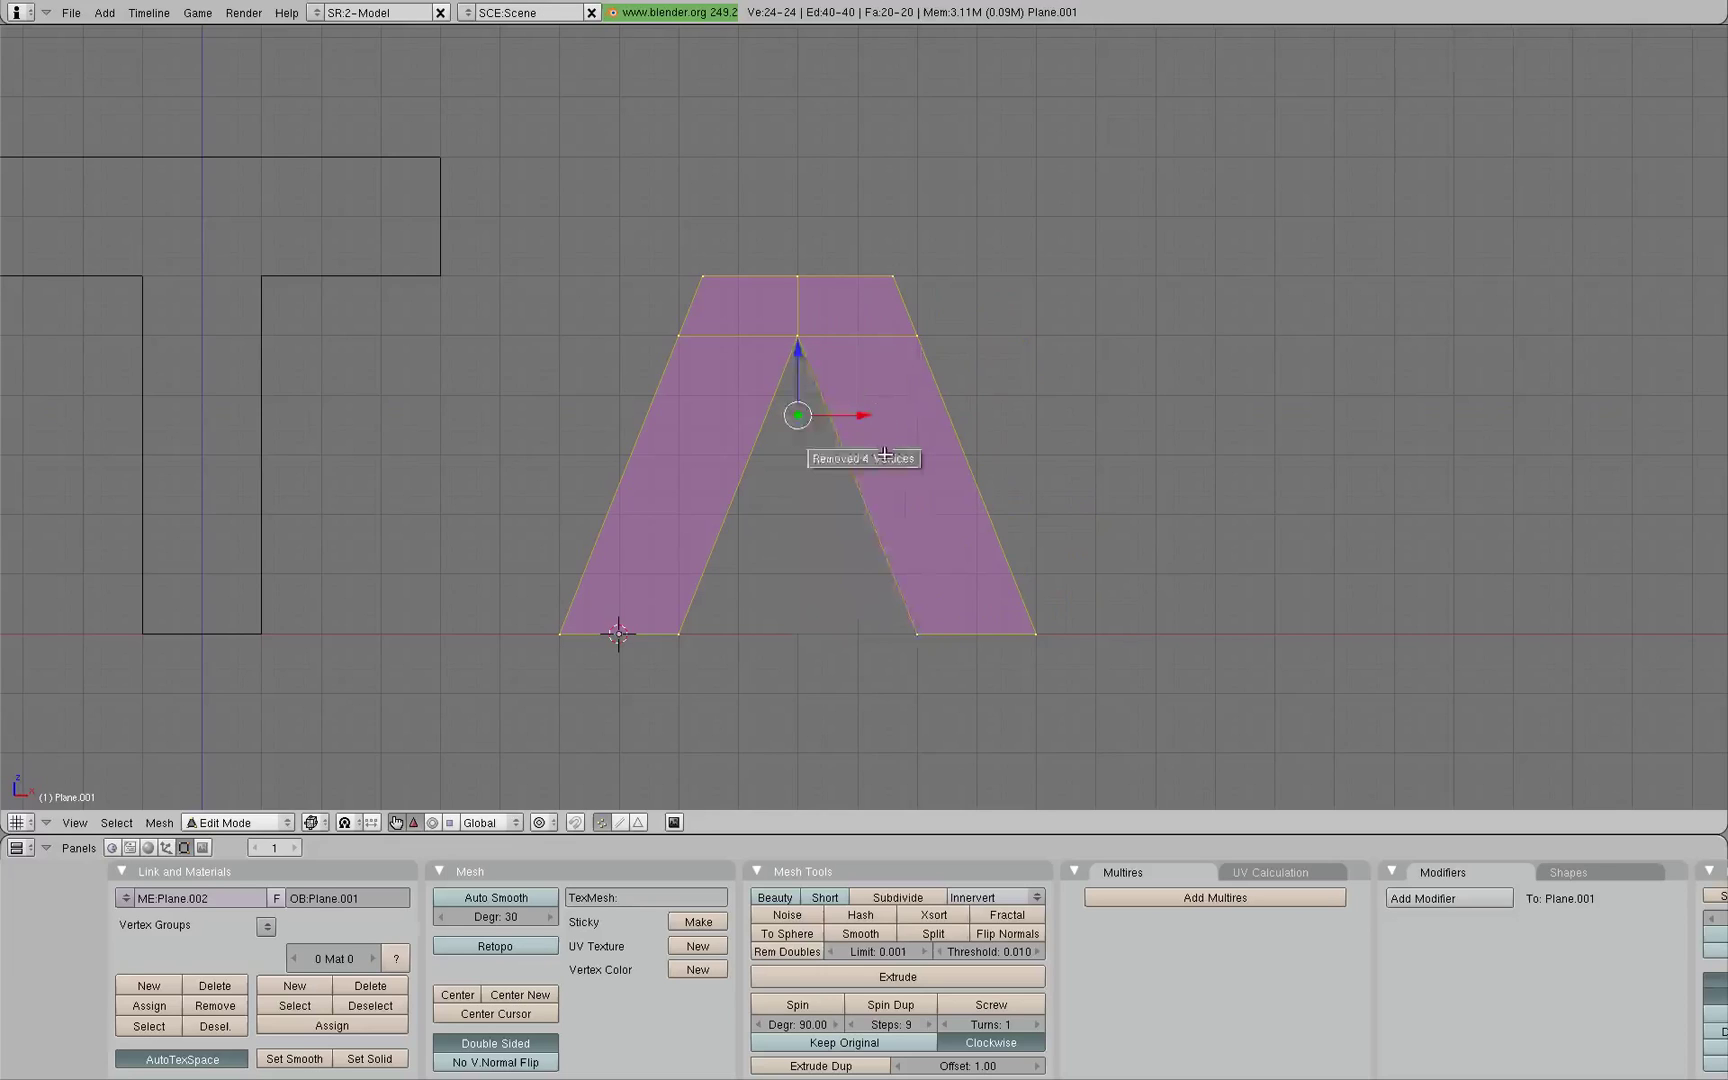
- Delete the internal face at the seam between the two joined halves, using the Faces erase option
scroll(883, 464, "up", 5)
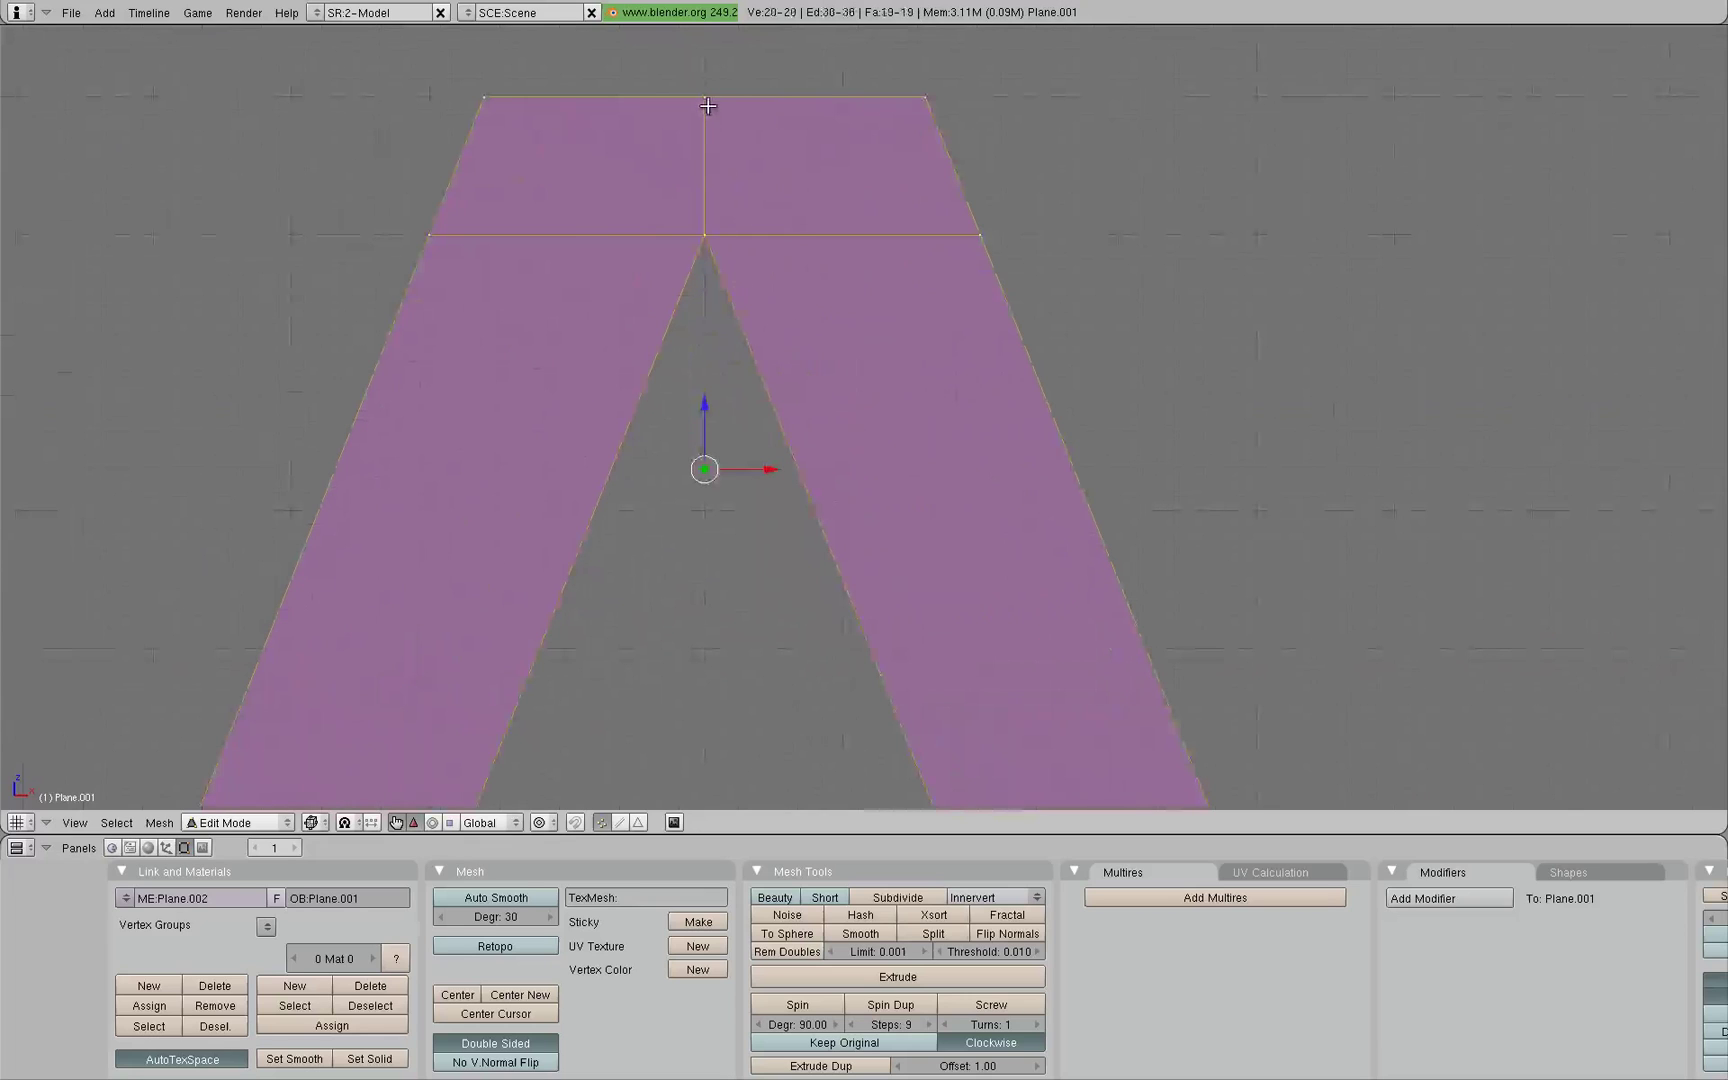
right_click(704, 178, "shift")
right_click(704, 178, "shift")
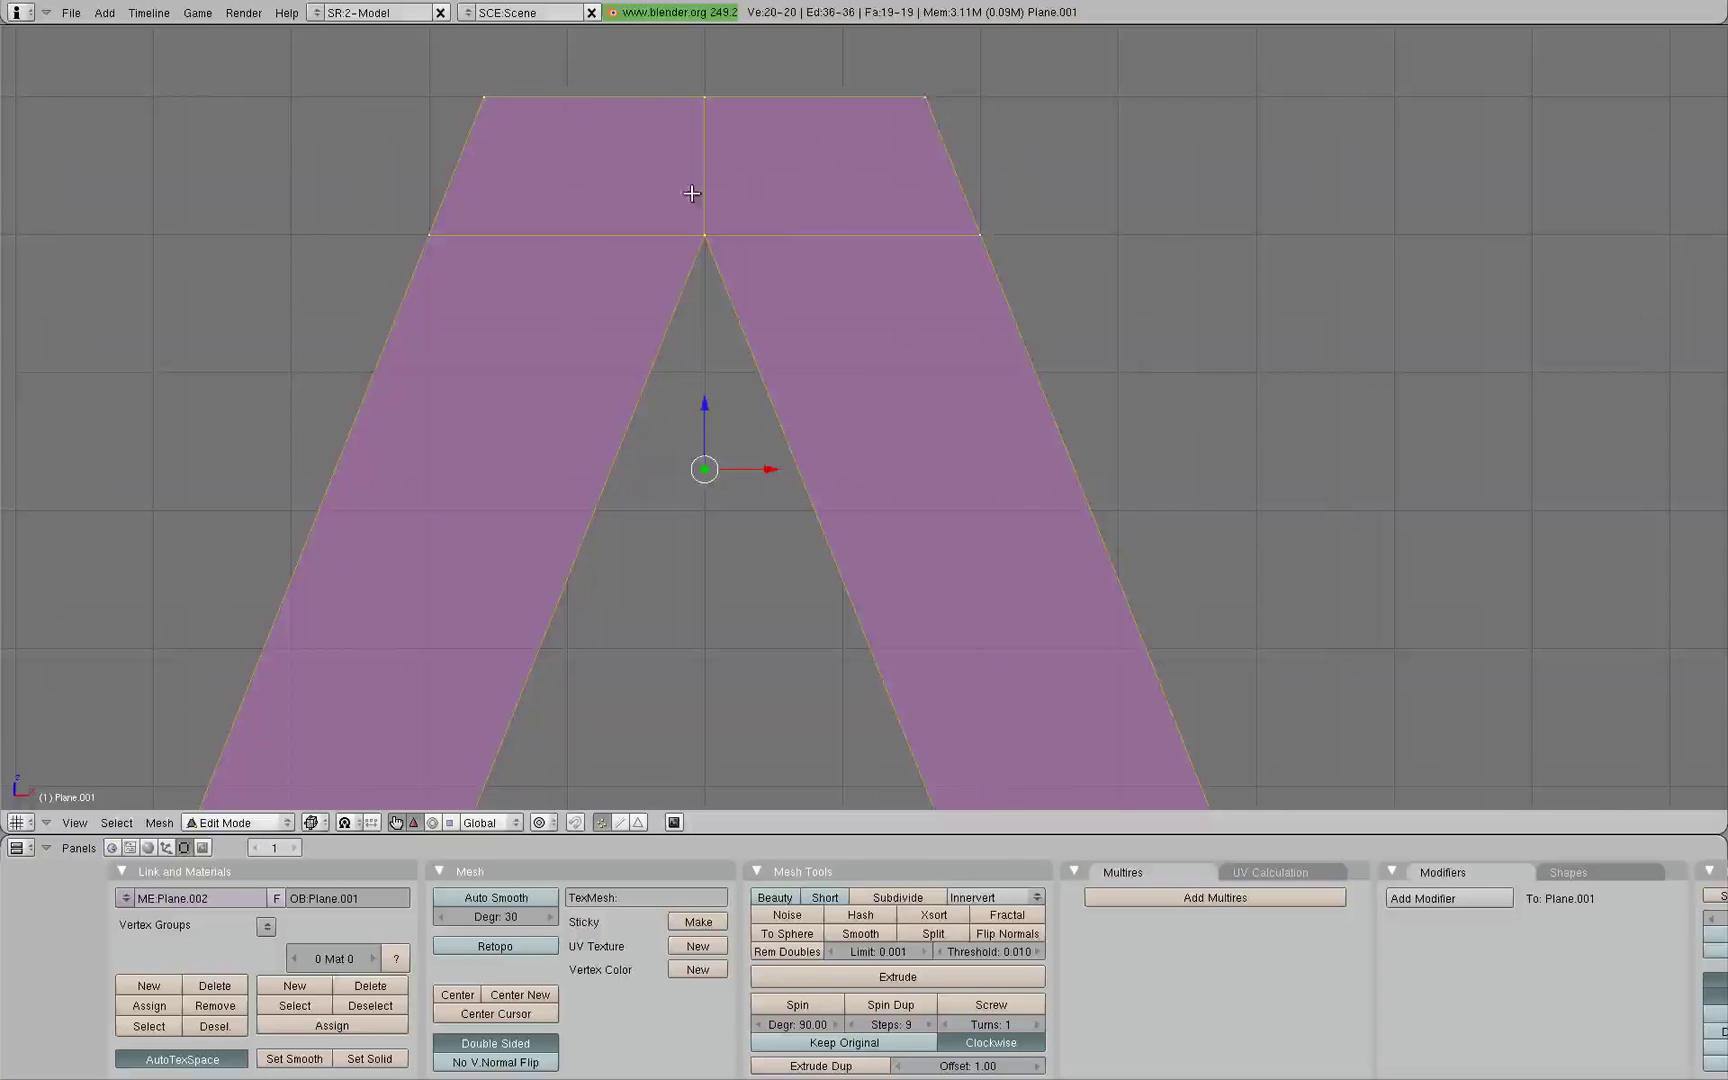
right_click(706, 112)
middle_click_drag(730, 165, 699, 249)
middle_click_drag(741, 186, 829, 131)
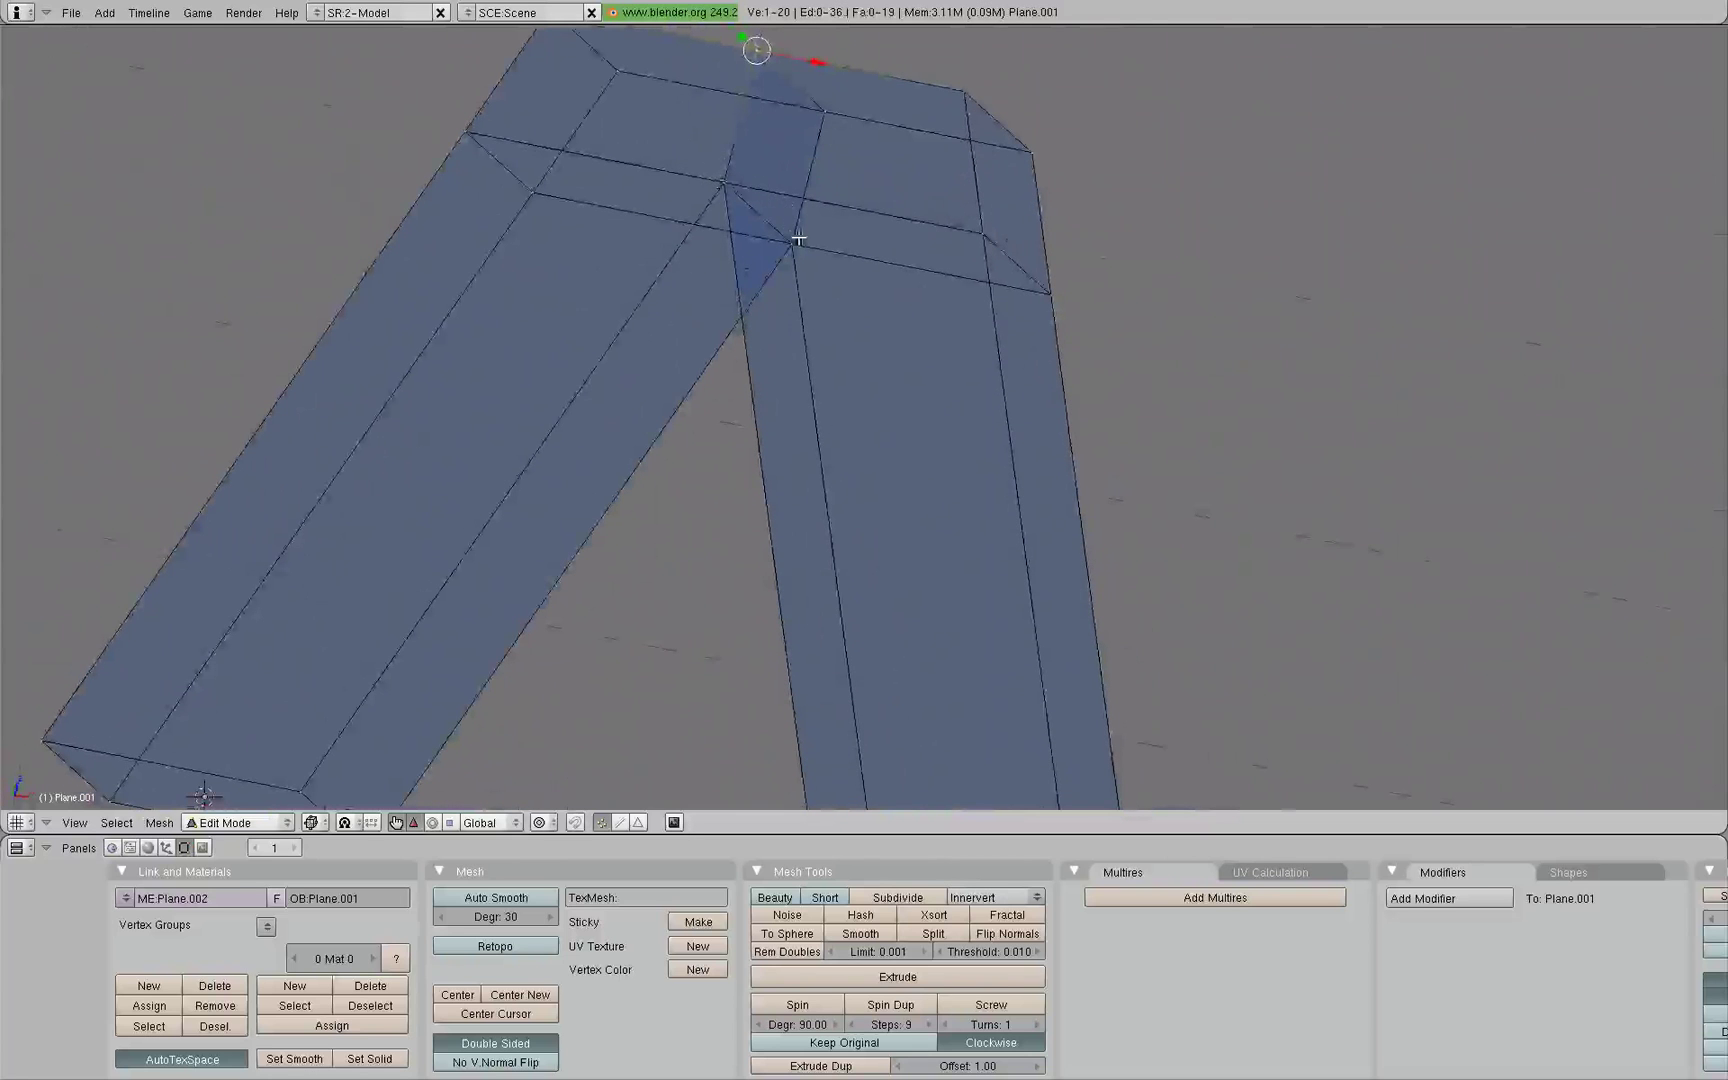
right_click(805, 178, "alt")
middle_click_drag(887, 220, 667, 250)
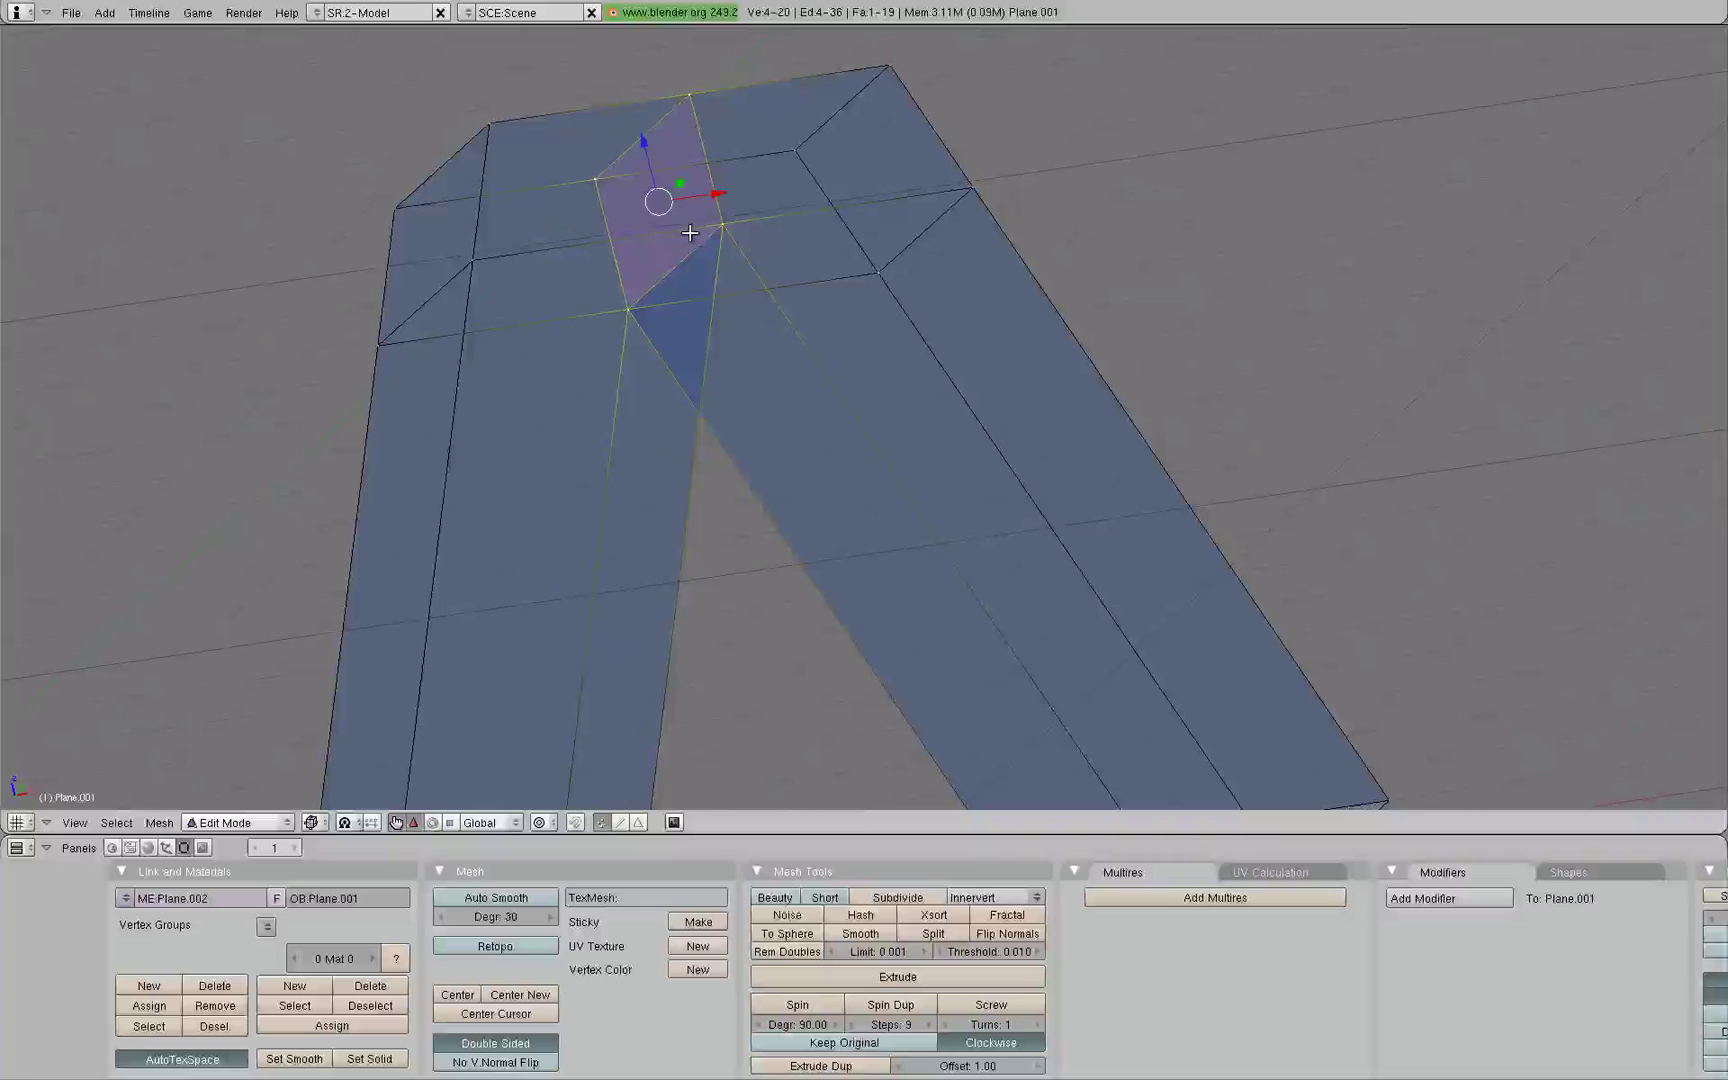
key("x")
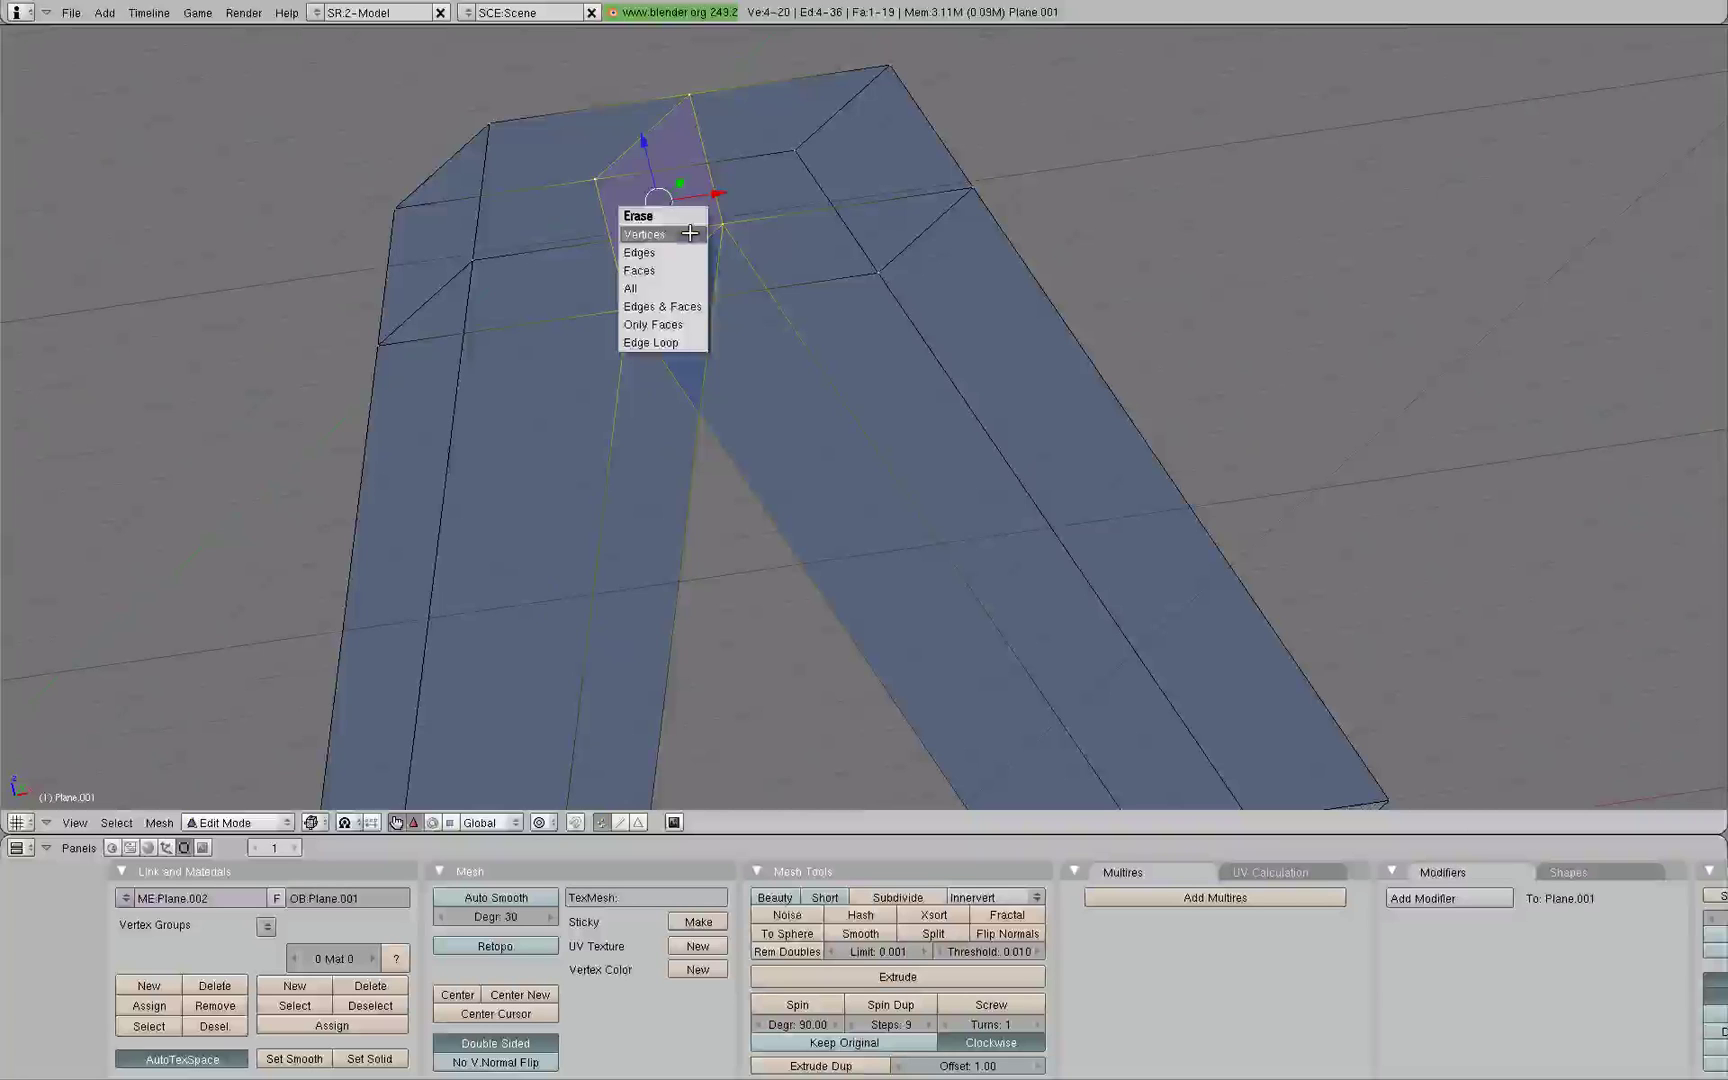
left_click(679, 270)
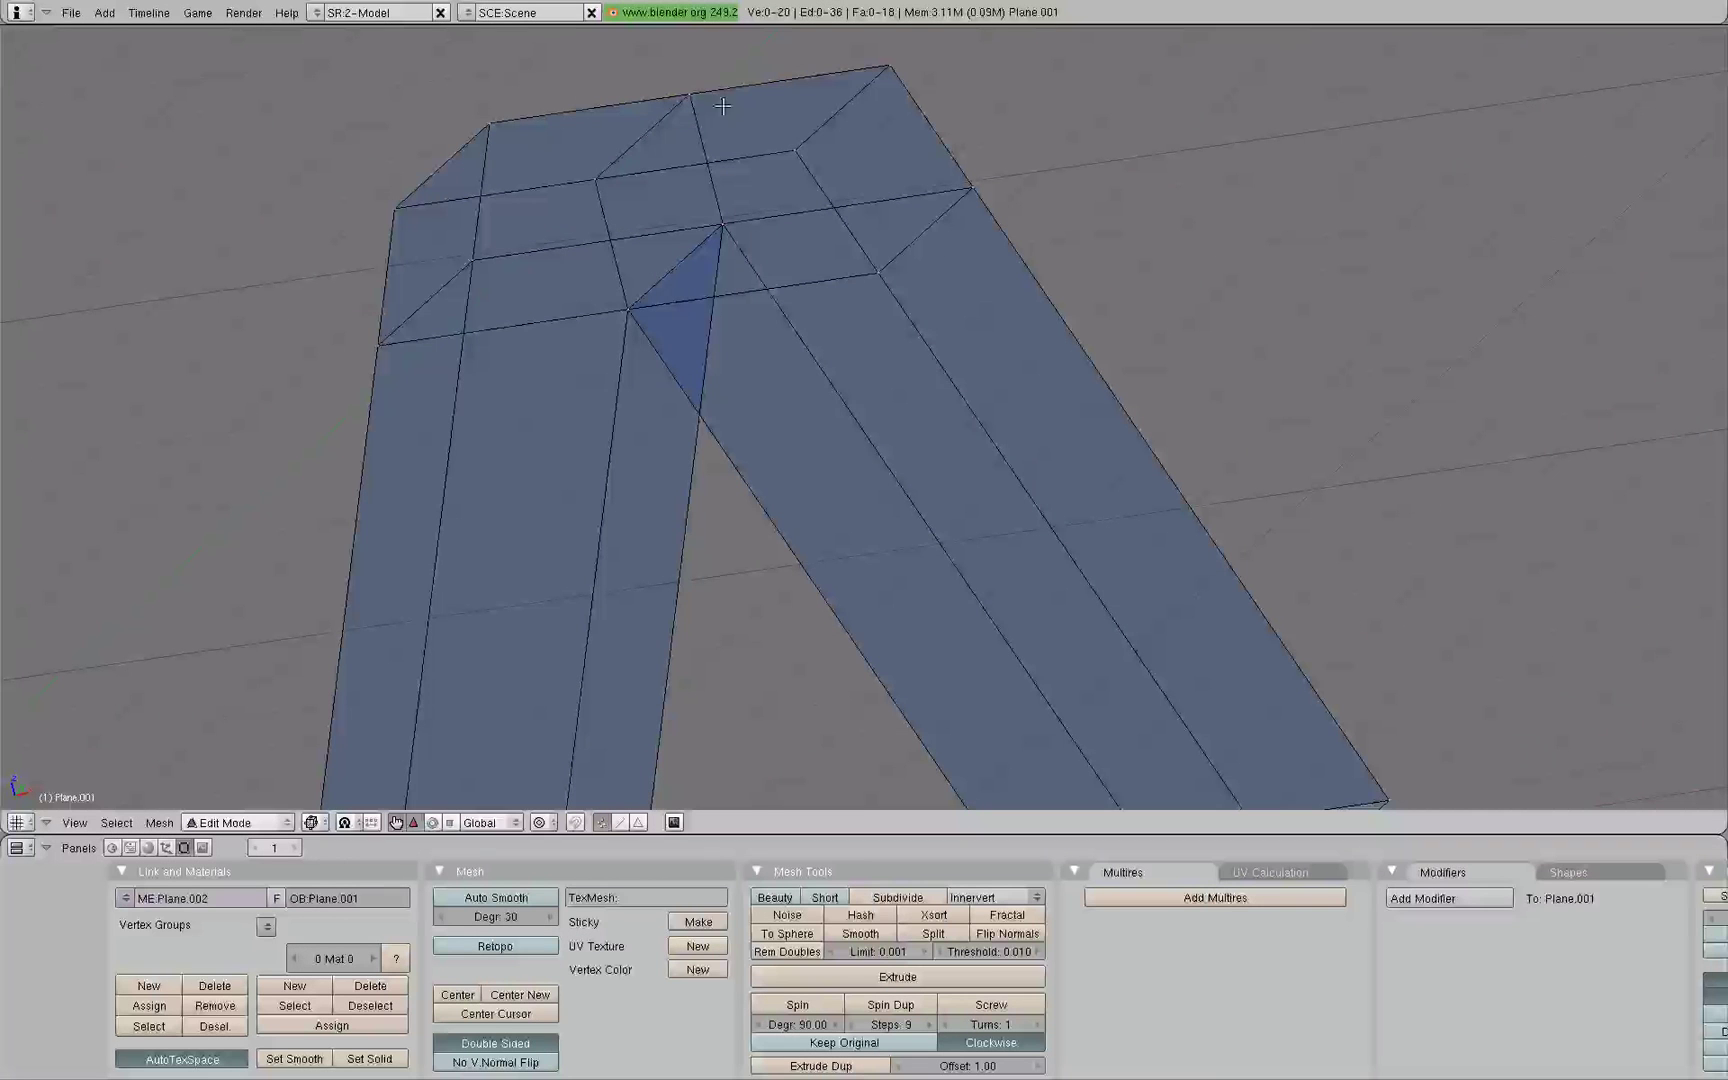
- Cut two horizontal lines across both legs with Knife (Exact), placing them where the crossbar attaches
key("KP_7")
scroll(750, 255, "down", 3)
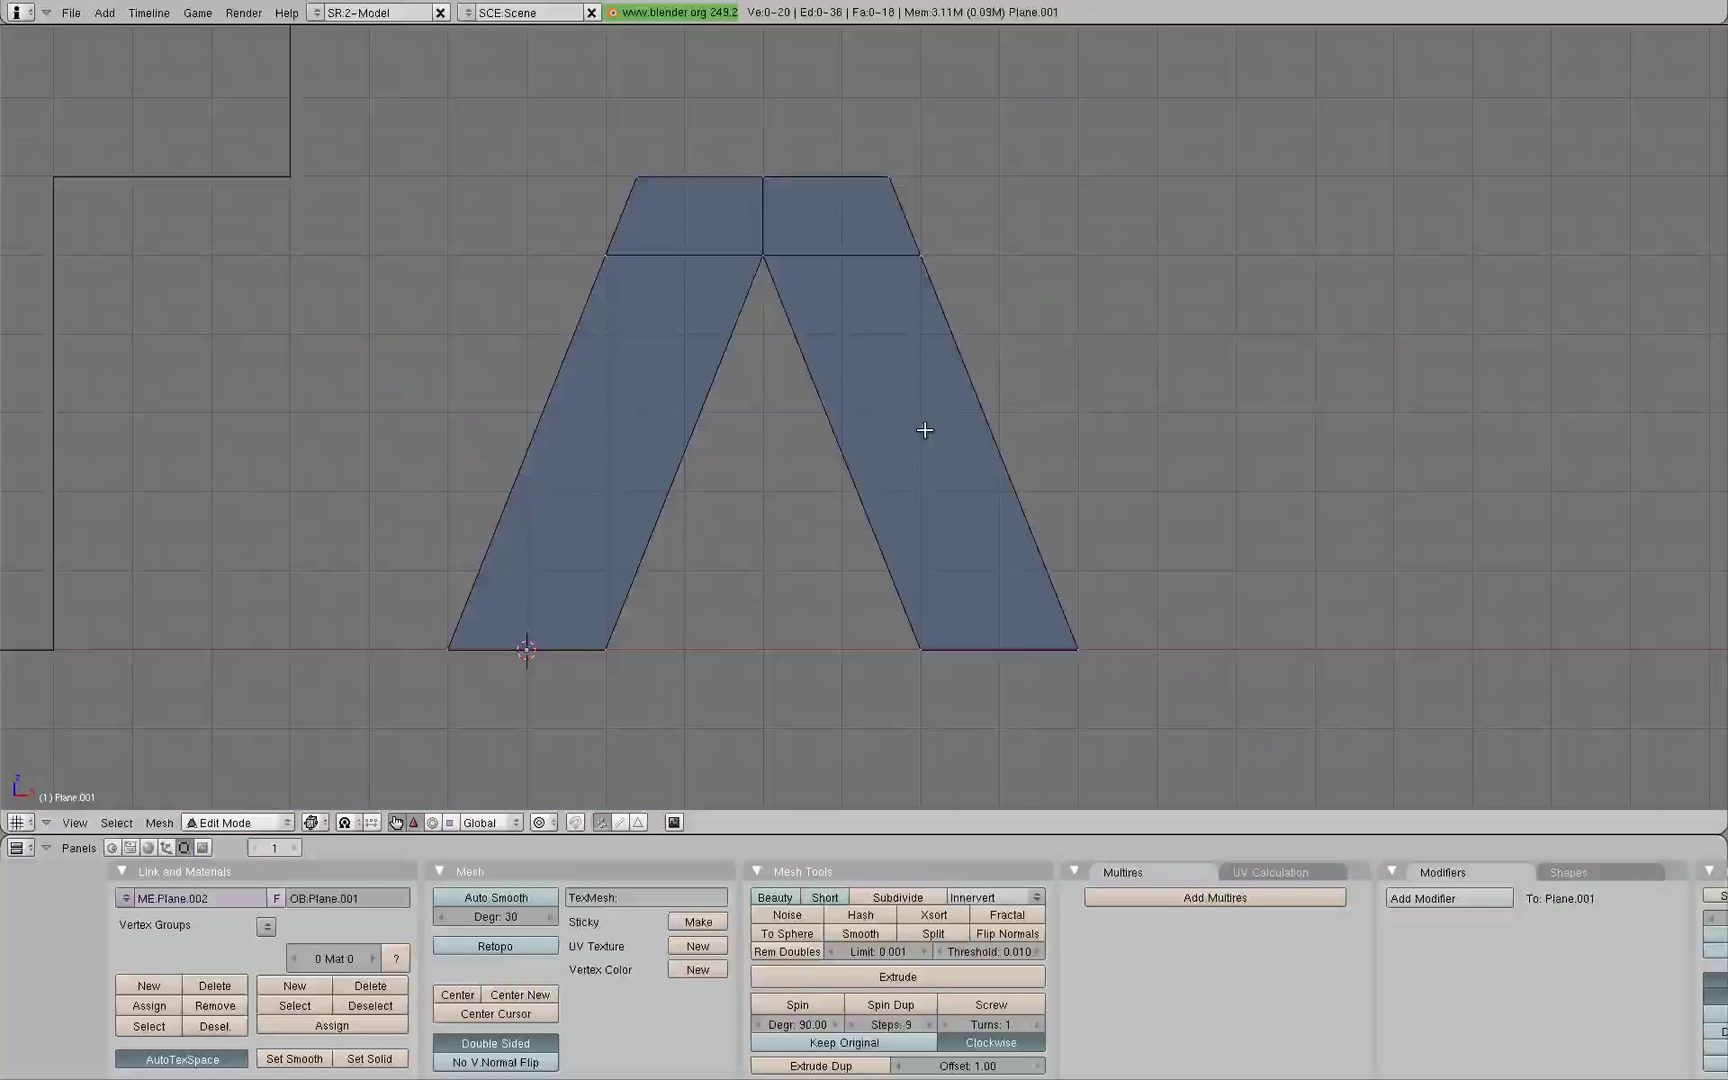
key("a")
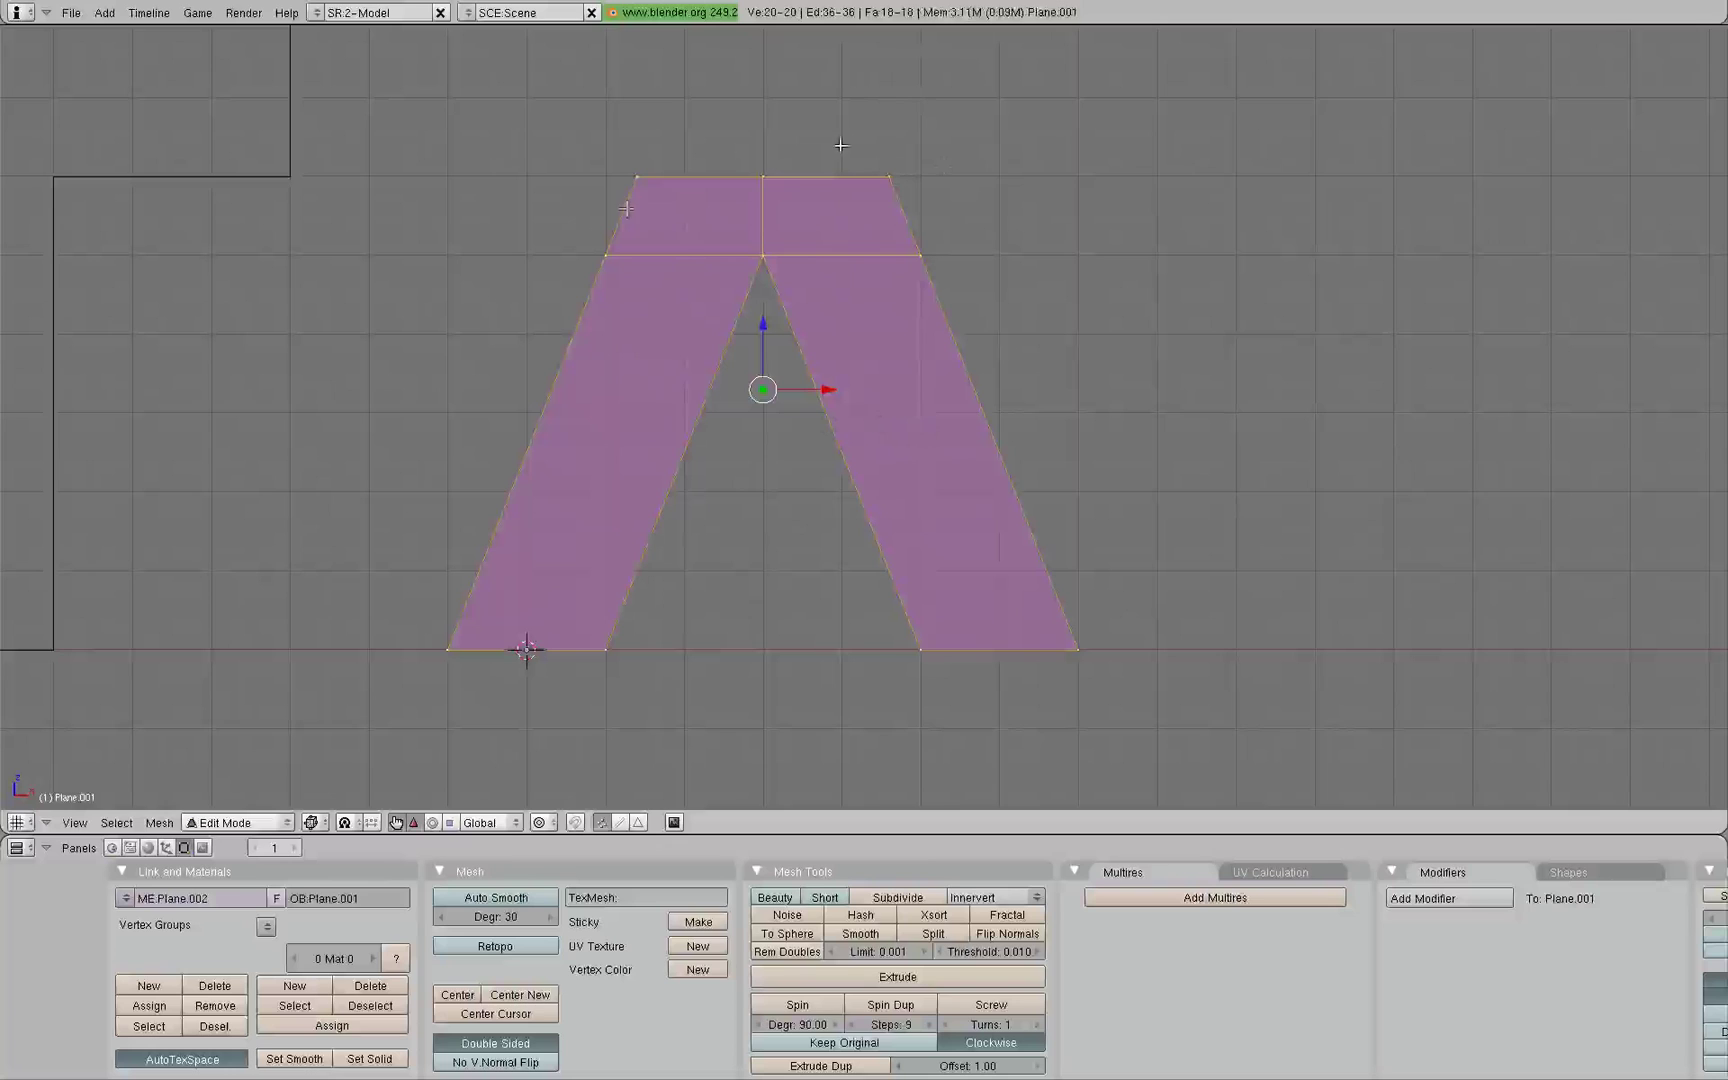
key("k")
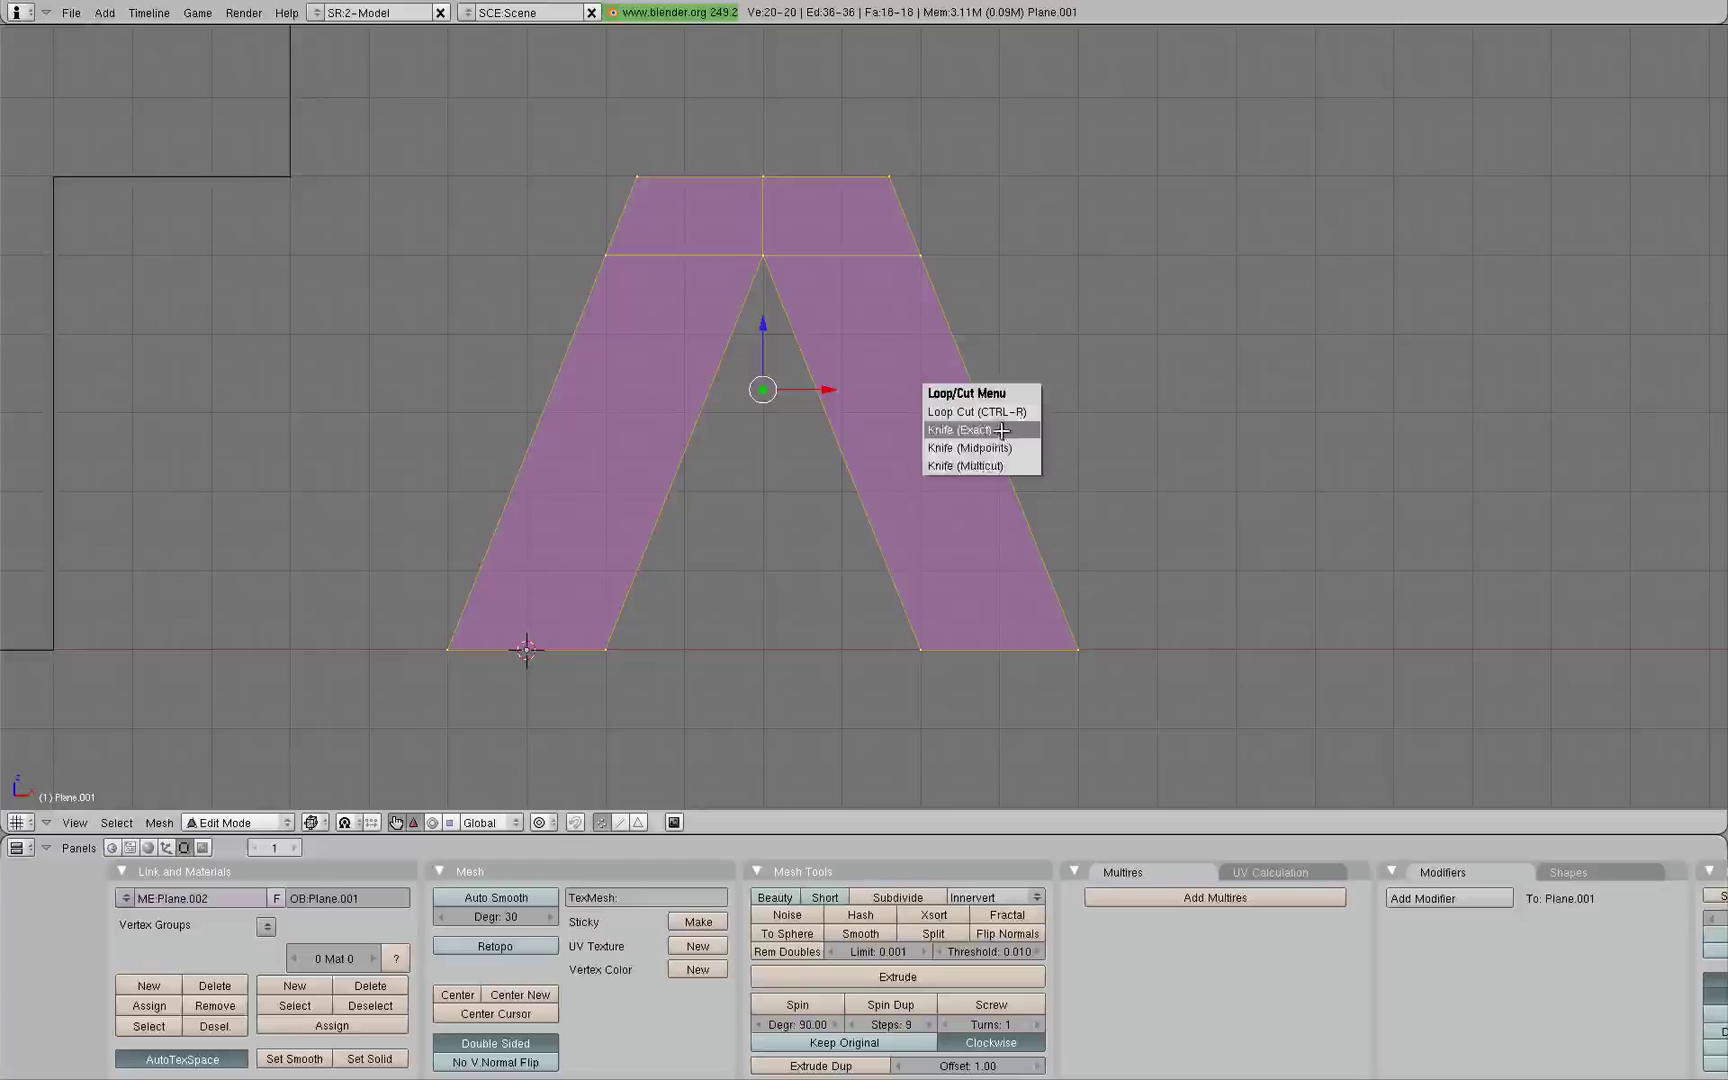
left_click(990, 429)
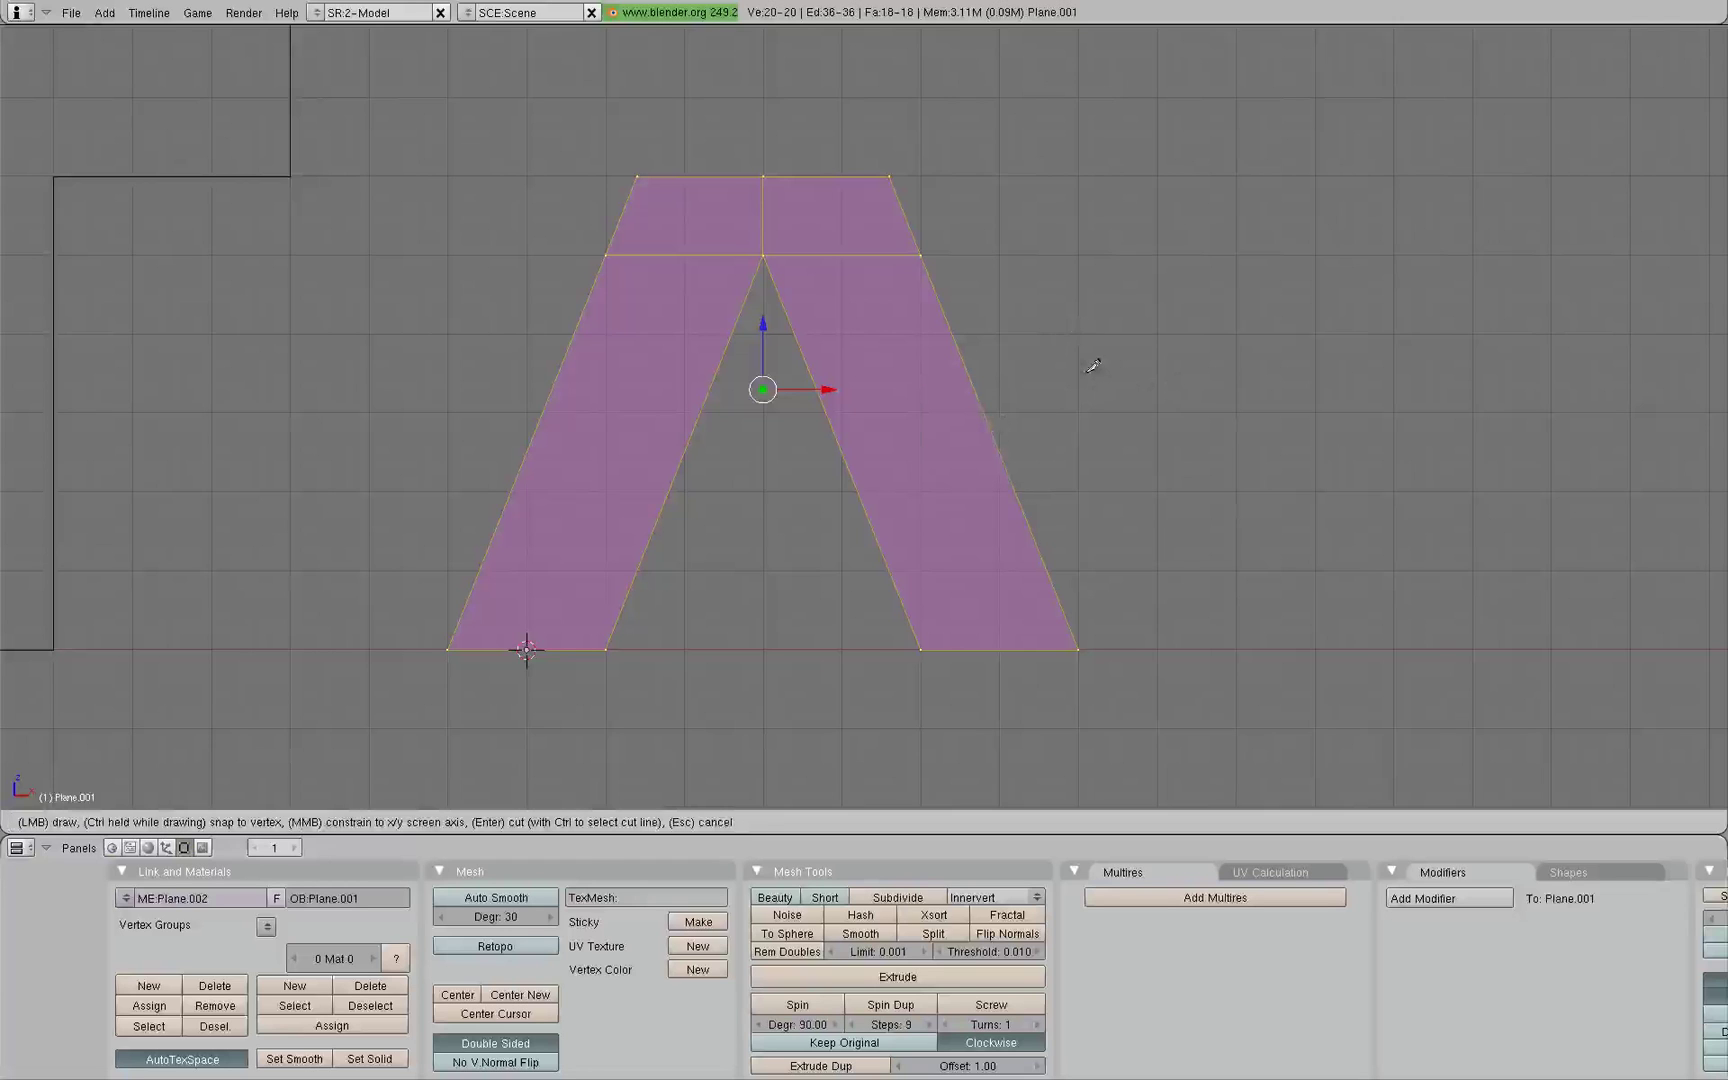
left_click_drag(1060, 362, 391, 361)
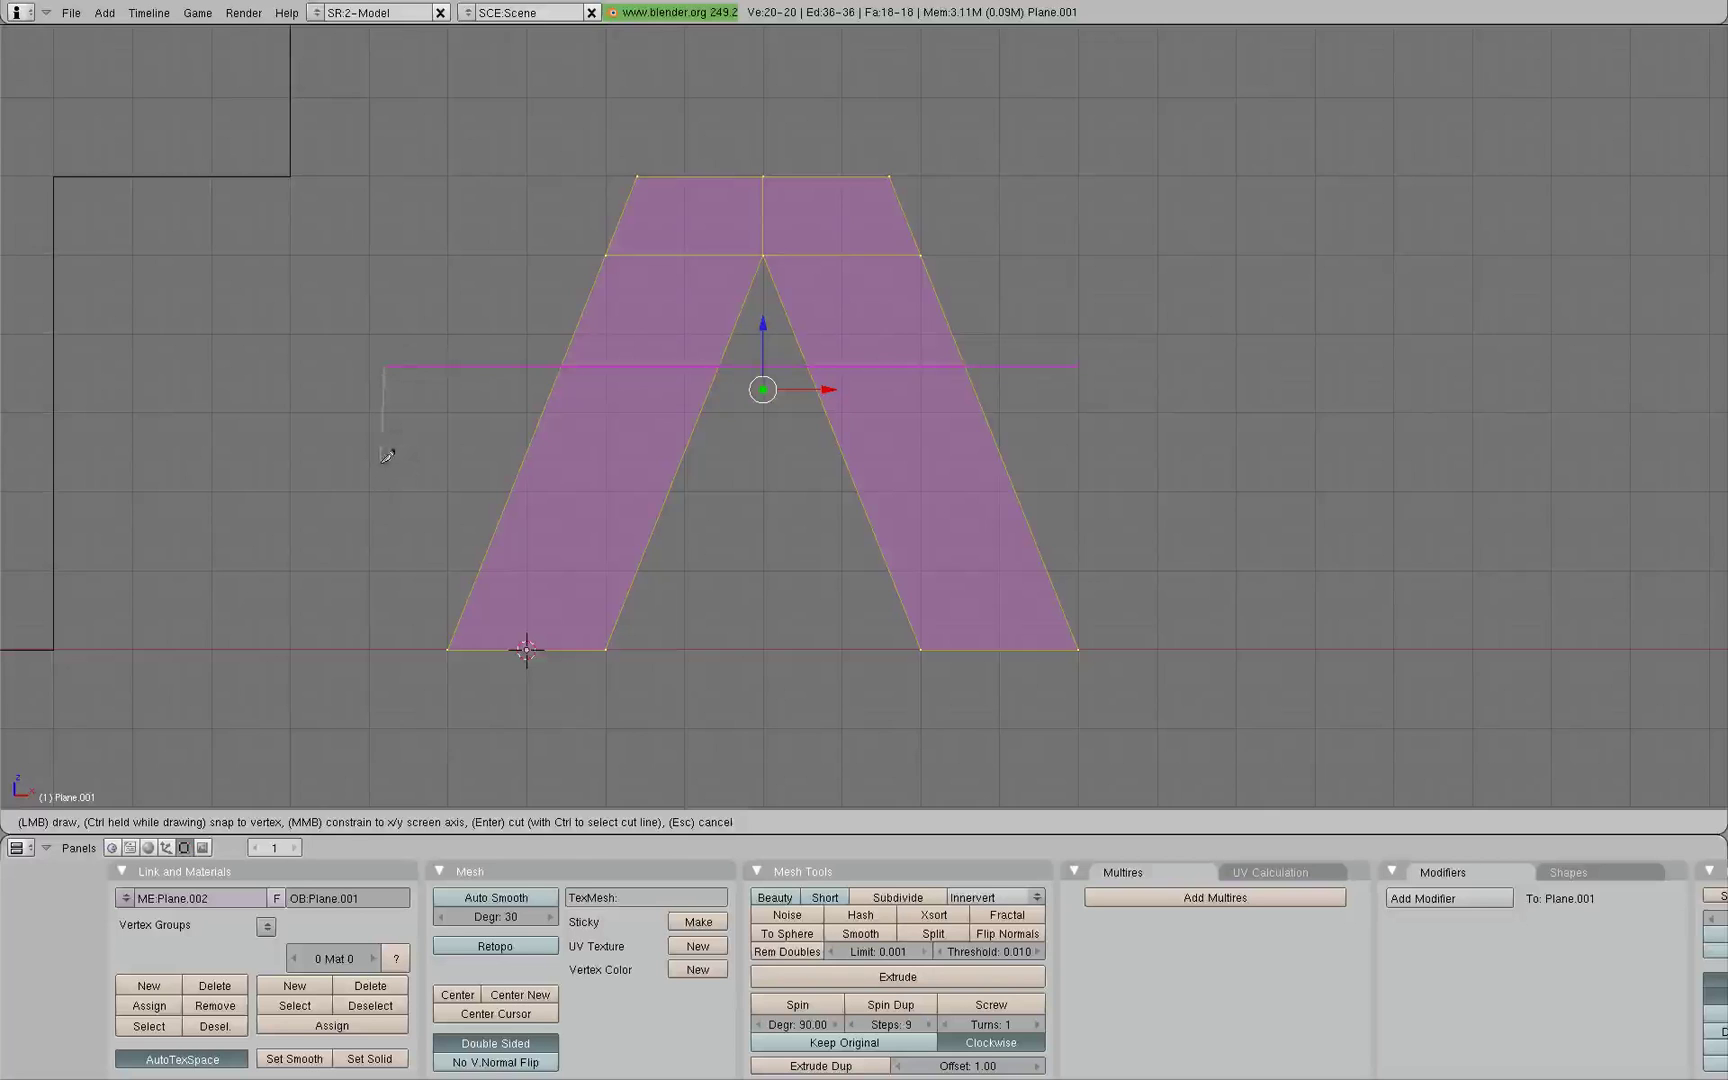
left_click_drag(922, 442, 1153, 456)
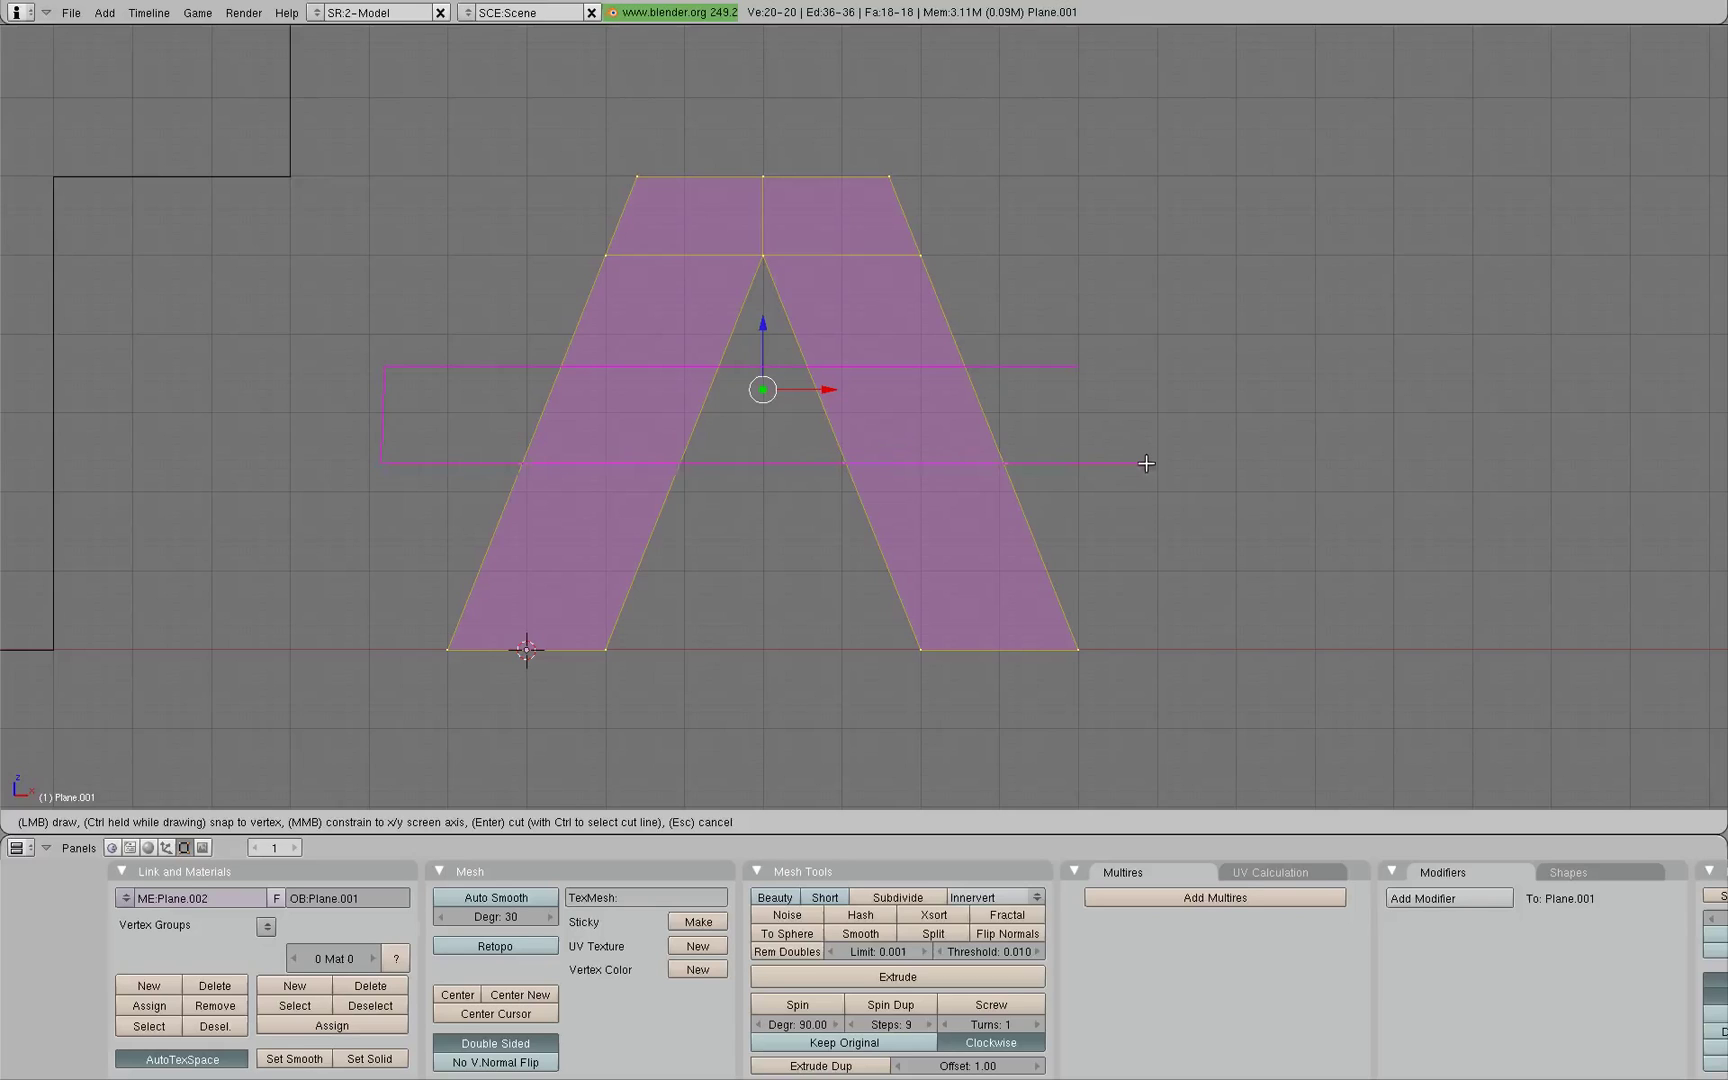
key("k")
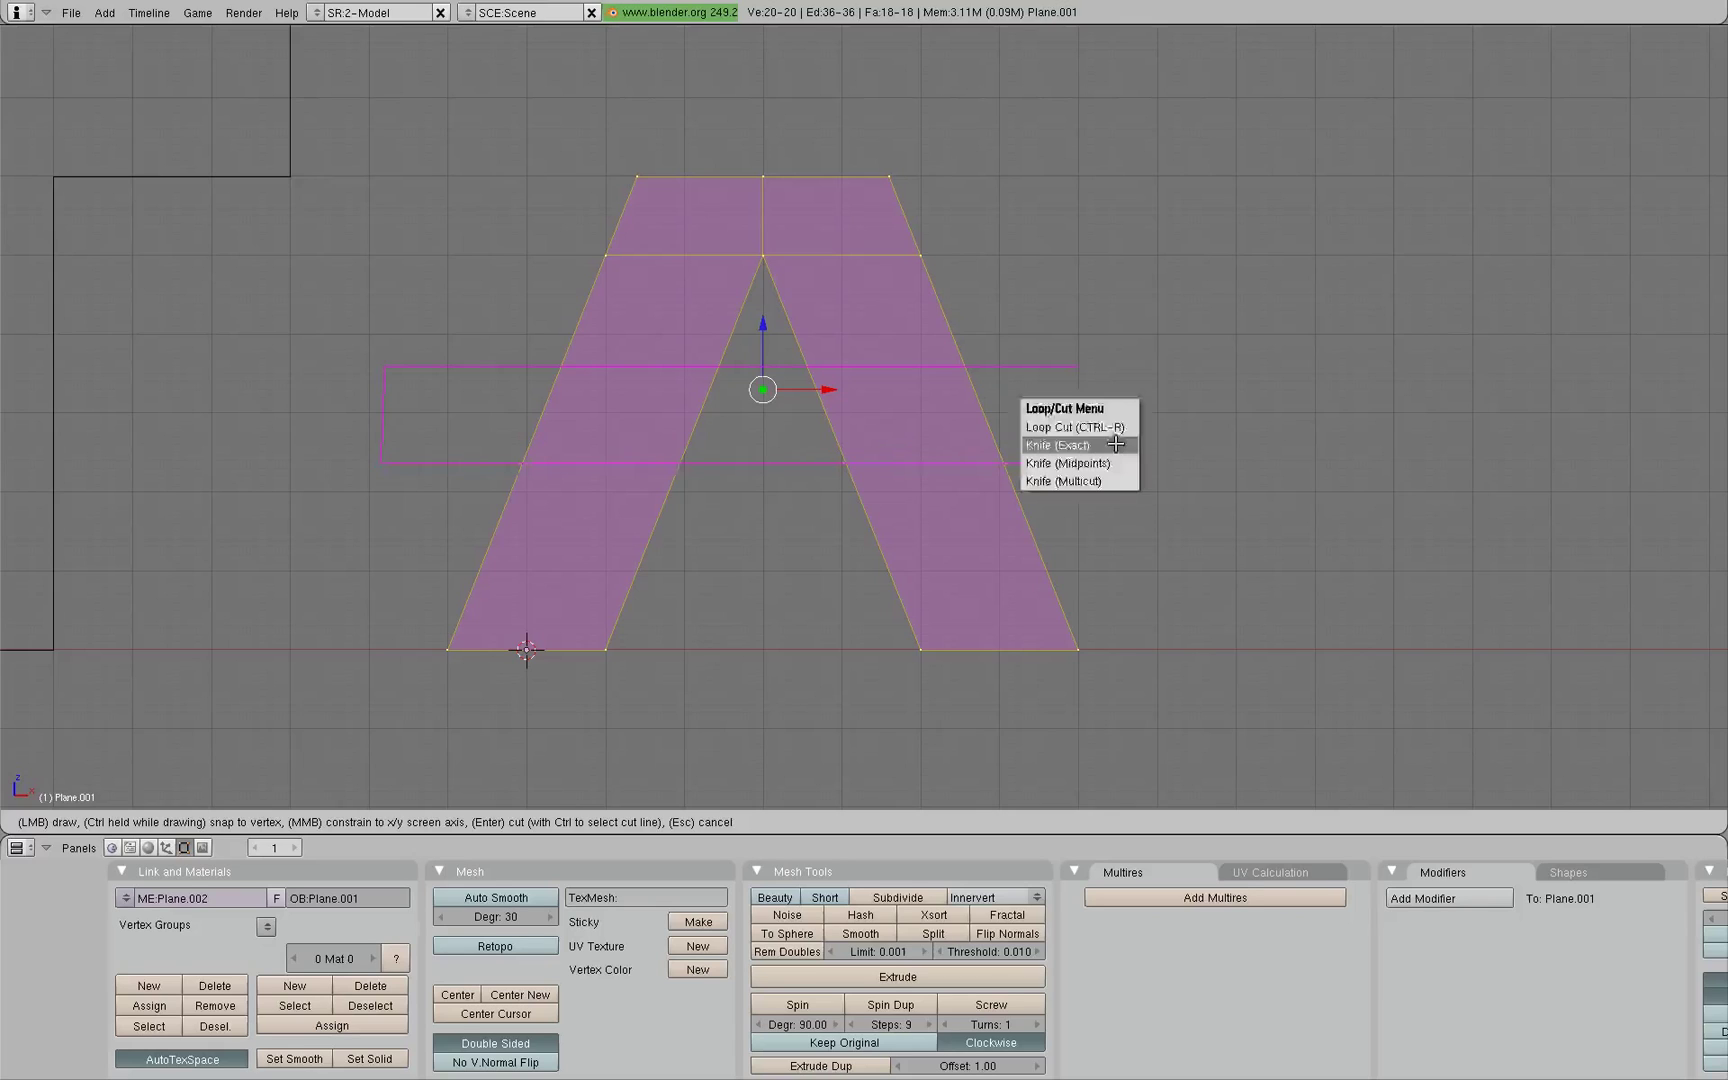
left_click(1115, 444)
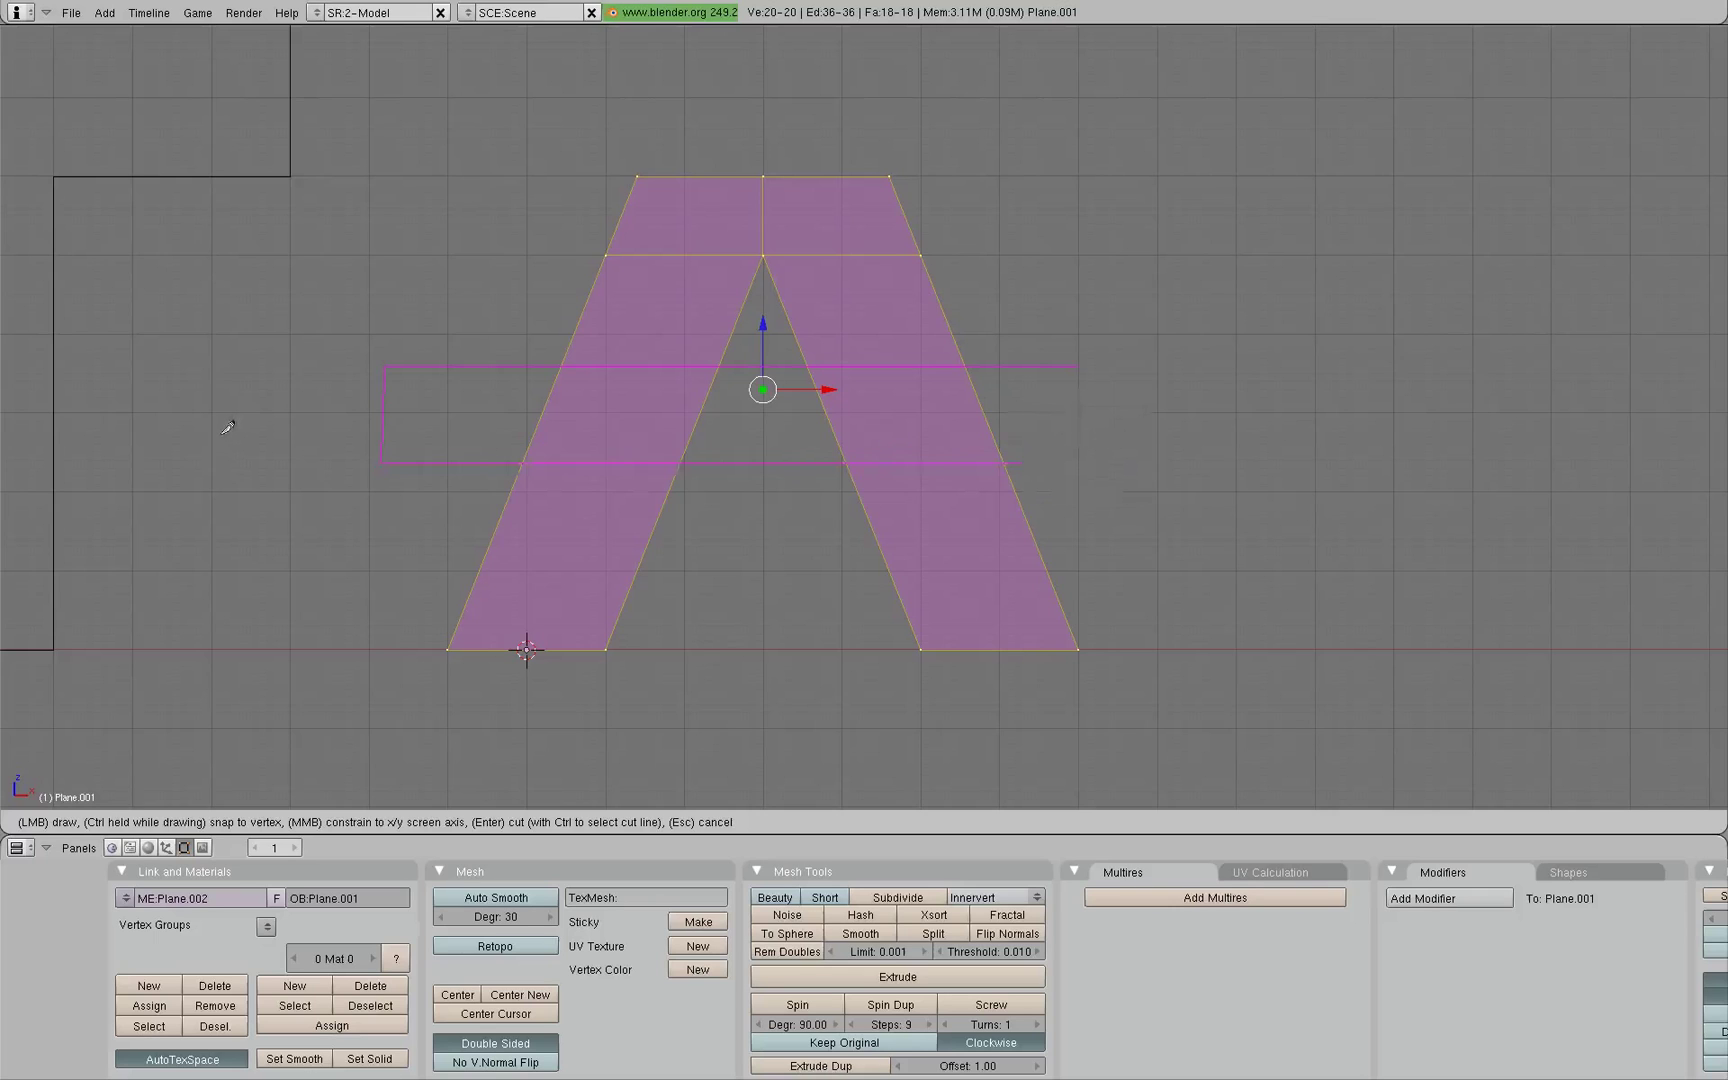
key("Return")
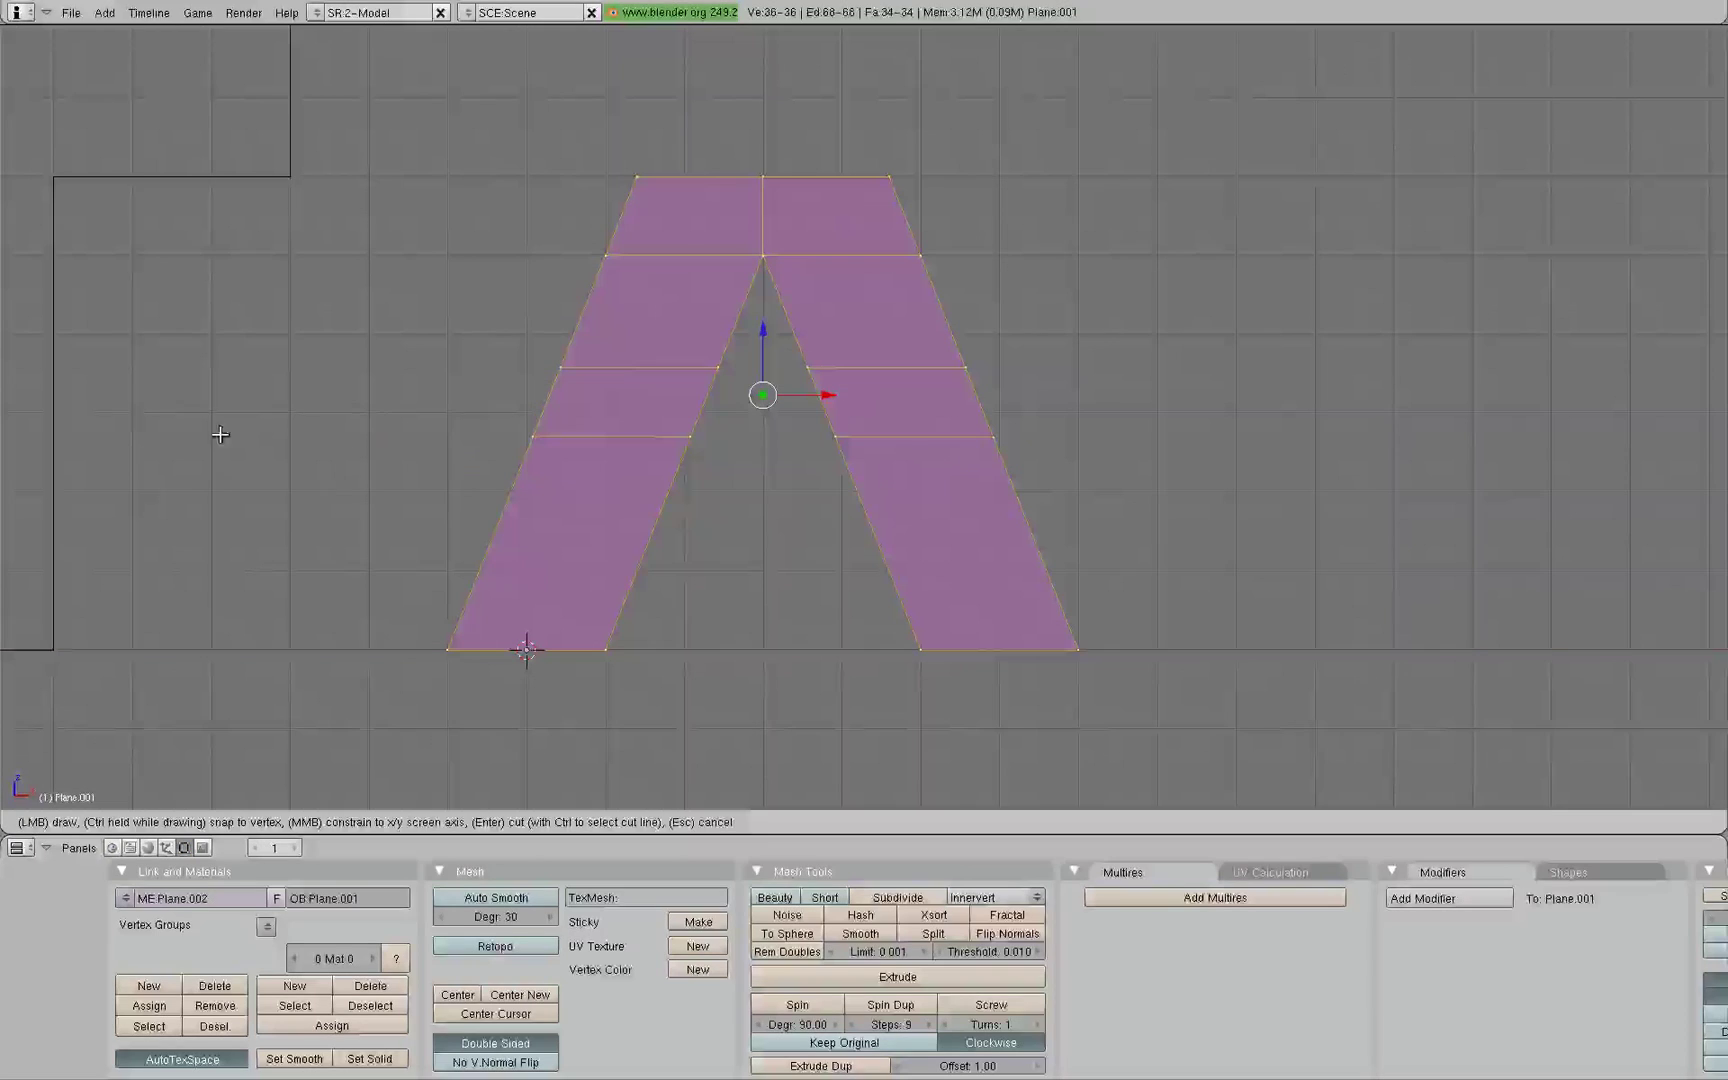
scroll(725, 451, "up", 3)
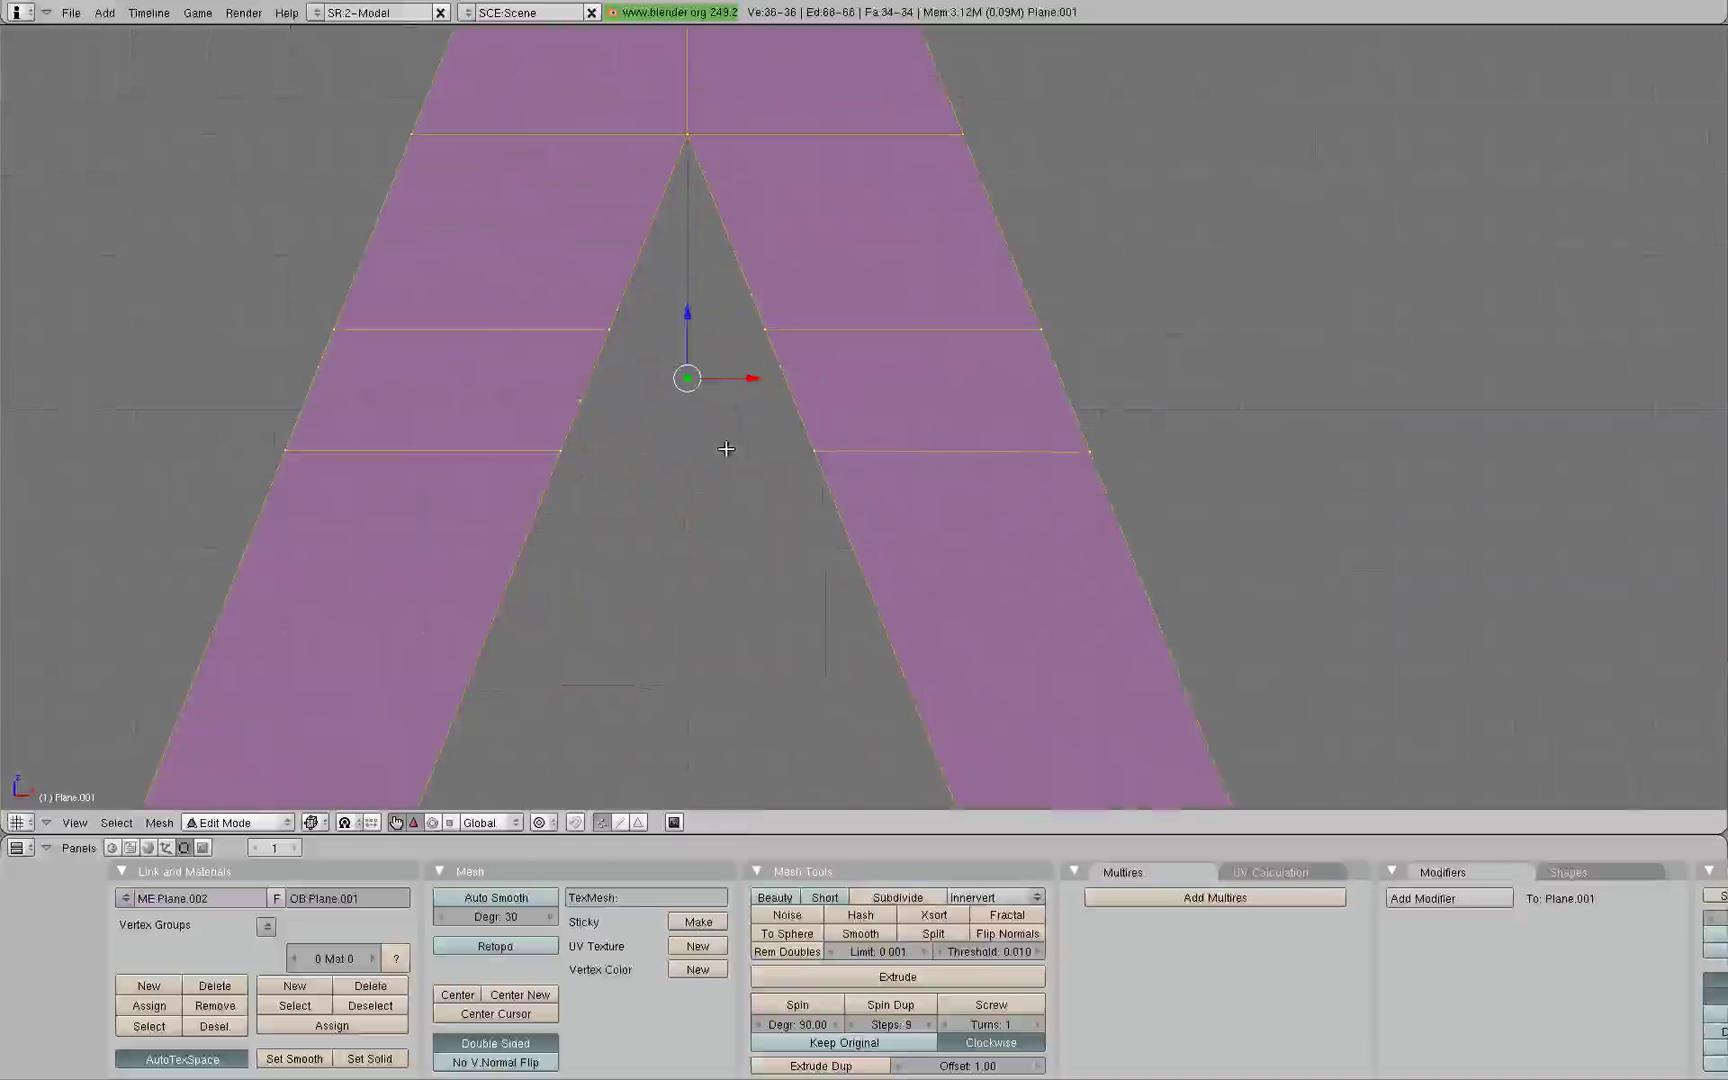
middle_click_drag(698, 435, 602, 424)
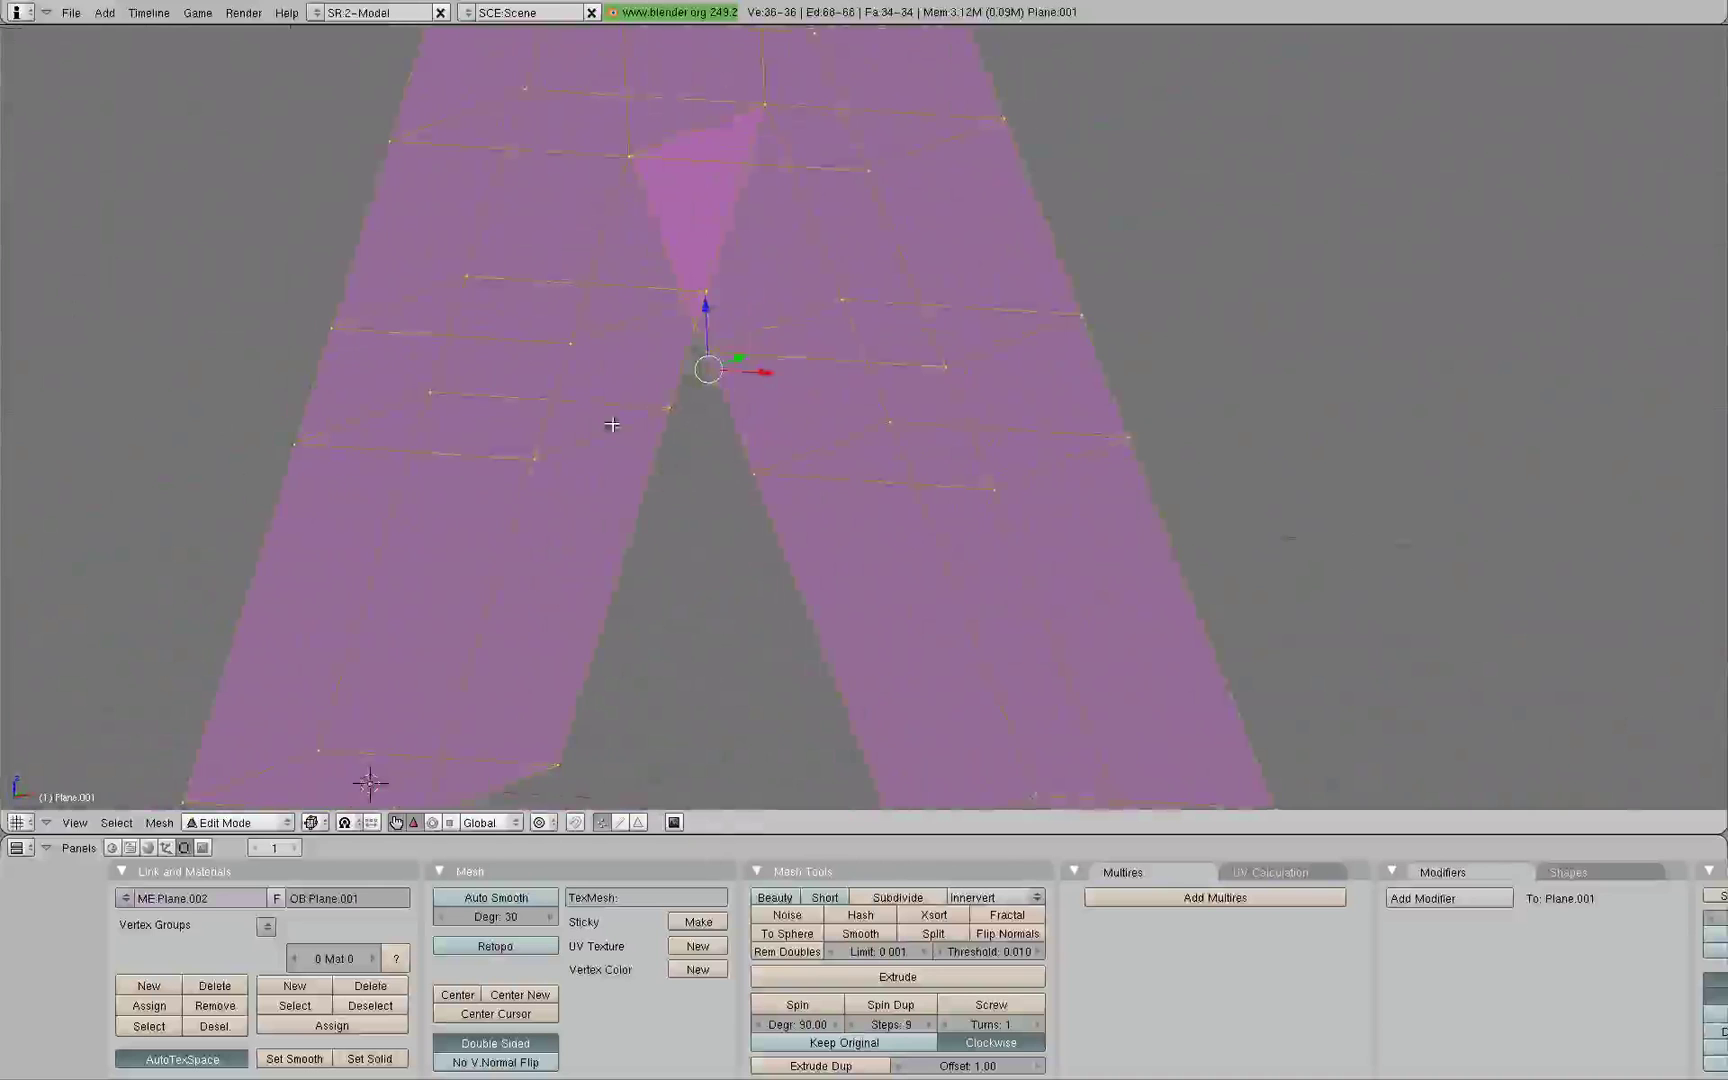
right_click(540, 462)
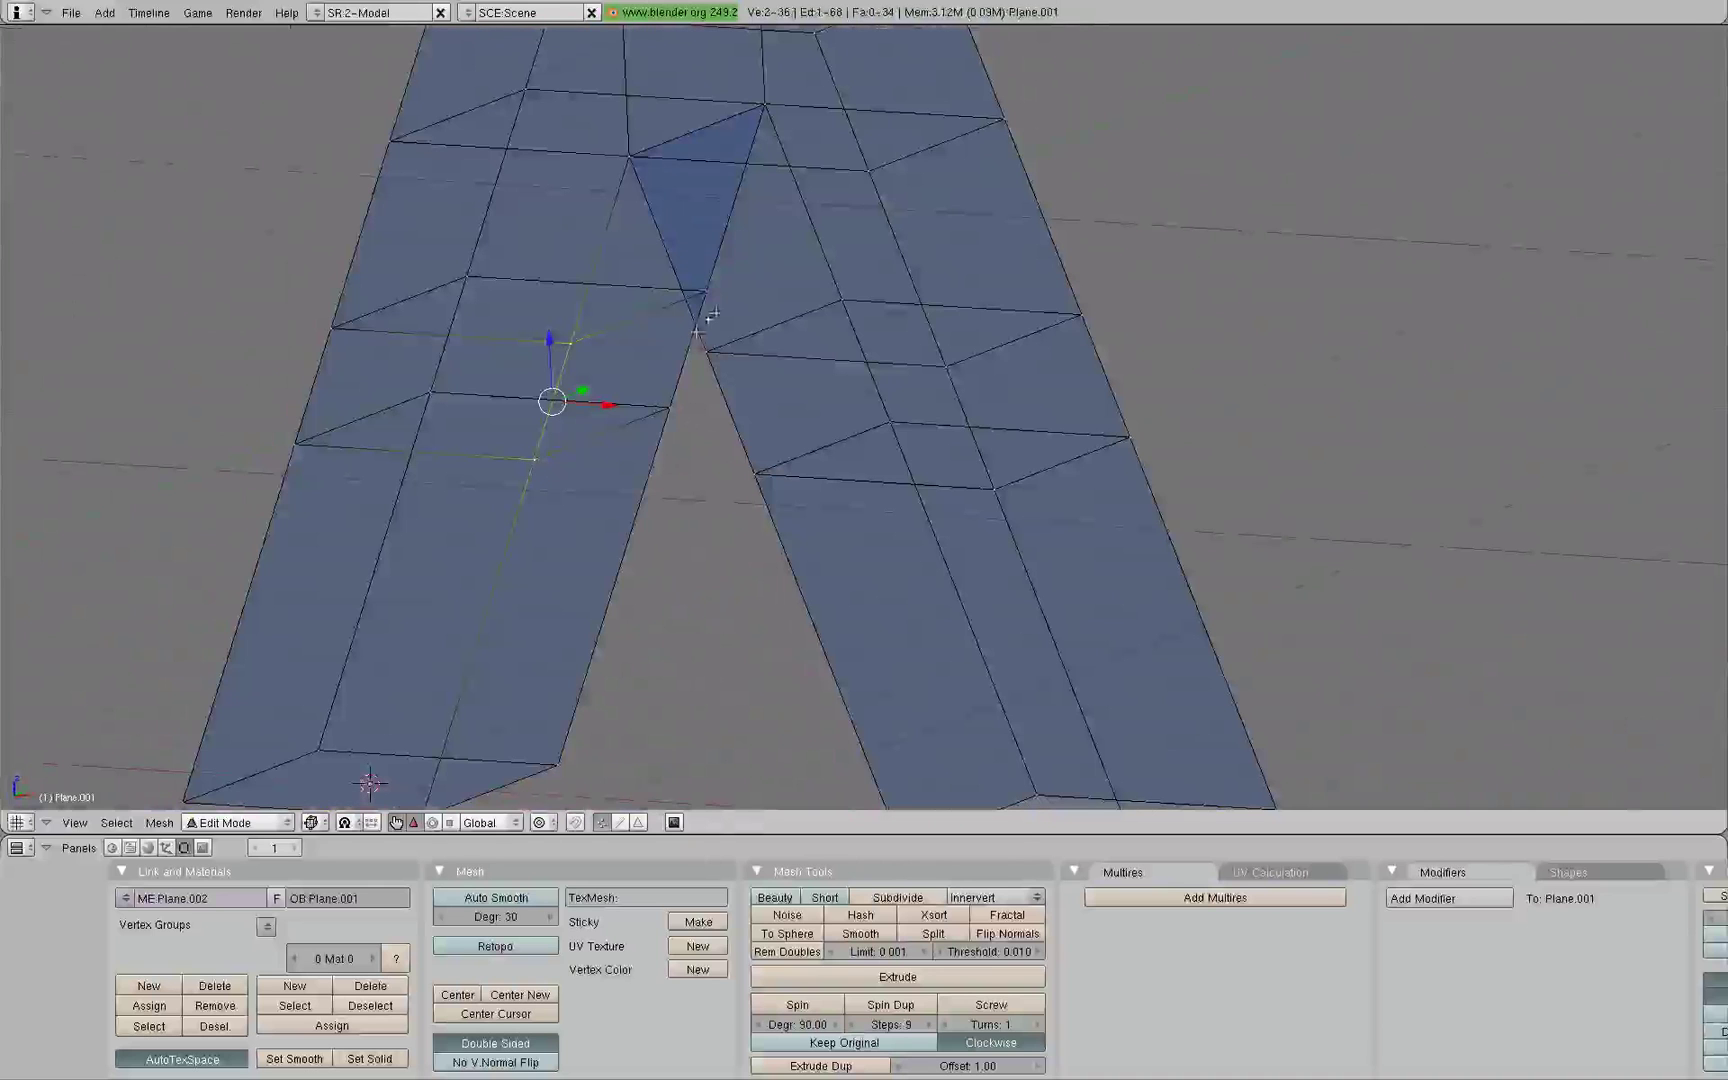
right_click(706, 294, "shift")
right_click(845, 298, "shift")
right_click(711, 352, "shift")
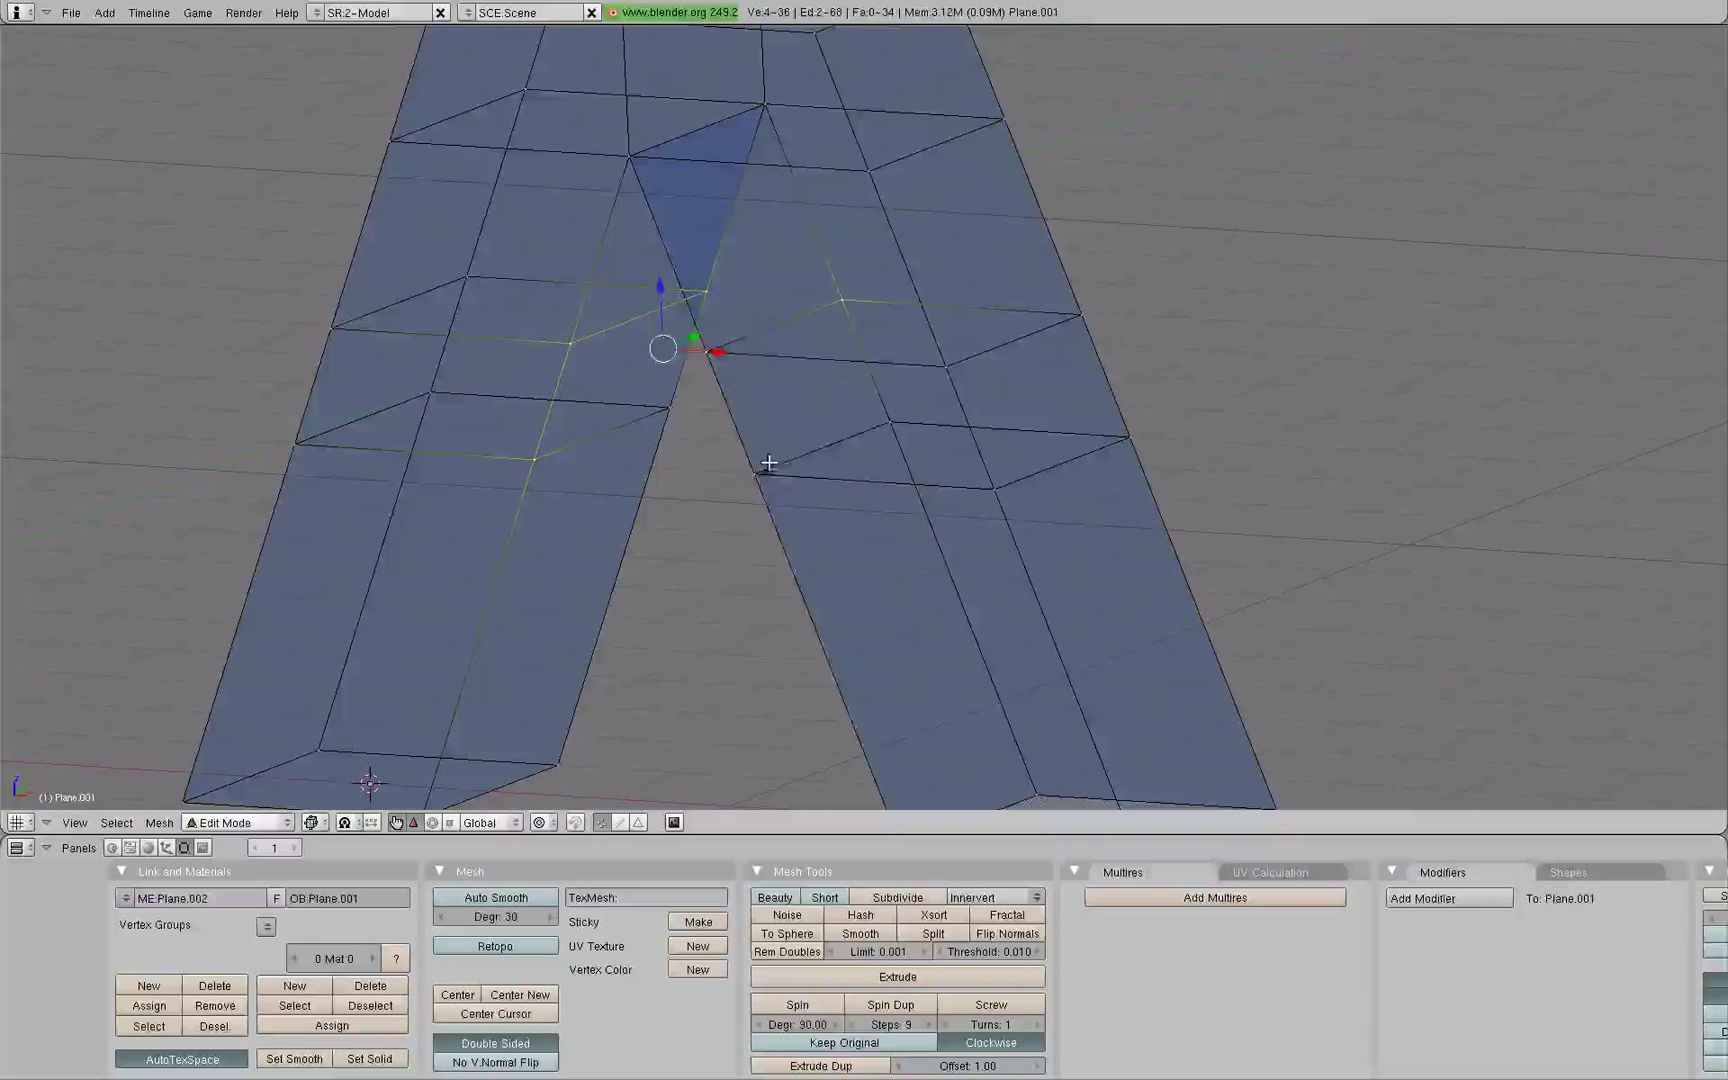
right_click(760, 471, "shift")
right_click(848, 420, "shift")
middle_click_drag(628, 463, 771, 422)
right_click(656, 435, "shift")
key("KP_1")
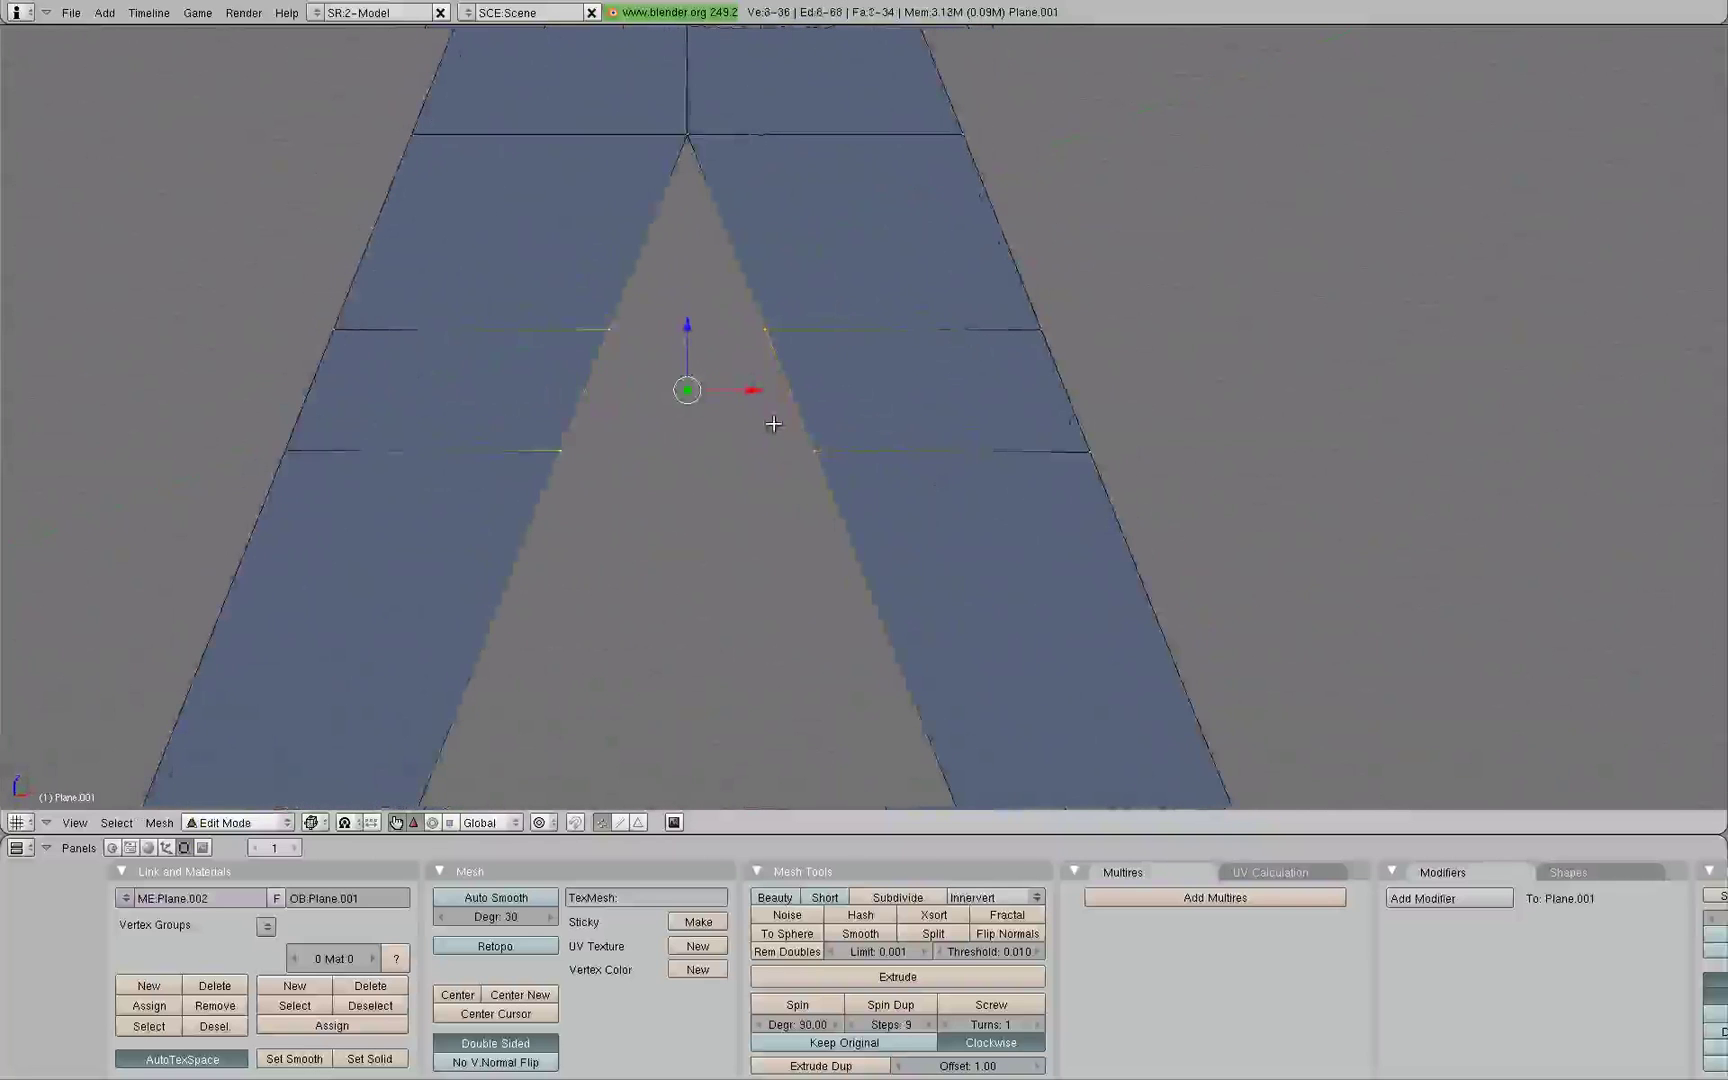
middle_click_drag(783, 447, 624, 397)
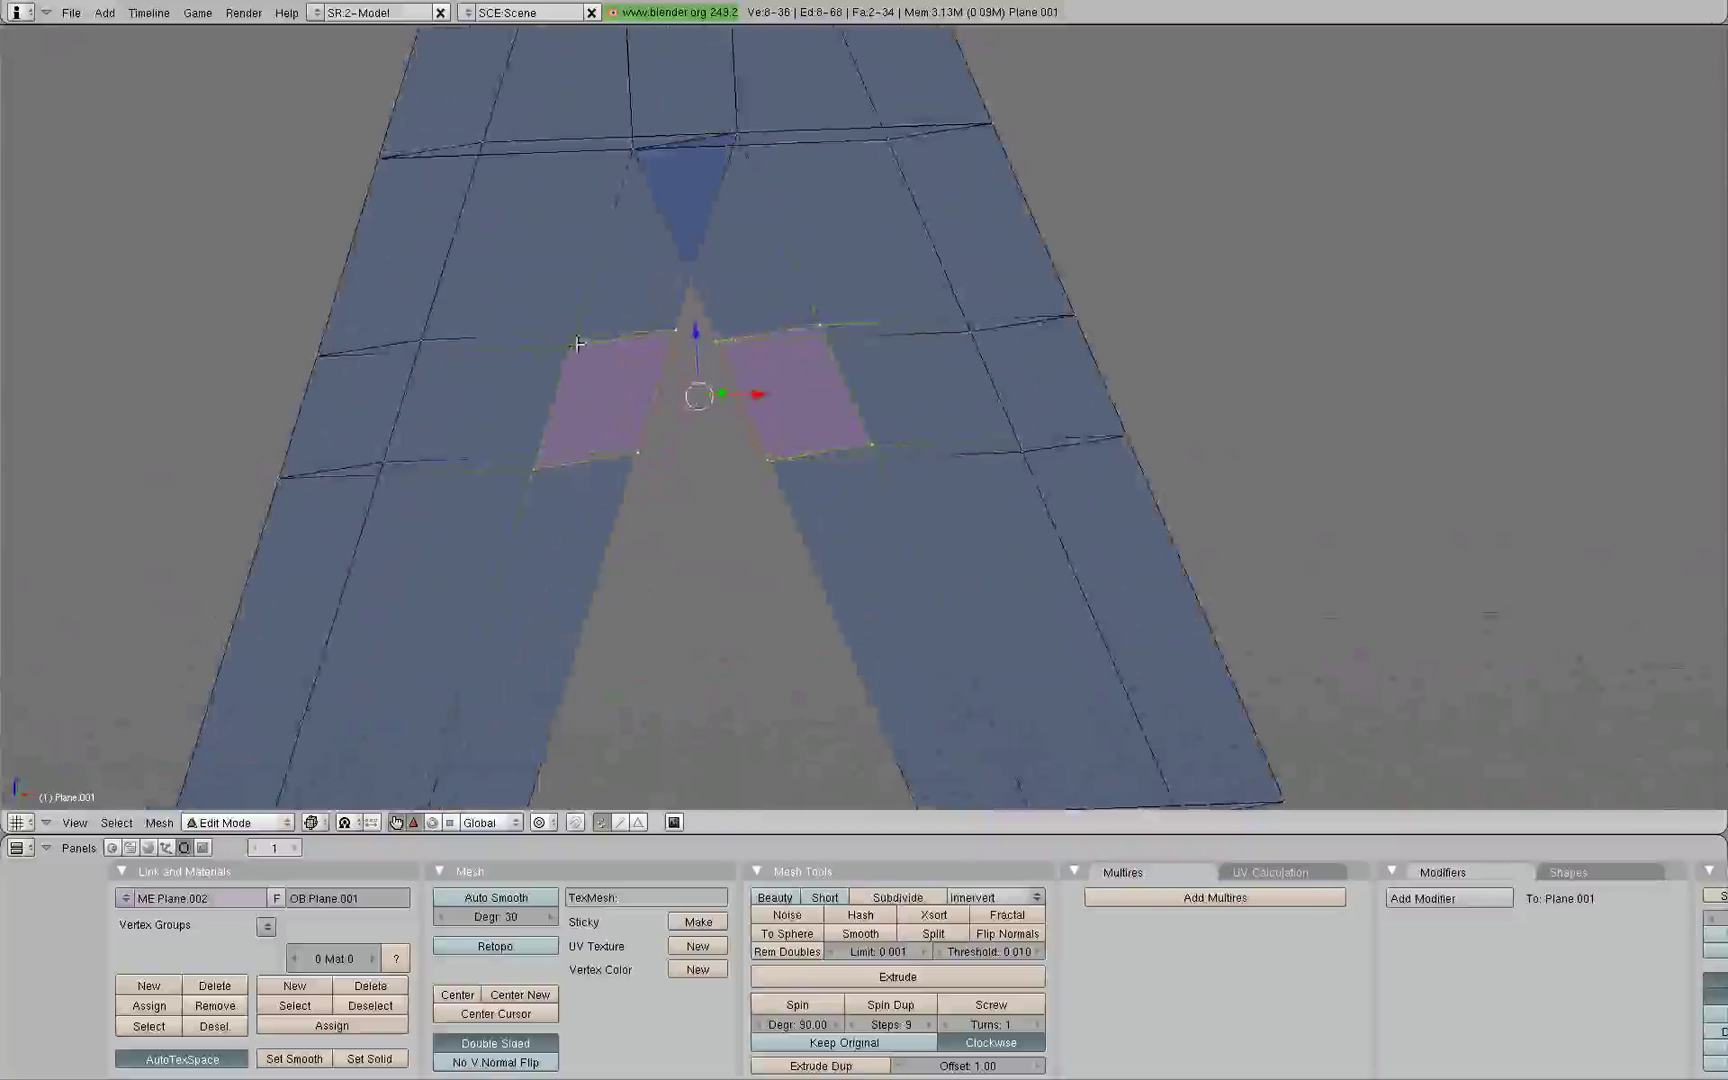
key("f")
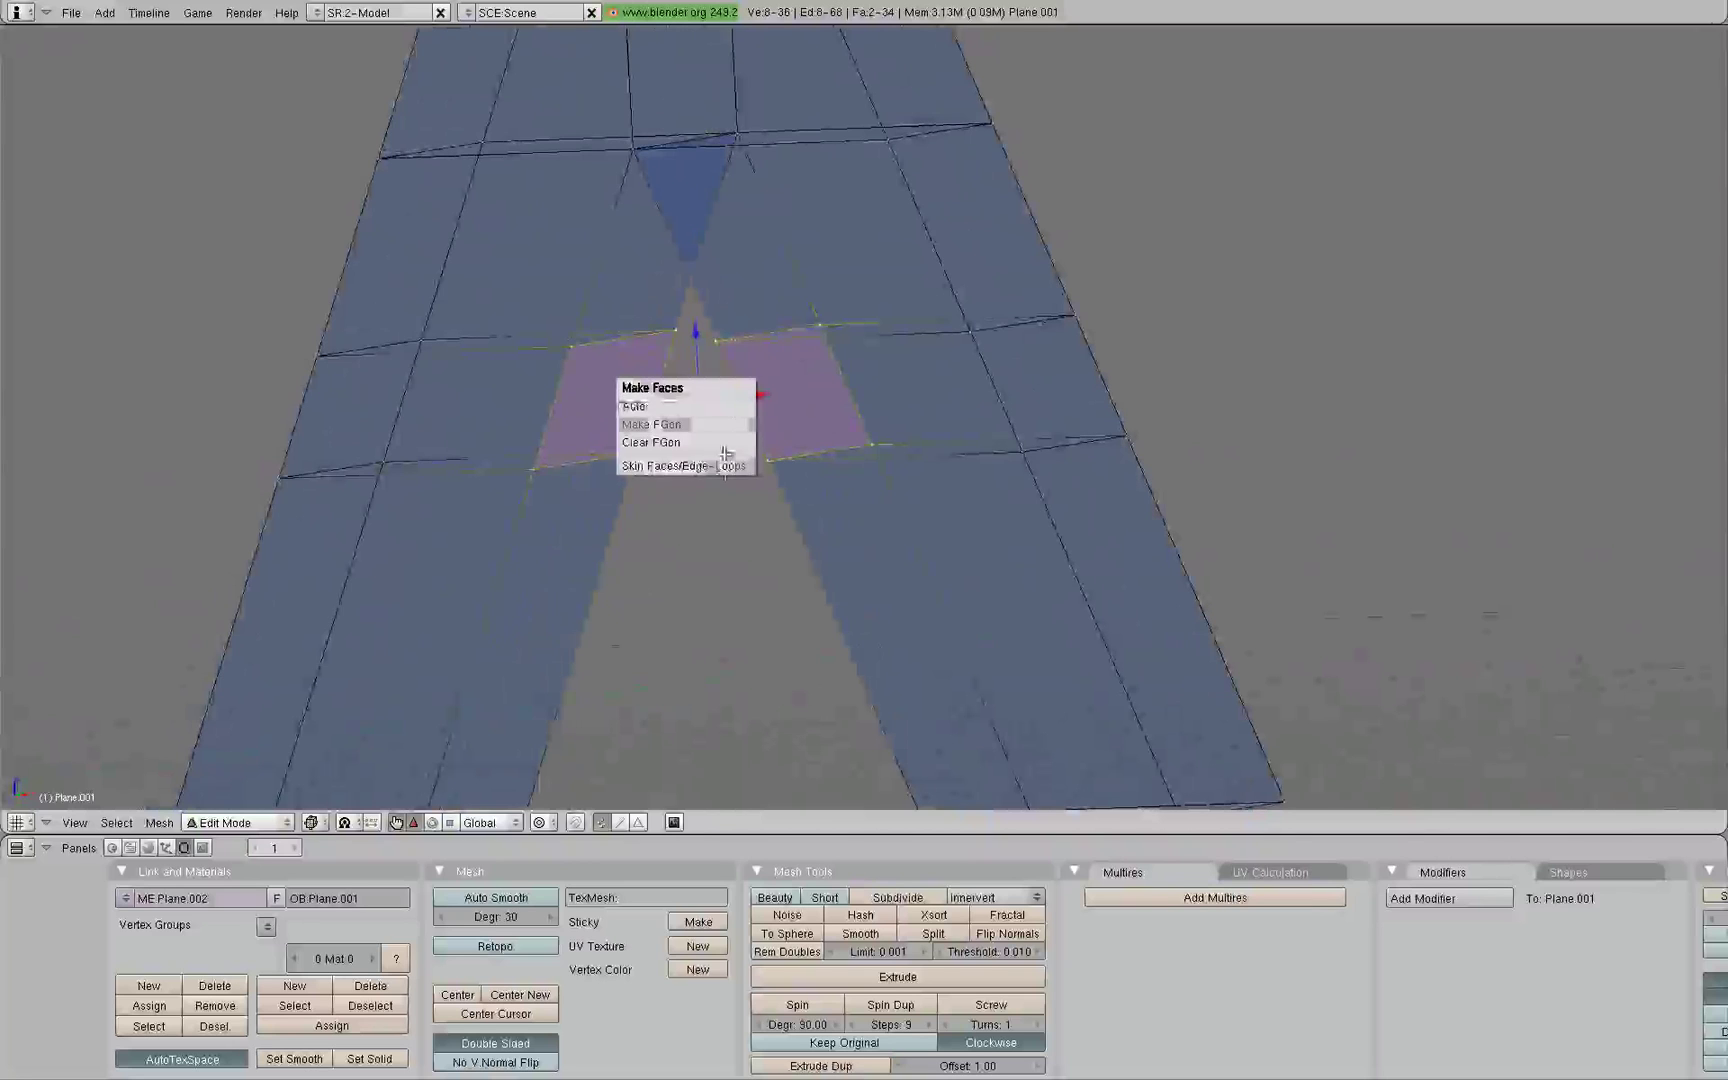
key("Escape")
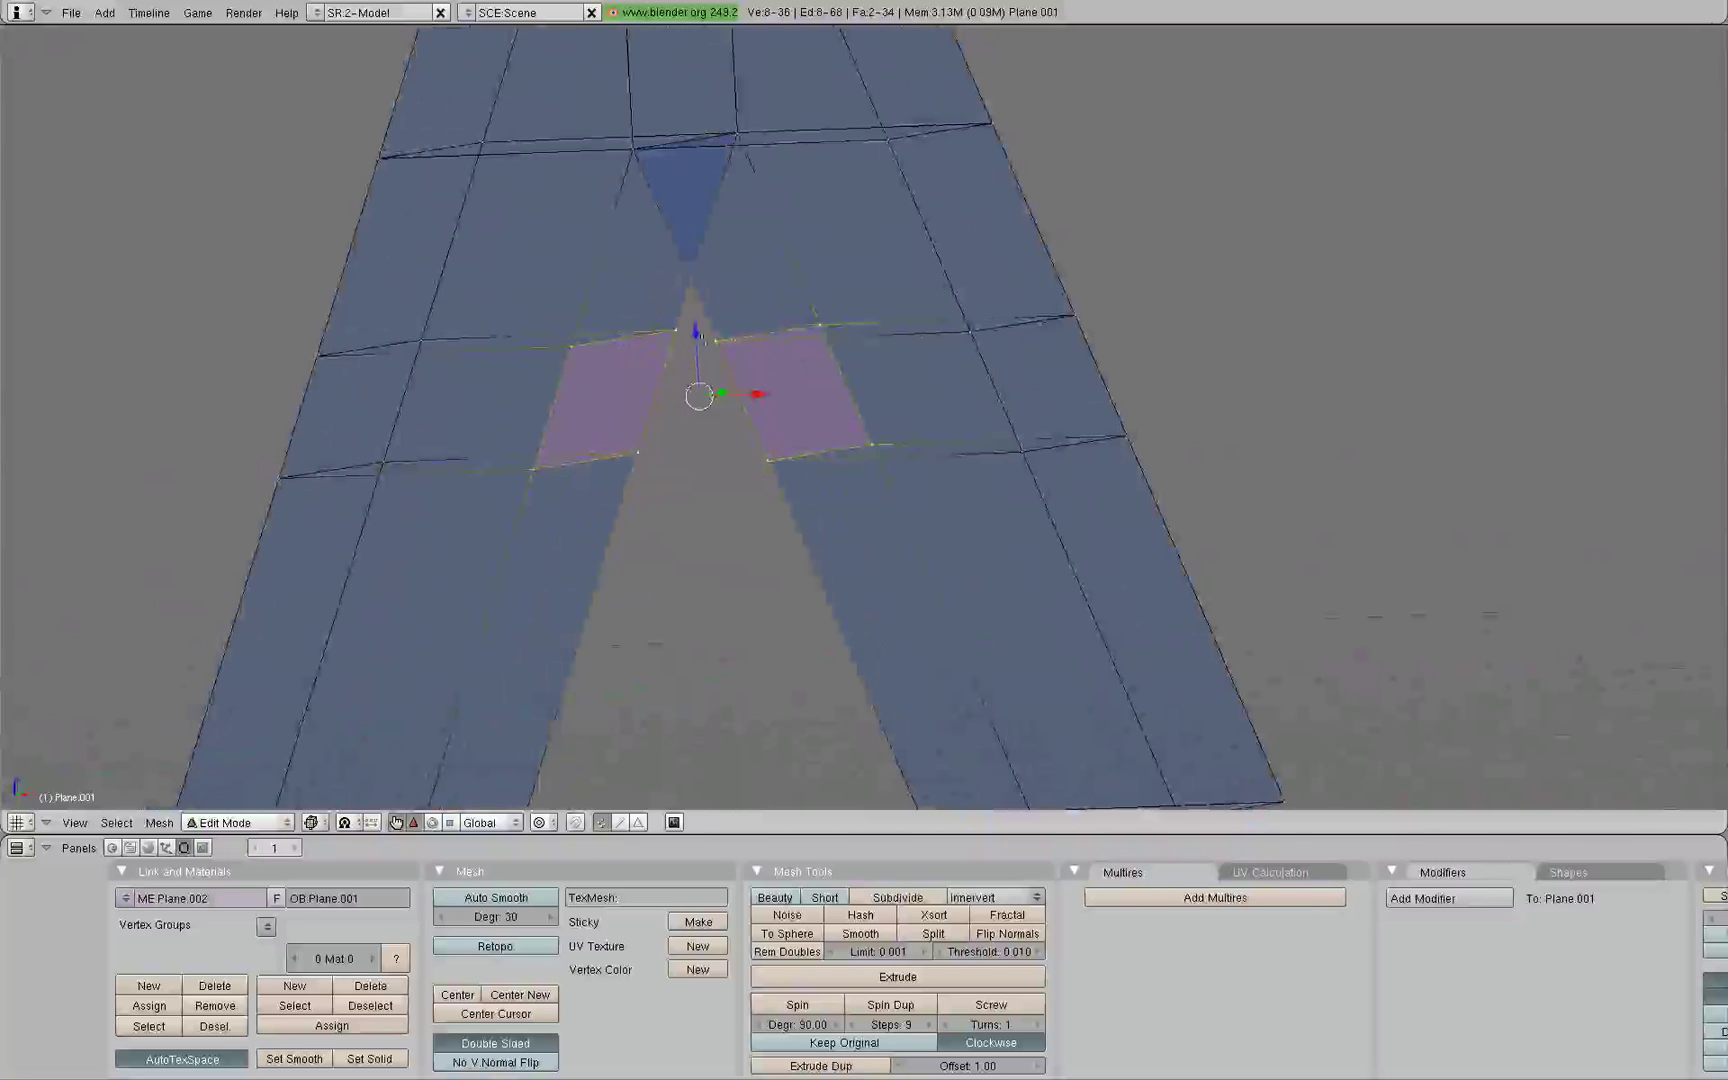
- Try to fill a single crossbar face between the front inner vertices of the two legs, and undo it
right_click(567, 356)
right_click(548, 467, "shift")
right_click(786, 467, "shift")
right_click(719, 327, "shift")
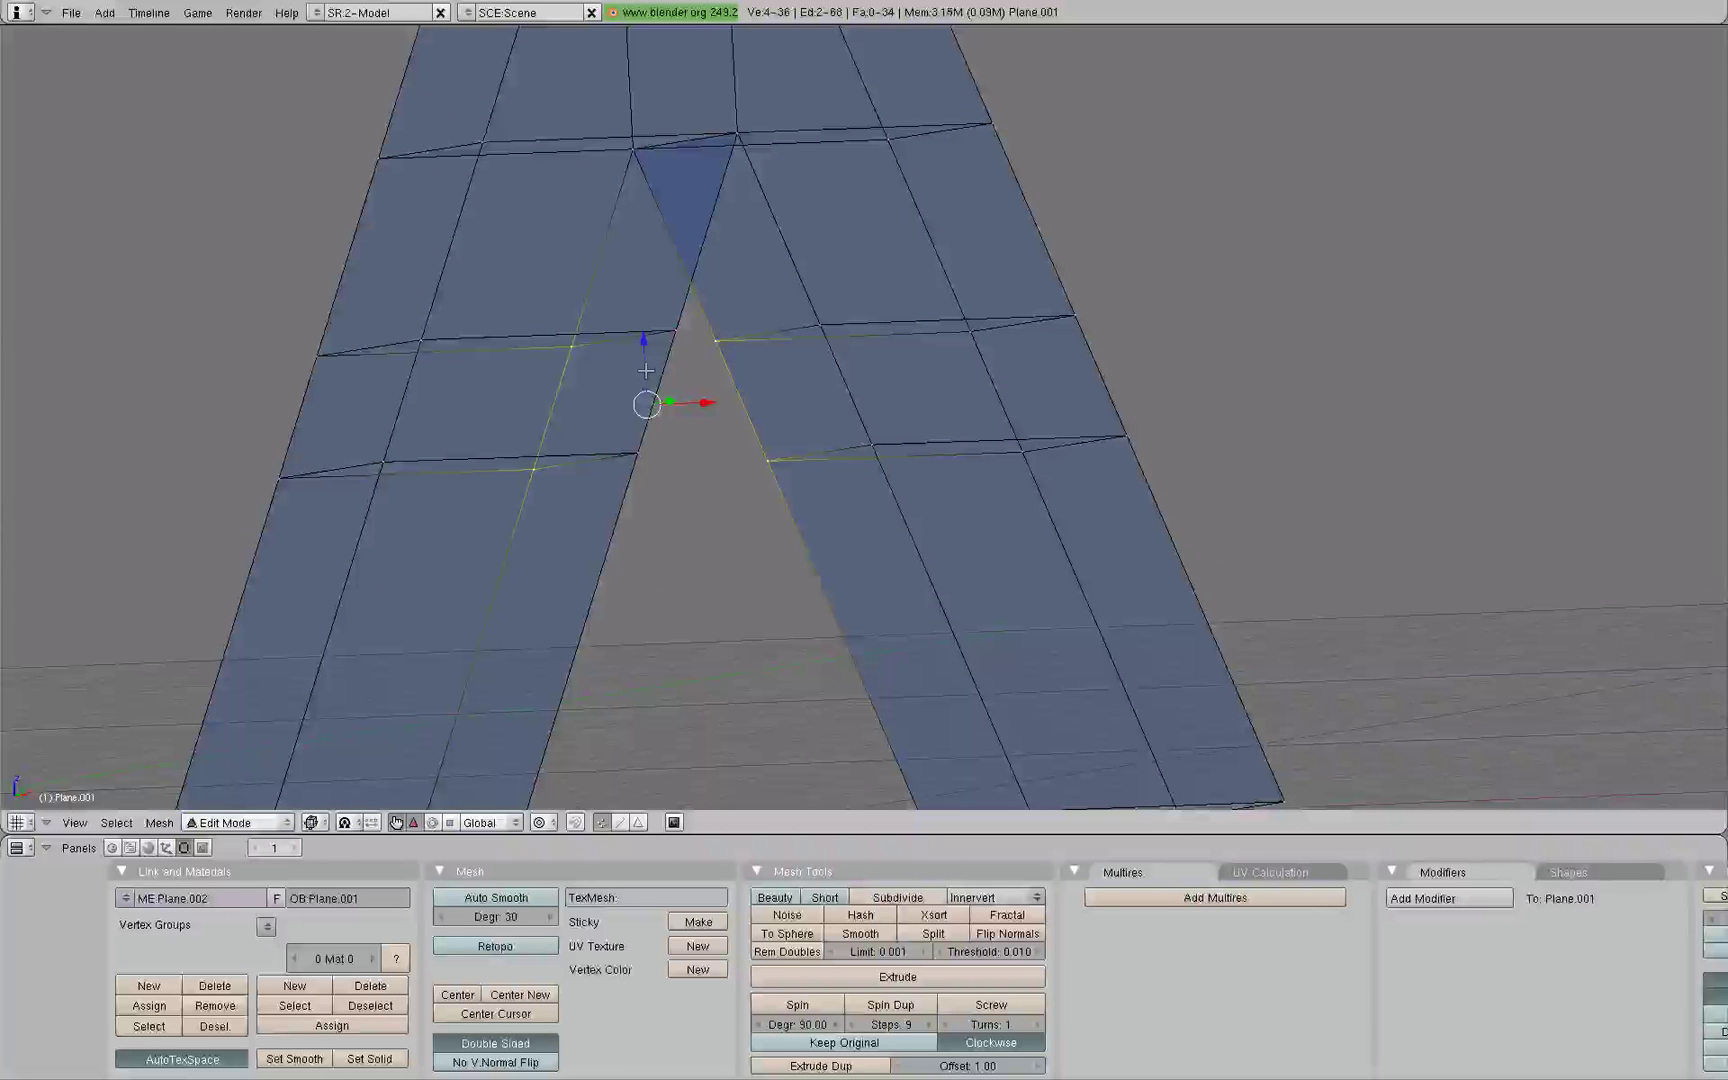
right_click(717, 341, "shift")
right_click(769, 460, "shift")
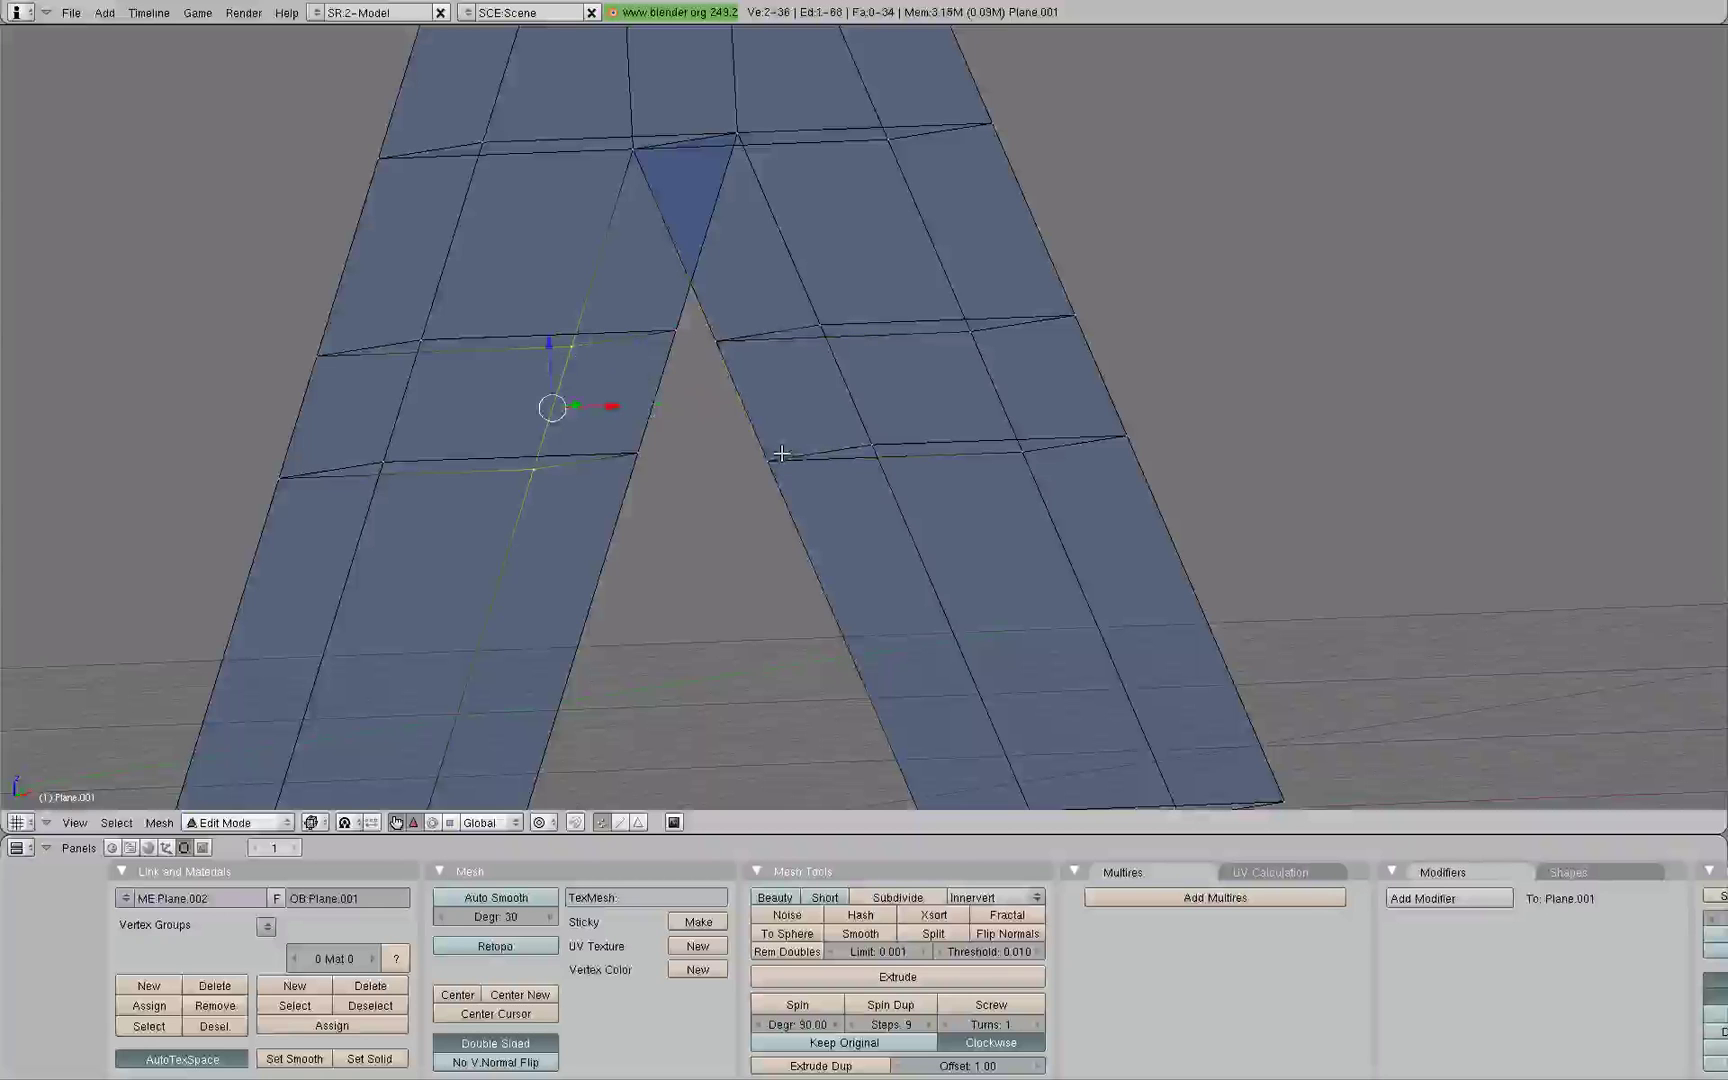
right_click(781, 453, "shift")
key("f")
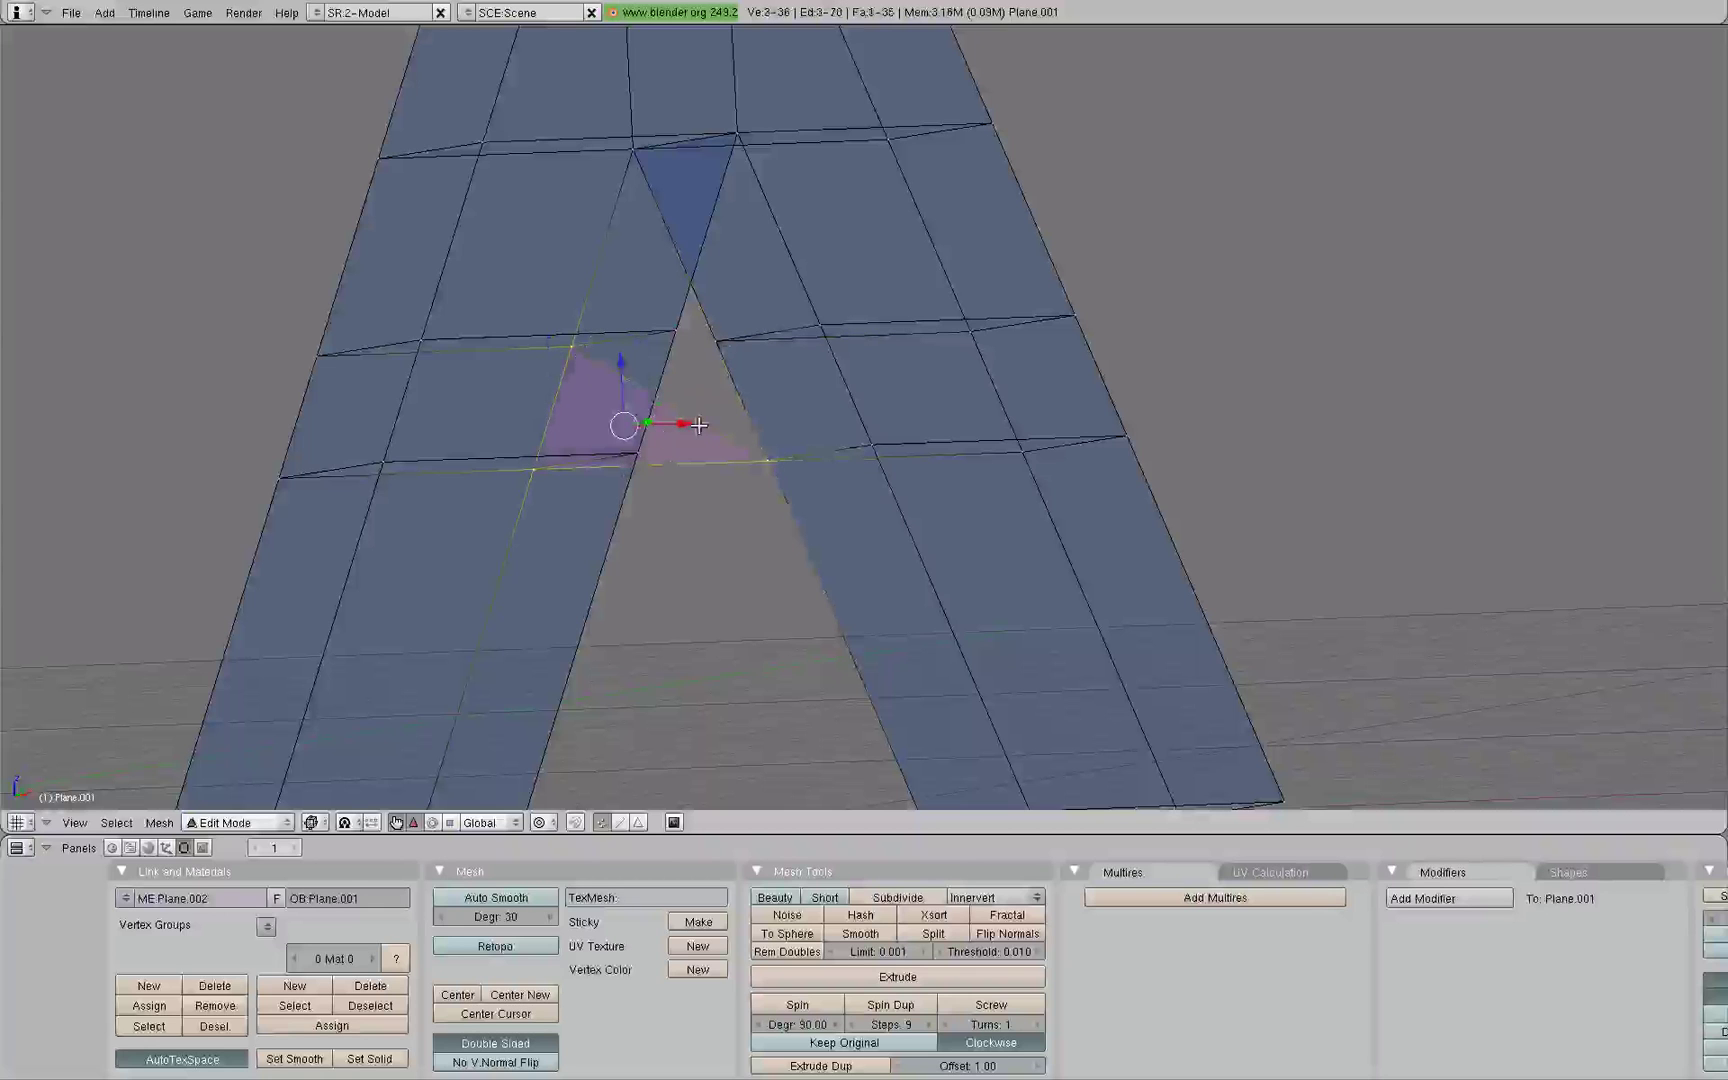
key("ctrl+z")
- Bridge the facing inner sections of both legs from their eight corner vertices with Skin Faces/Edge-Loops to form the A's crossbar
middle_click_drag(743, 399, 795, 392)
middle_click_drag(626, 325, 658, 323)
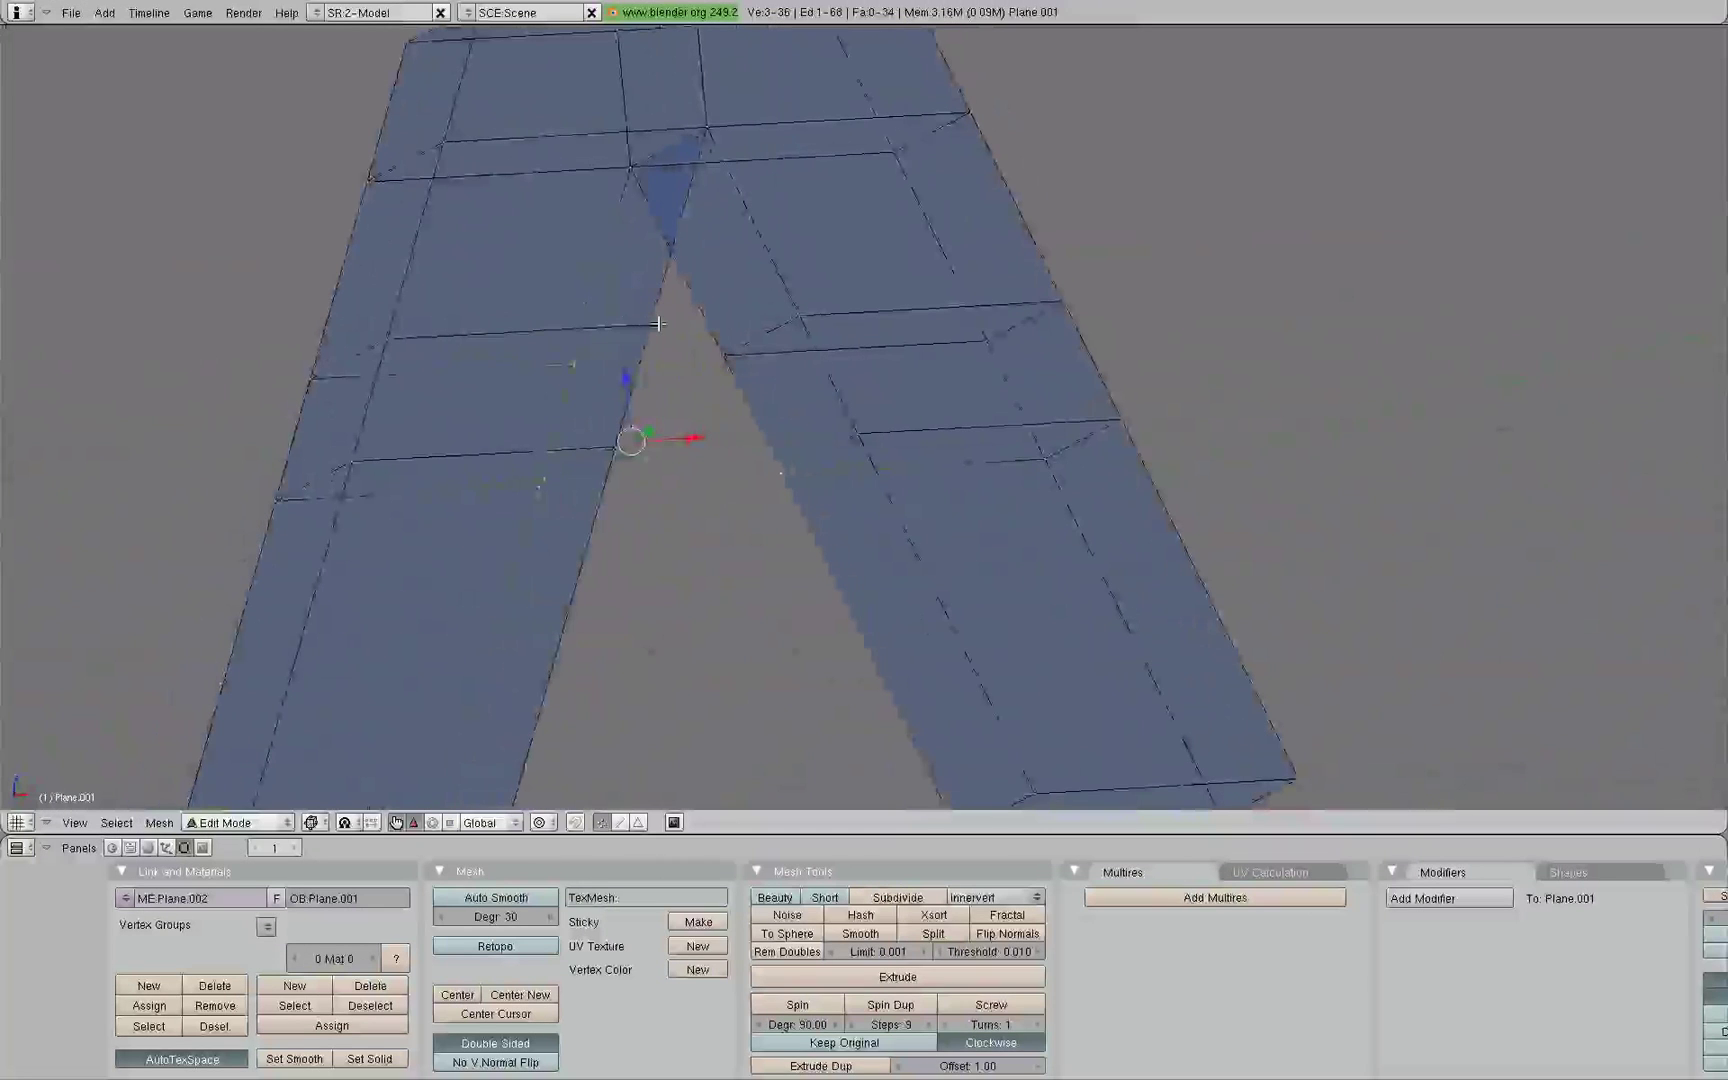
right_click(574, 366)
right_click(650, 325, "shift")
right_click(540, 486, "shift")
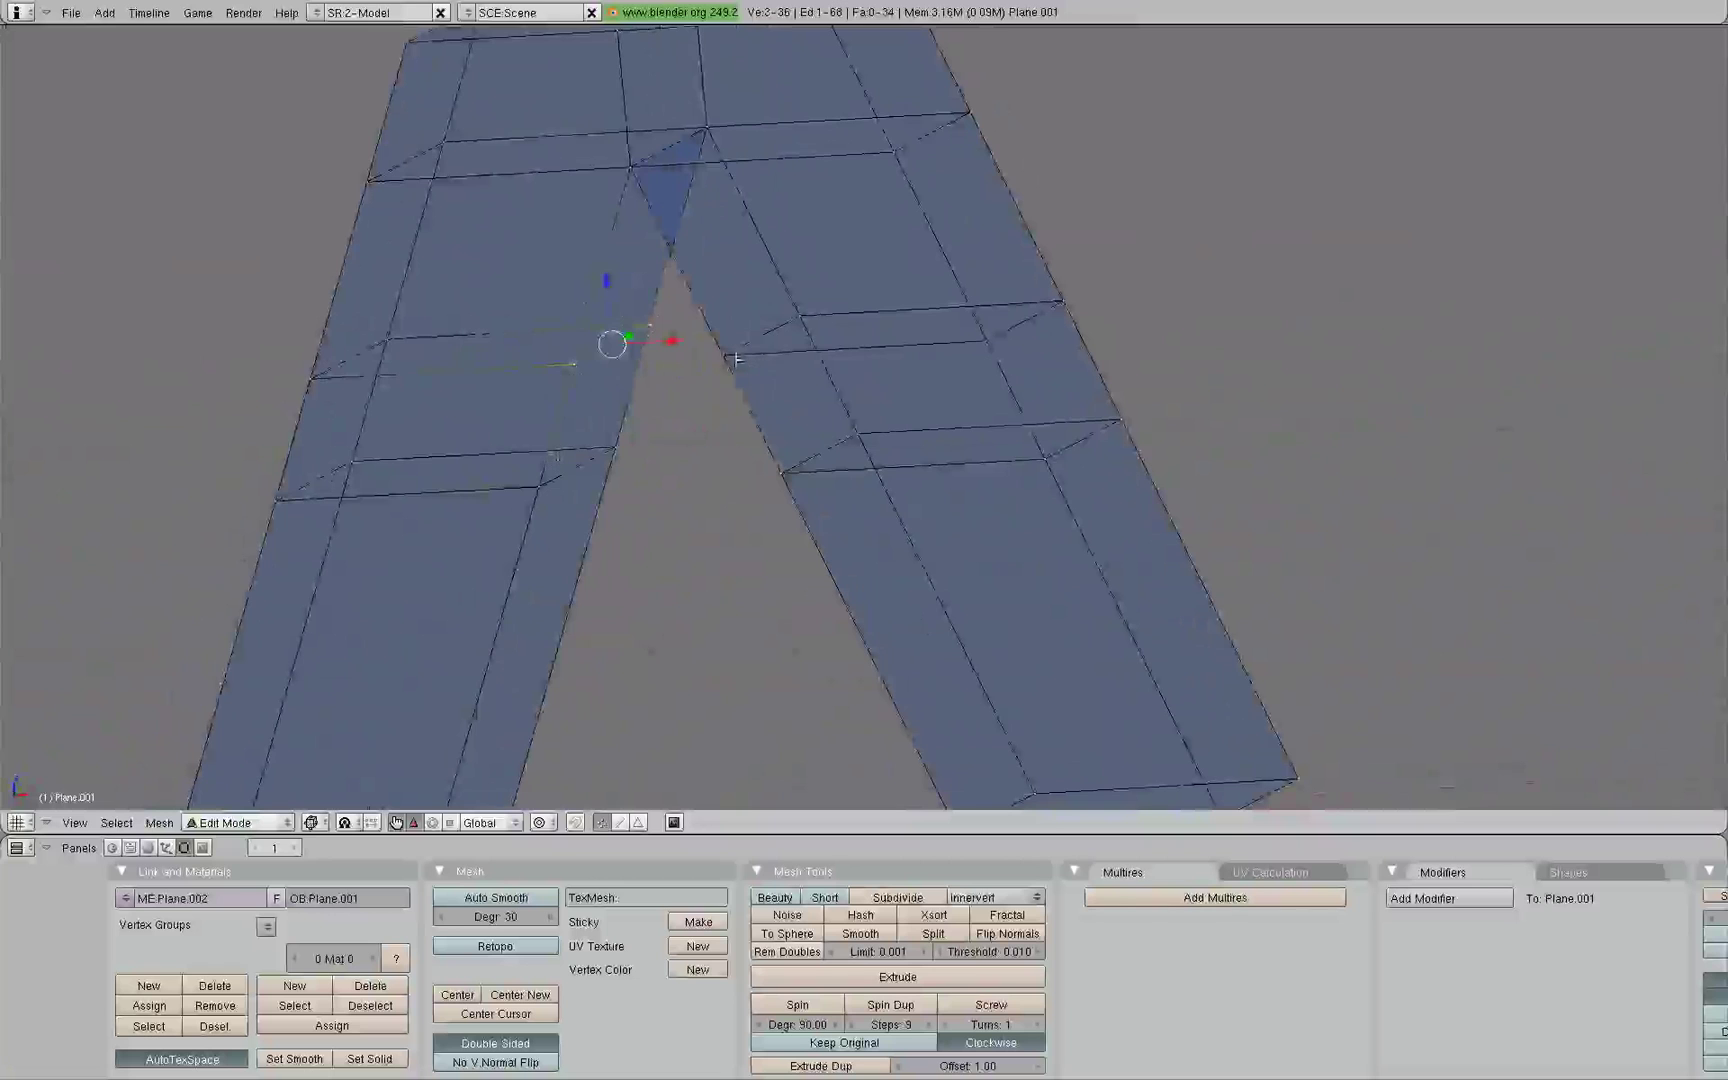
right_click(724, 354, "shift")
right_click(781, 472, "shift")
right_click(800, 316, "shift")
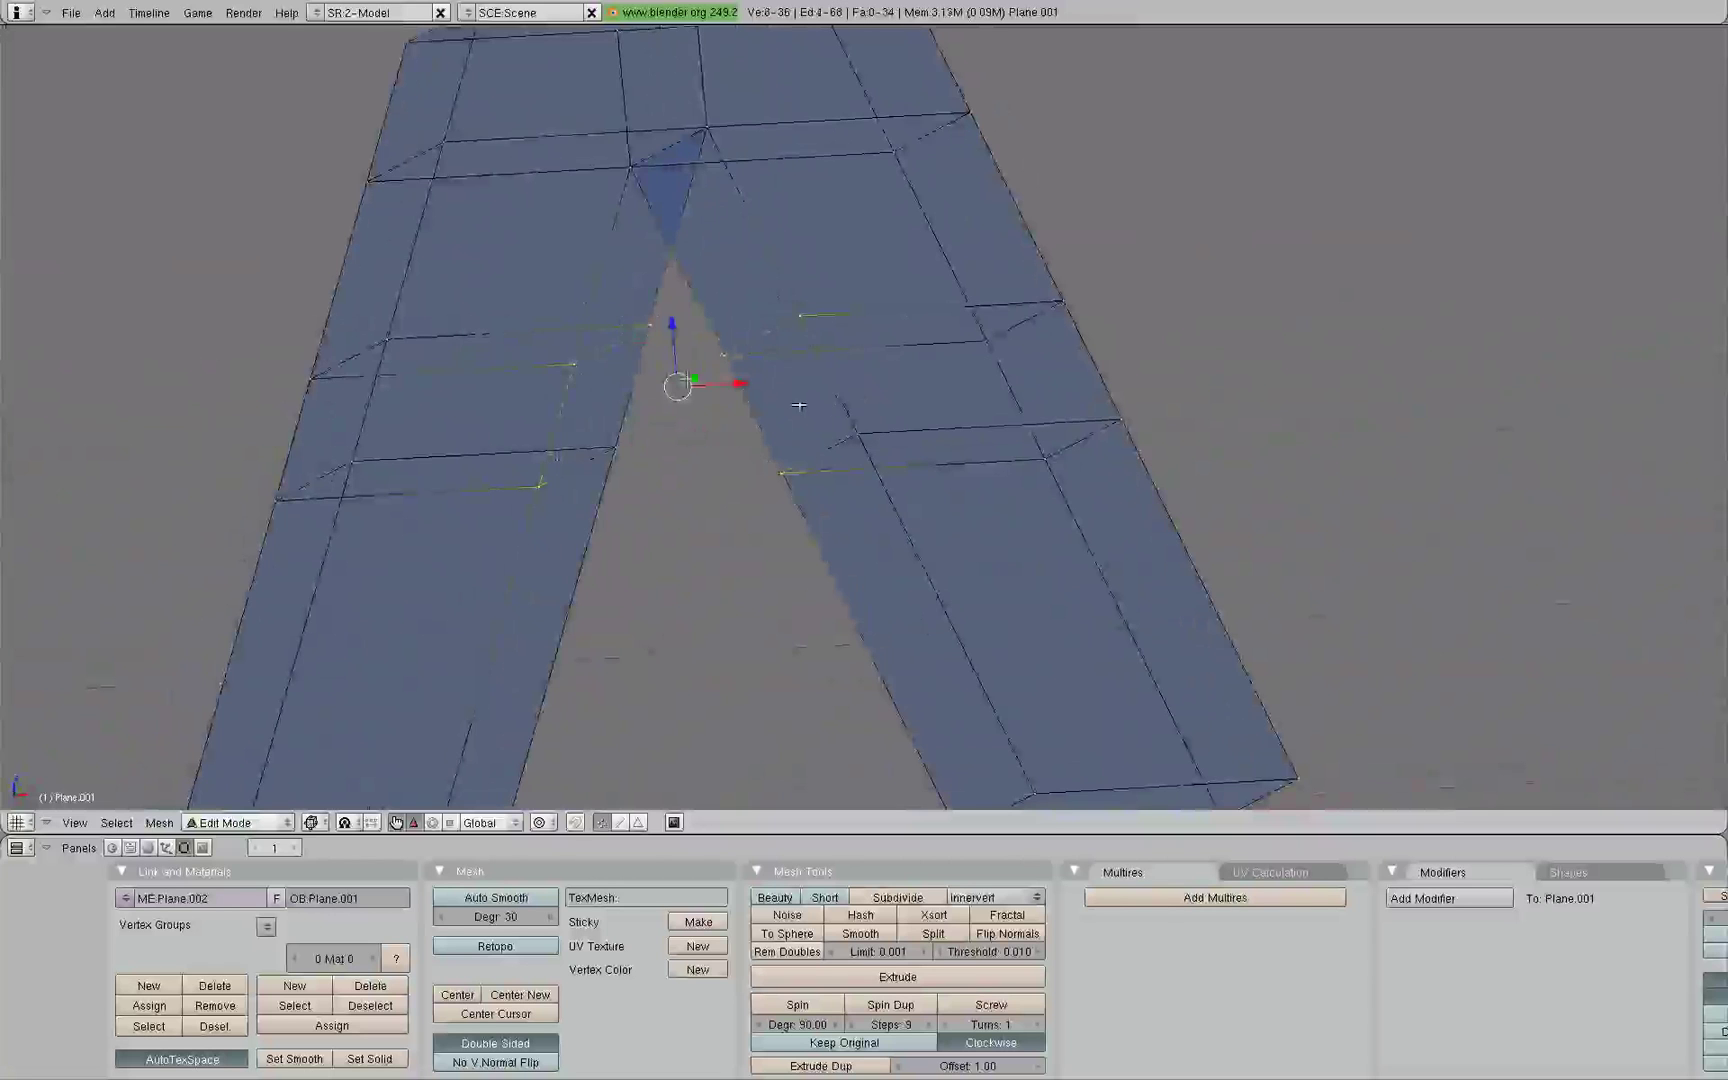
right_click(838, 438, "shift")
middle_click_drag(799, 405, 861, 347)
right_click(590, 446, "shift")
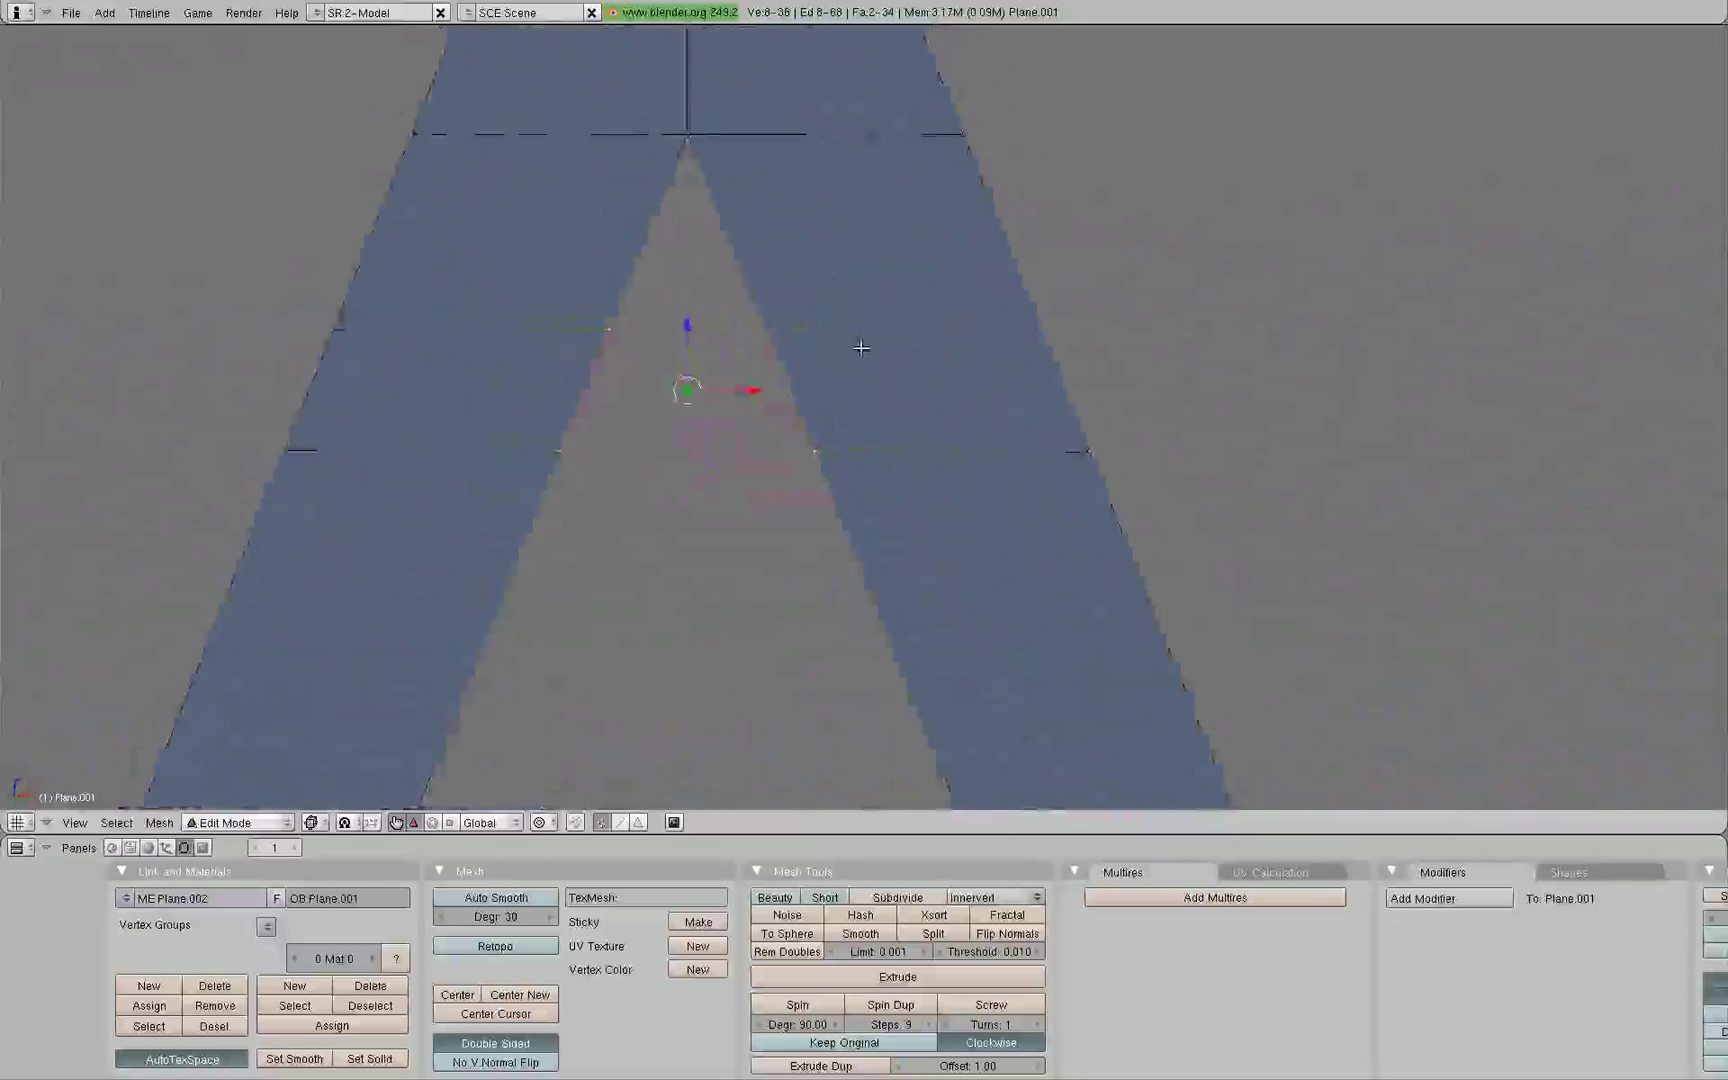
middle_click_drag(700, 385, 695, 391)
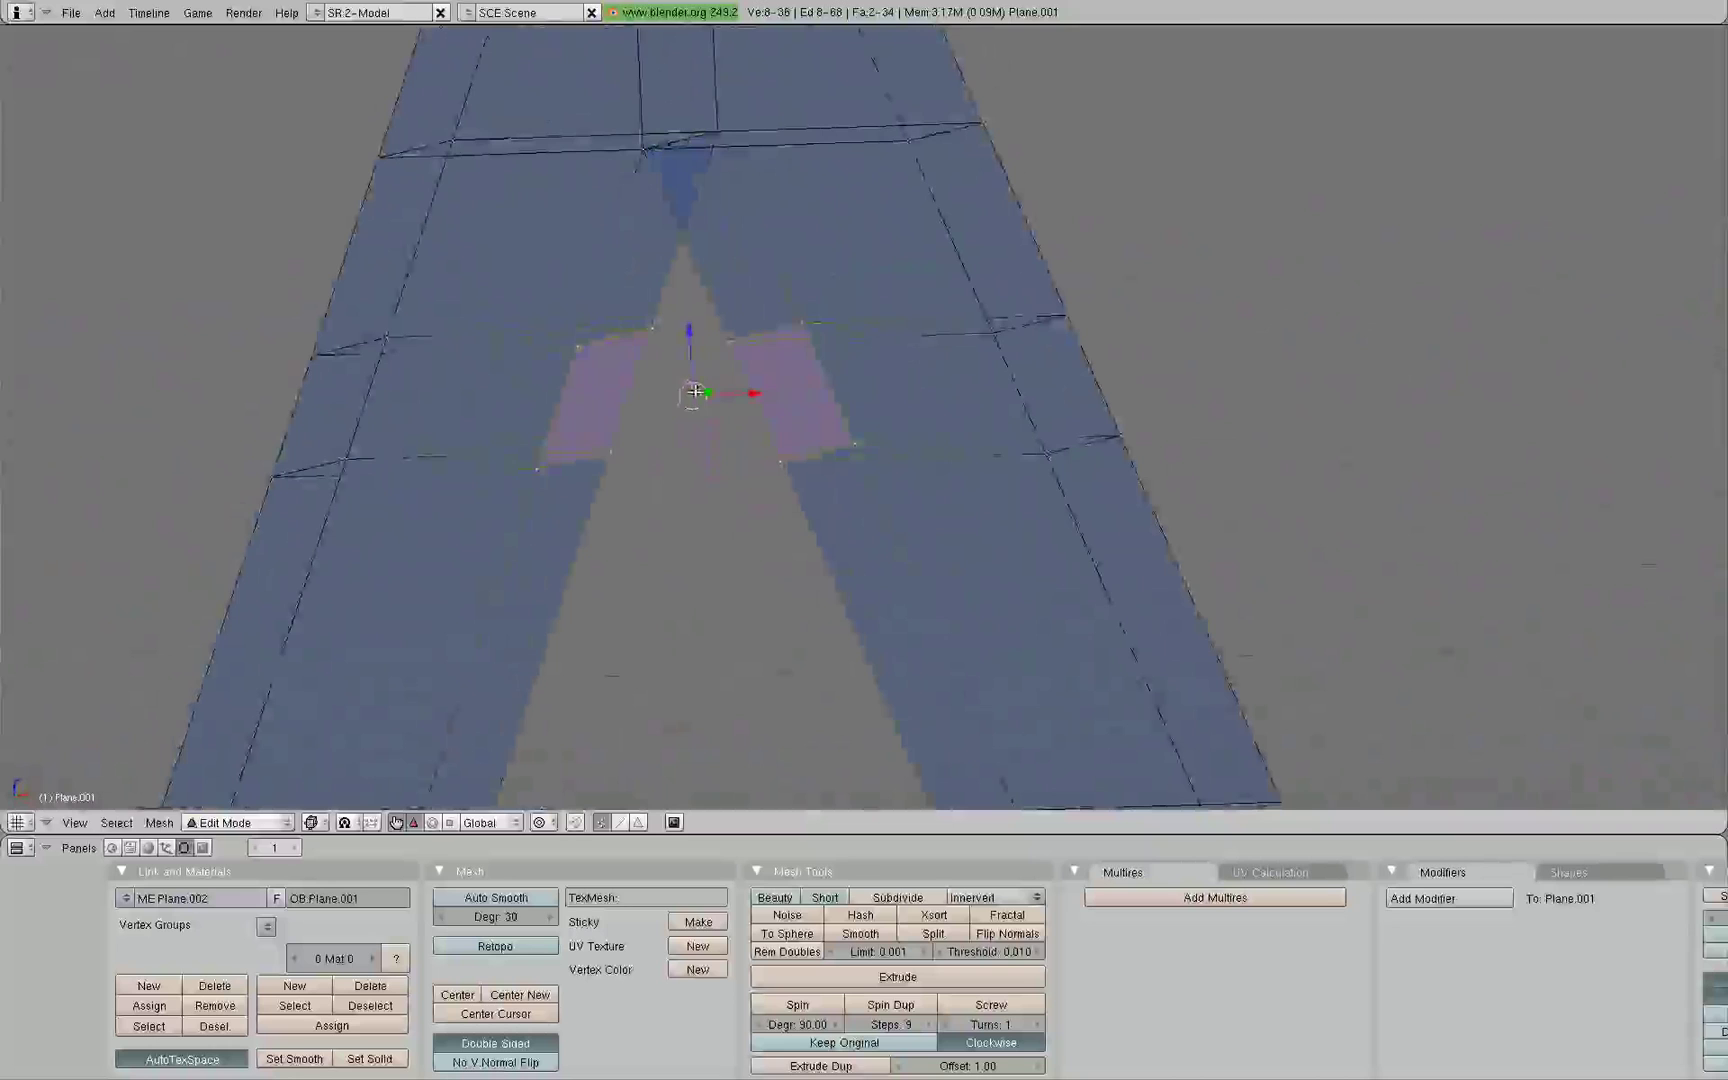
key("ctrl+f")
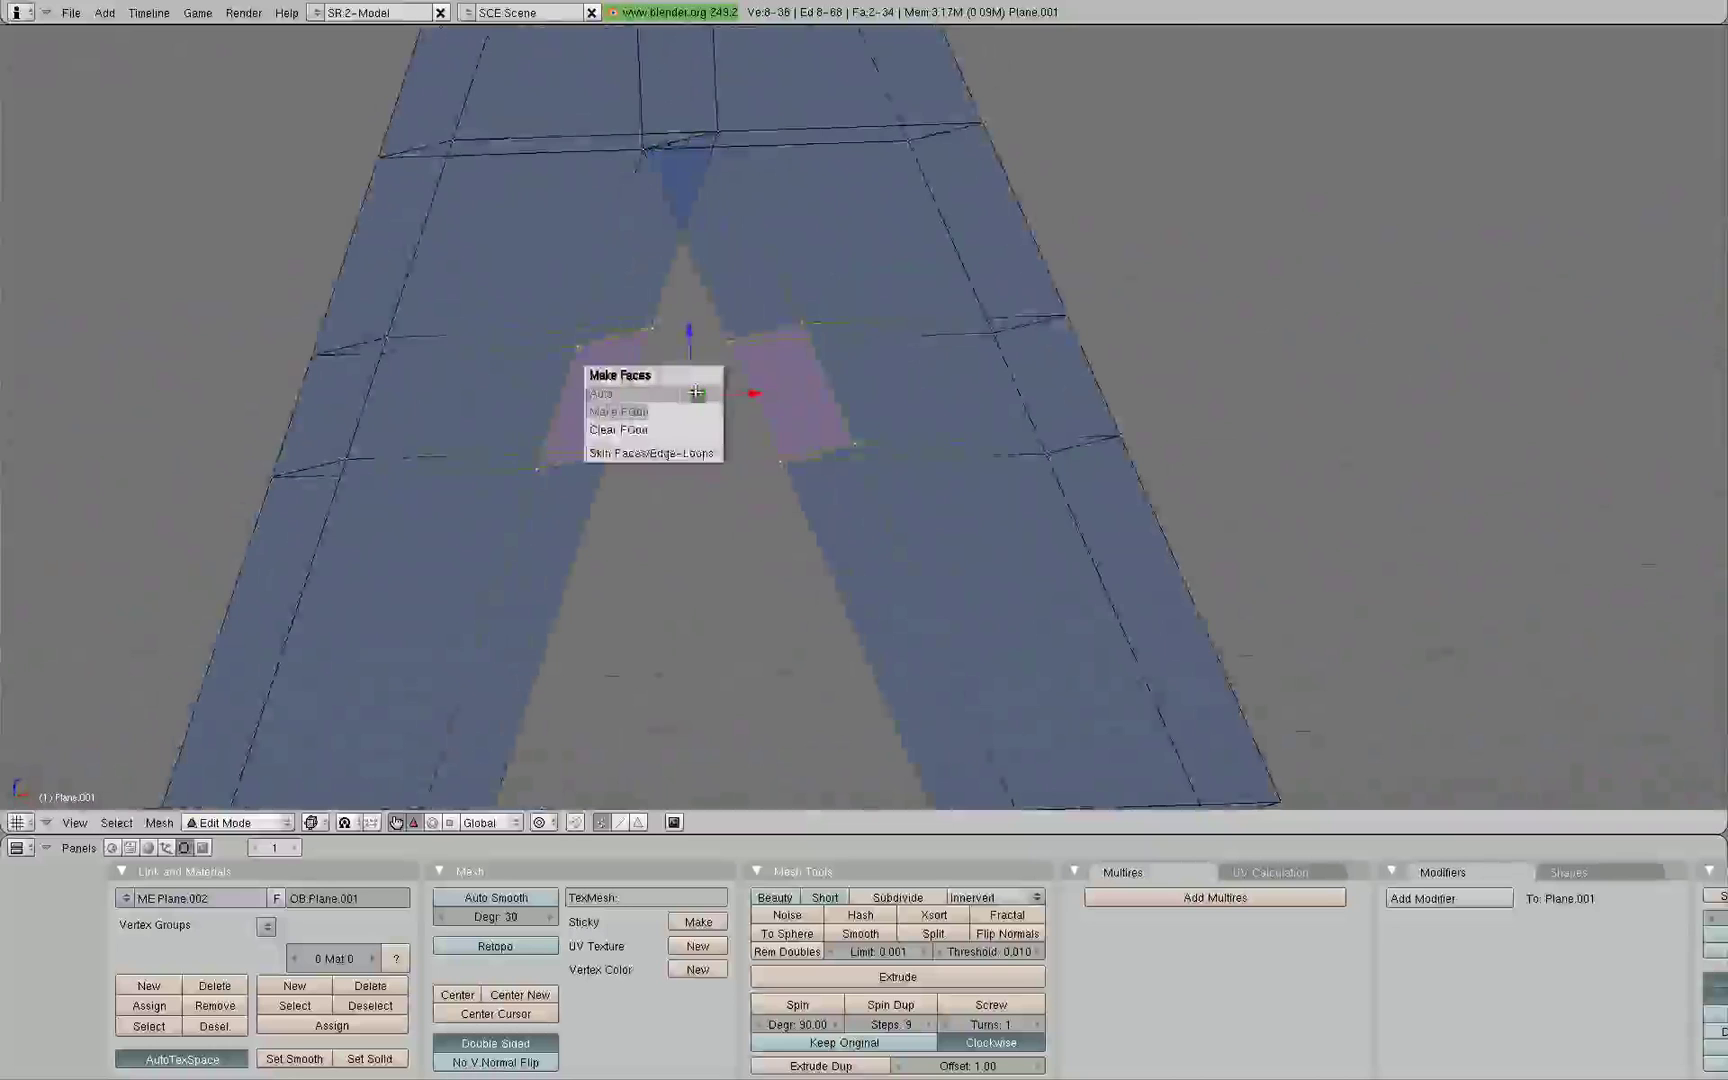
left_click(683, 453)
middle_click_drag(683, 445, 733, 369)
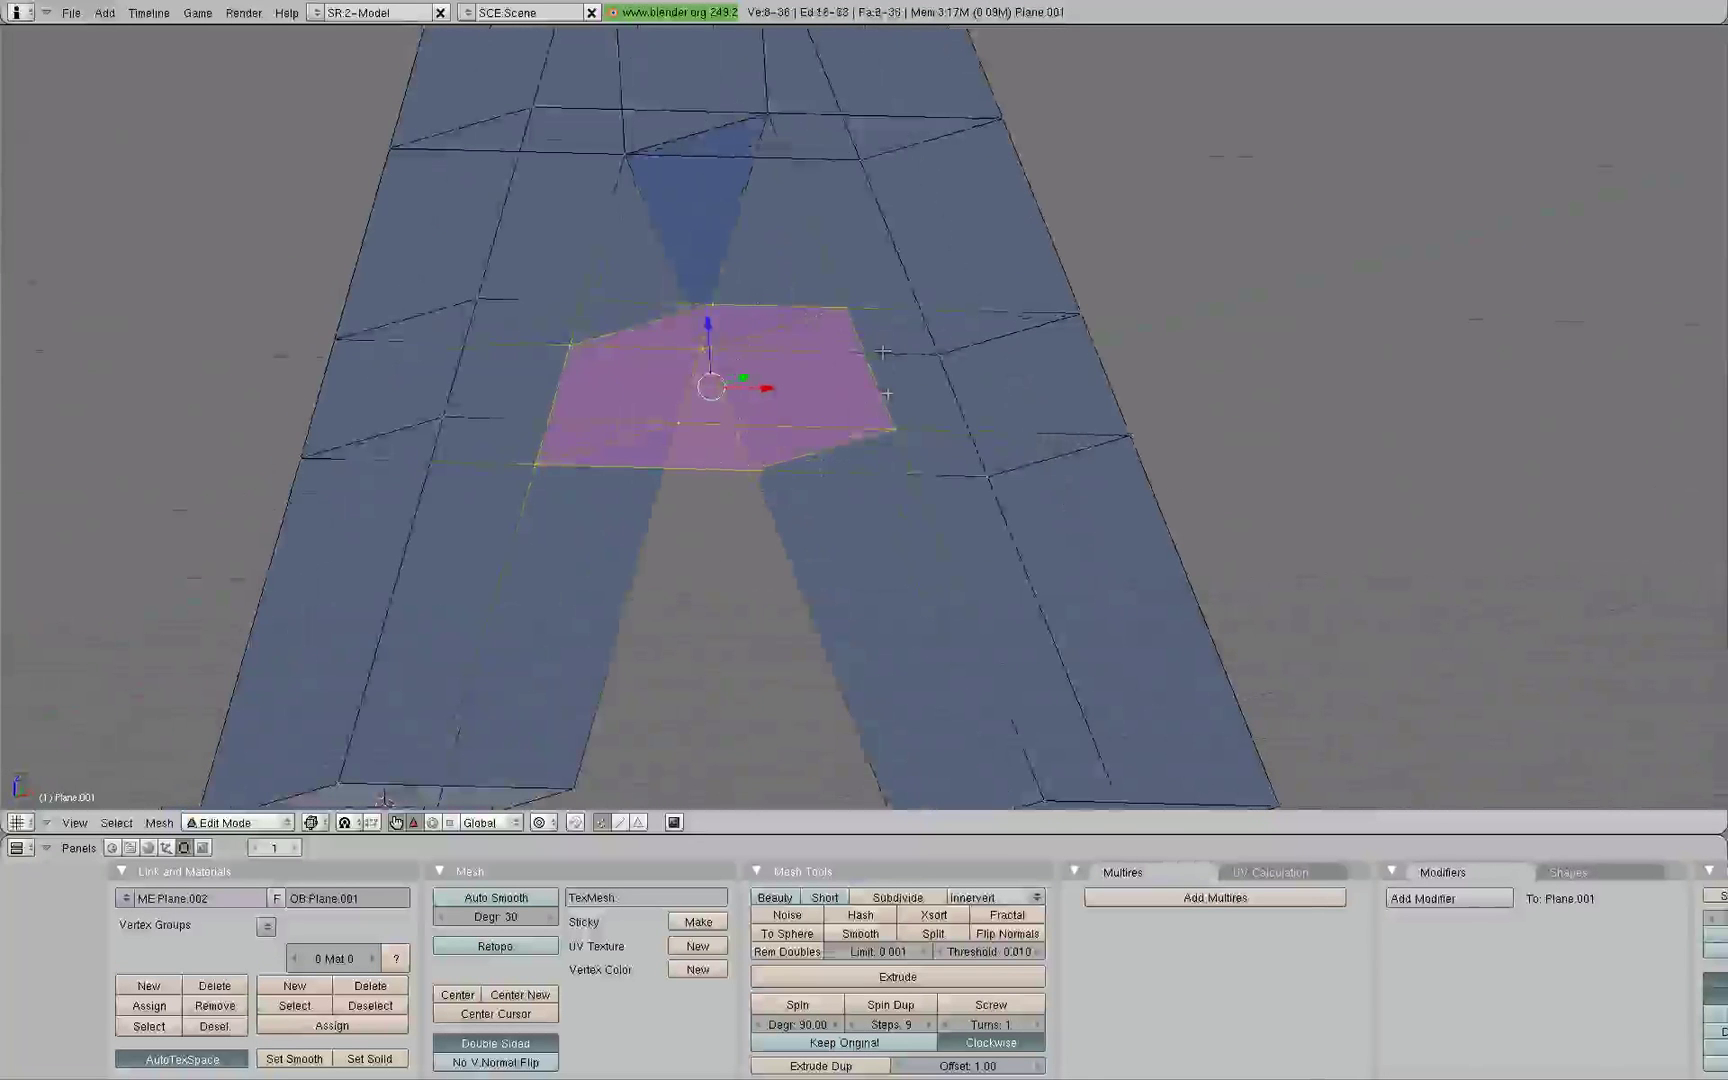
key("KP_1")
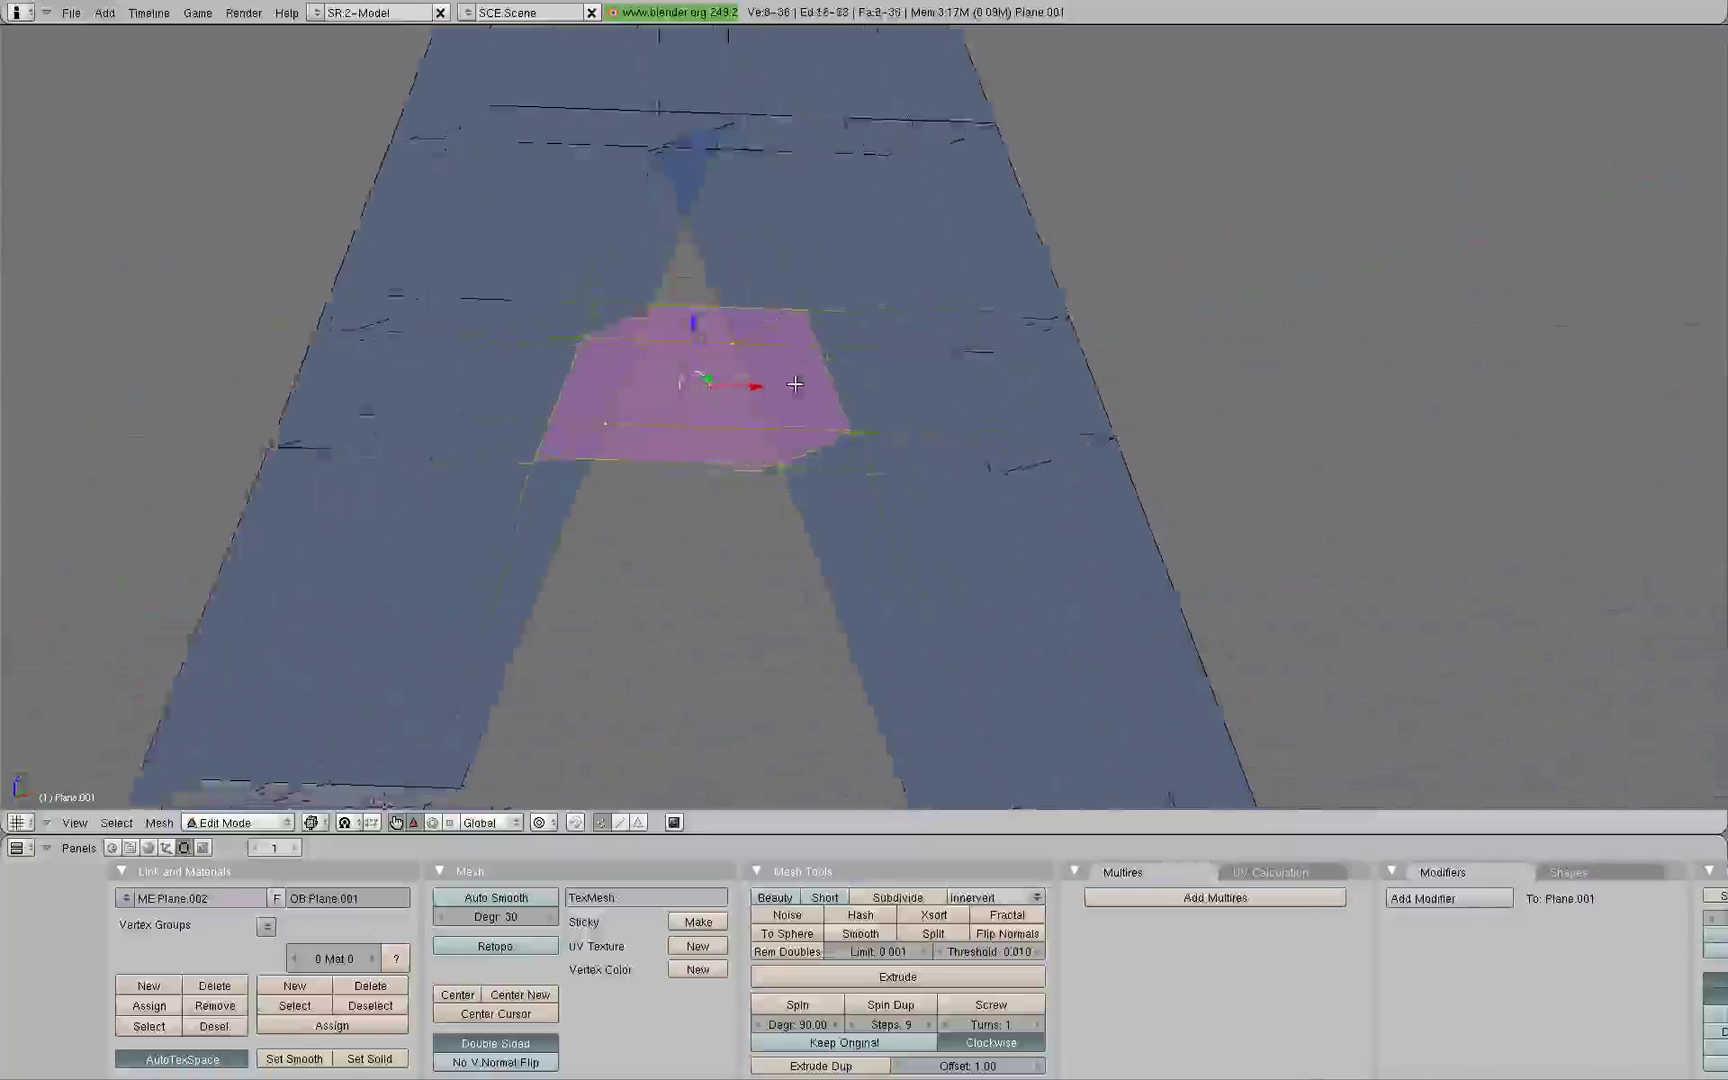
key("a")
scroll(779, 444, "down", 3)
scroll(779, 444, "down", 3)
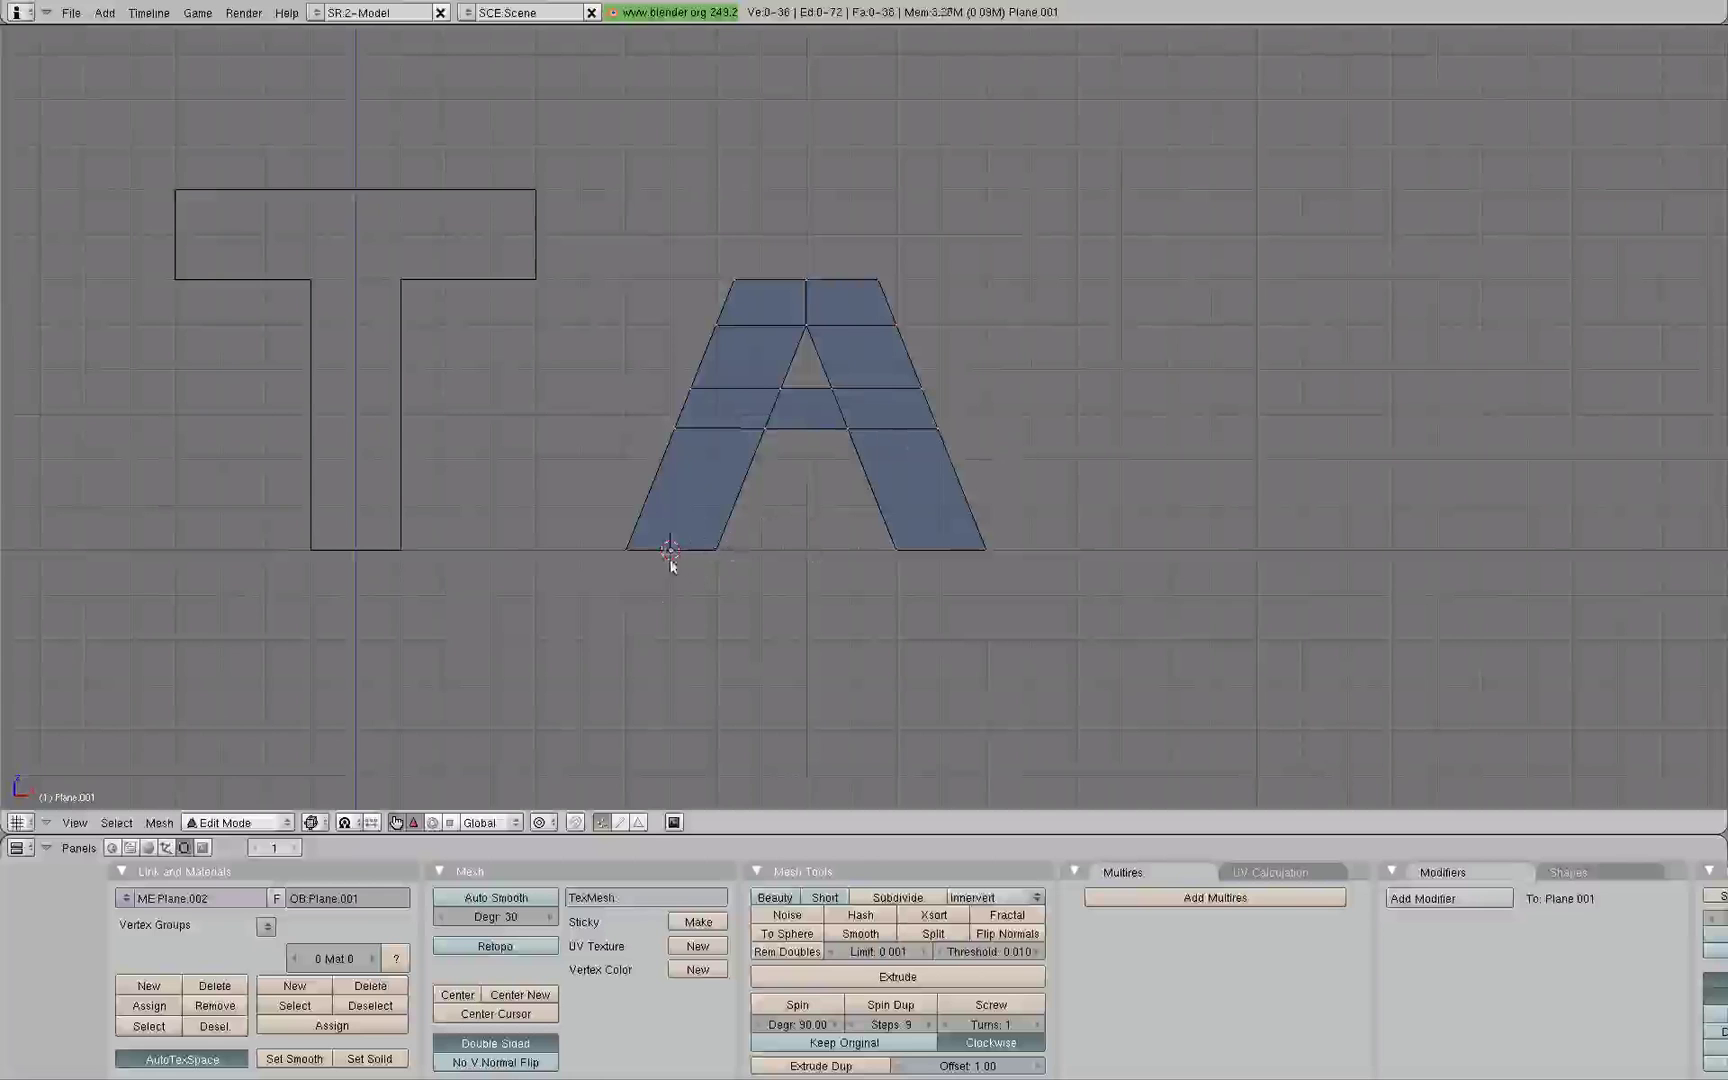
- Move the whole A mesh along X in Edit Mode to centre it on its object origin, and return to Object Mode
key("Tab")
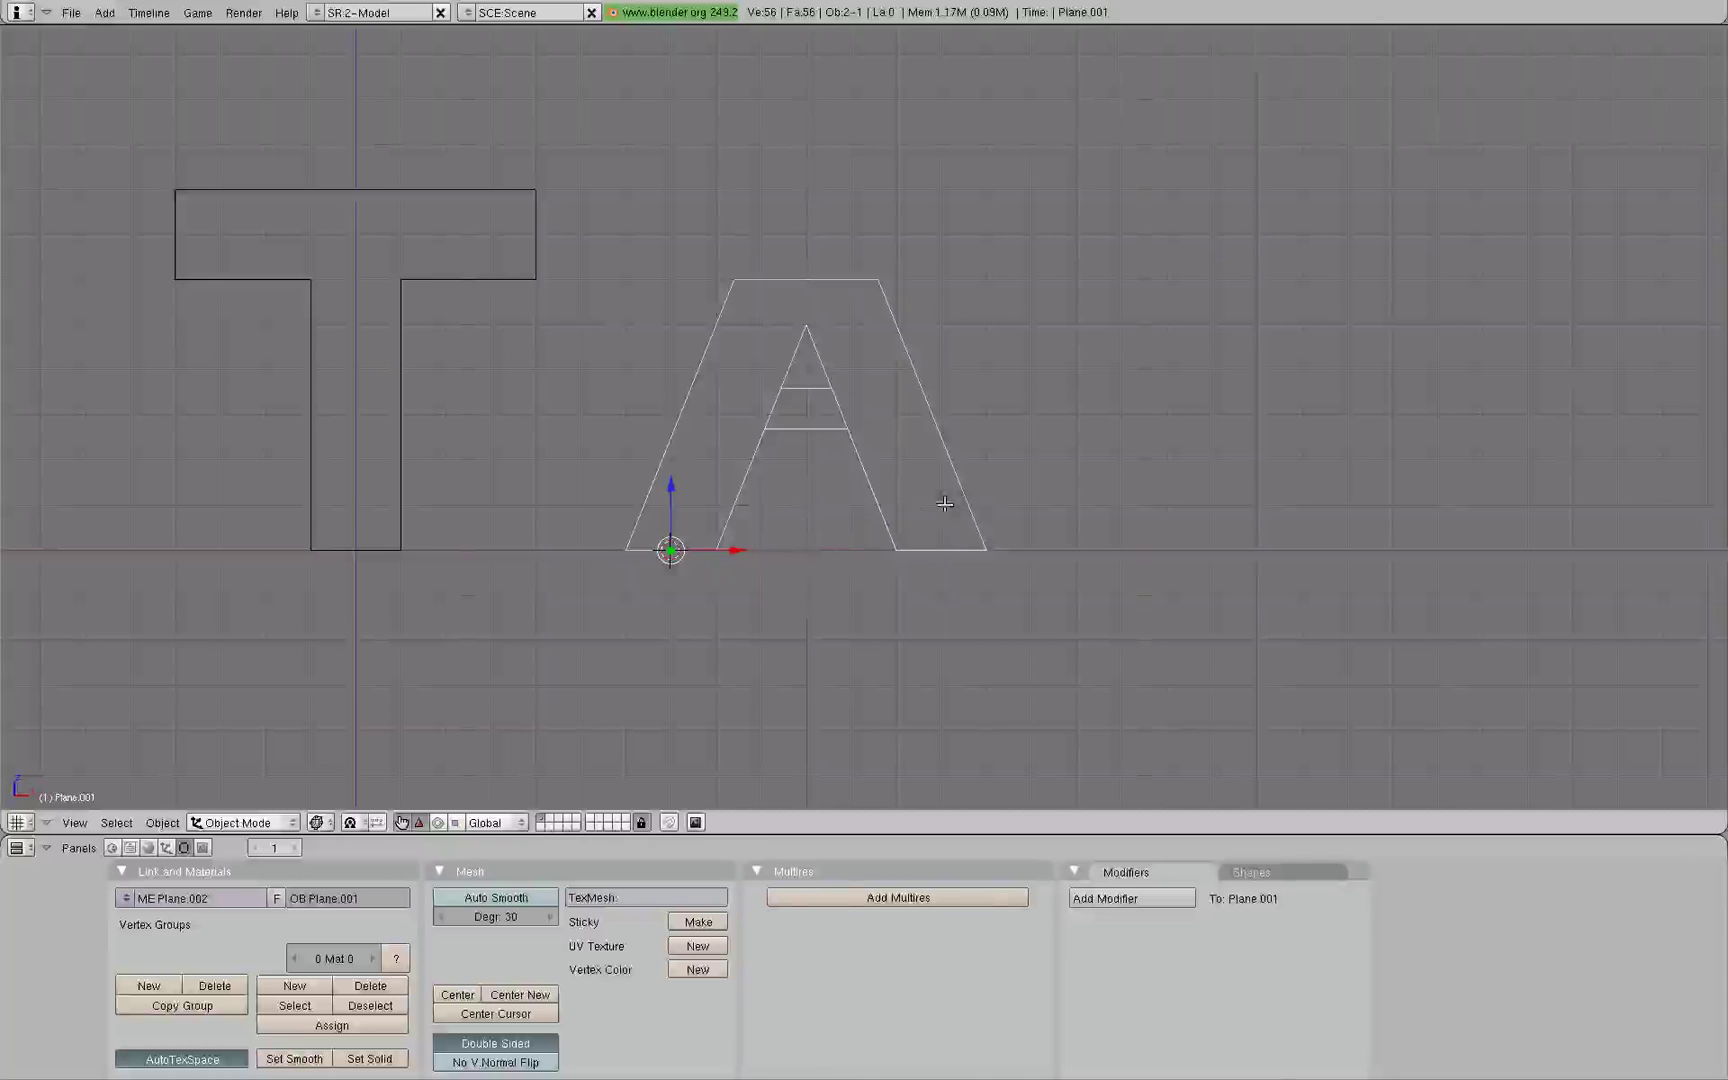
key("Tab")
key("g")
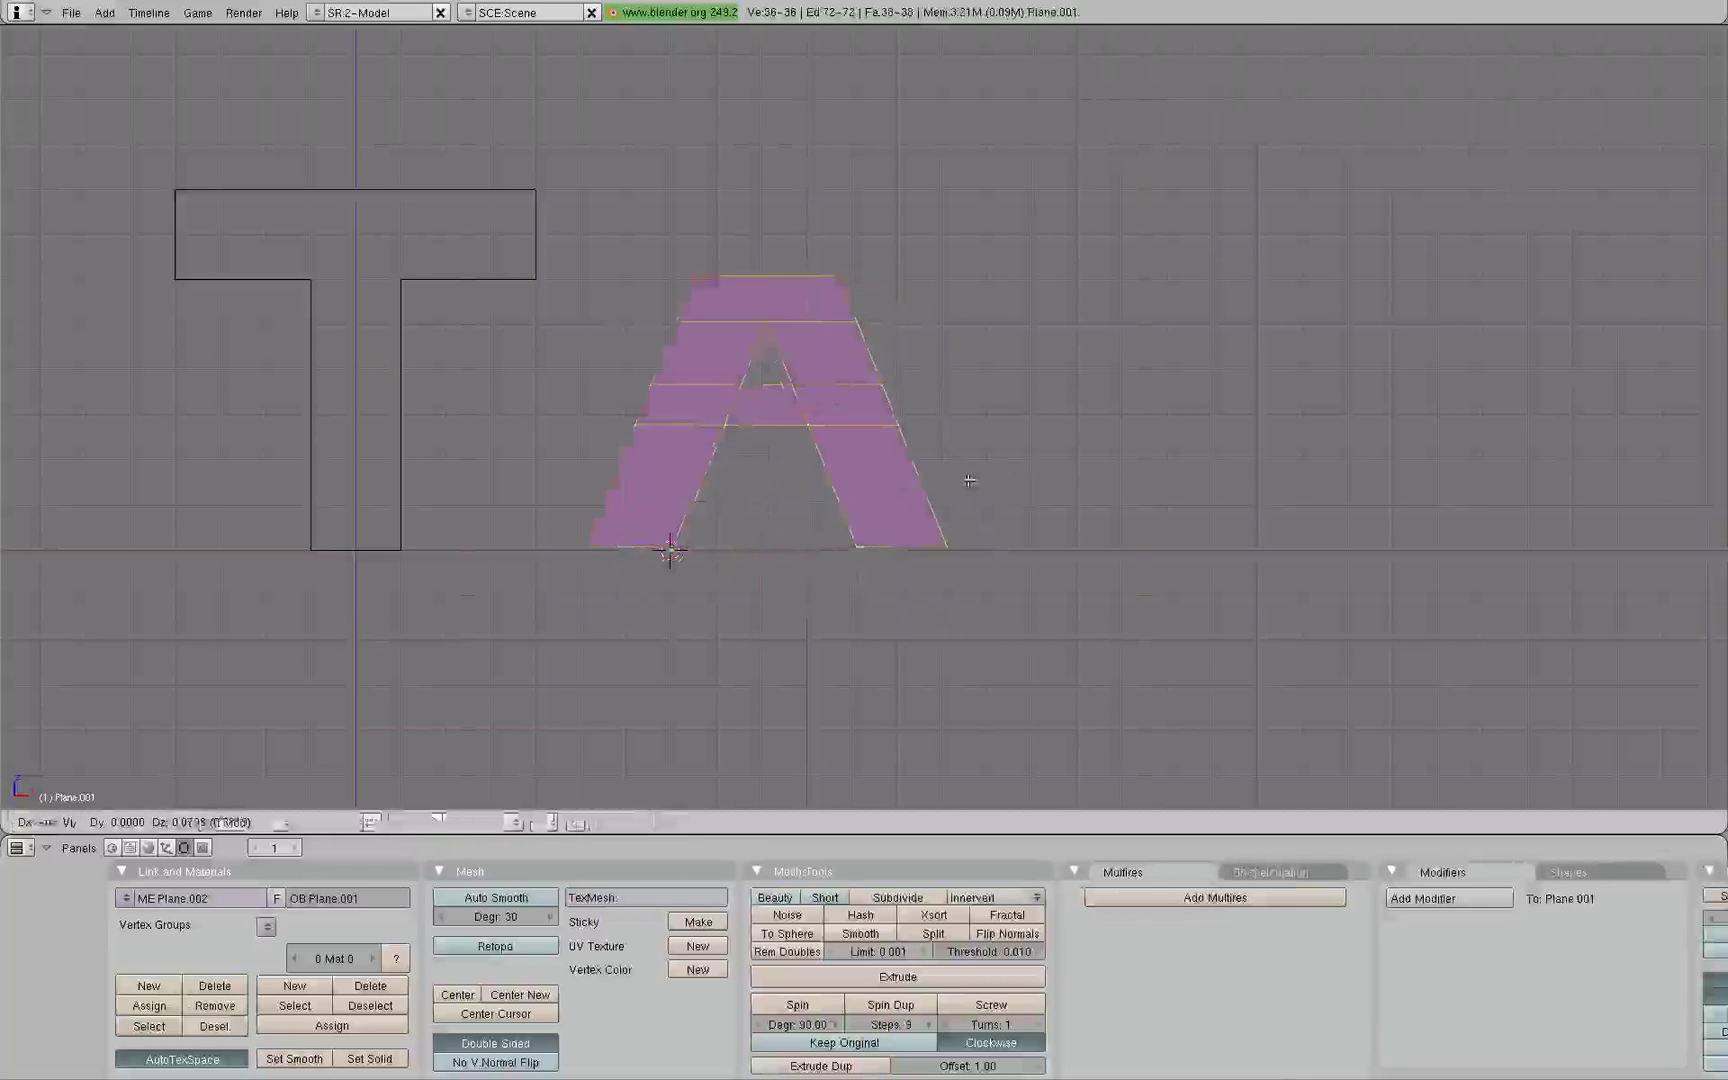
left_click(878, 482)
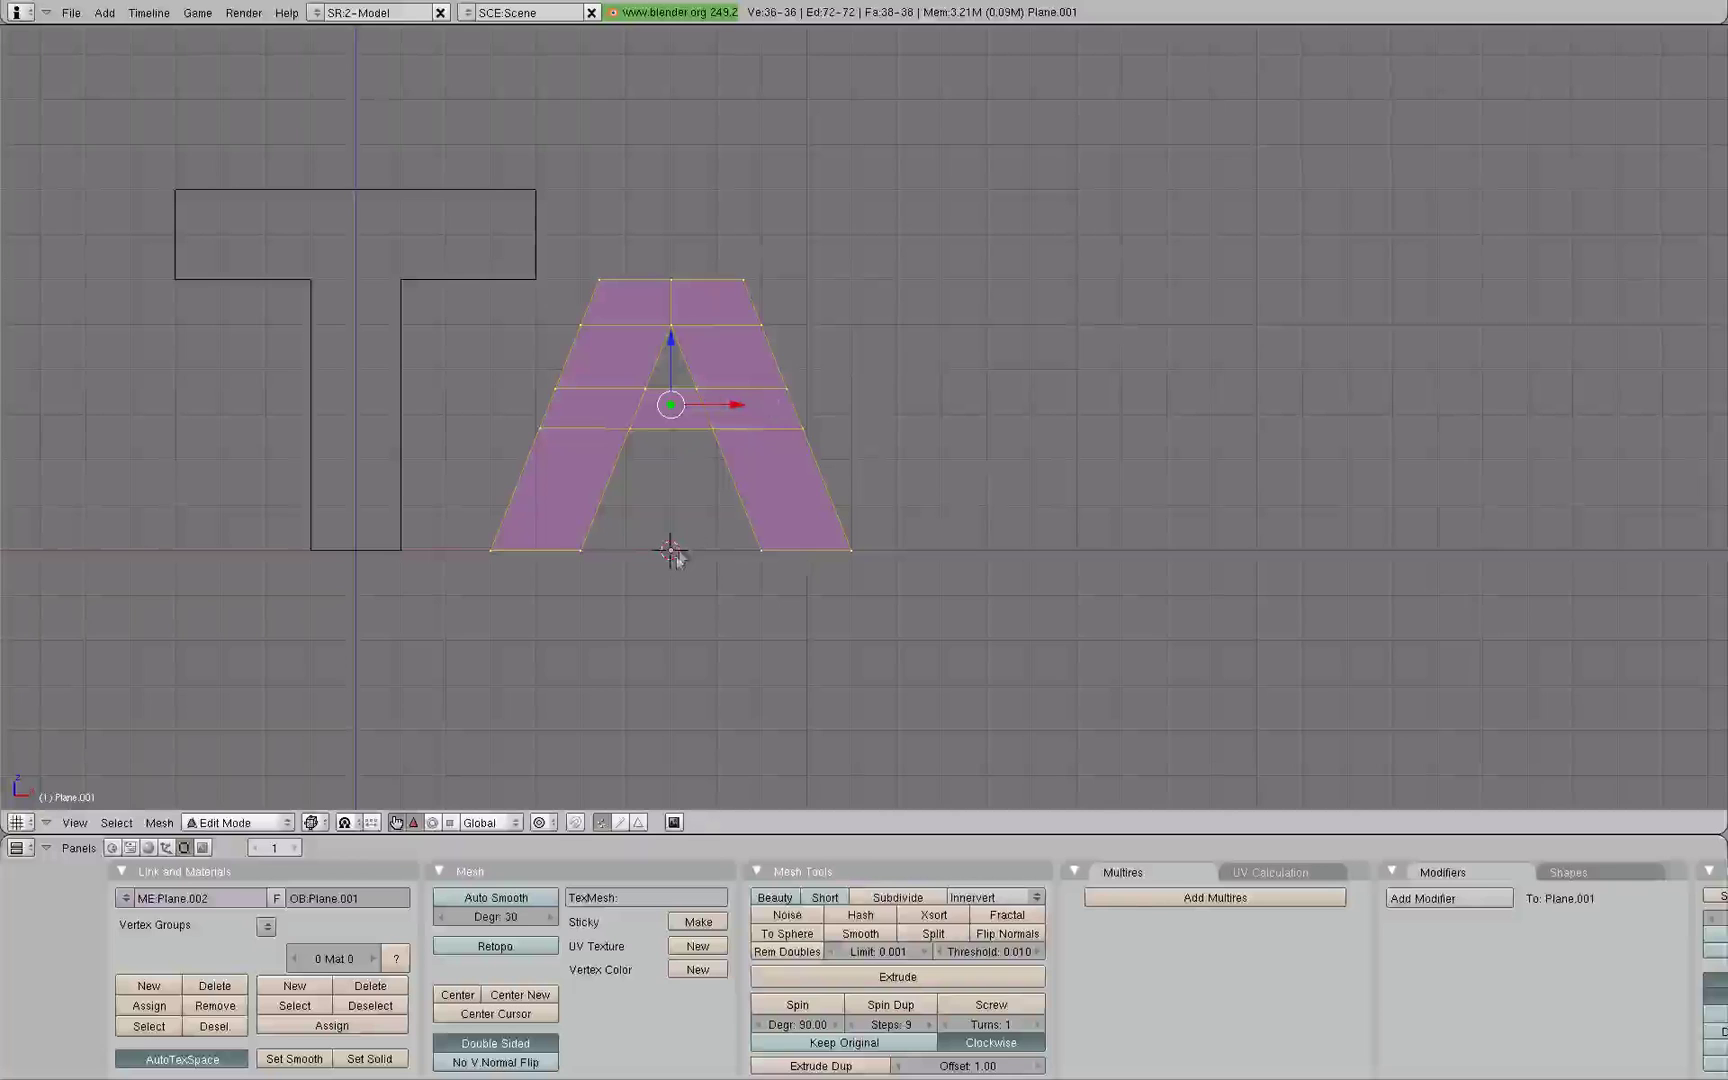
key("Tab")
- Try rotating the letter A about its origin in front view, and cancel the rotation
middle_click_drag(758, 524, 633, 583)
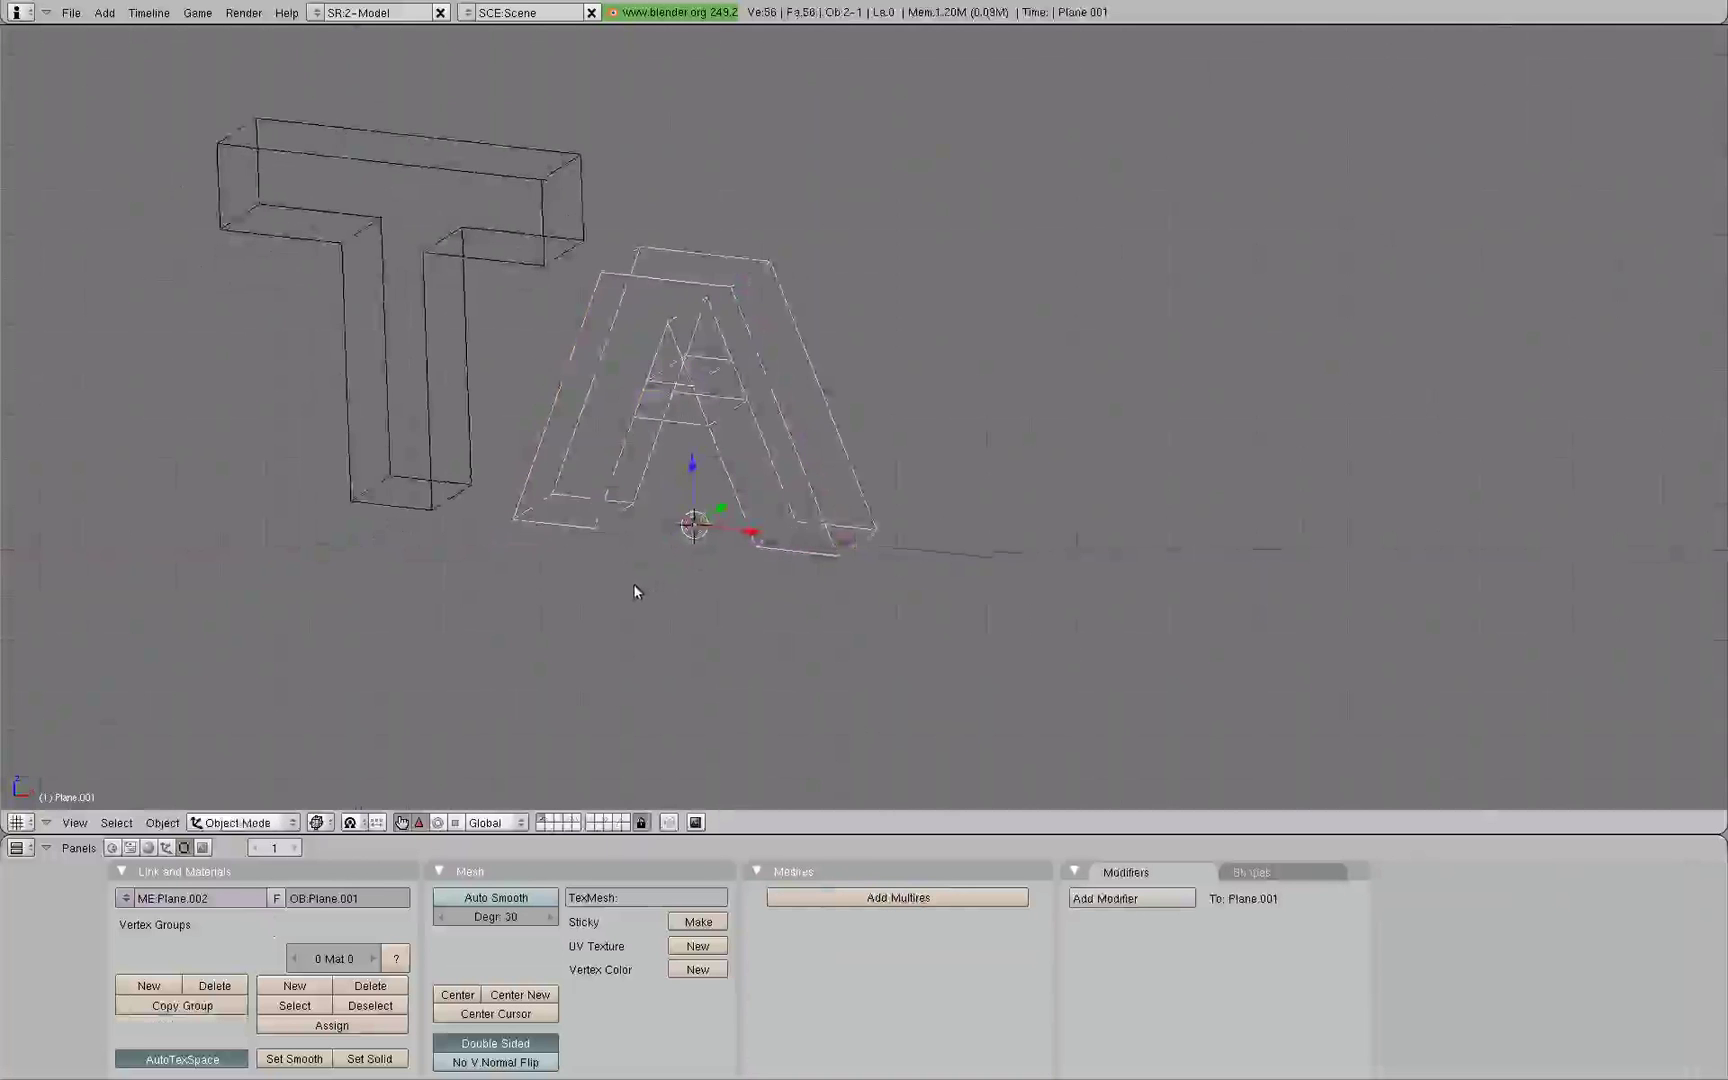
key("KP_1")
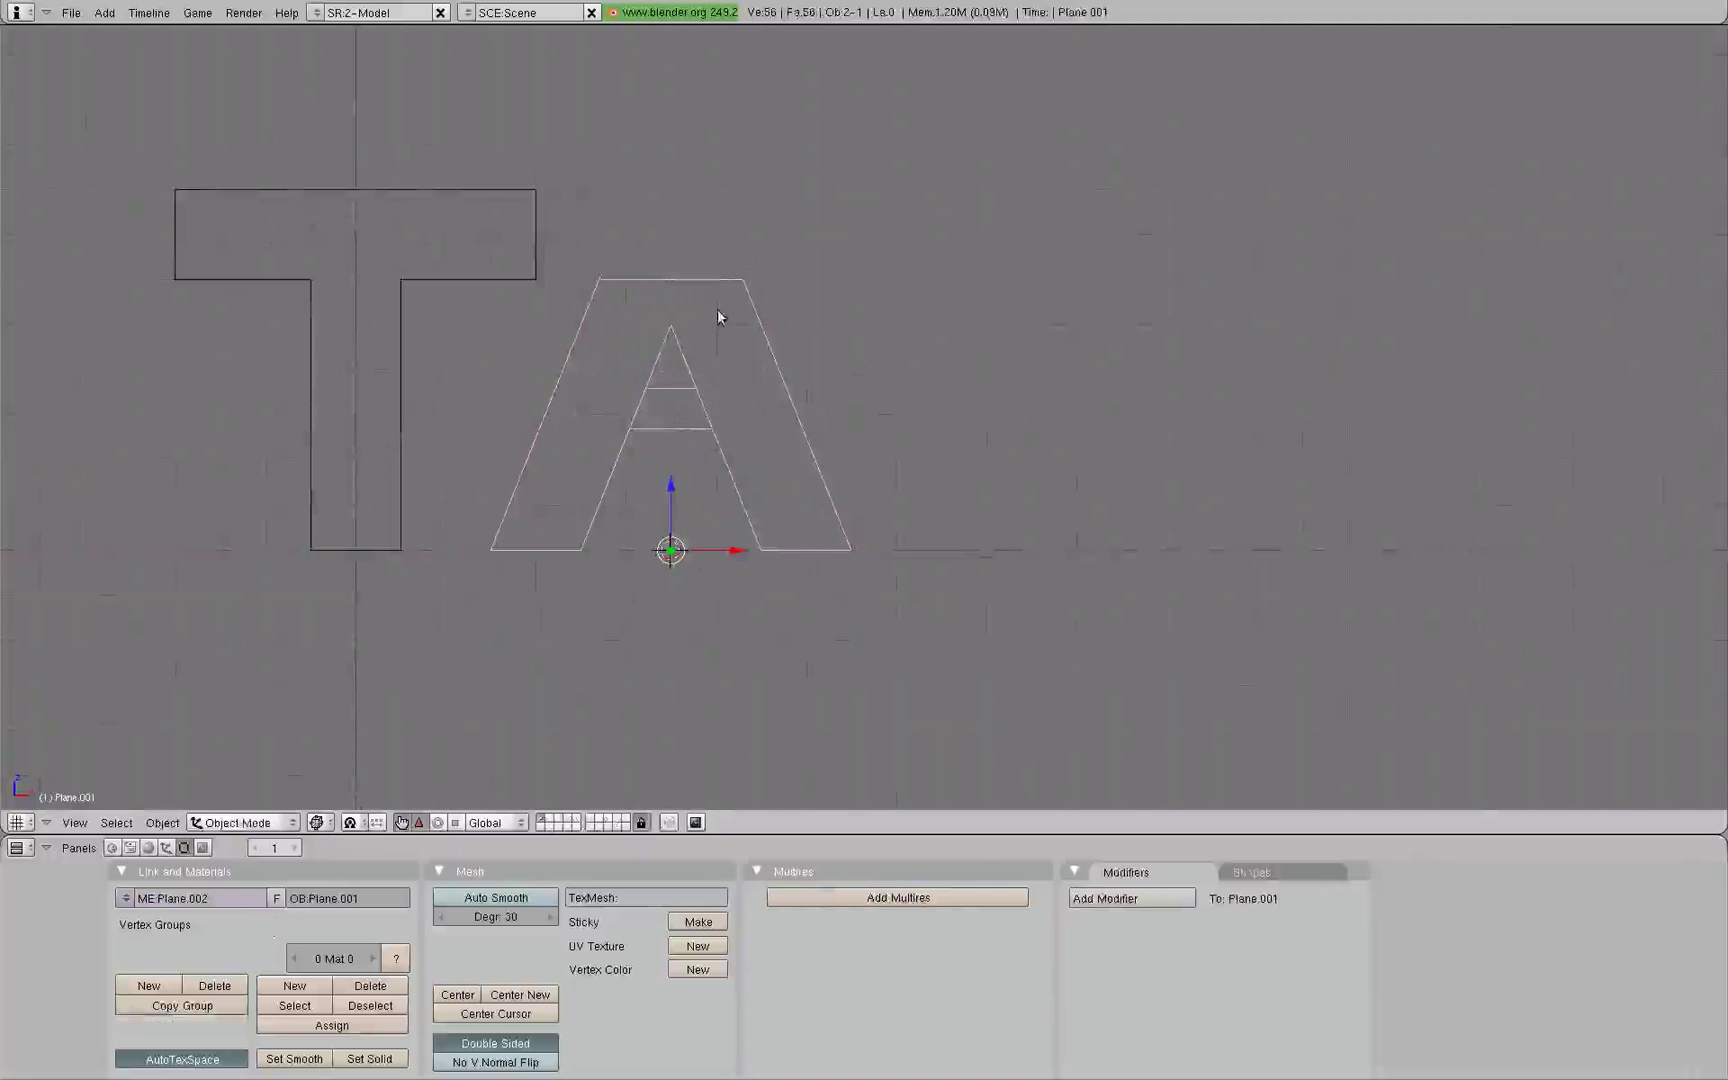
key("r")
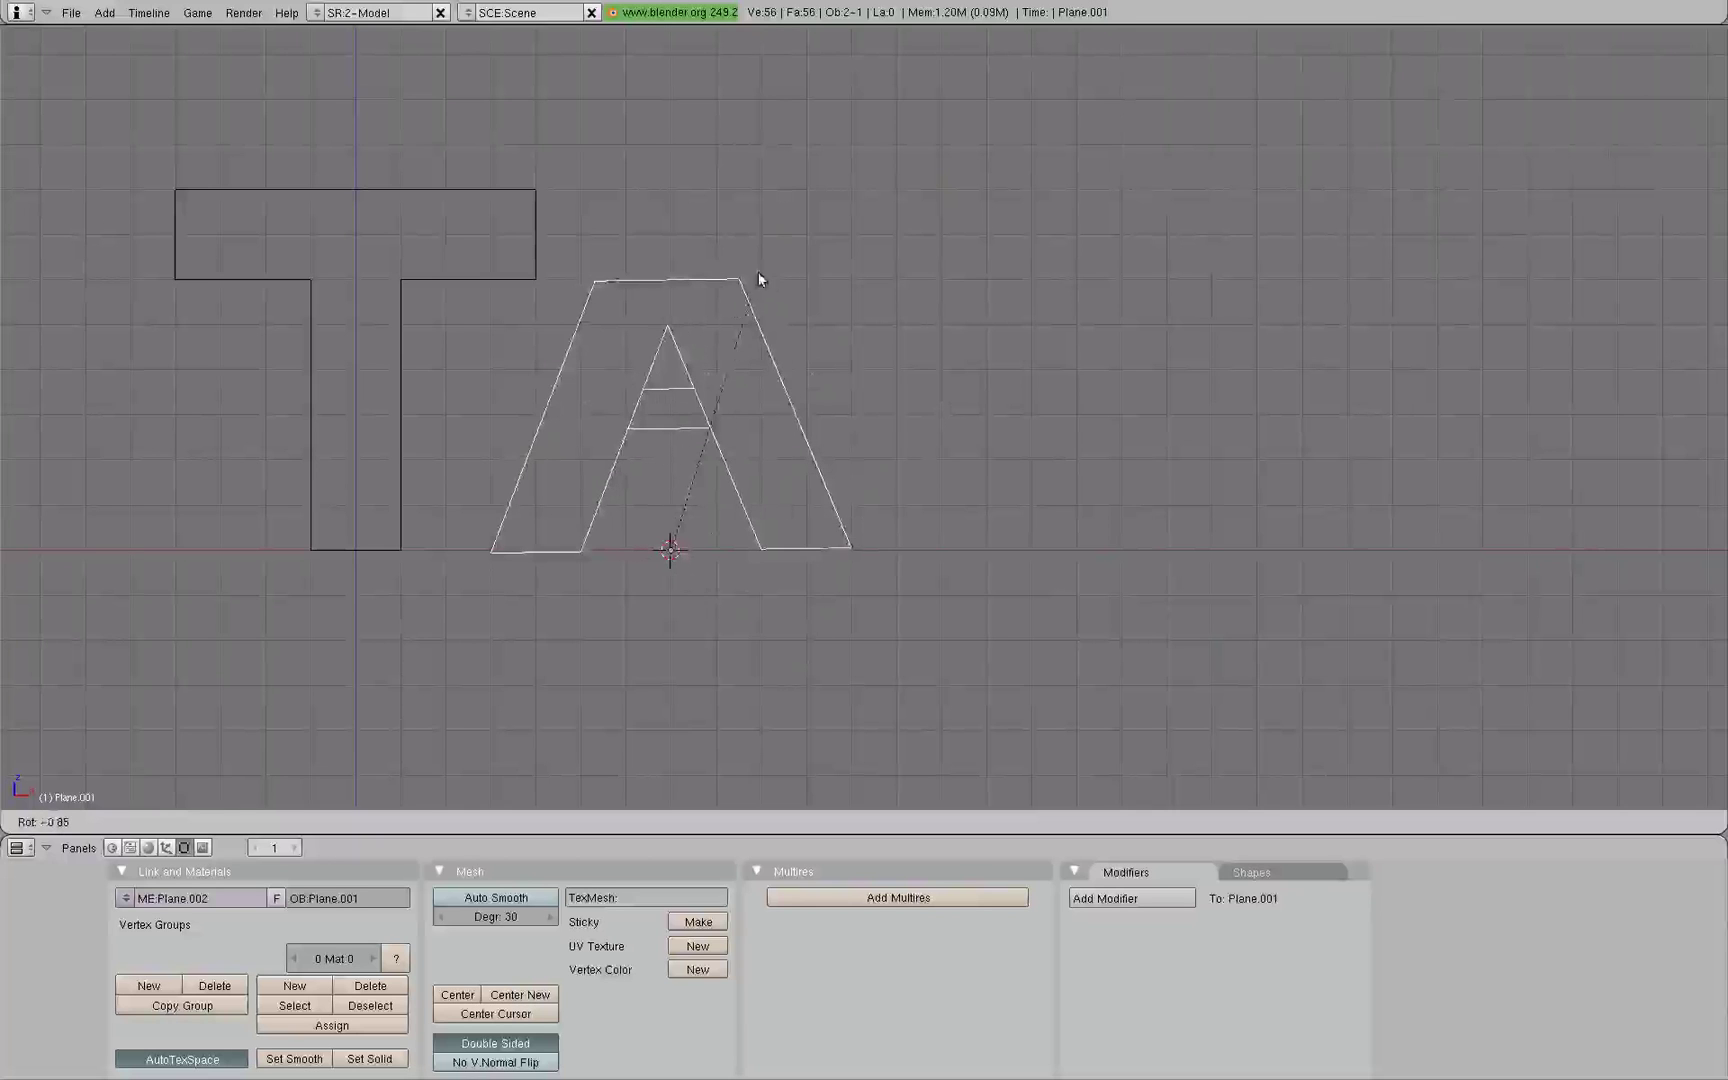
right_click(905, 429)
- Place the 3D cursor on the baseline just beyond the A's far leg and snap it to the grid
middle_click_drag(896, 428, 675, 508, "shift")
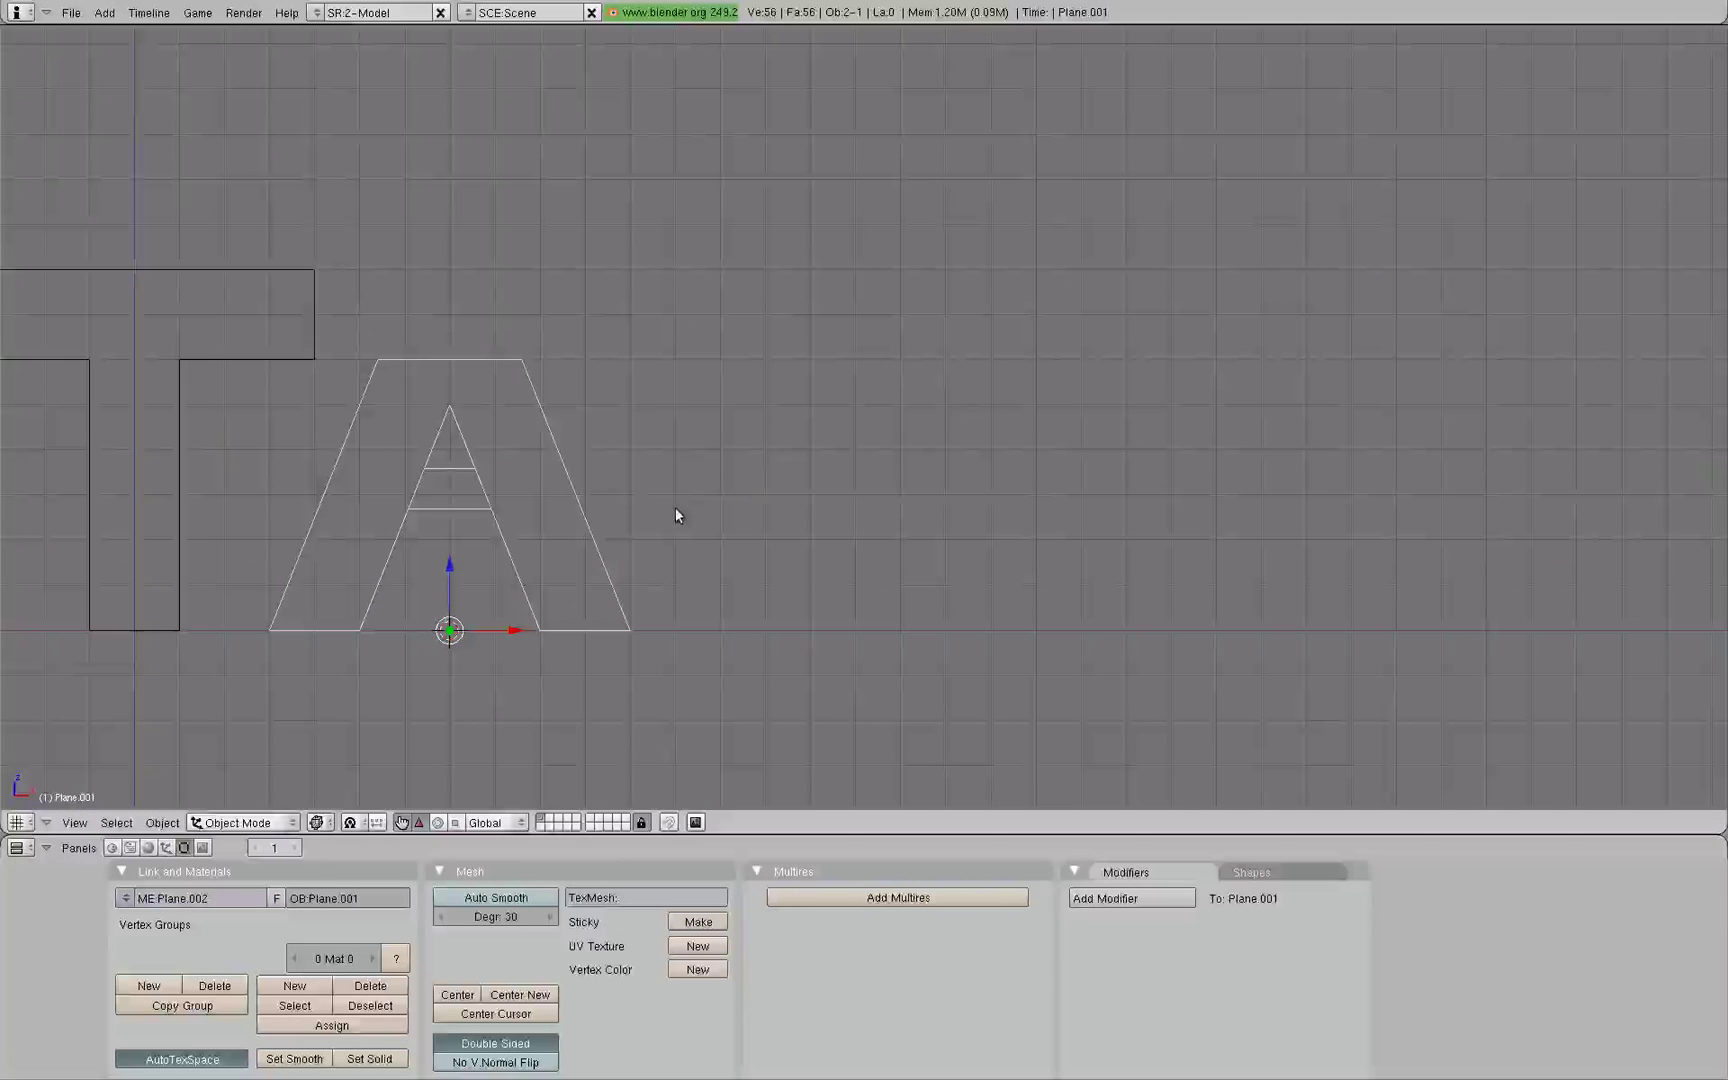
key("space")
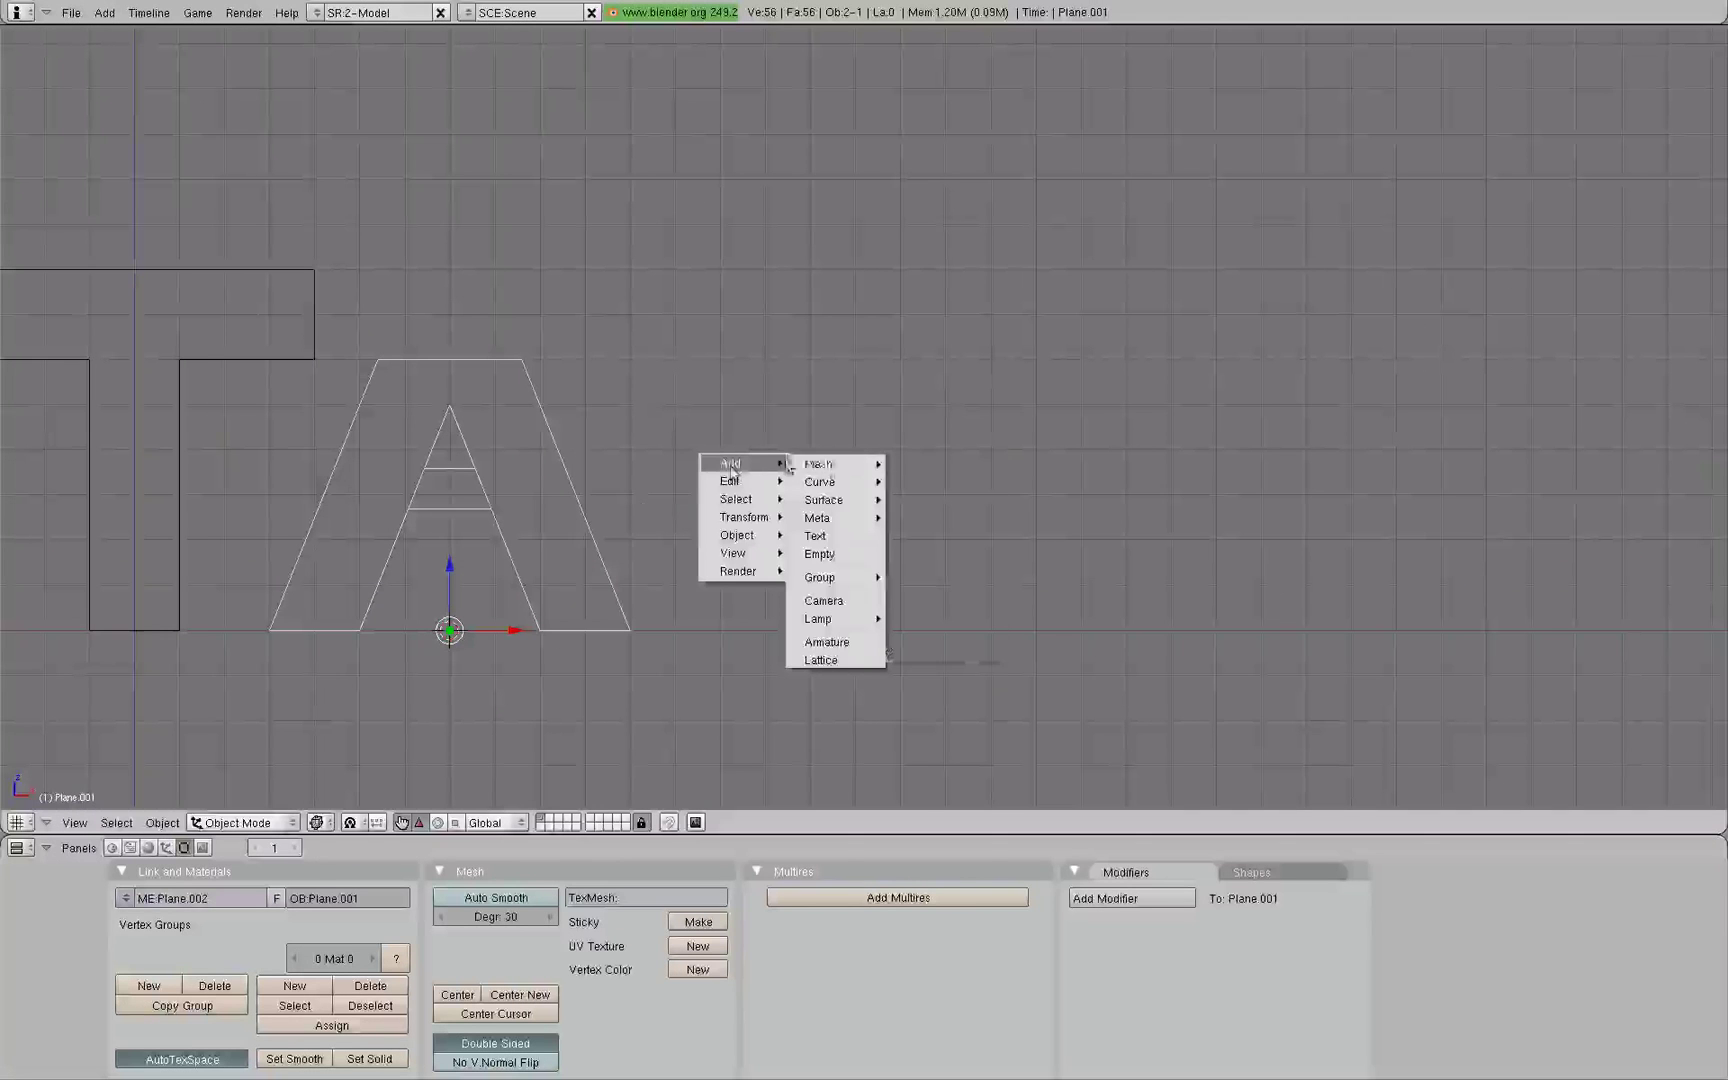
mouse_move(818, 463)
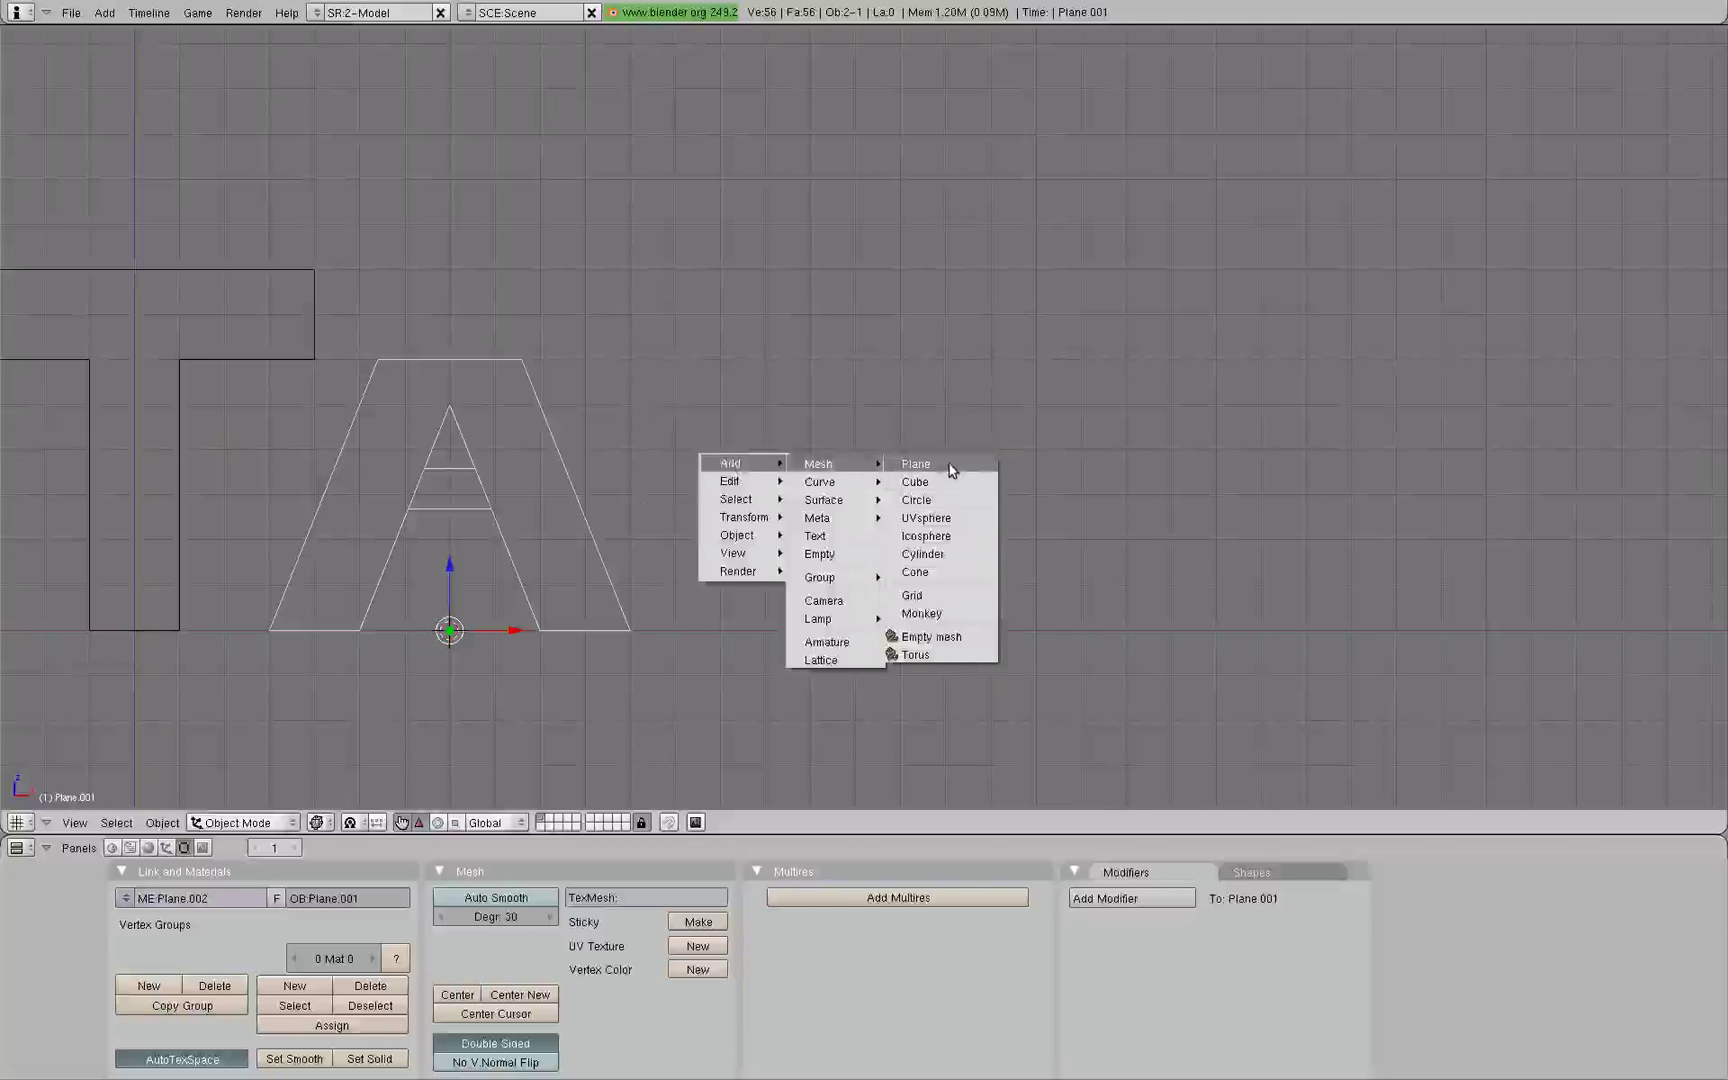
key("Escape")
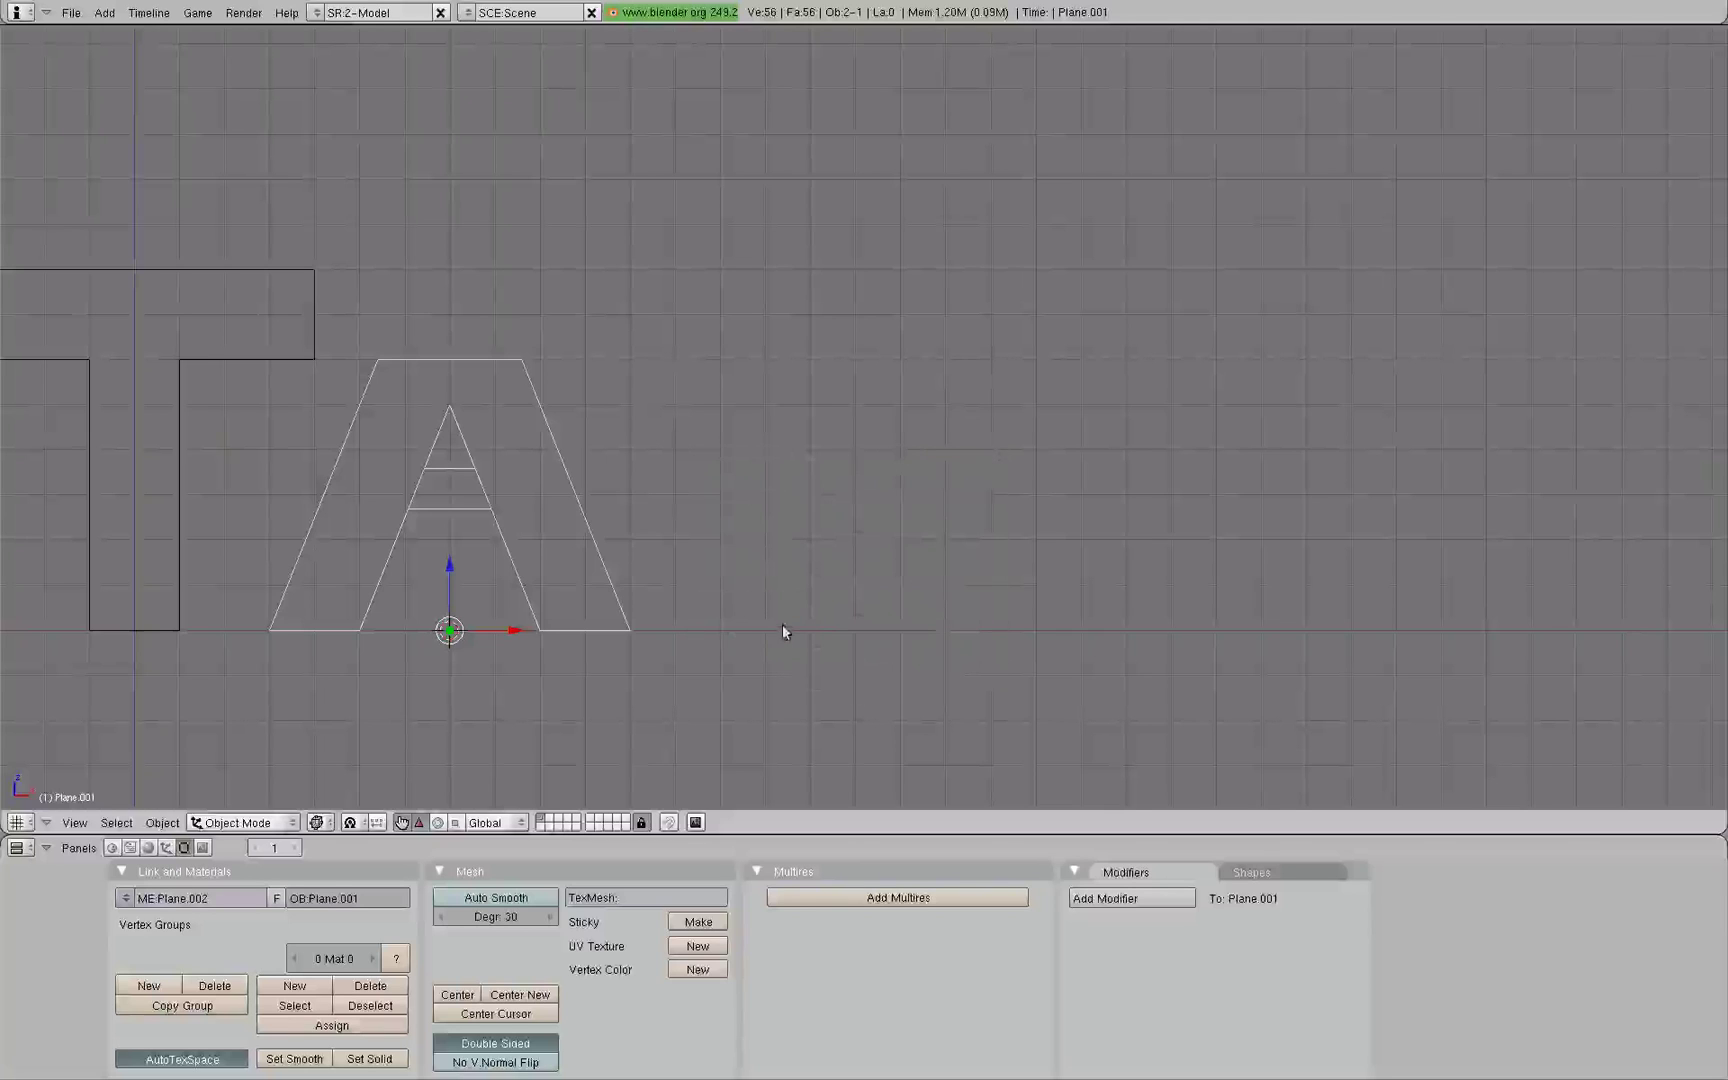
key("shift+s")
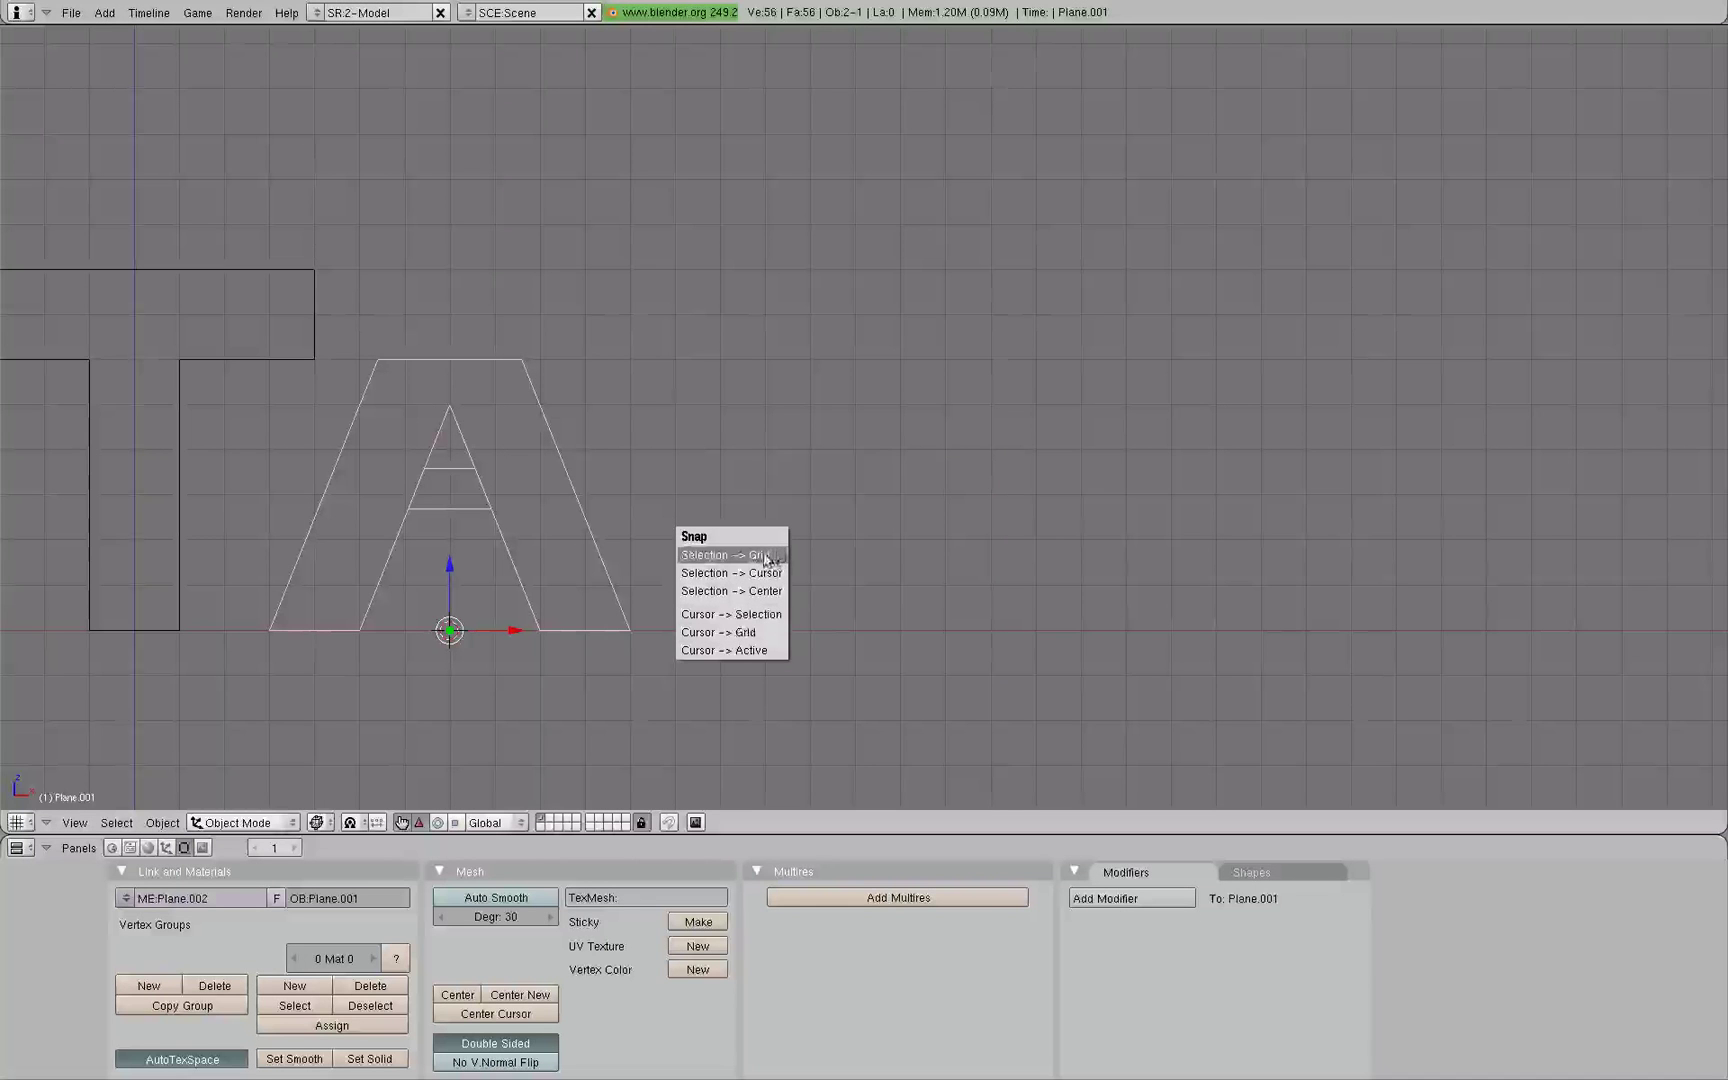
left_click(752, 633)
- Add a mesh plane at the 3D cursor and extrude its region upward about 7 grid units to form a vertical bar
key("space")
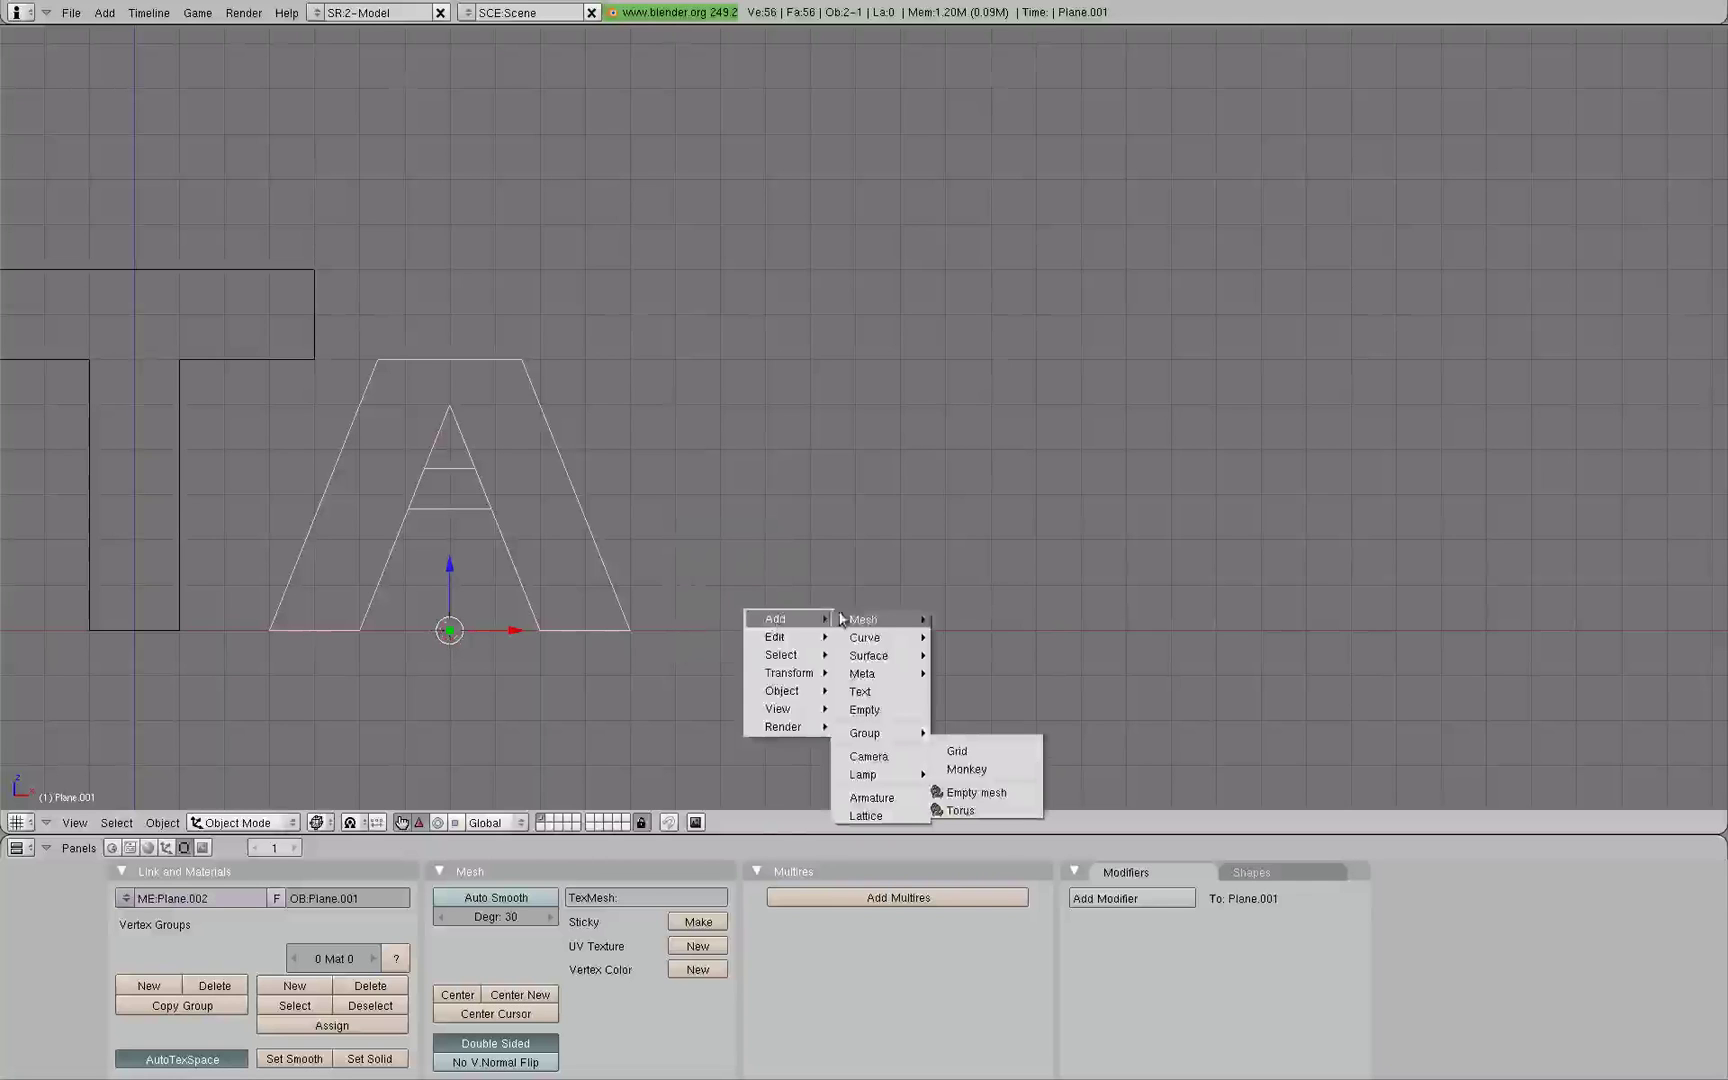
key("Escape")
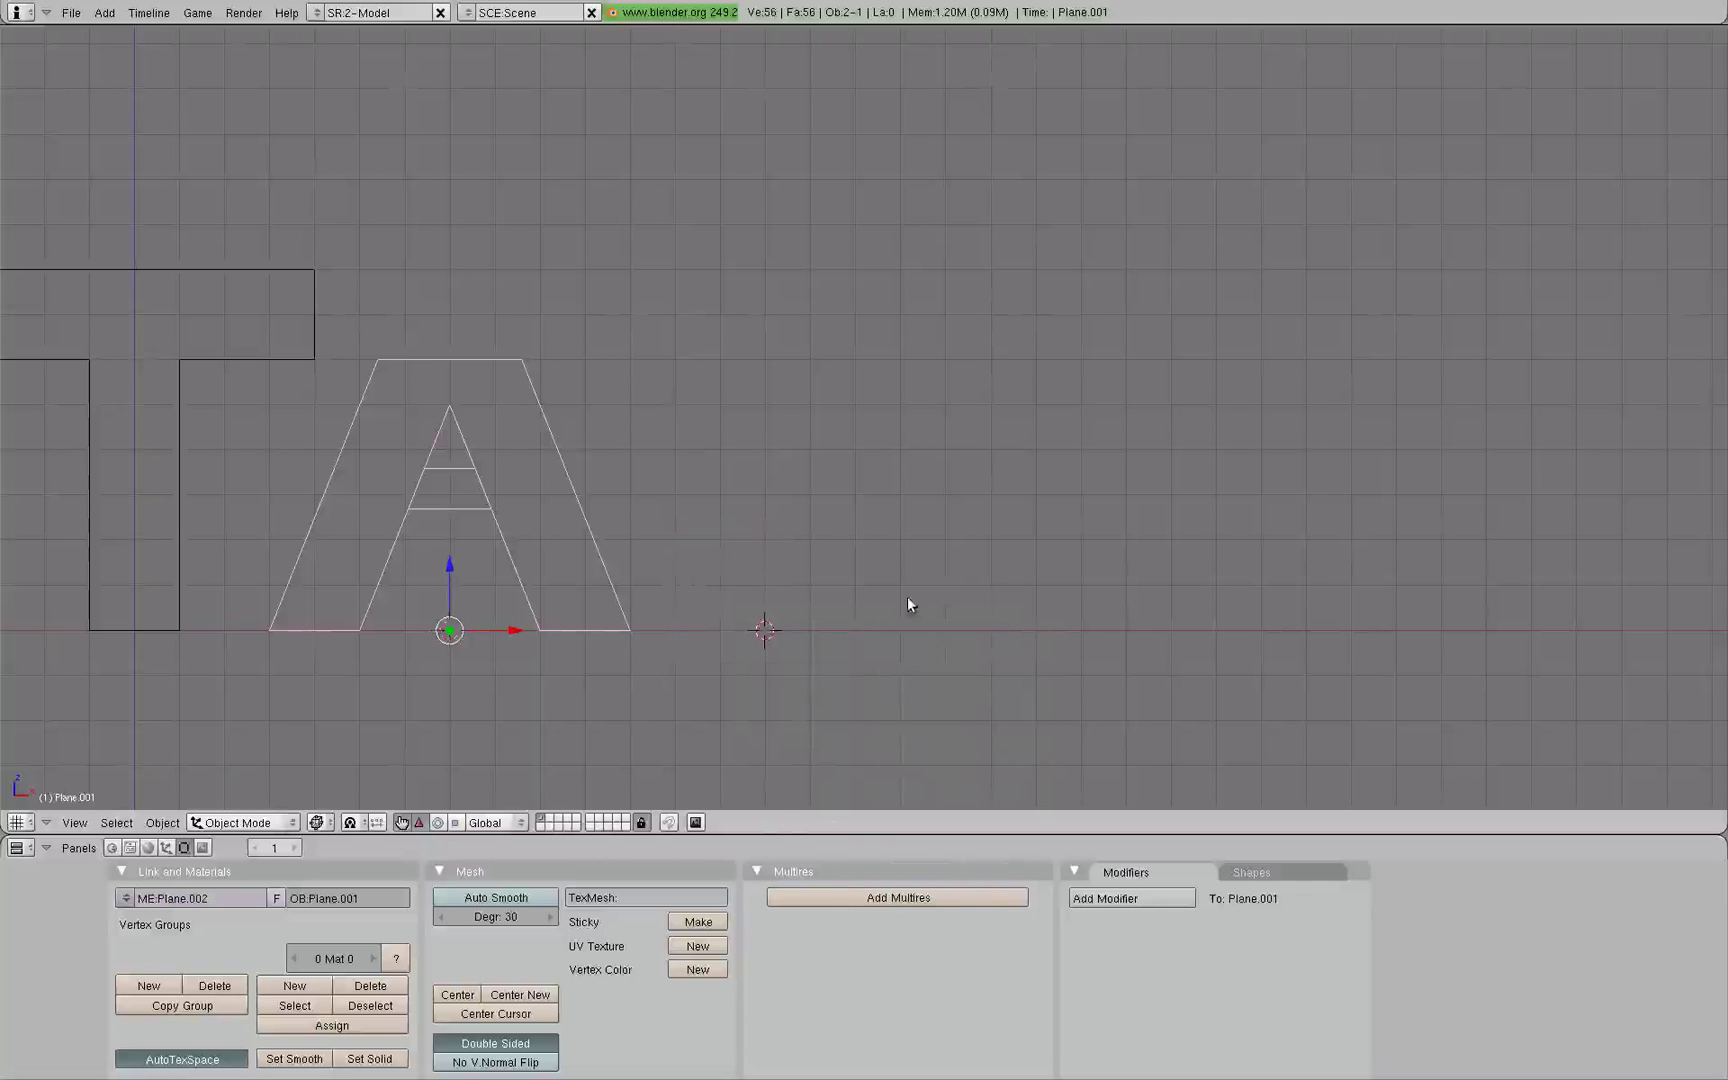
key("space")
left_click(892, 618)
key("e")
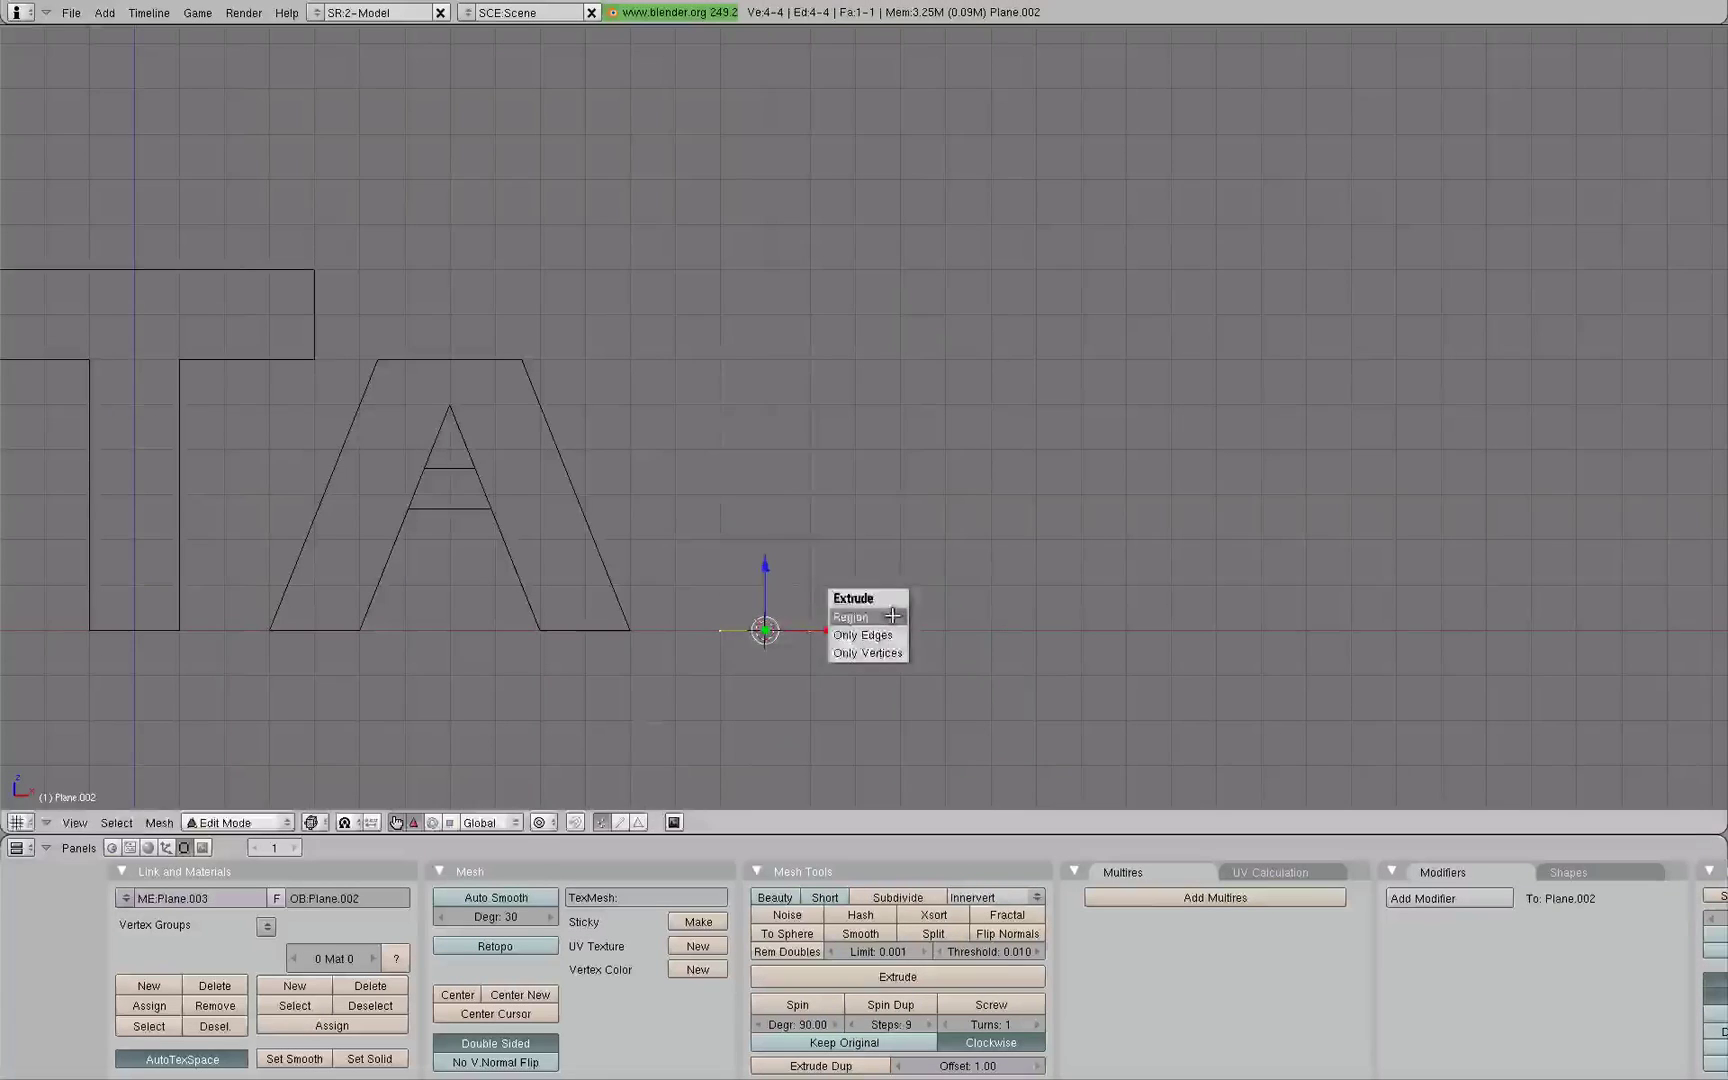
left_click(892, 618)
left_click(918, 301)
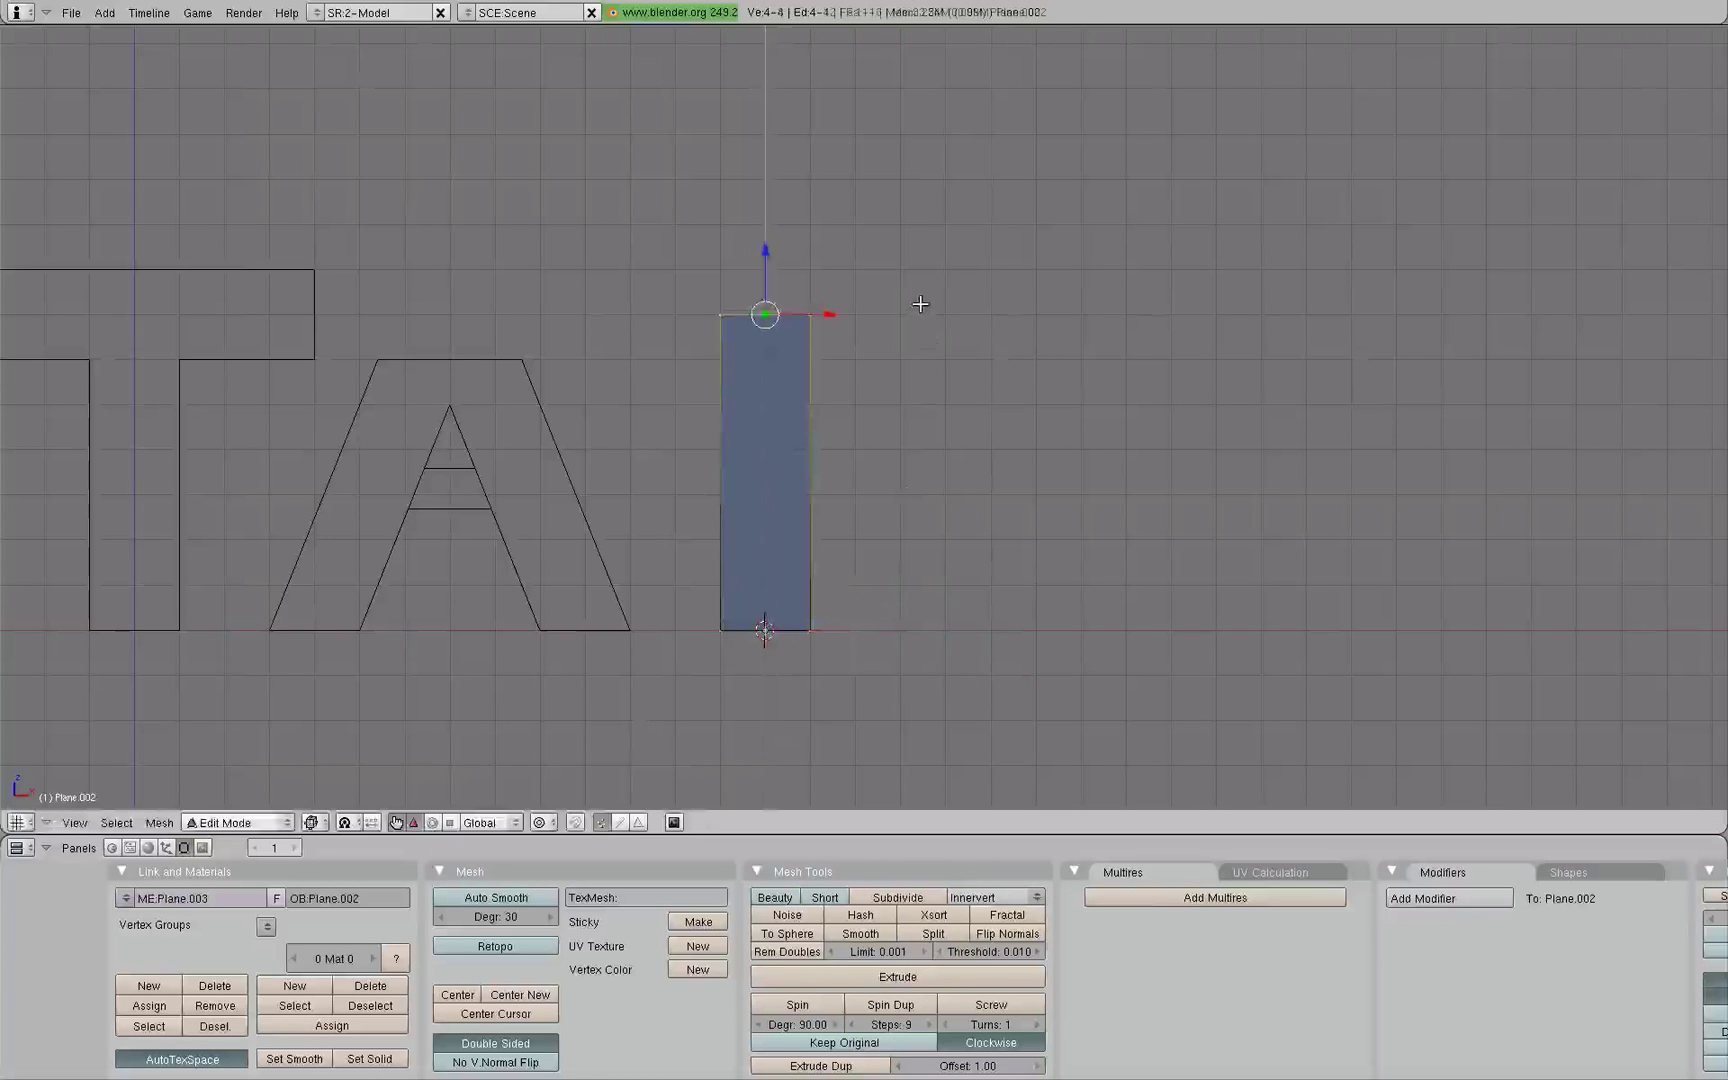
- Select the whole bar and add one horizontal loop cut around it near mid-height
middle_click_drag(812, 567, 836, 696, "shift")
scroll(842, 660, "up", 2)
middle_click_drag(851, 570, 863, 451, "shift")
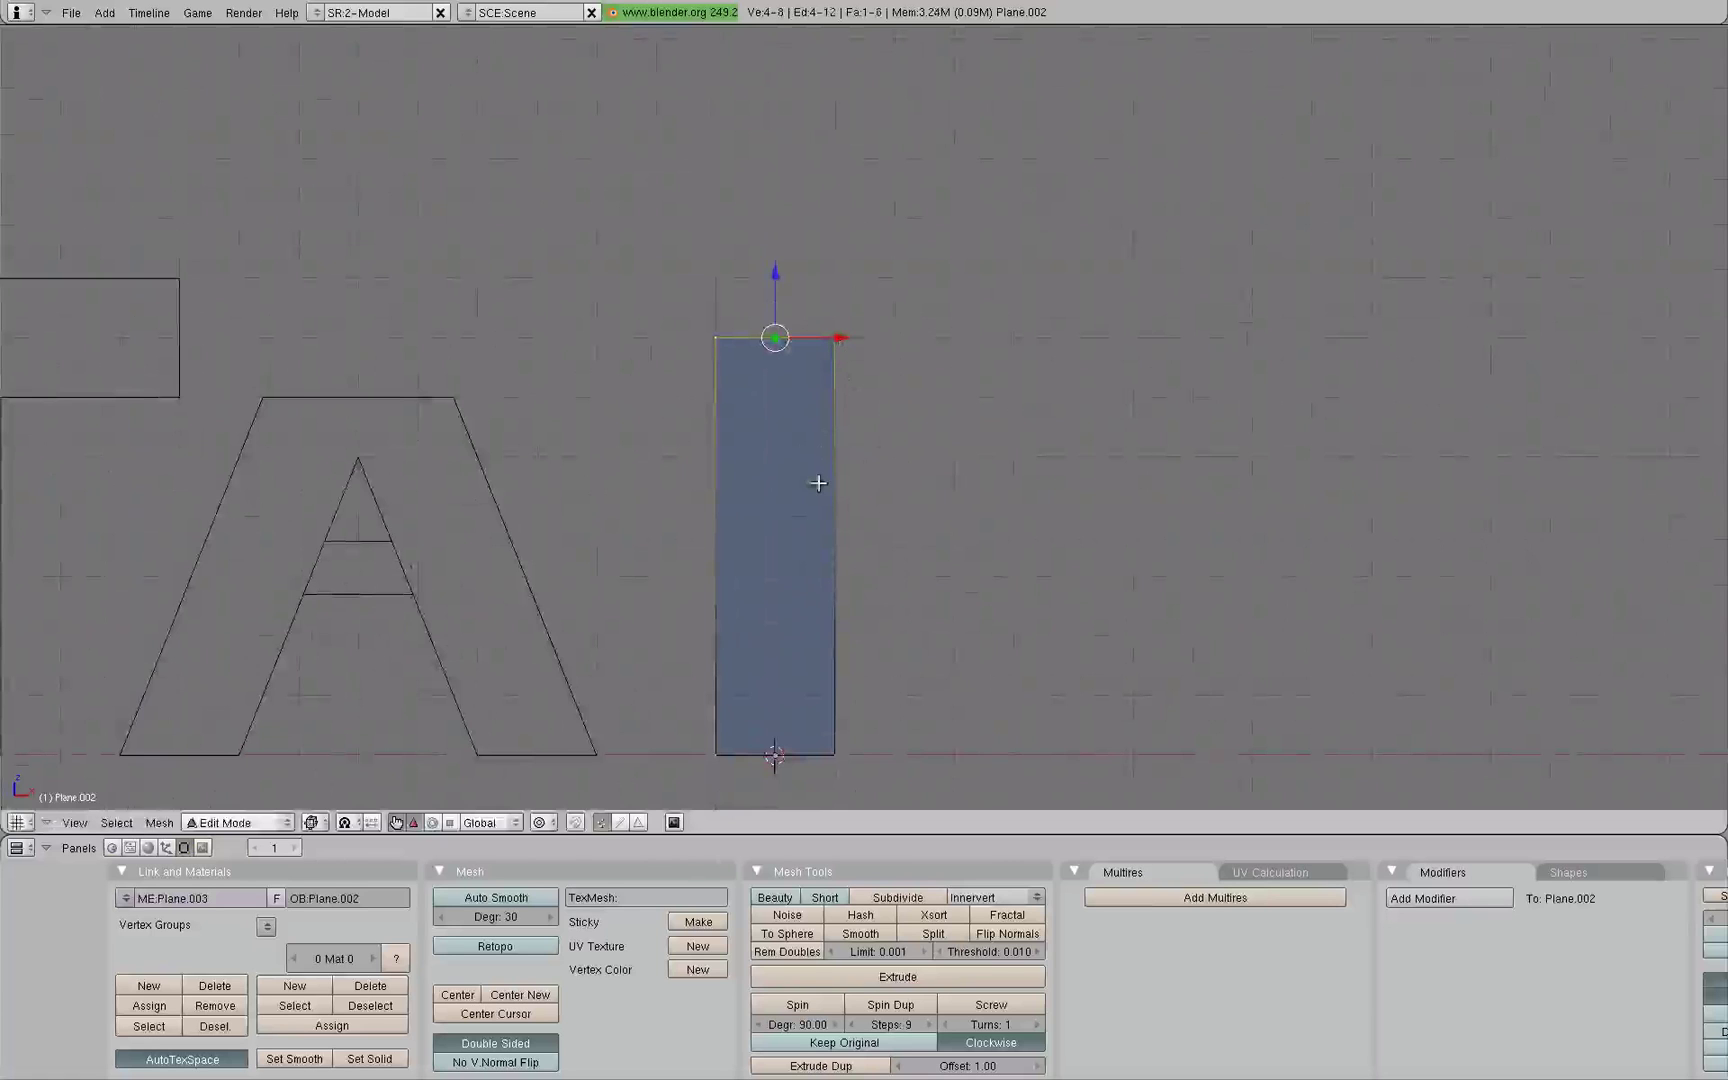
key("a")
key("a")
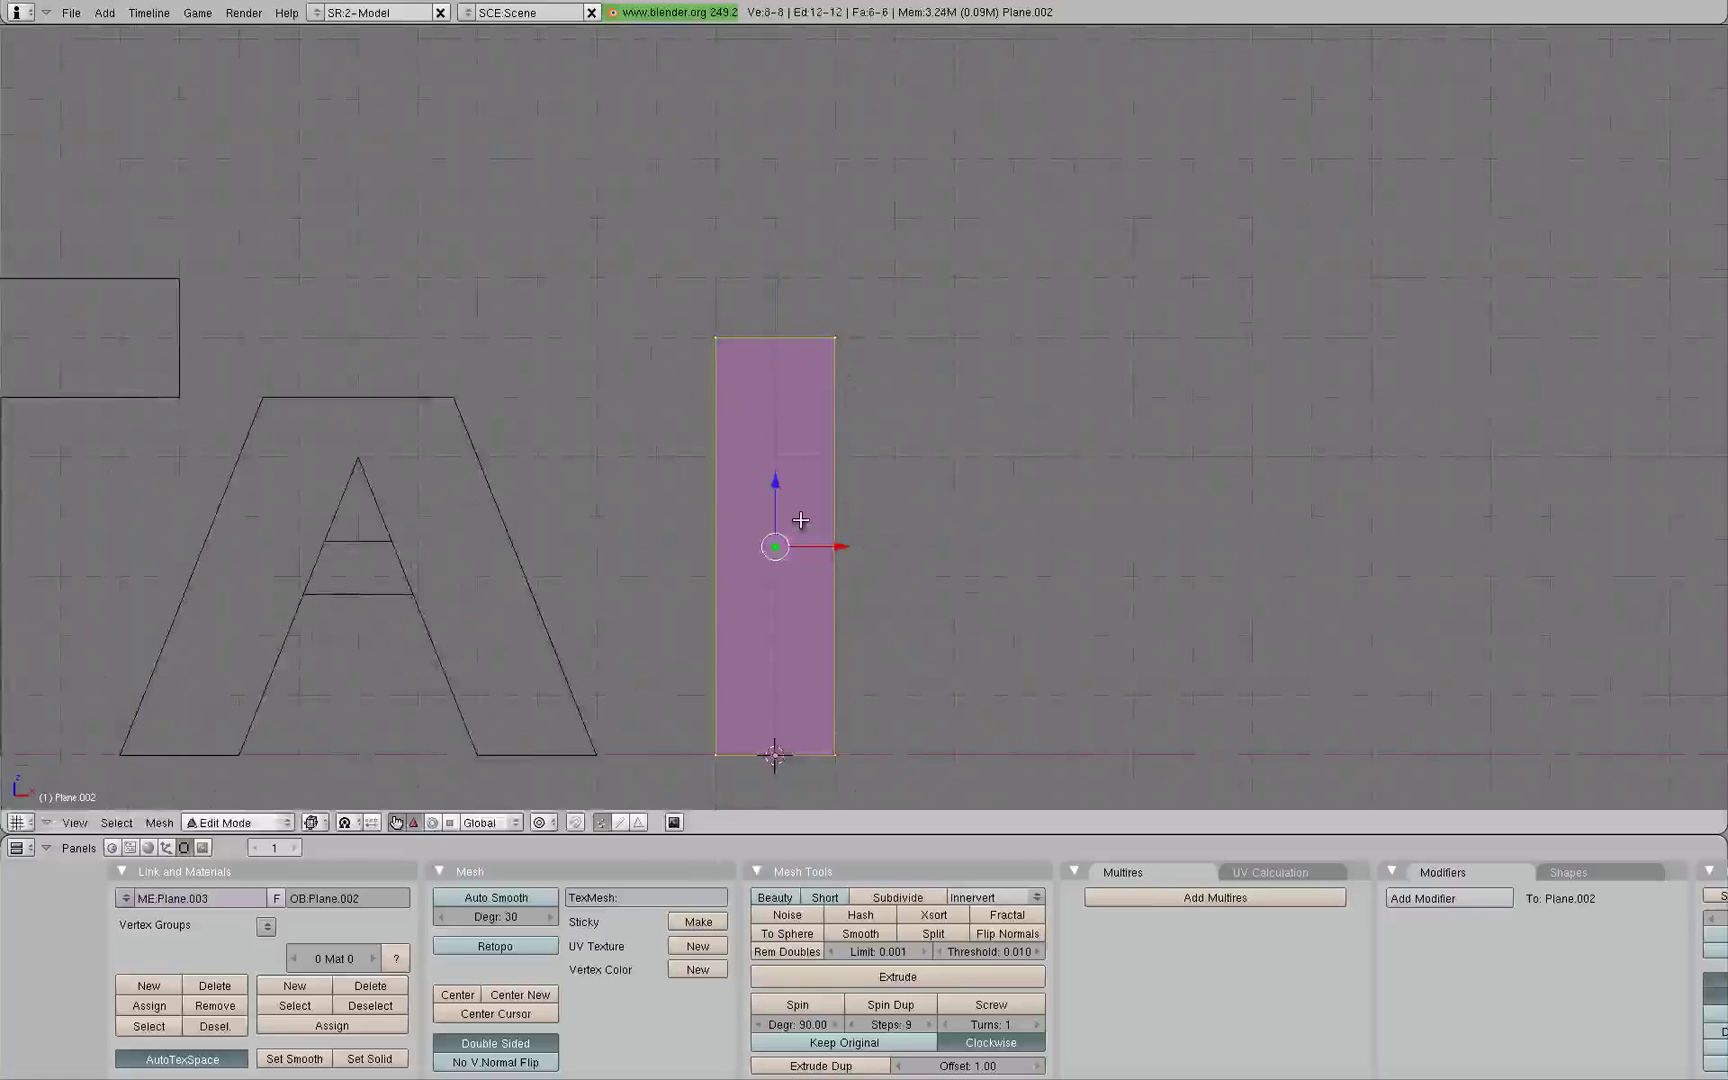
key("k")
left_click(810, 498)
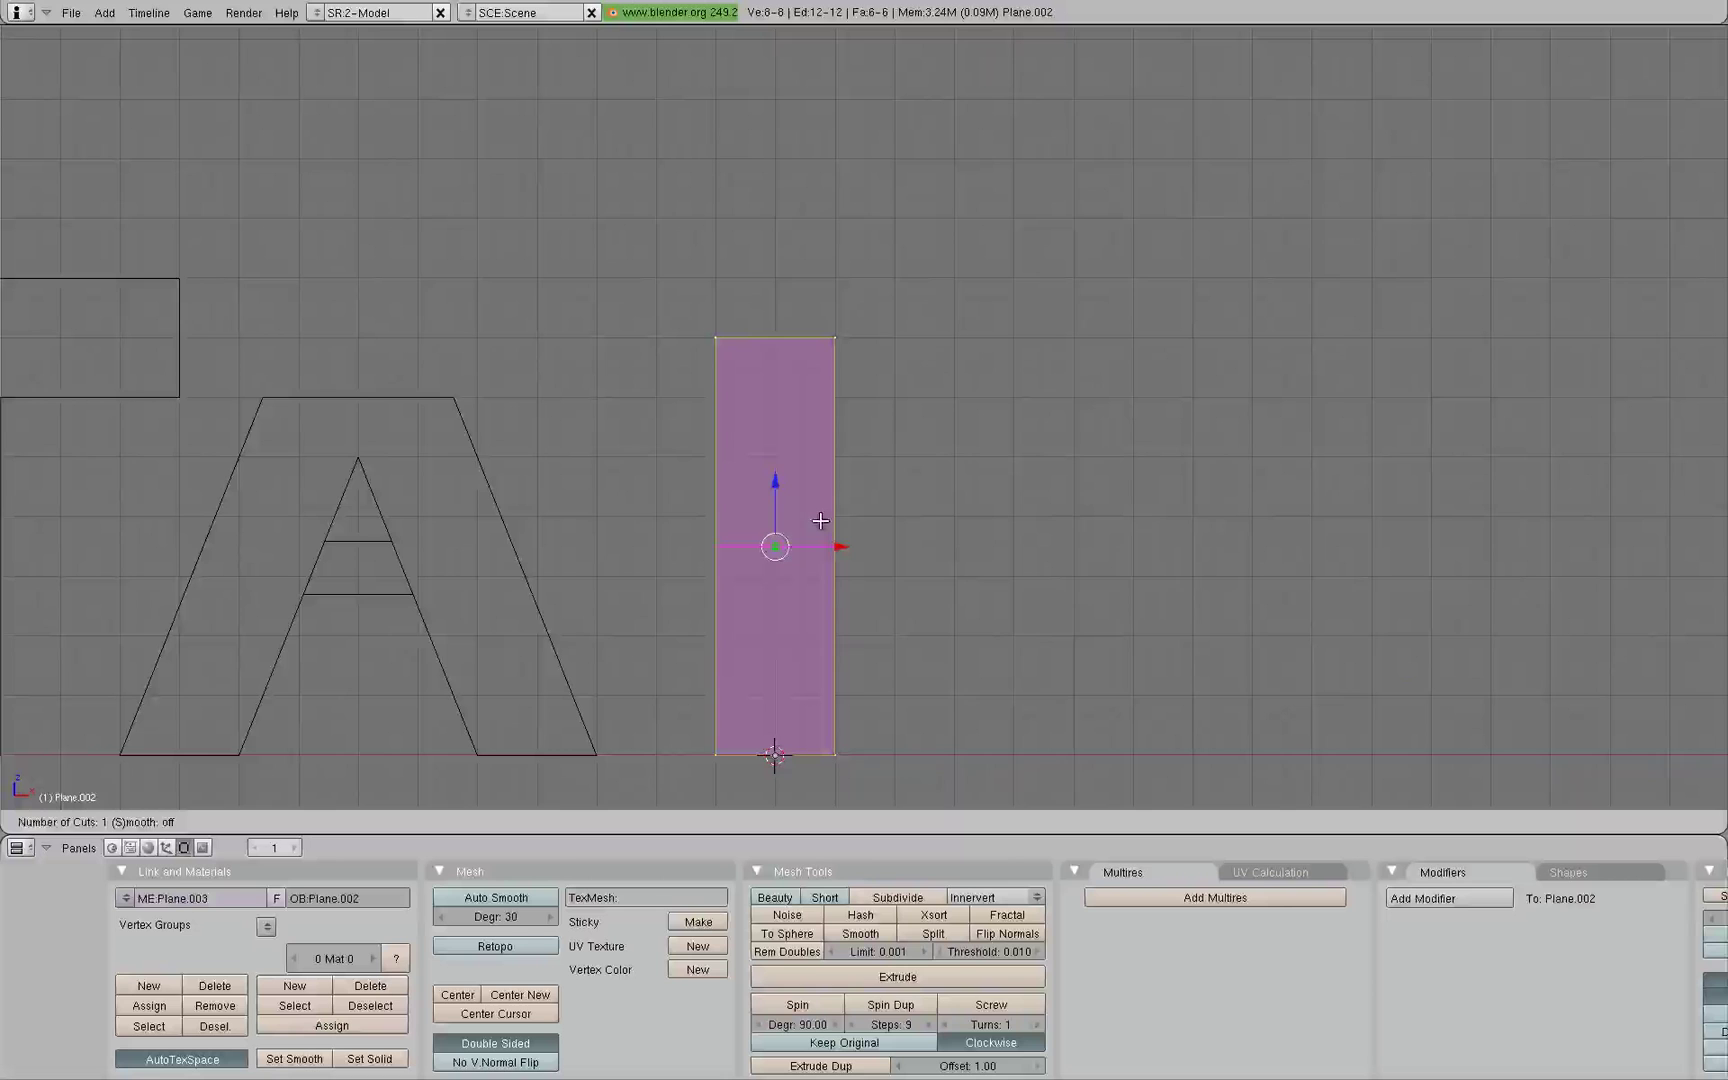
left_click(820, 521)
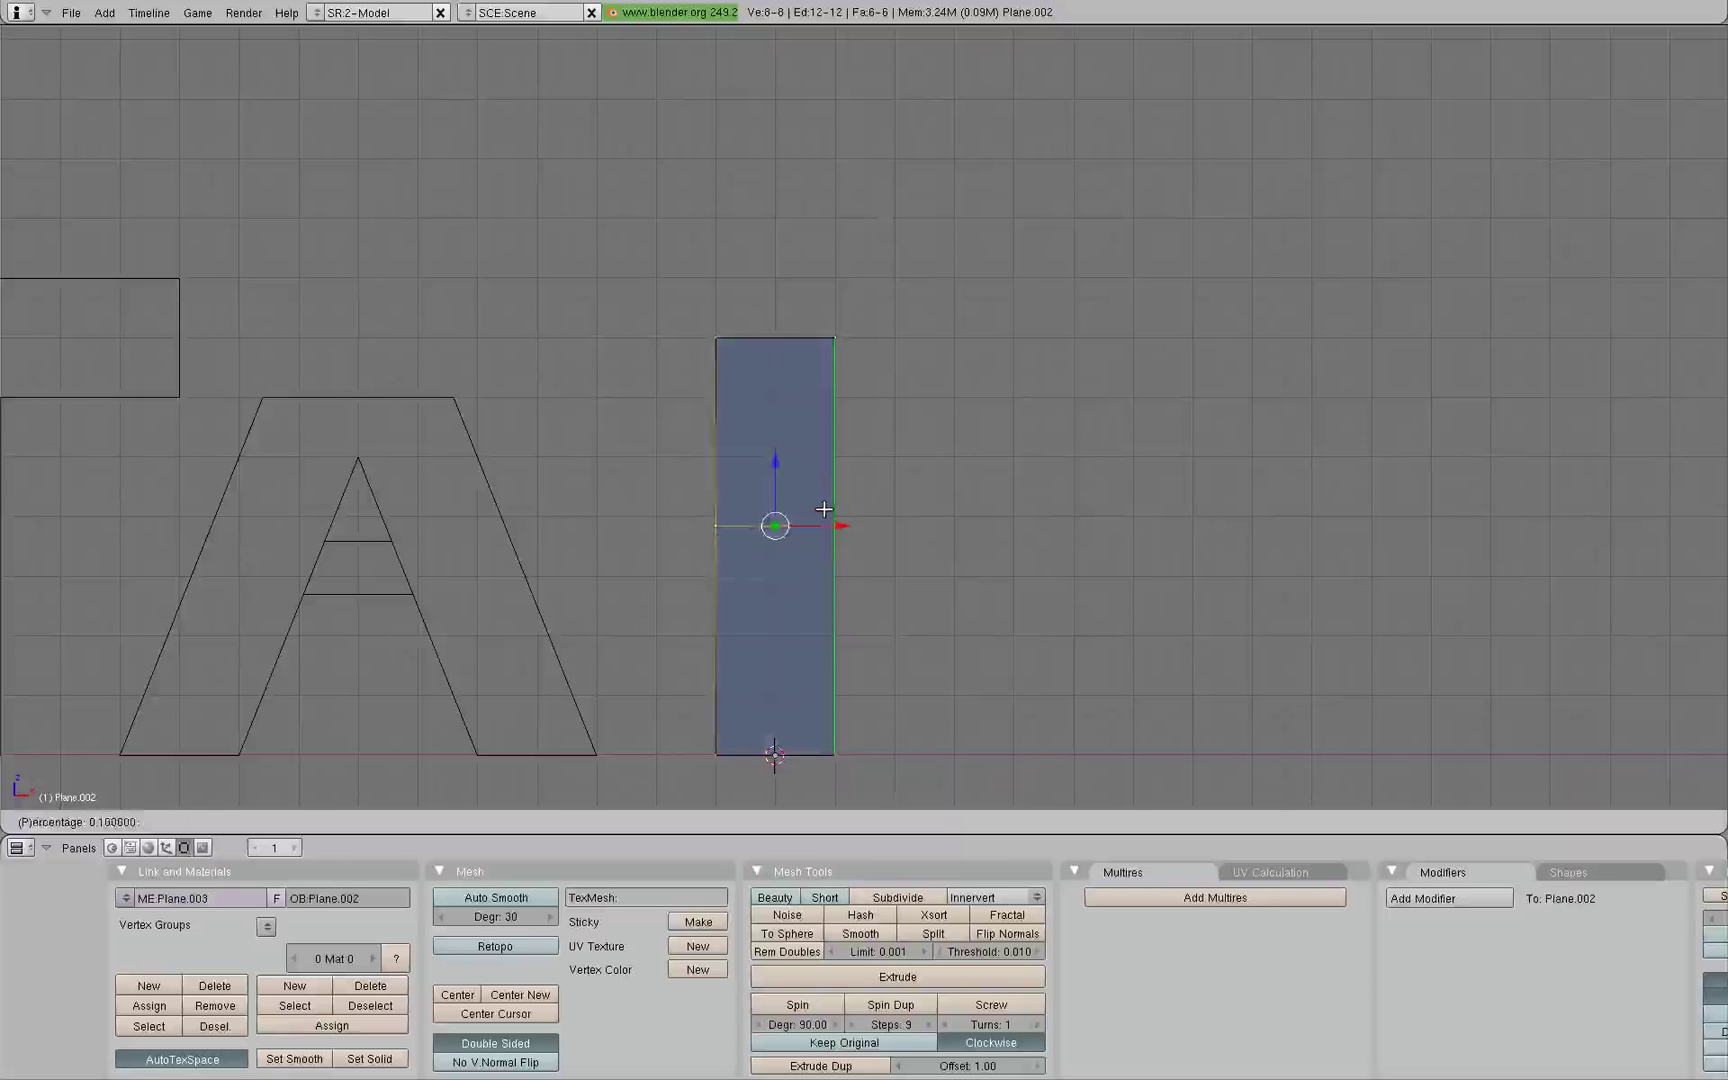
left_click(824, 509)
- Raise the new edge loop along Z and snap it to the grid, 4 grid units below the bar's top
scroll(822, 513, "up", 5)
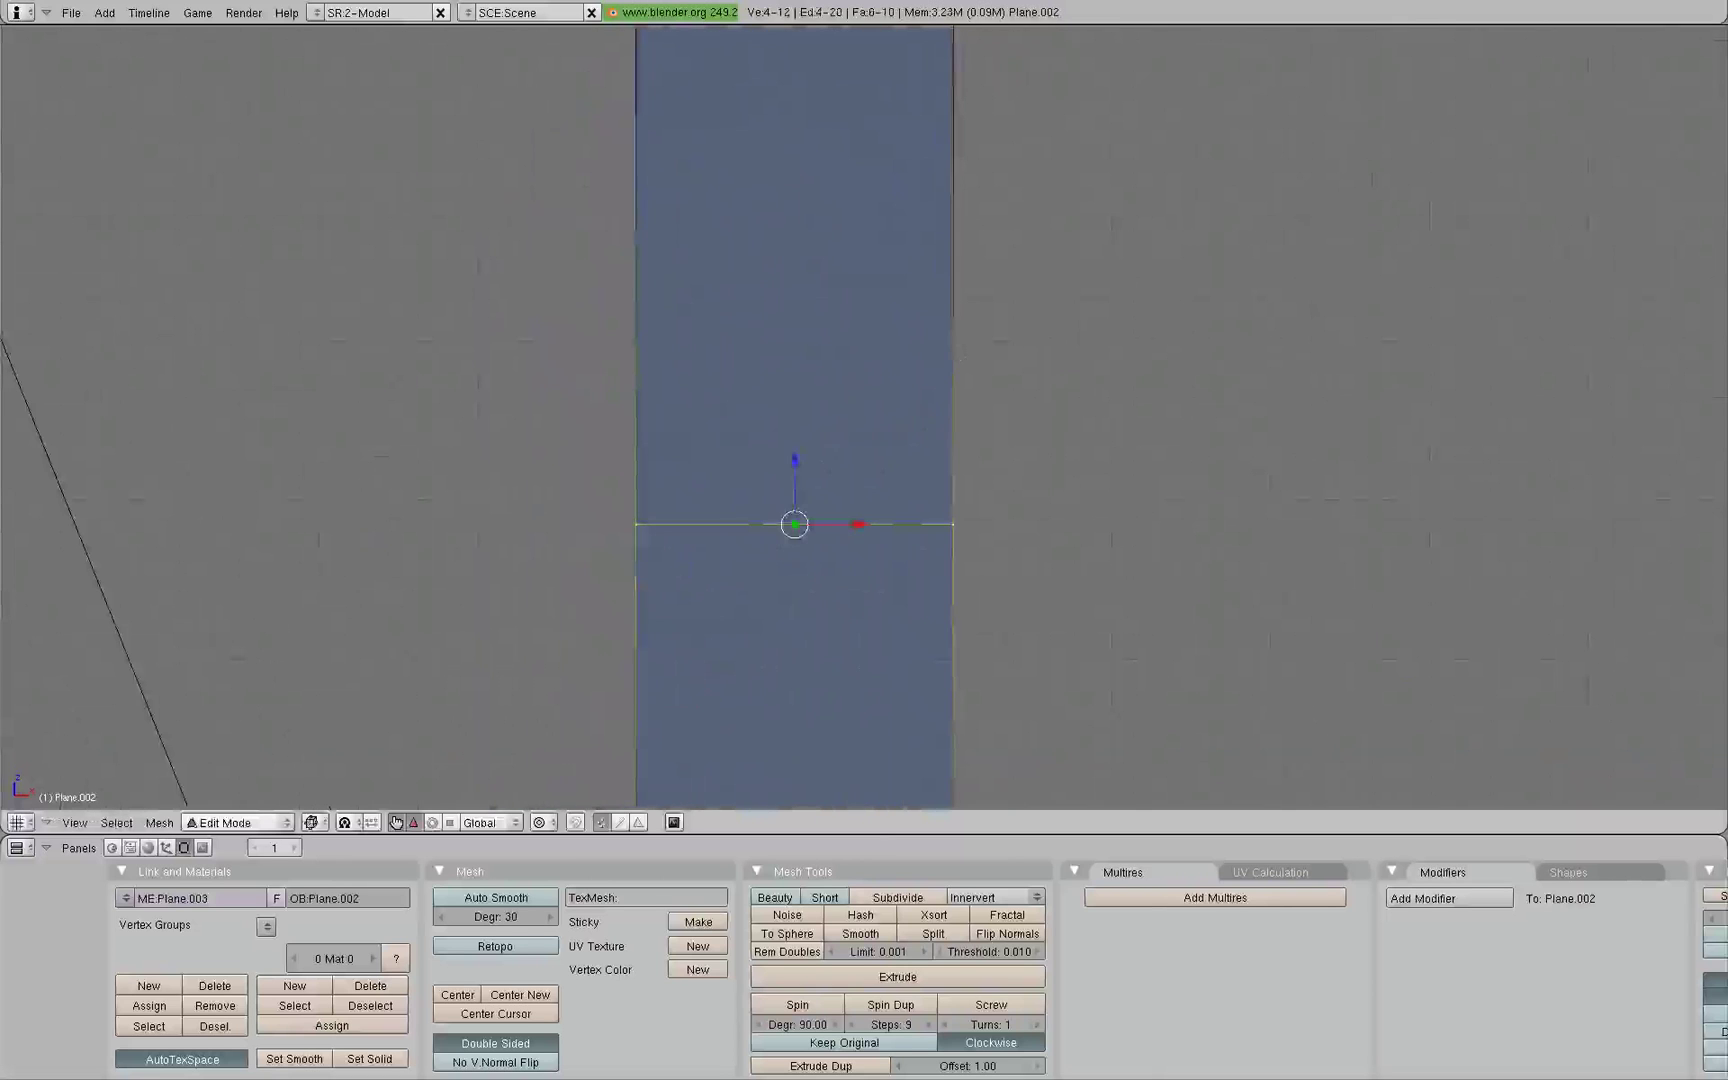
left_click_drag(795, 462, 806, 437)
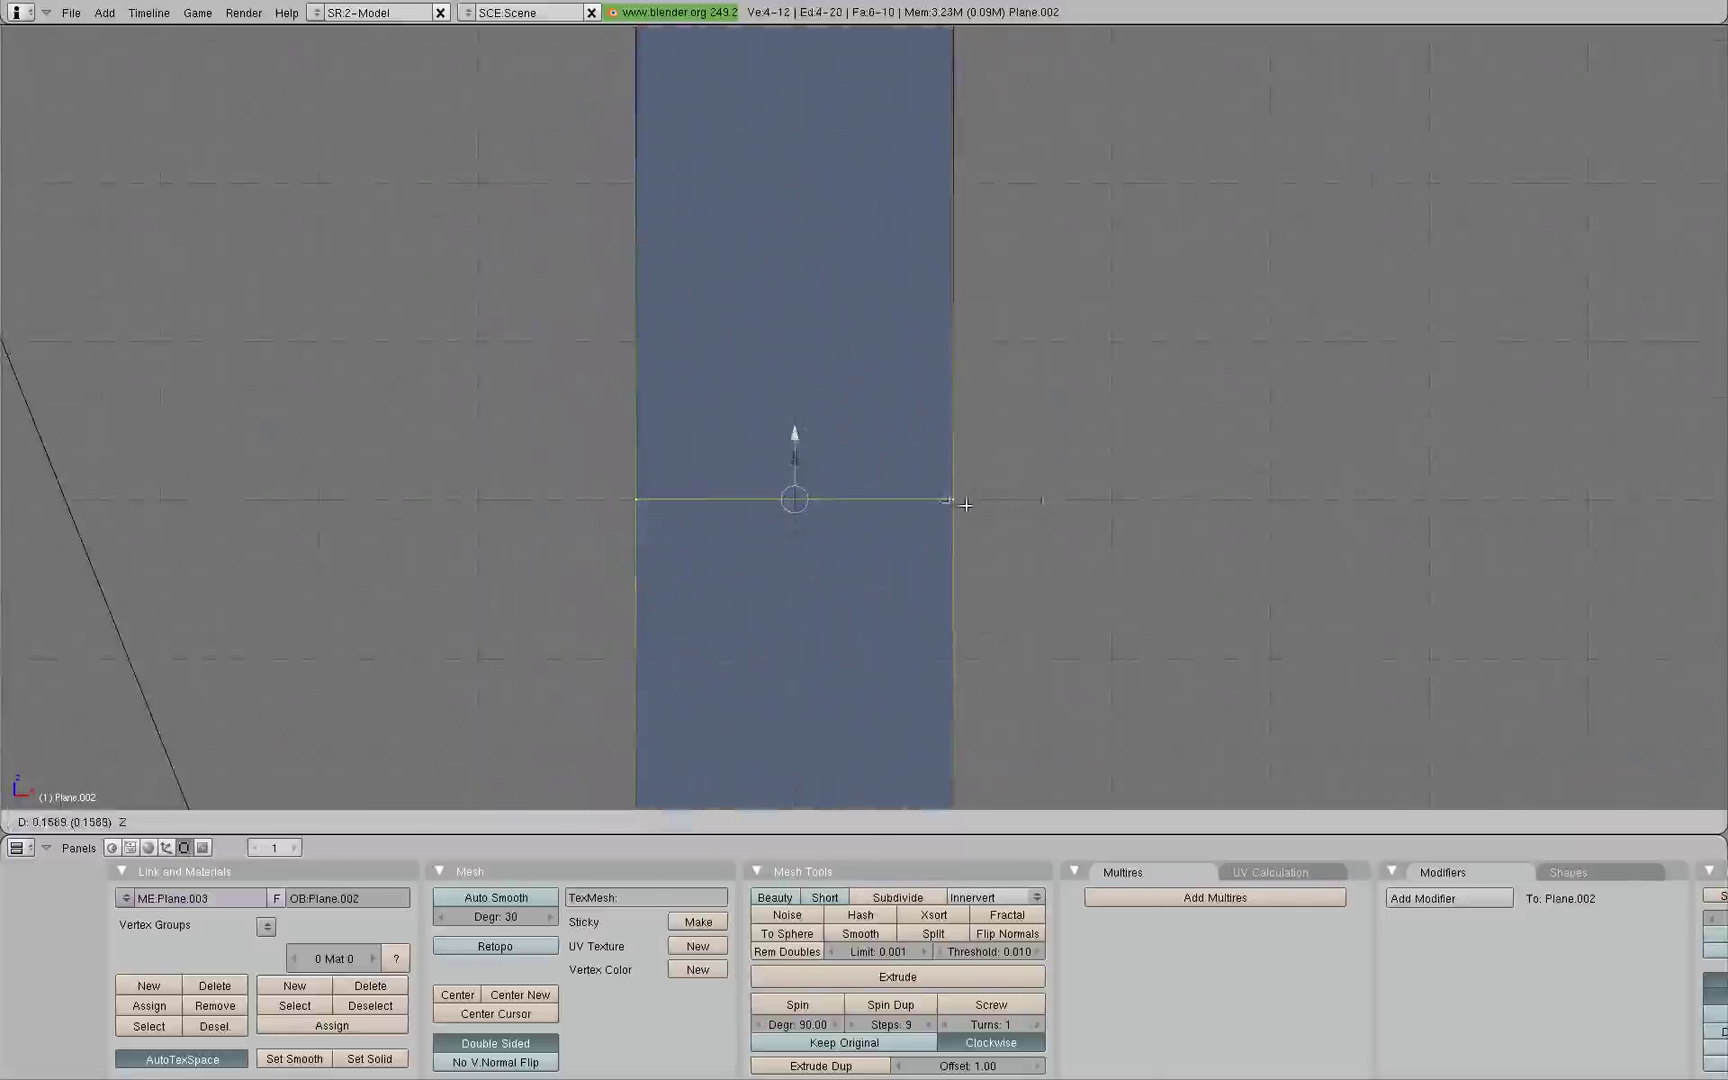
key("shift+s")
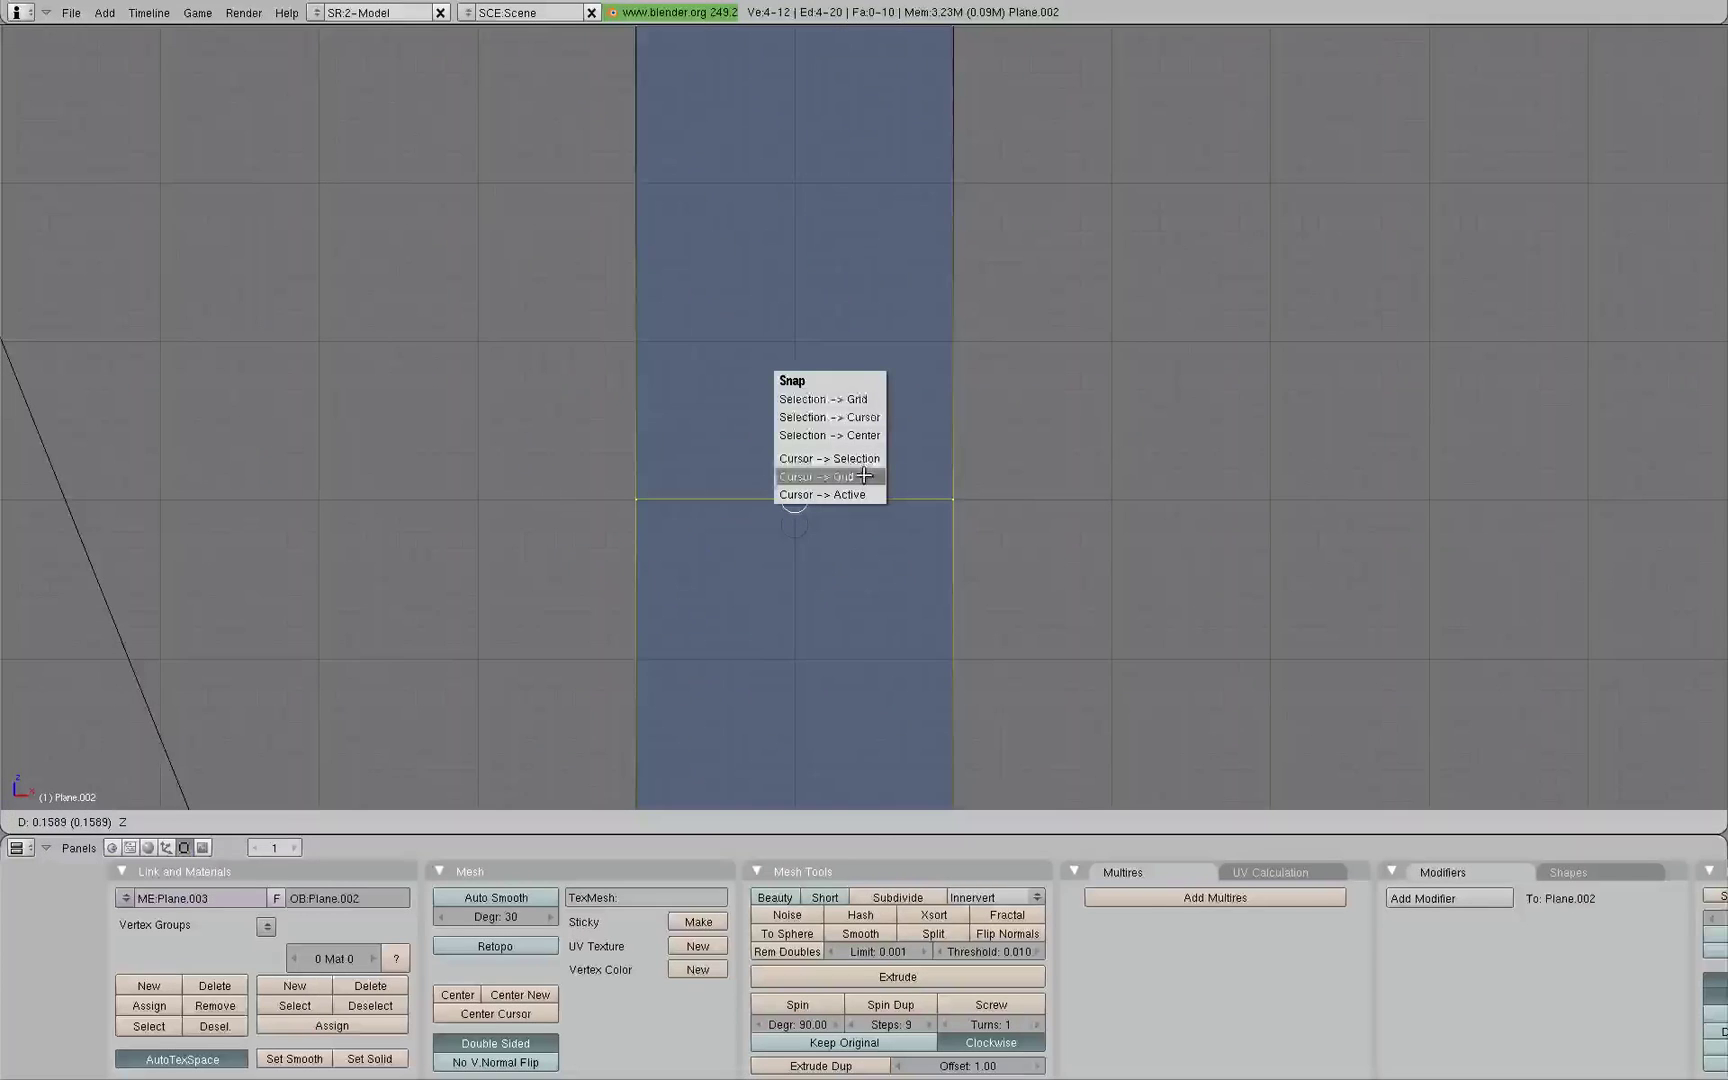
left_click(860, 399)
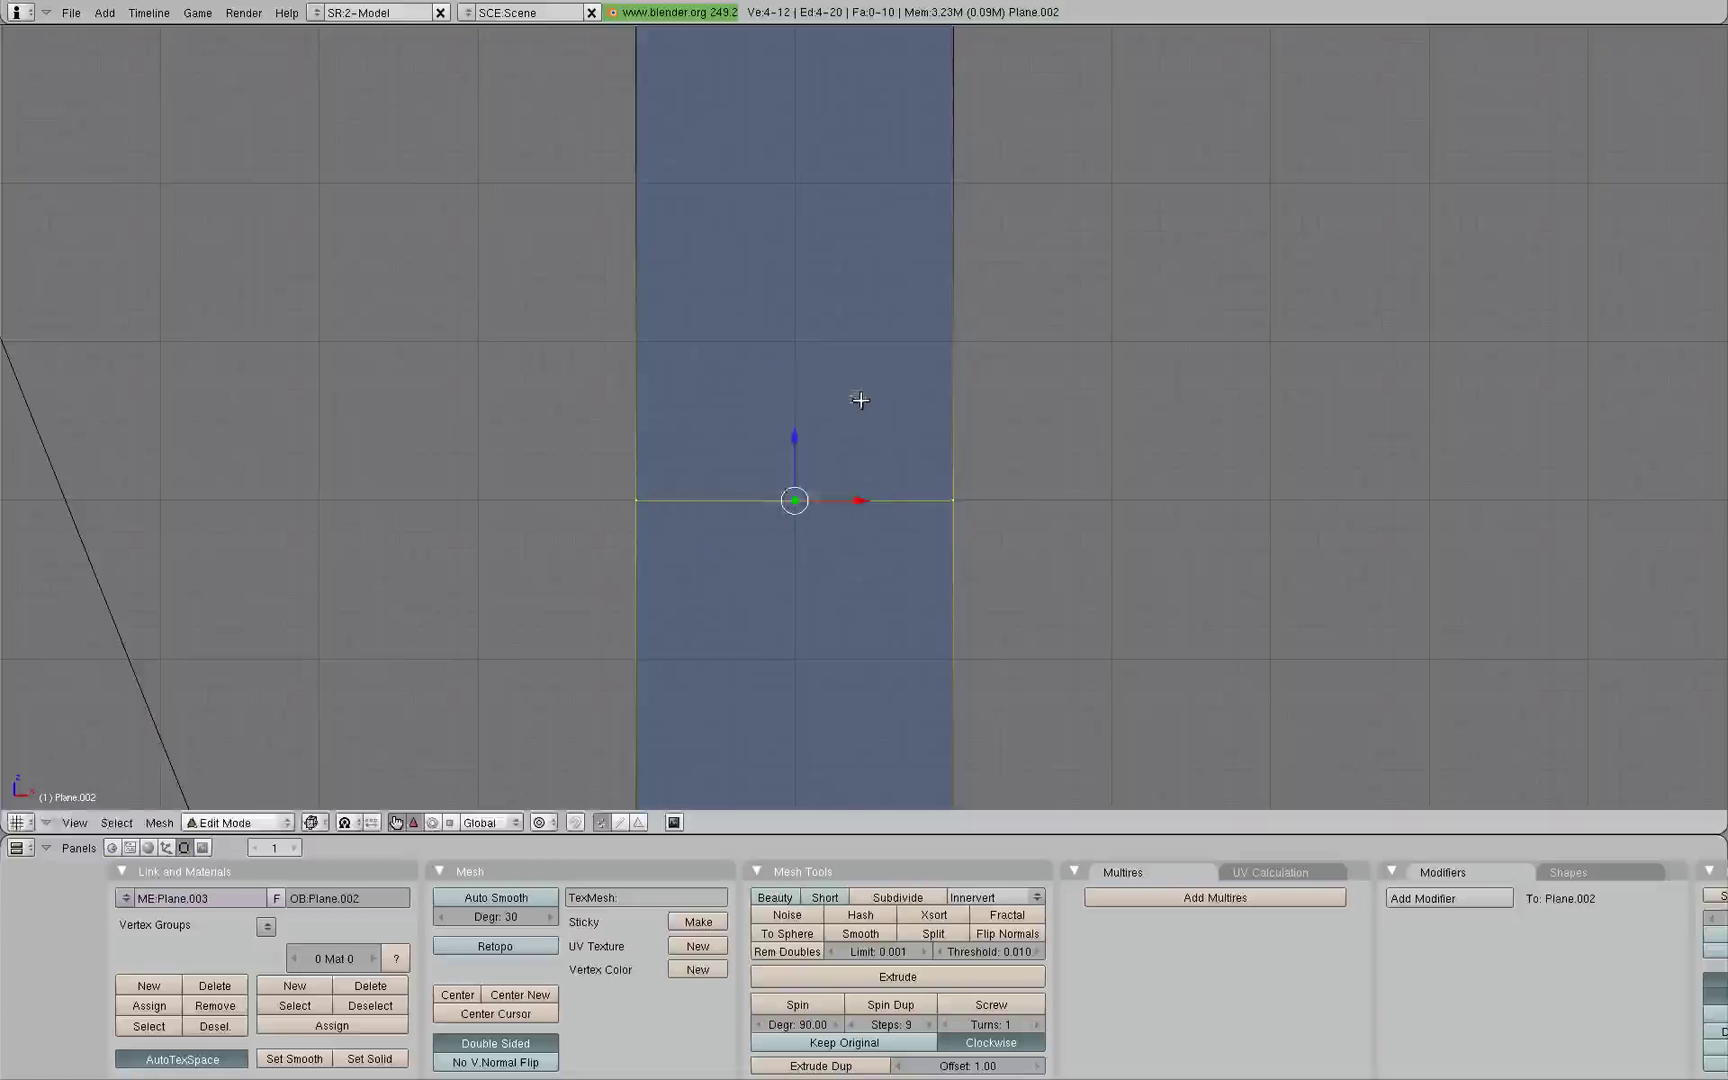
- Select the side face of the bar's upper segment facing away from the A and snap the 3D cursor to its centre
scroll(977, 460, "down", 1)
scroll(945, 463, "down", 1)
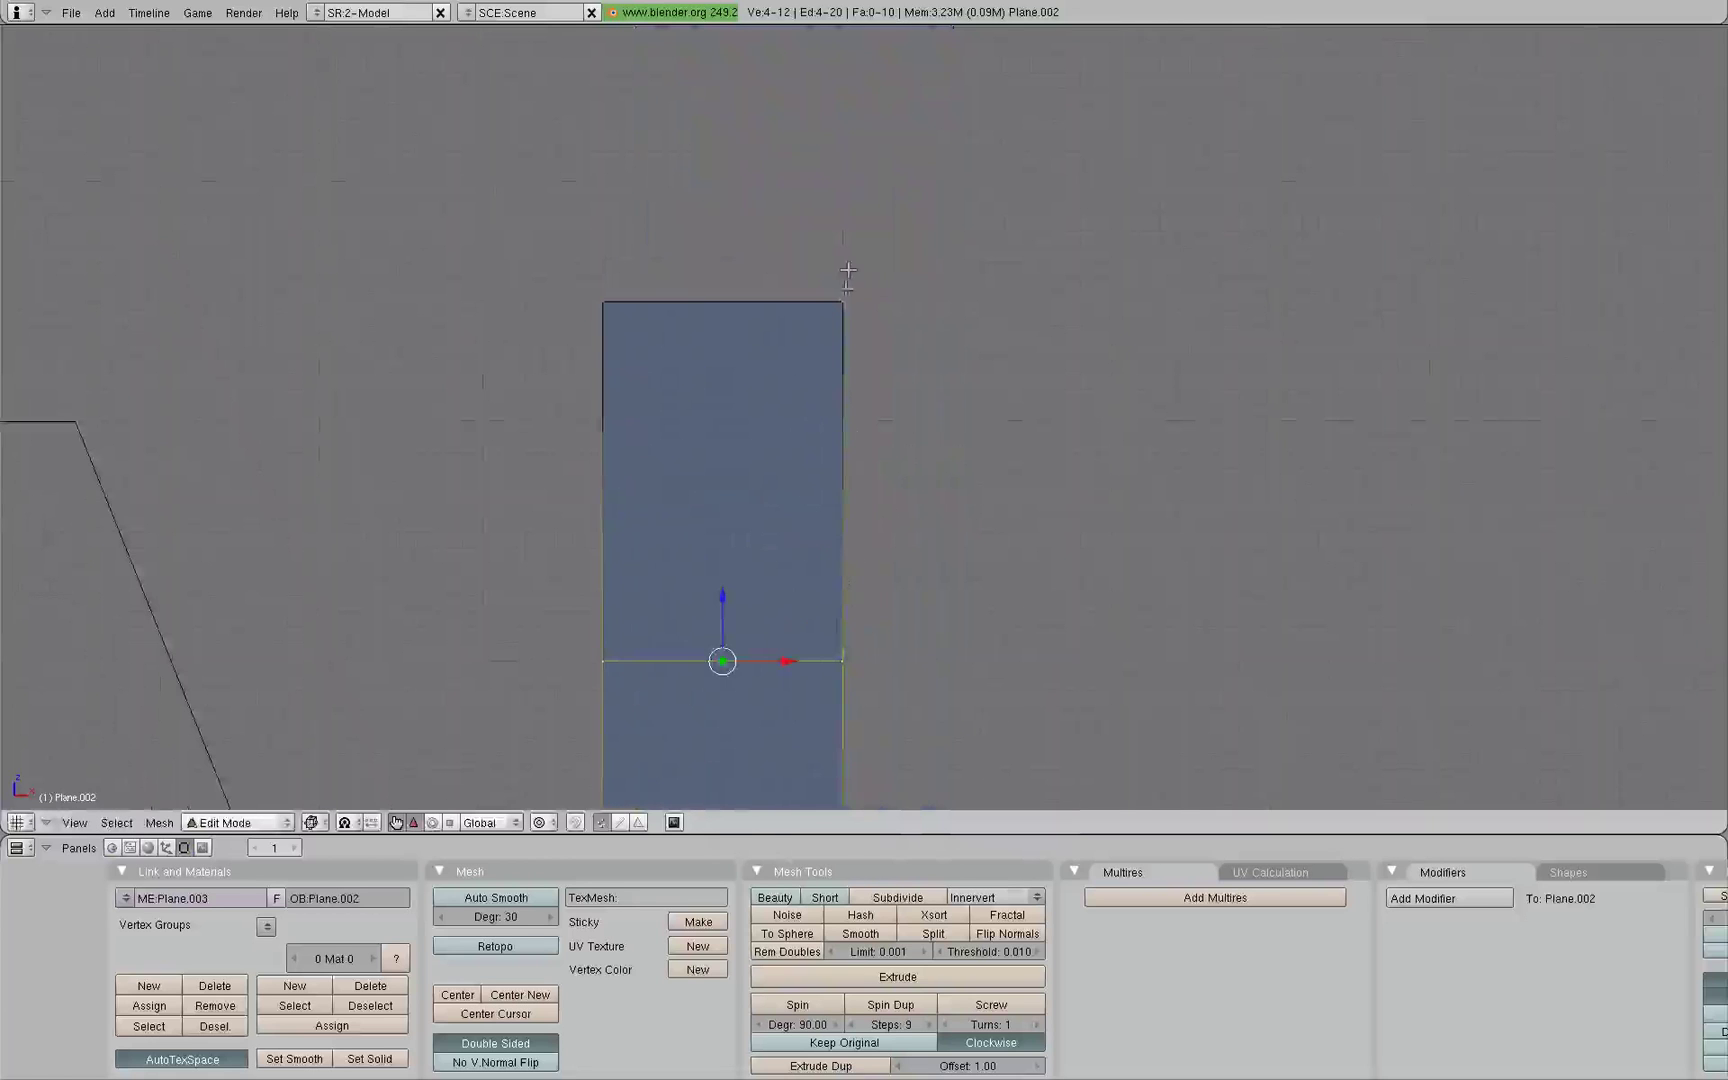
scroll(860, 350, "down", 1)
left_click_drag(774, 508, 771, 594)
key("a")
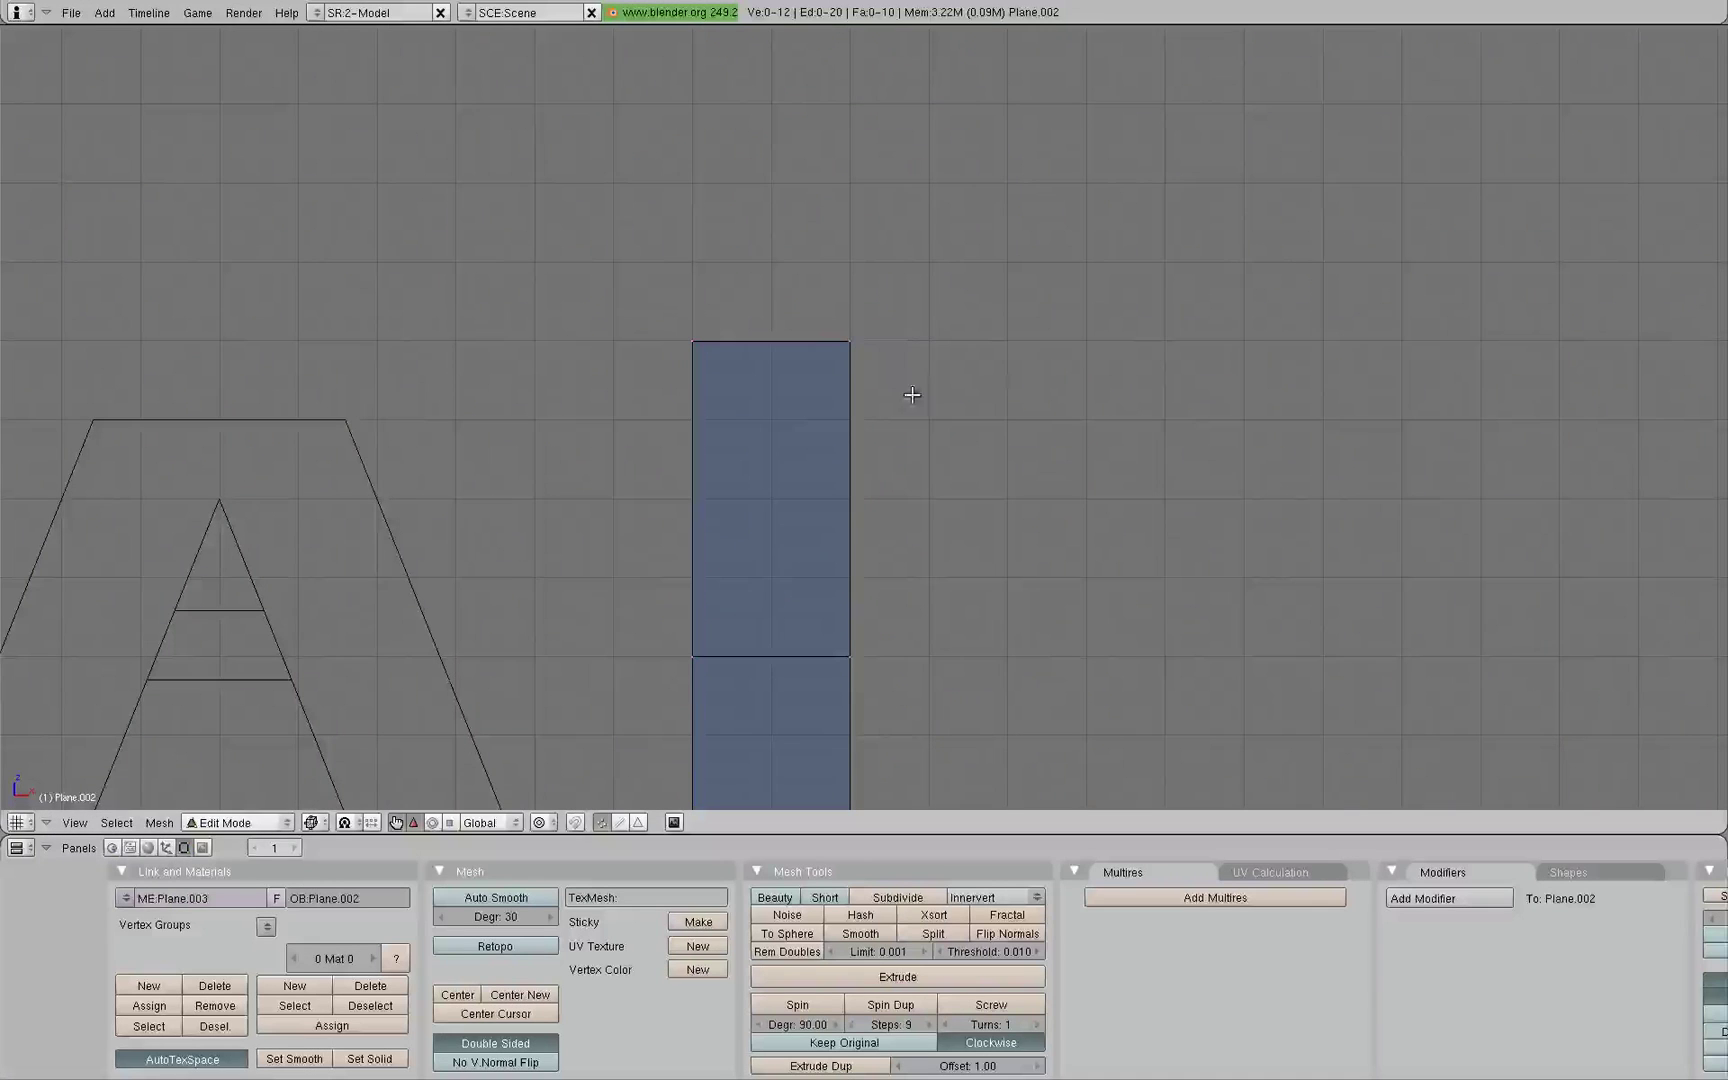
left_click_drag(839, 347, 841, 350)
middle_click_drag(985, 398, 833, 465)
key("KP_1")
middle_click_drag(906, 643, 750, 580, "shift")
right_click(856, 586, "shift")
right_click(856, 586, "shift")
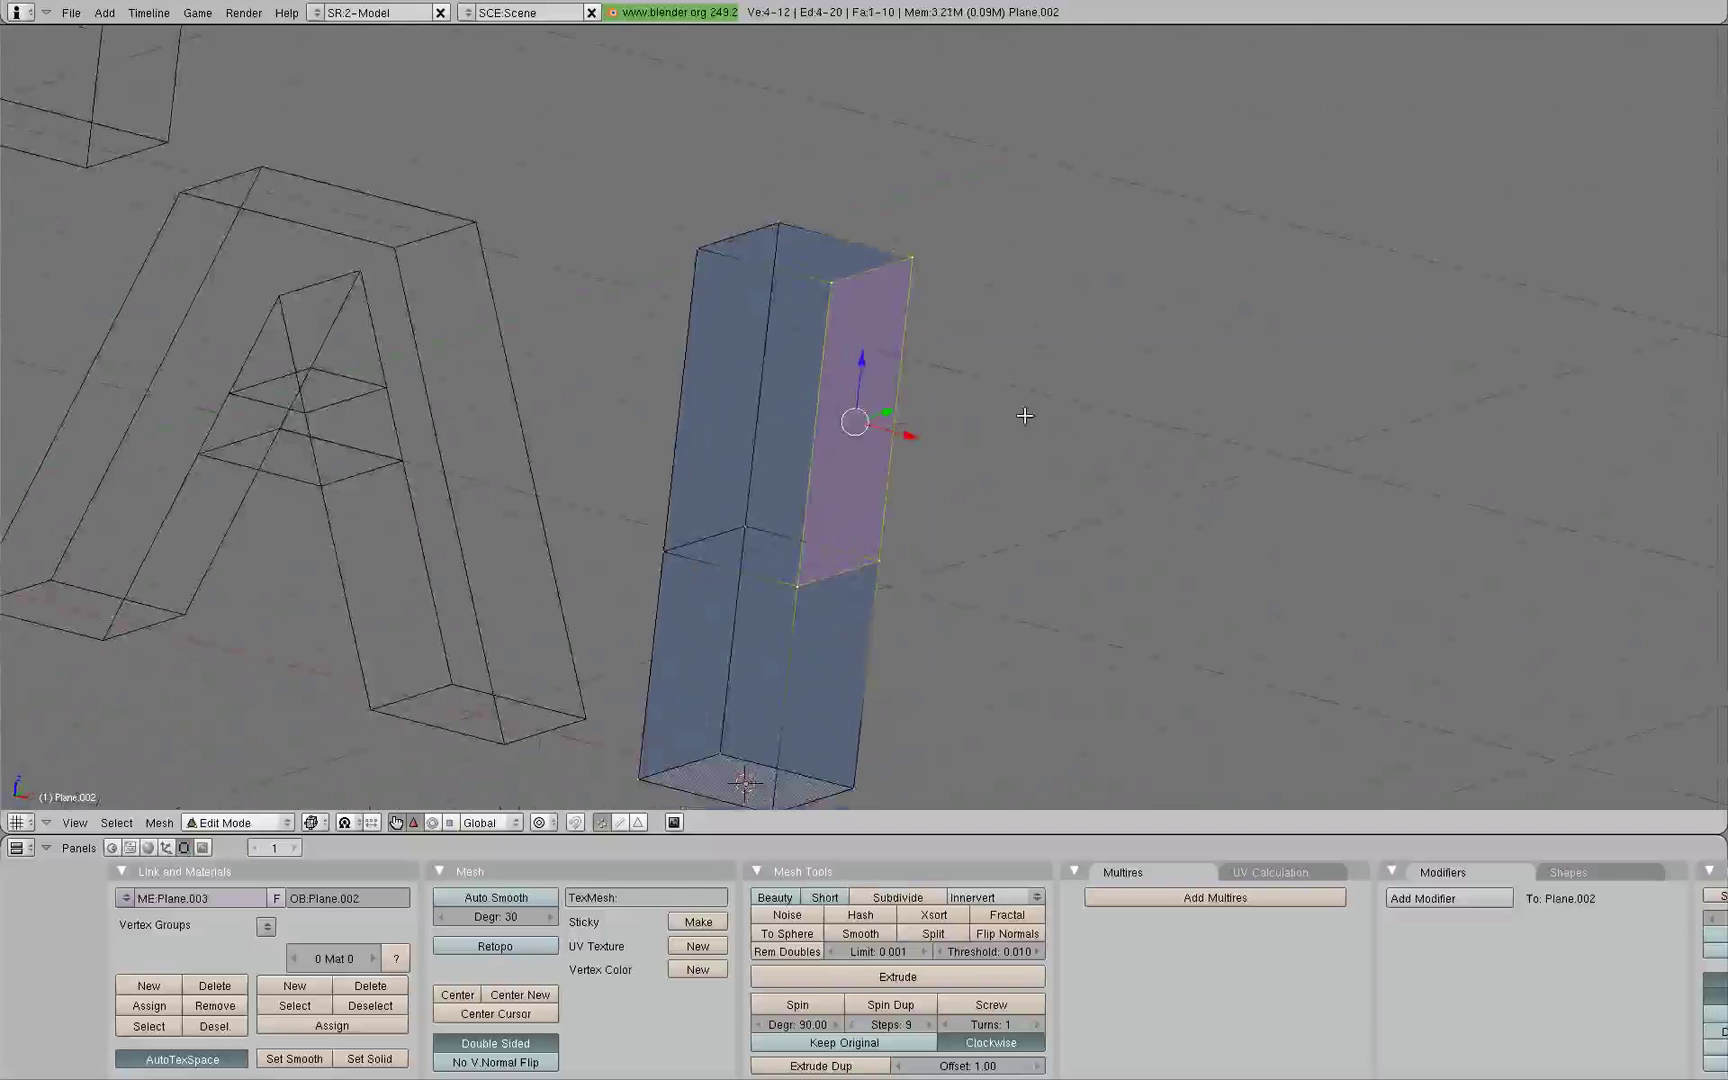
key("KP_1")
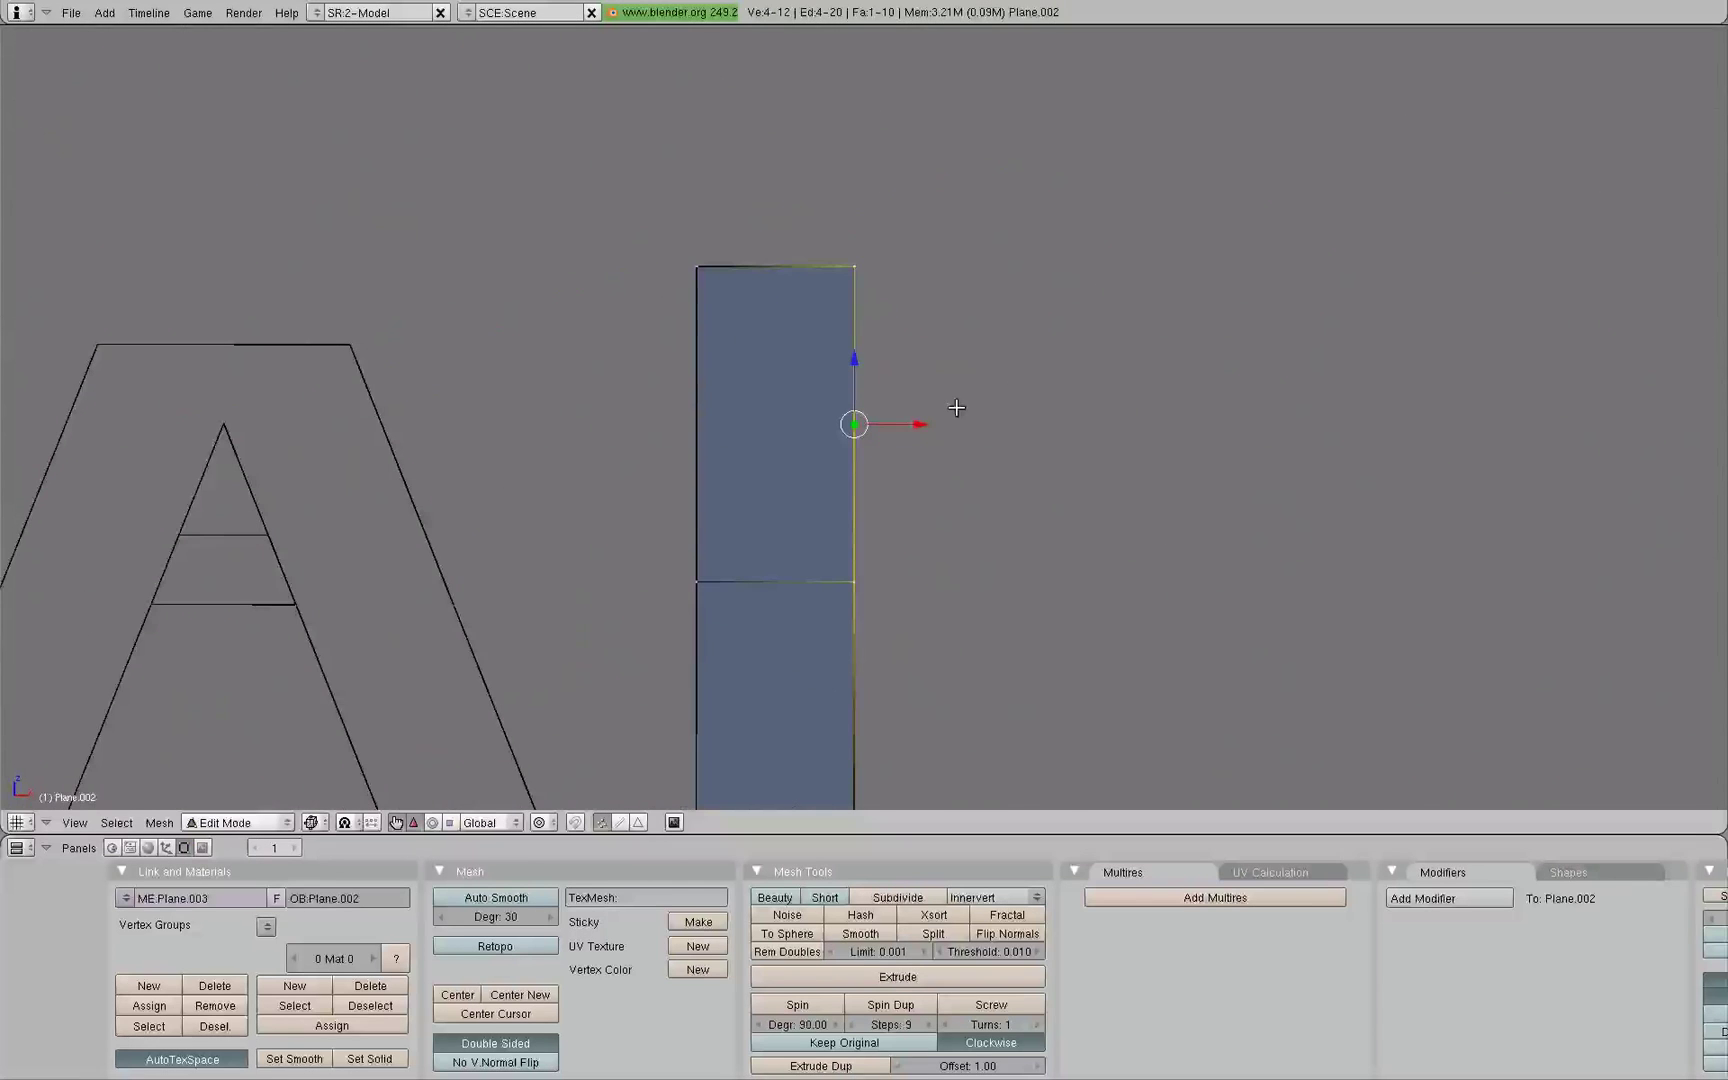
key("e")
key("shift+s")
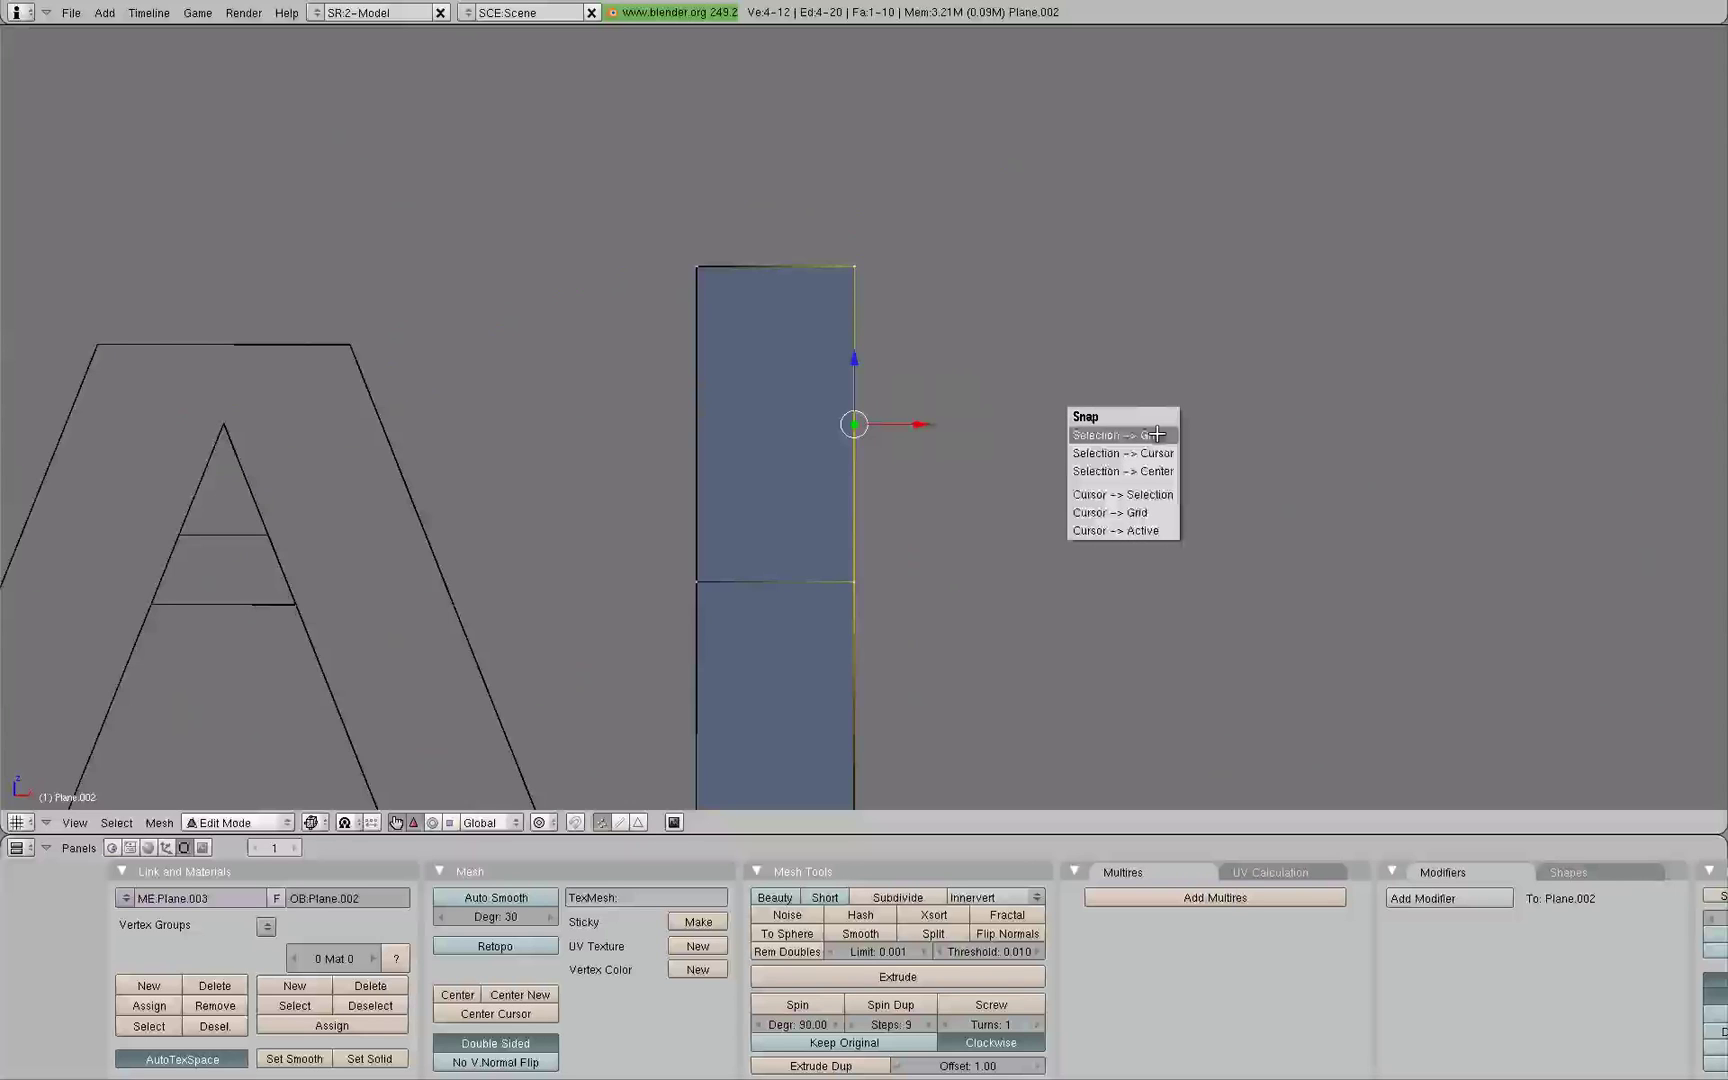
left_click(1146, 512)
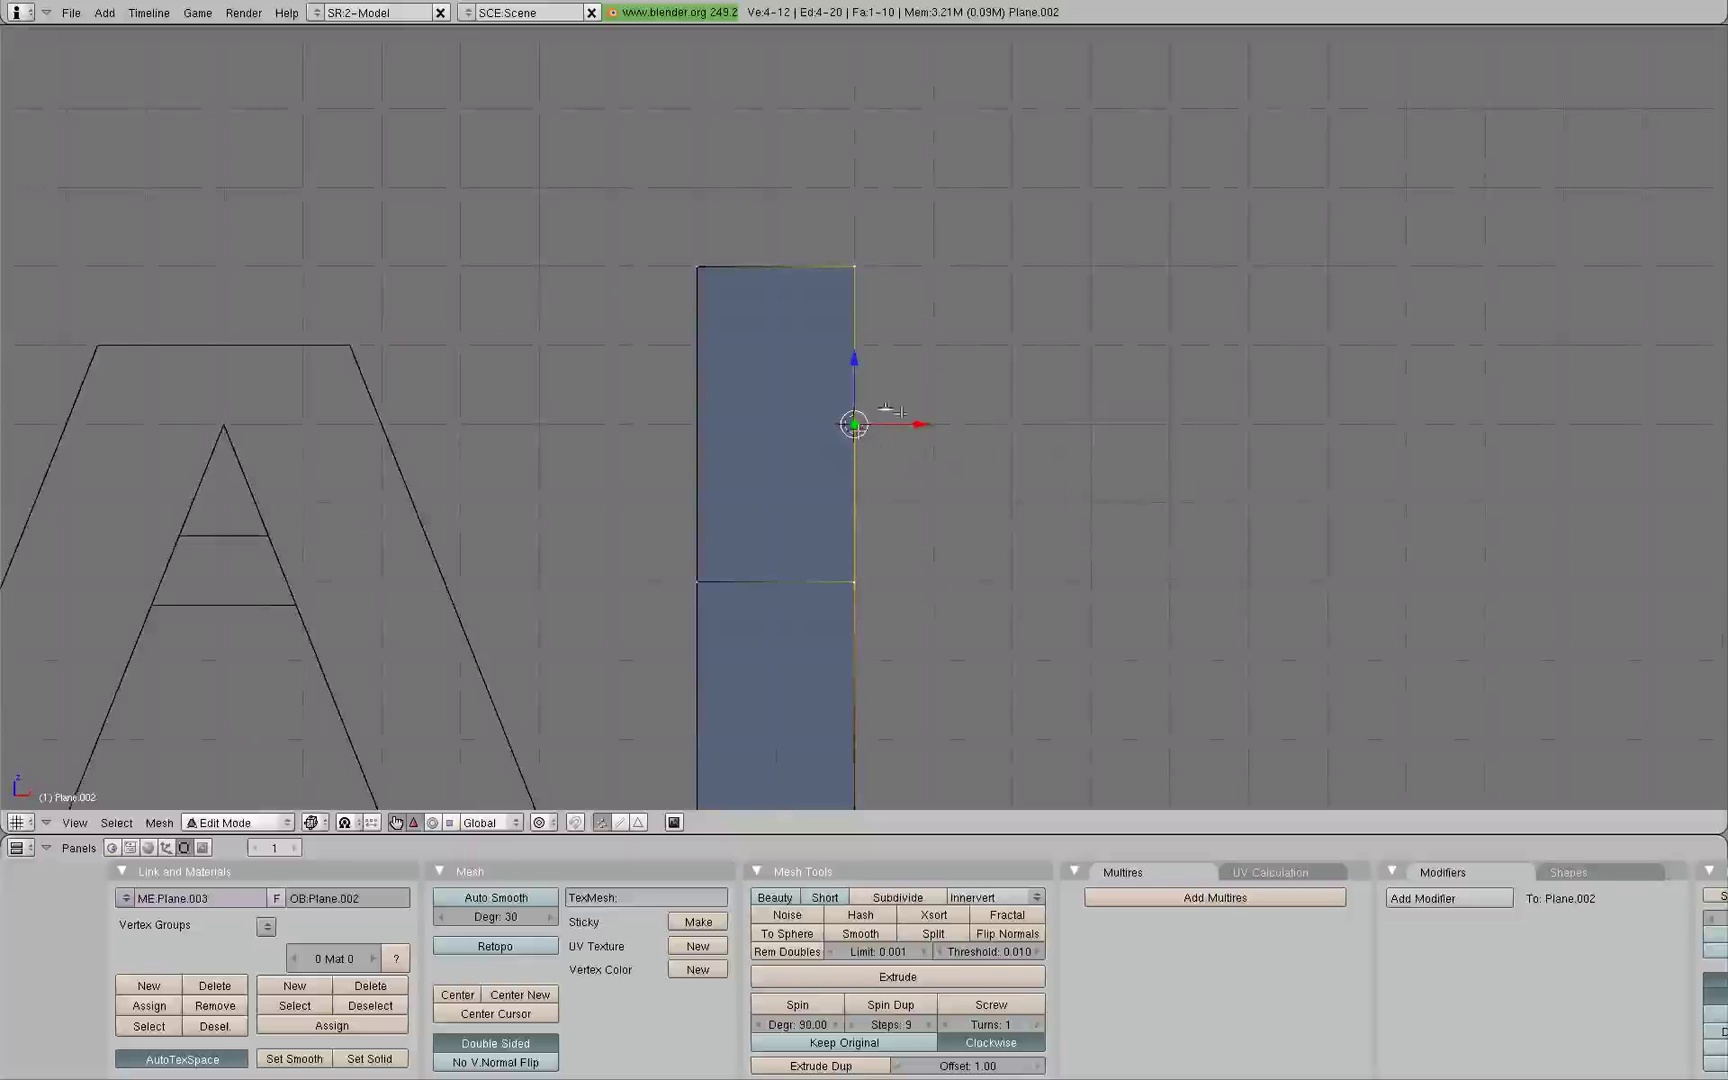
mouse_move(854, 362)
left_mouse_down()
mouse_move(854, 324)
mouse_move(854, 342)
left_mouse_up()
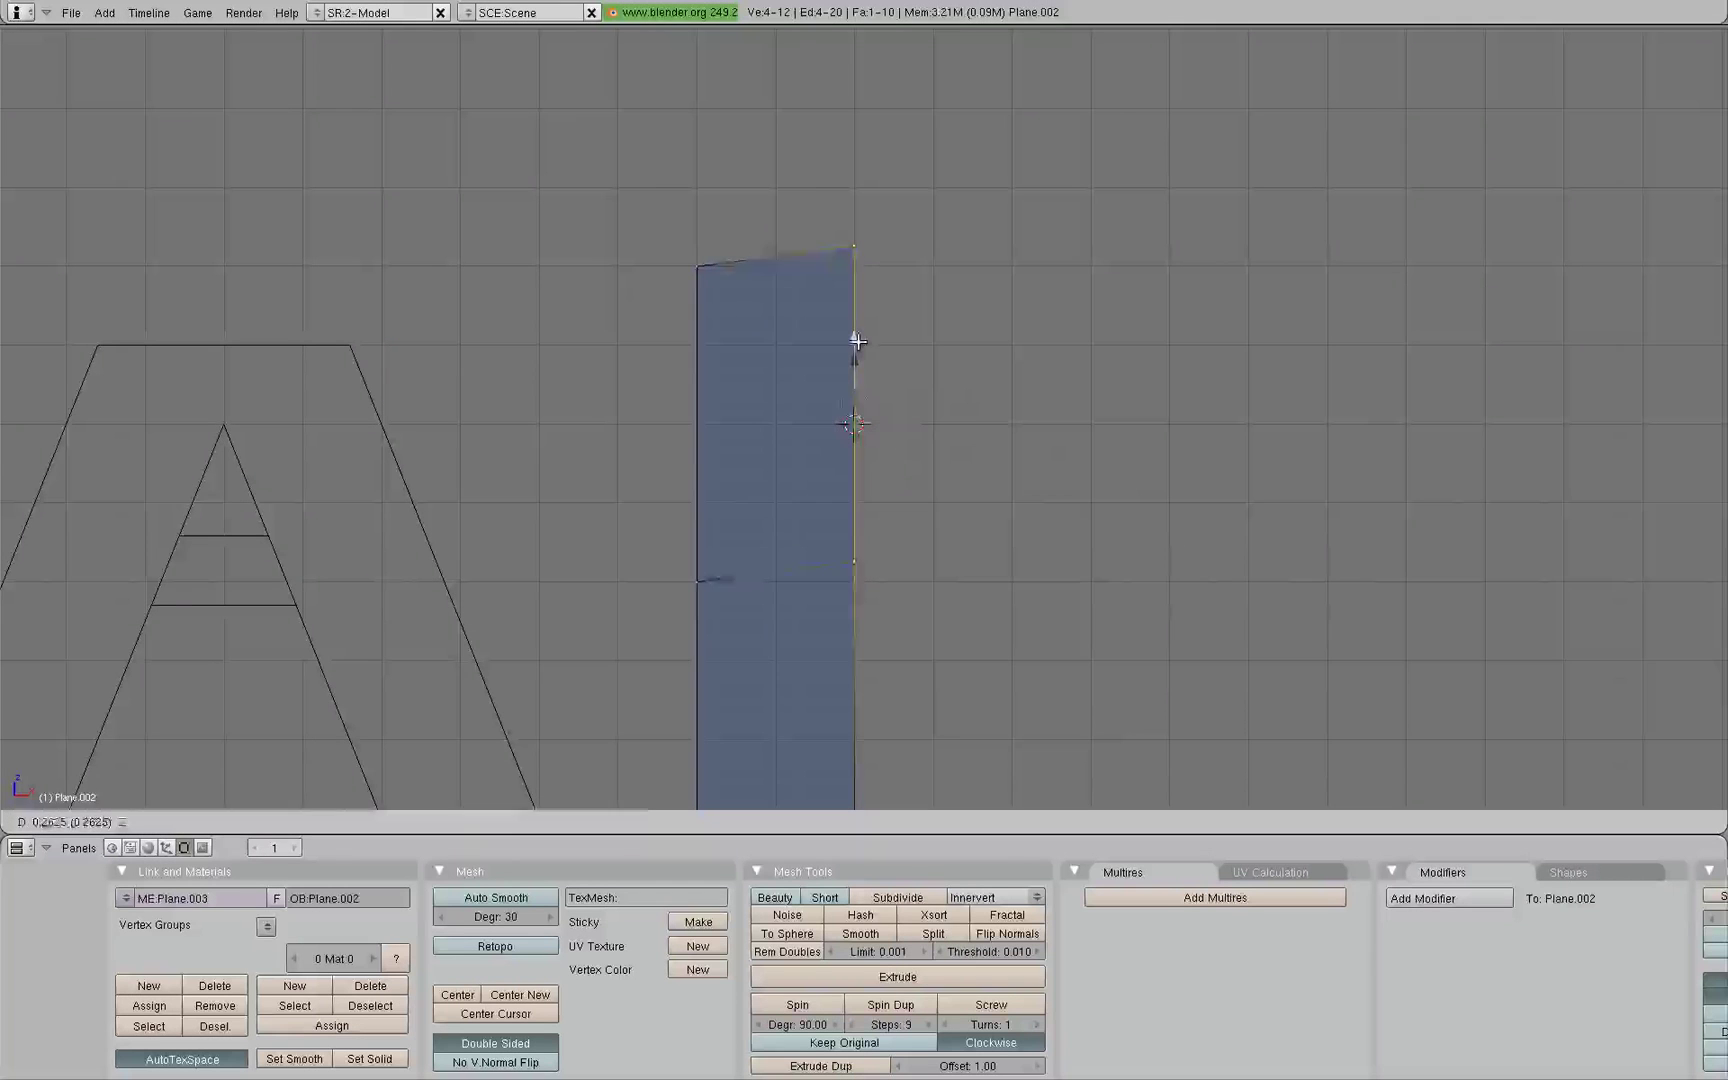
right_click(854, 342)
middle_click_drag(902, 414, 842, 449)
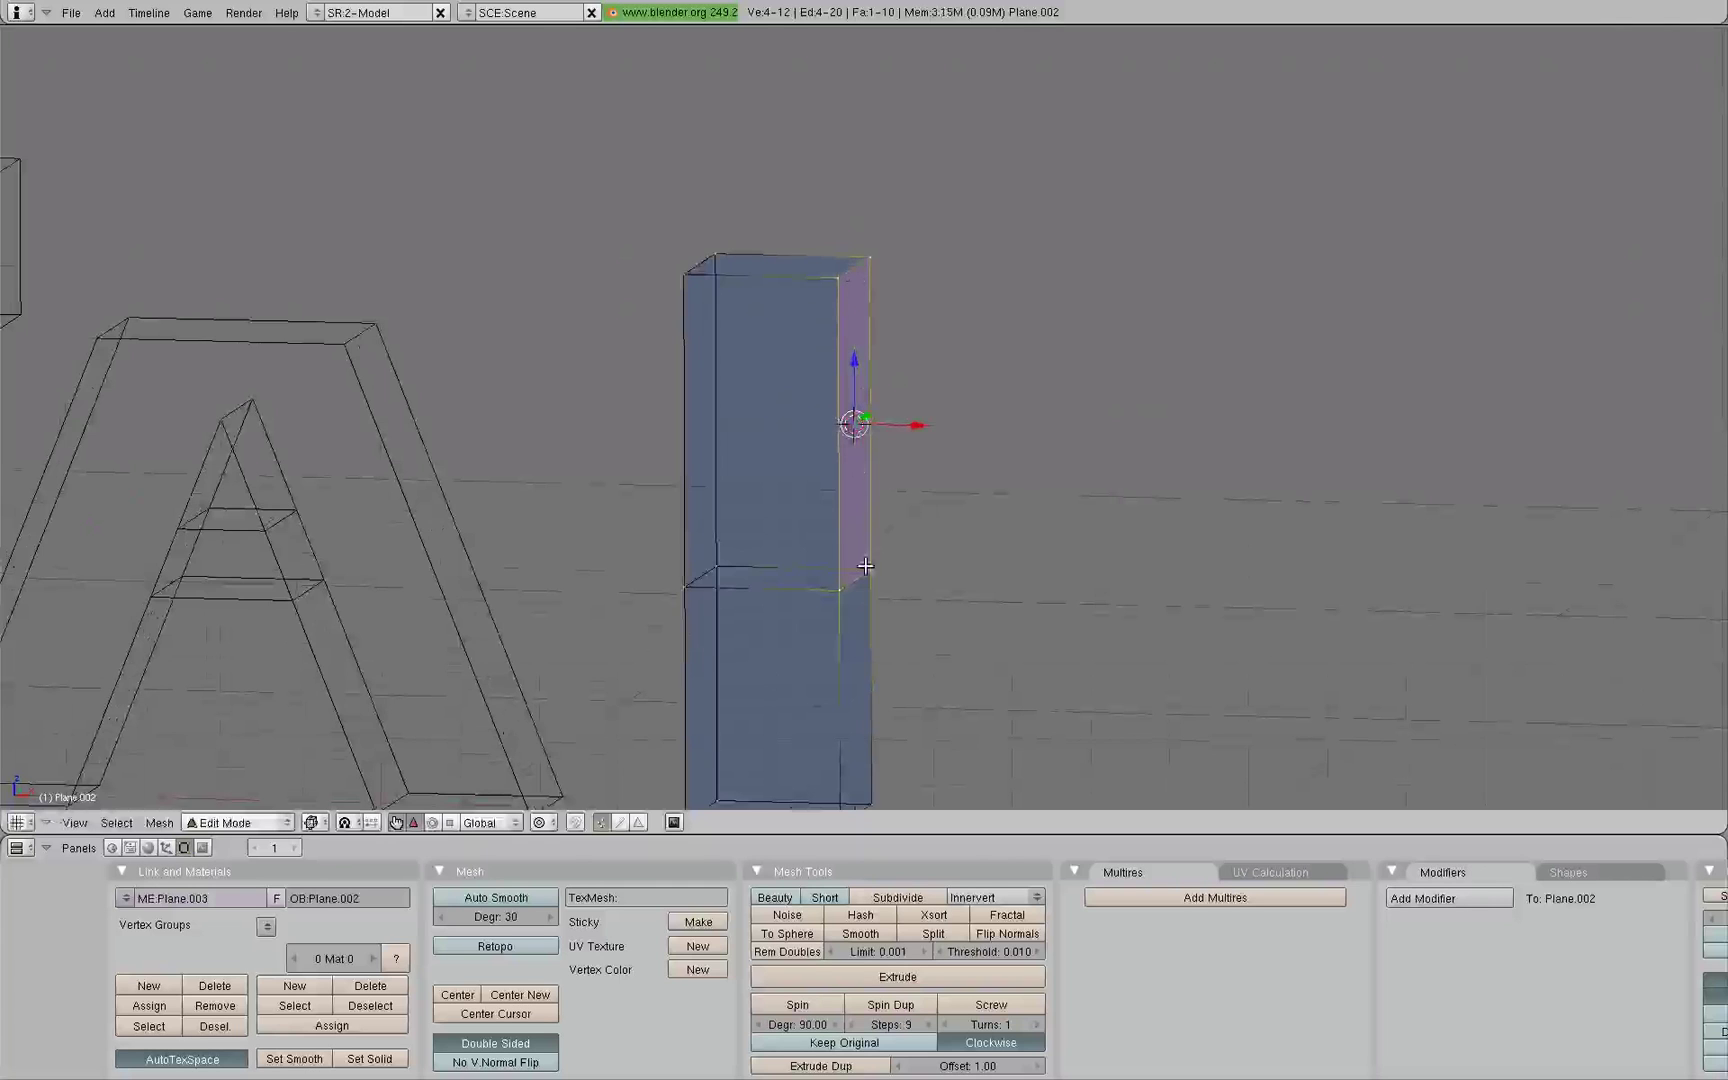
key("KP_1")
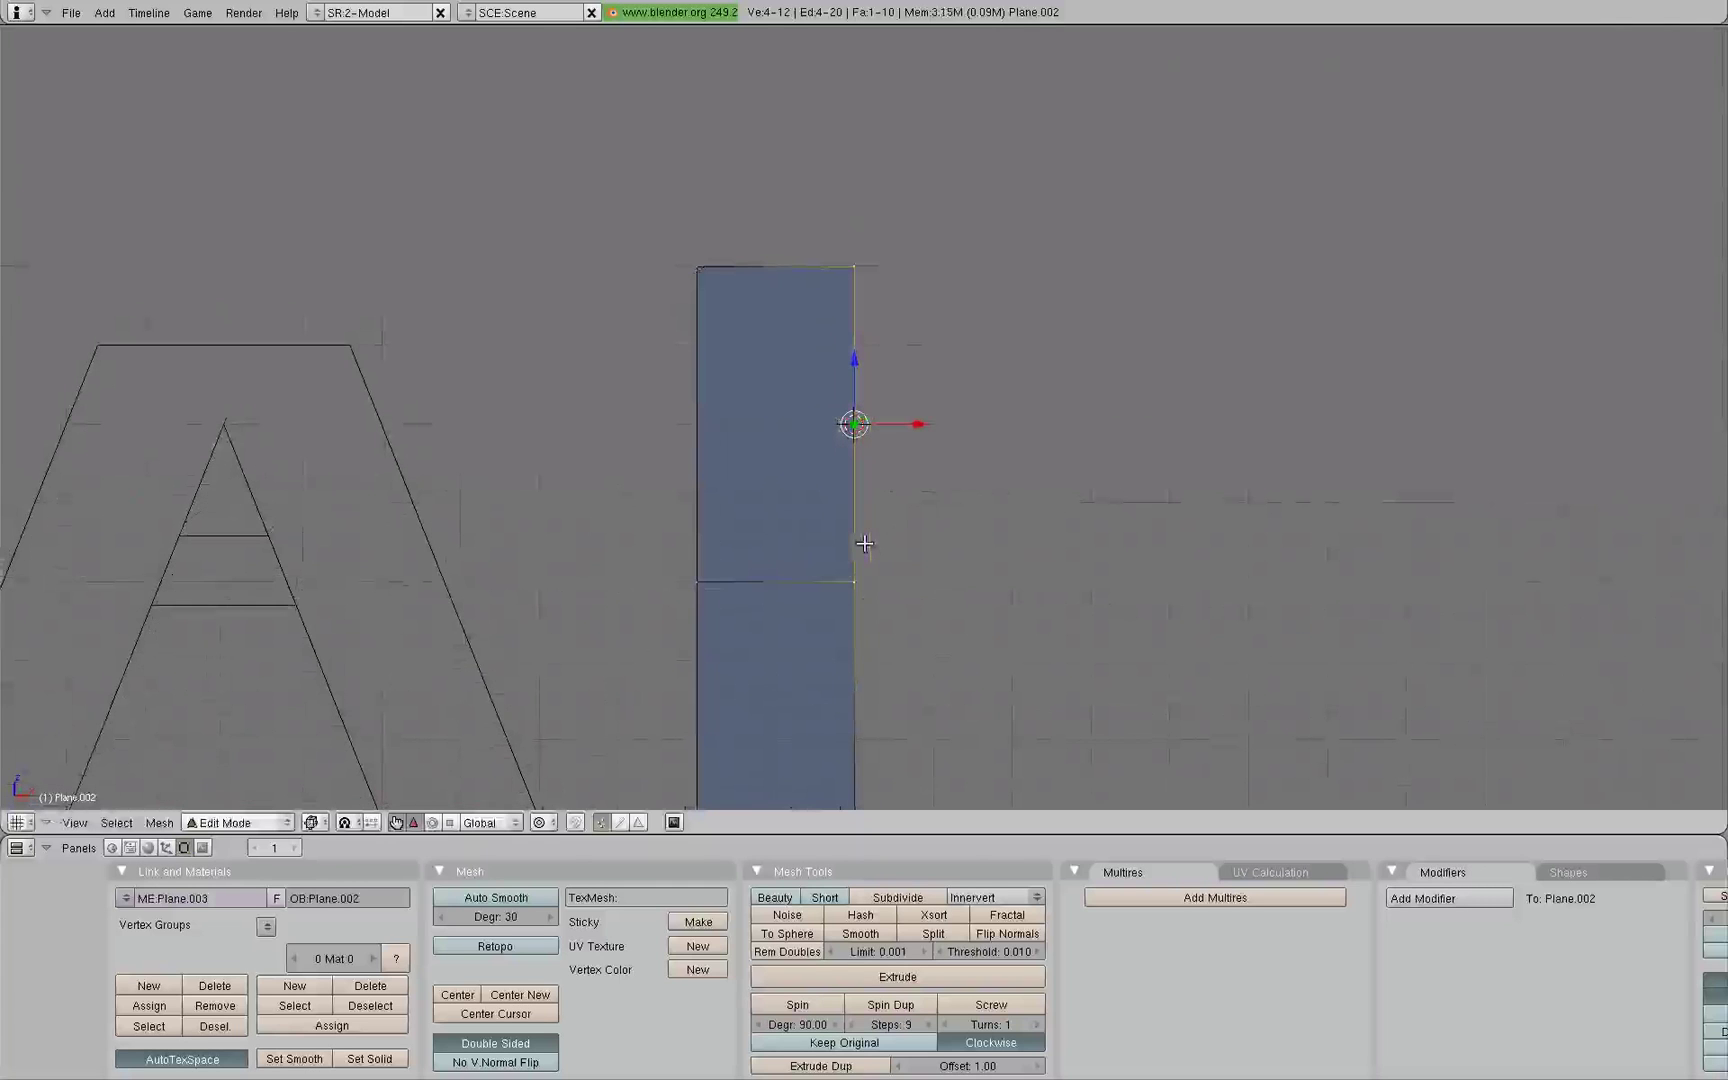
middle_click_drag(845, 243, 815, 300)
right_click(856, 262)
key("KP_1")
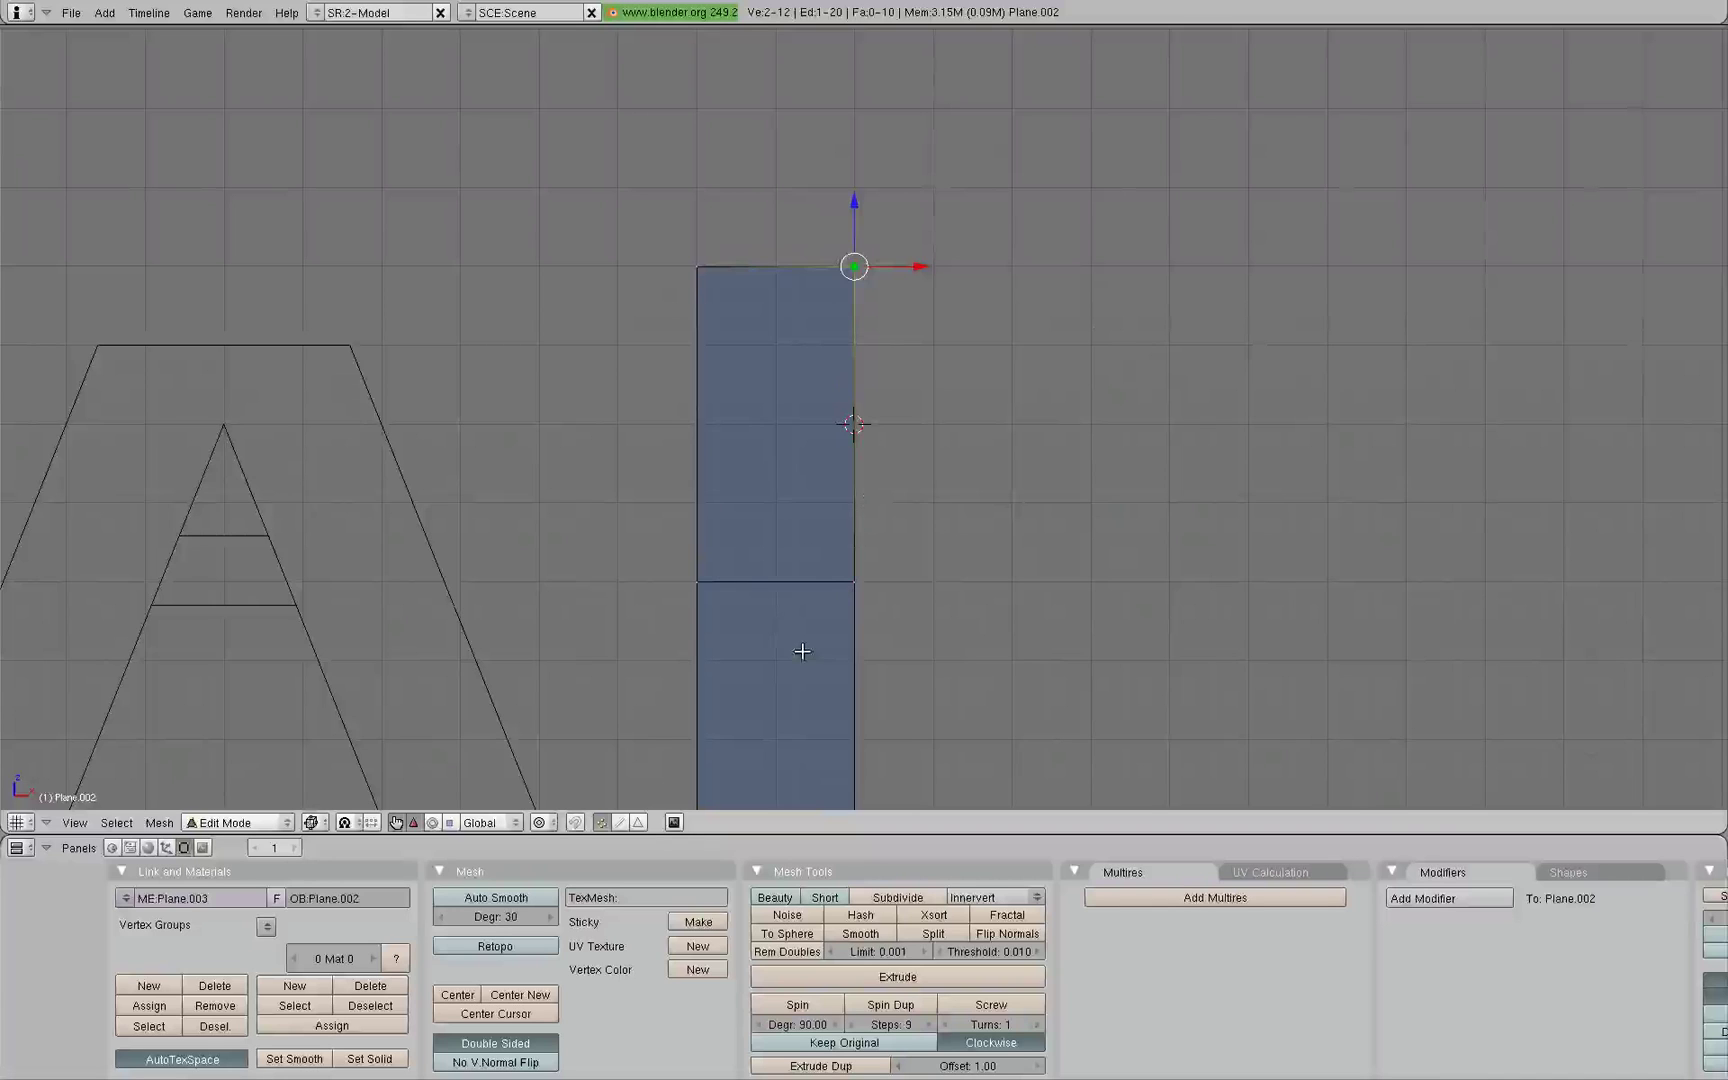
- Select the horizontal edge loop and move it up along Z to 1 grid unit below the bar's top
right_click(697, 582)
right_click(854, 582, "shift")
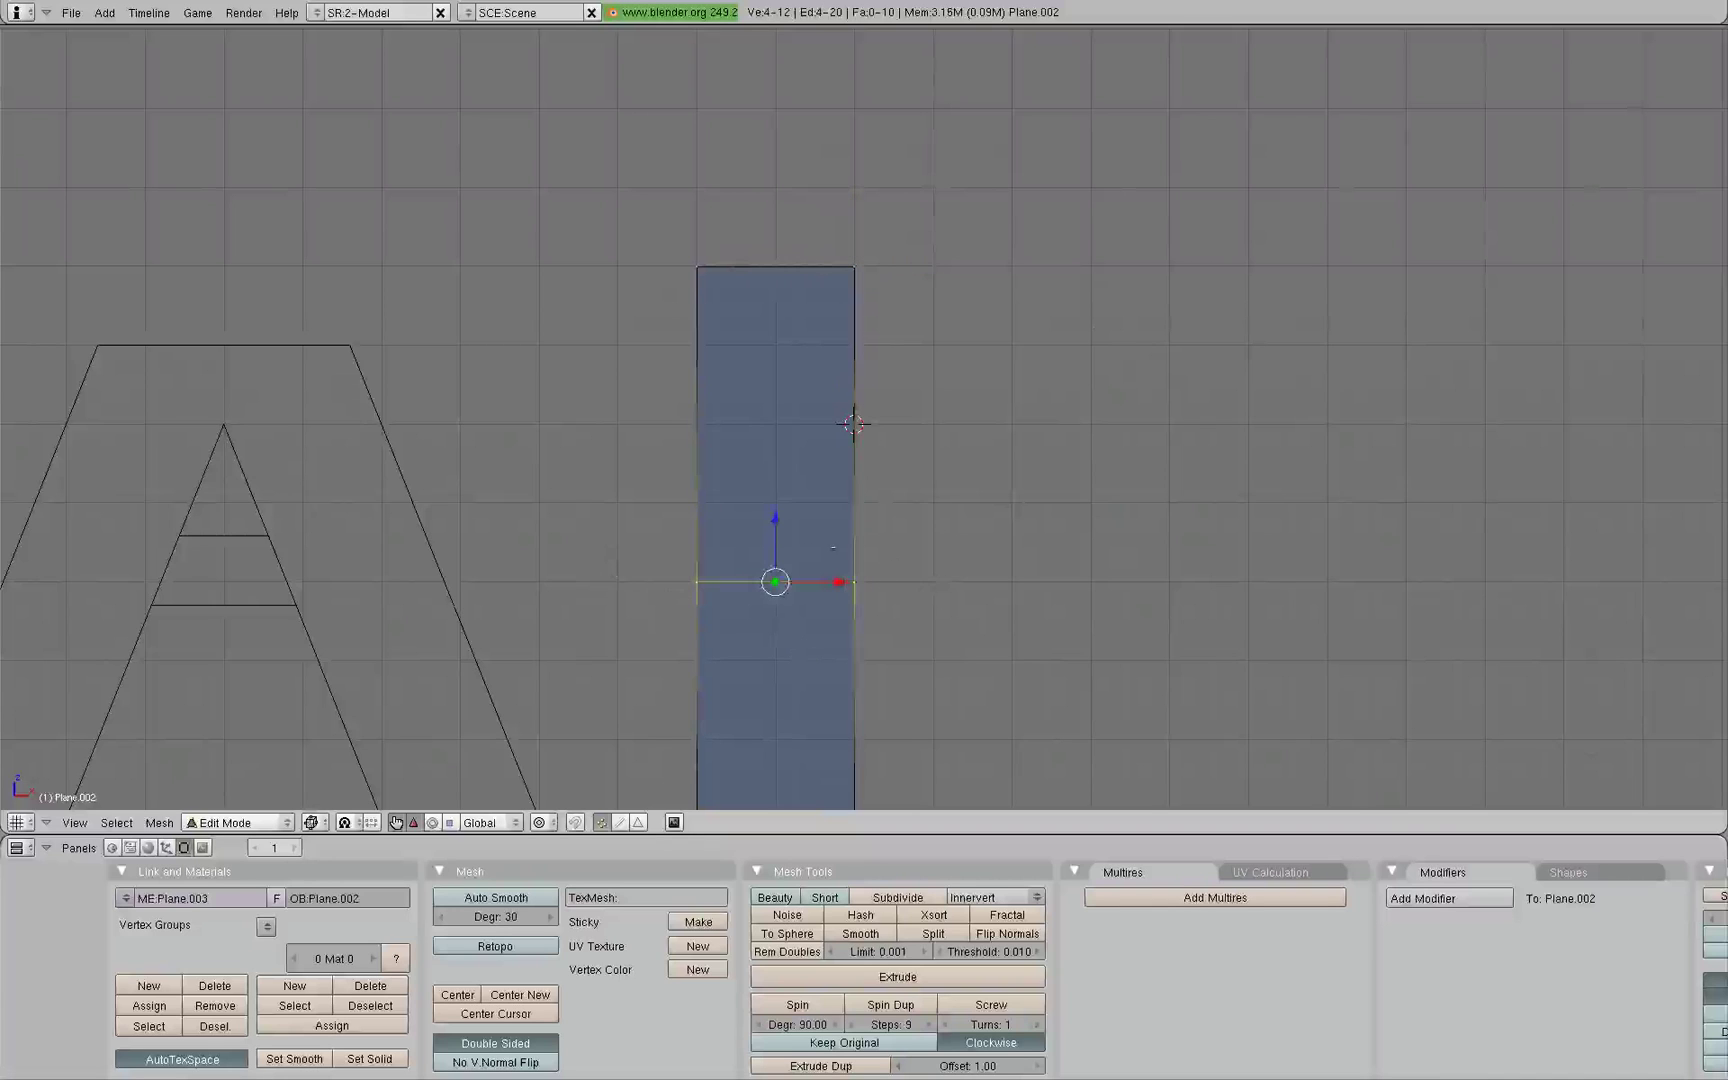
left_click_drag(771, 523, 794, 288)
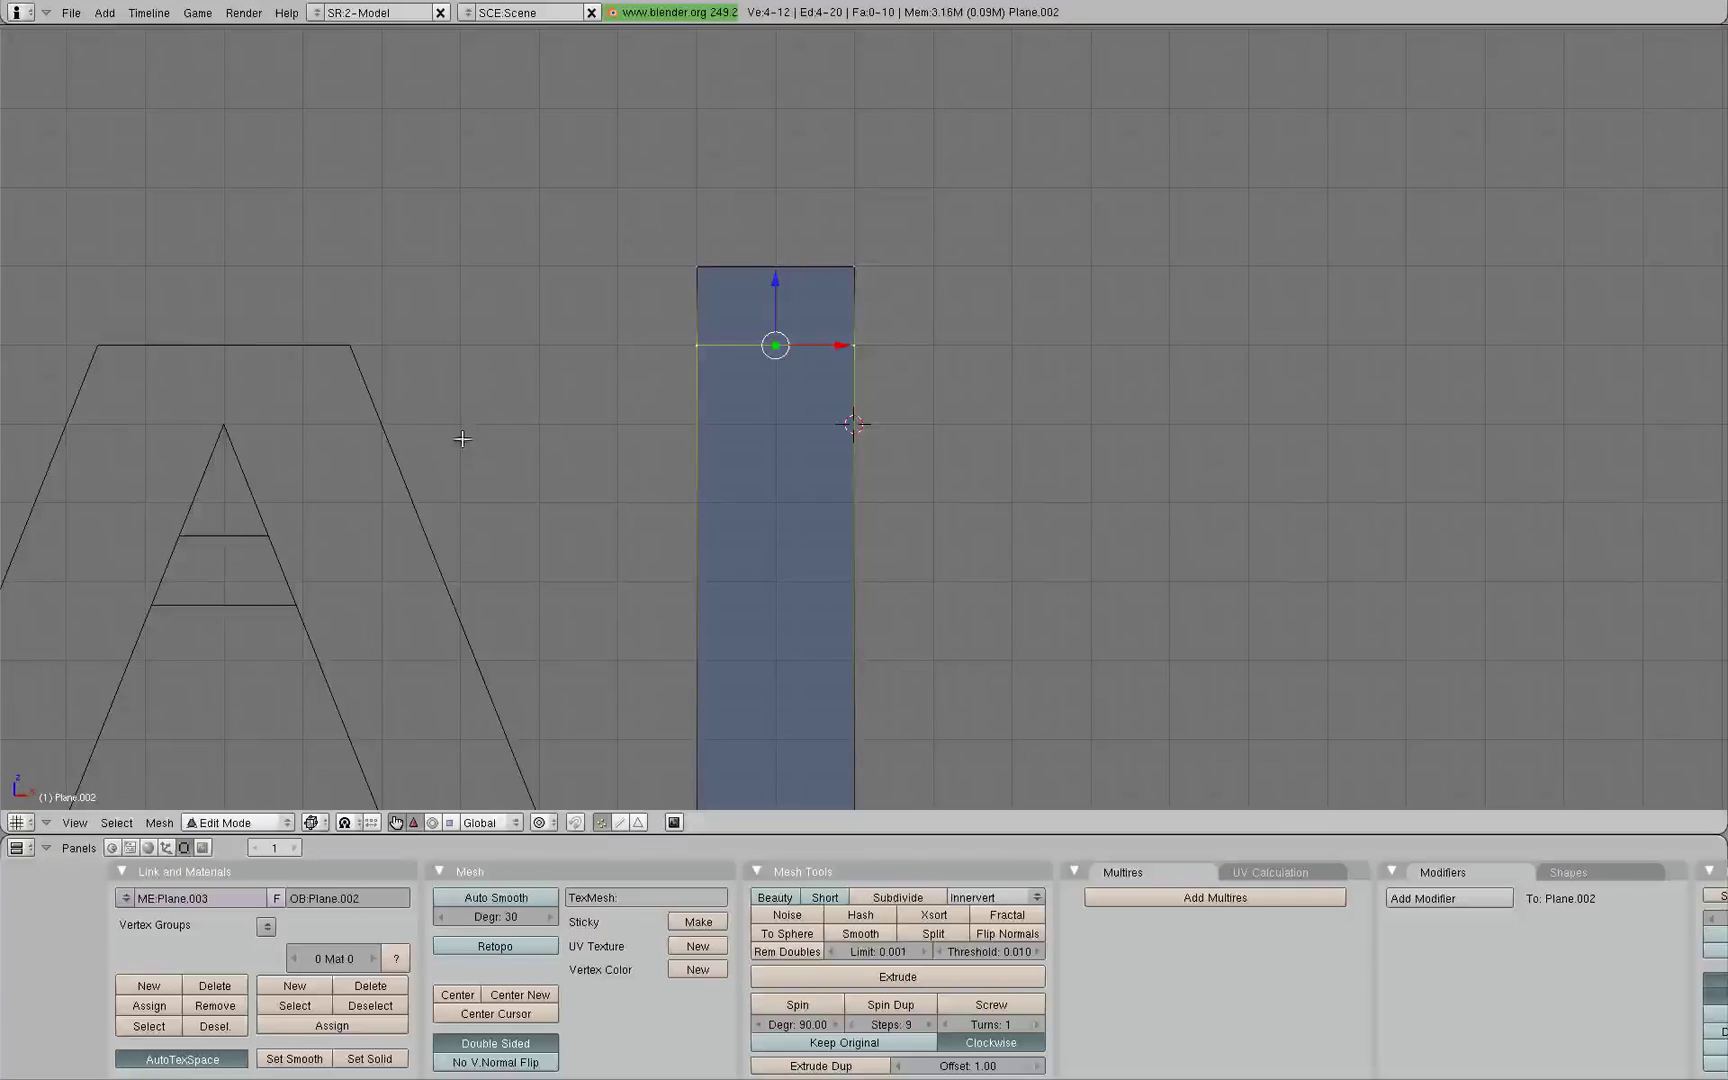
- Deselect everything and circle-select the vertices of the short top side face facing away from the A
key("a")
key("b")
key("b")
left_click_drag(870, 236, 860, 326)
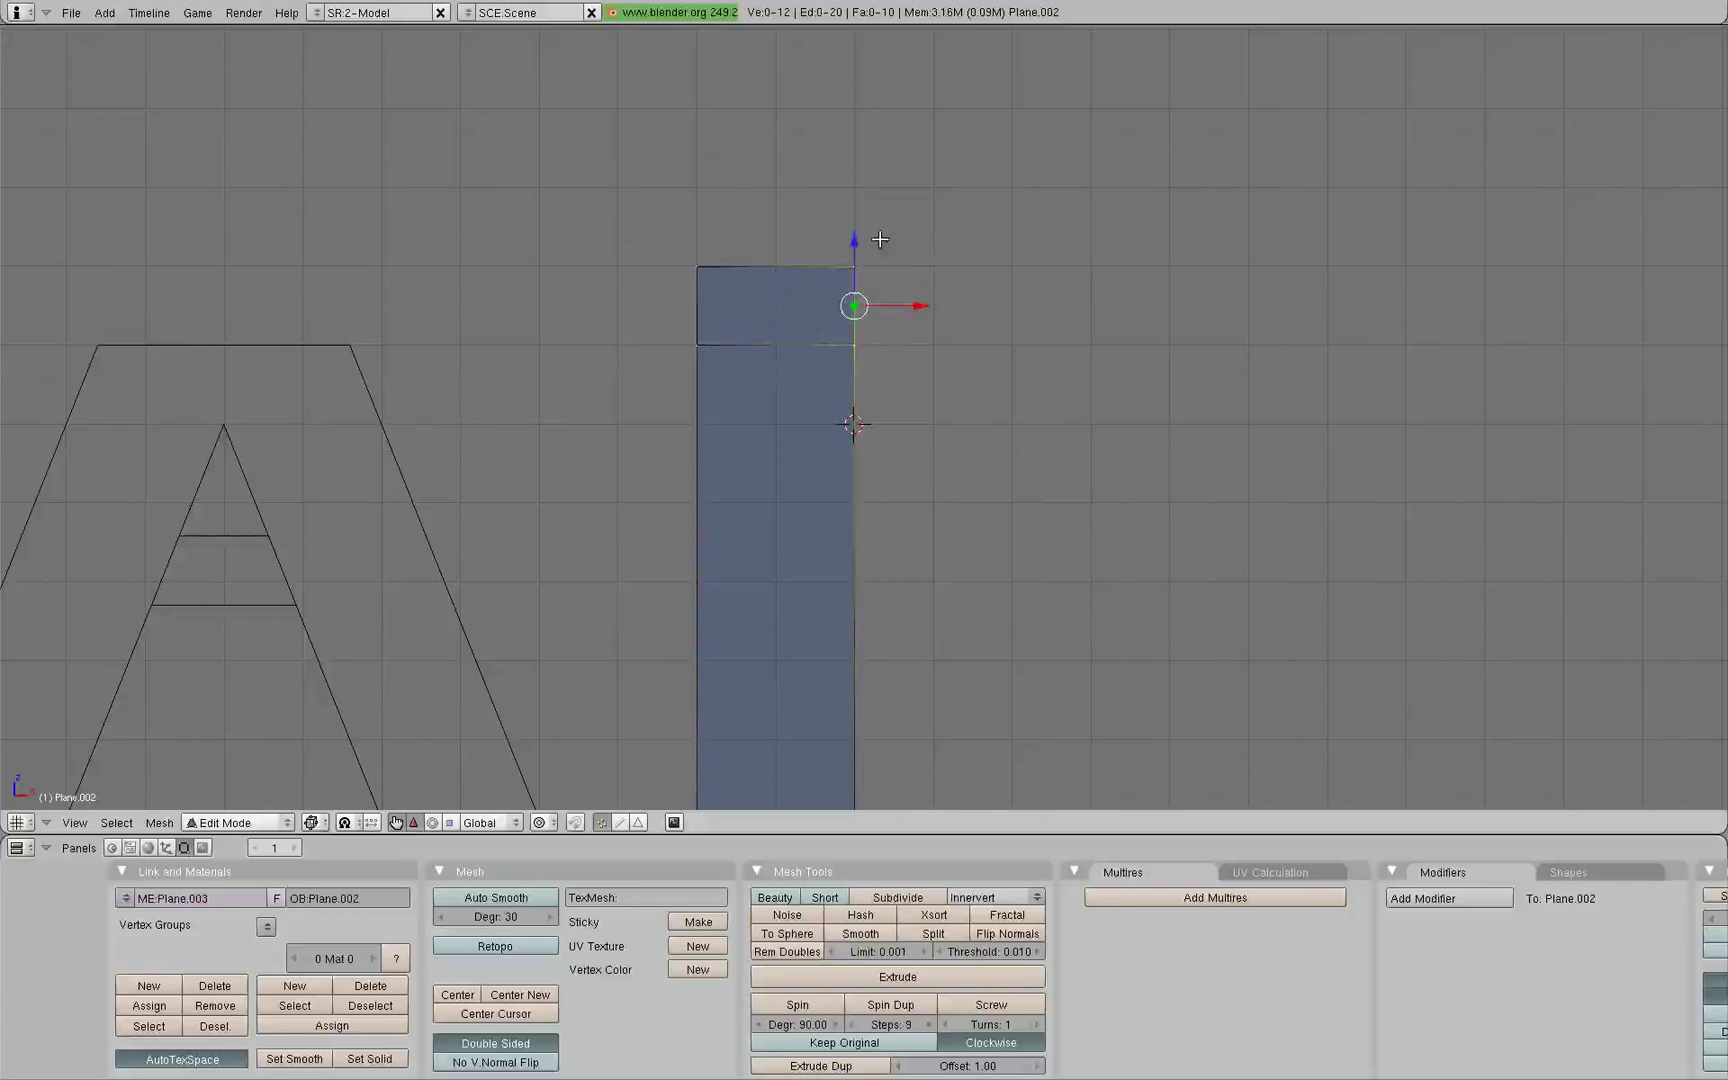
key("ctrl+z")
key("ctrl+z")
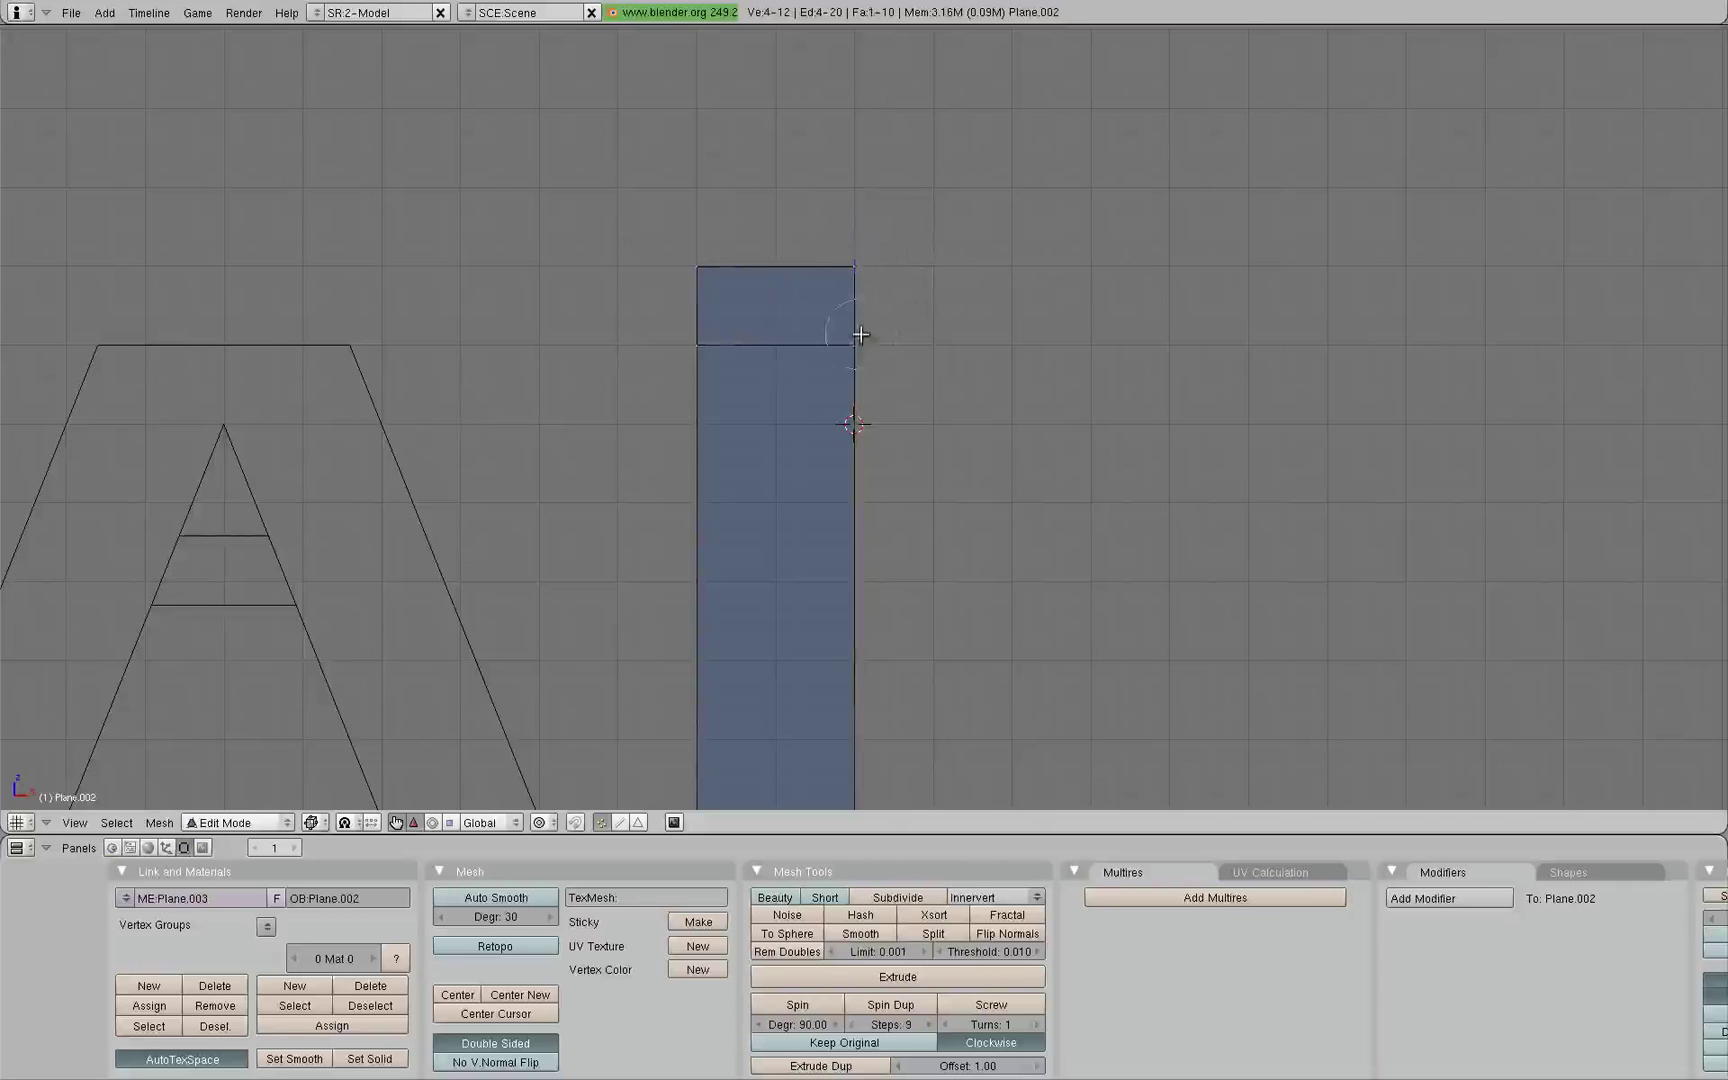
key("ctrl+shift+z")
key("ctrl+shift+z")
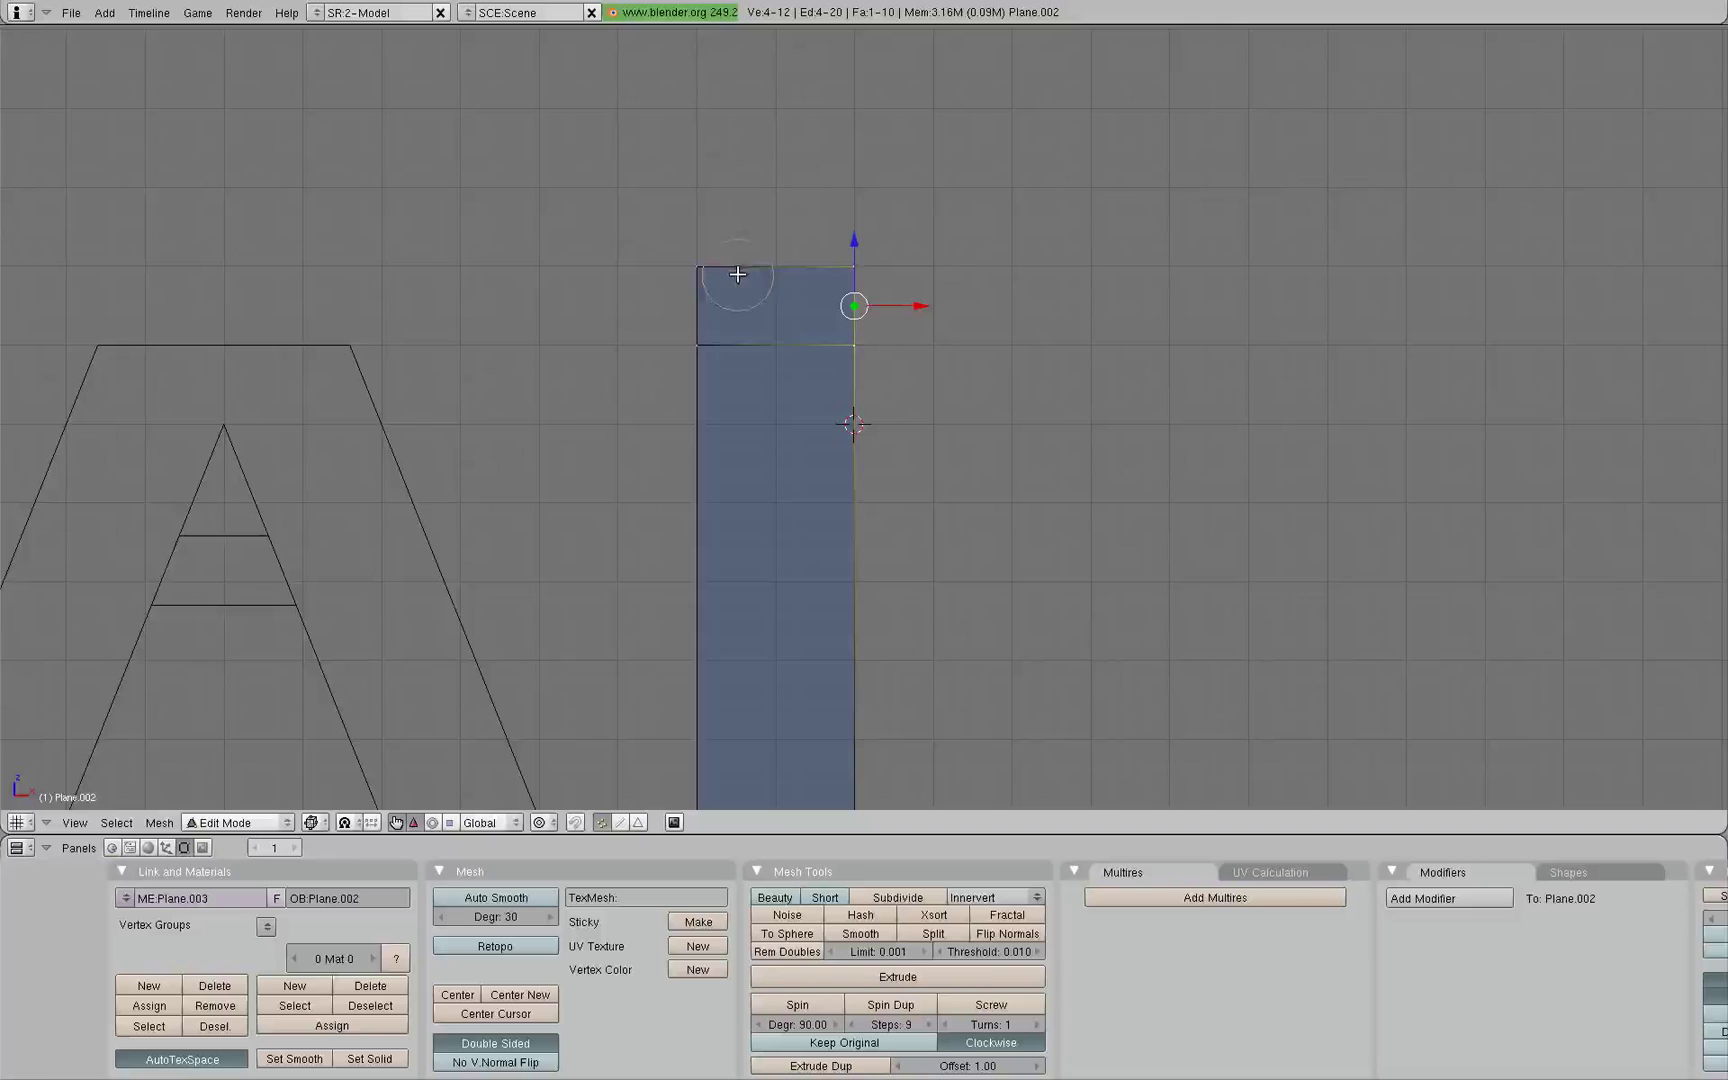
right_click(738, 274)
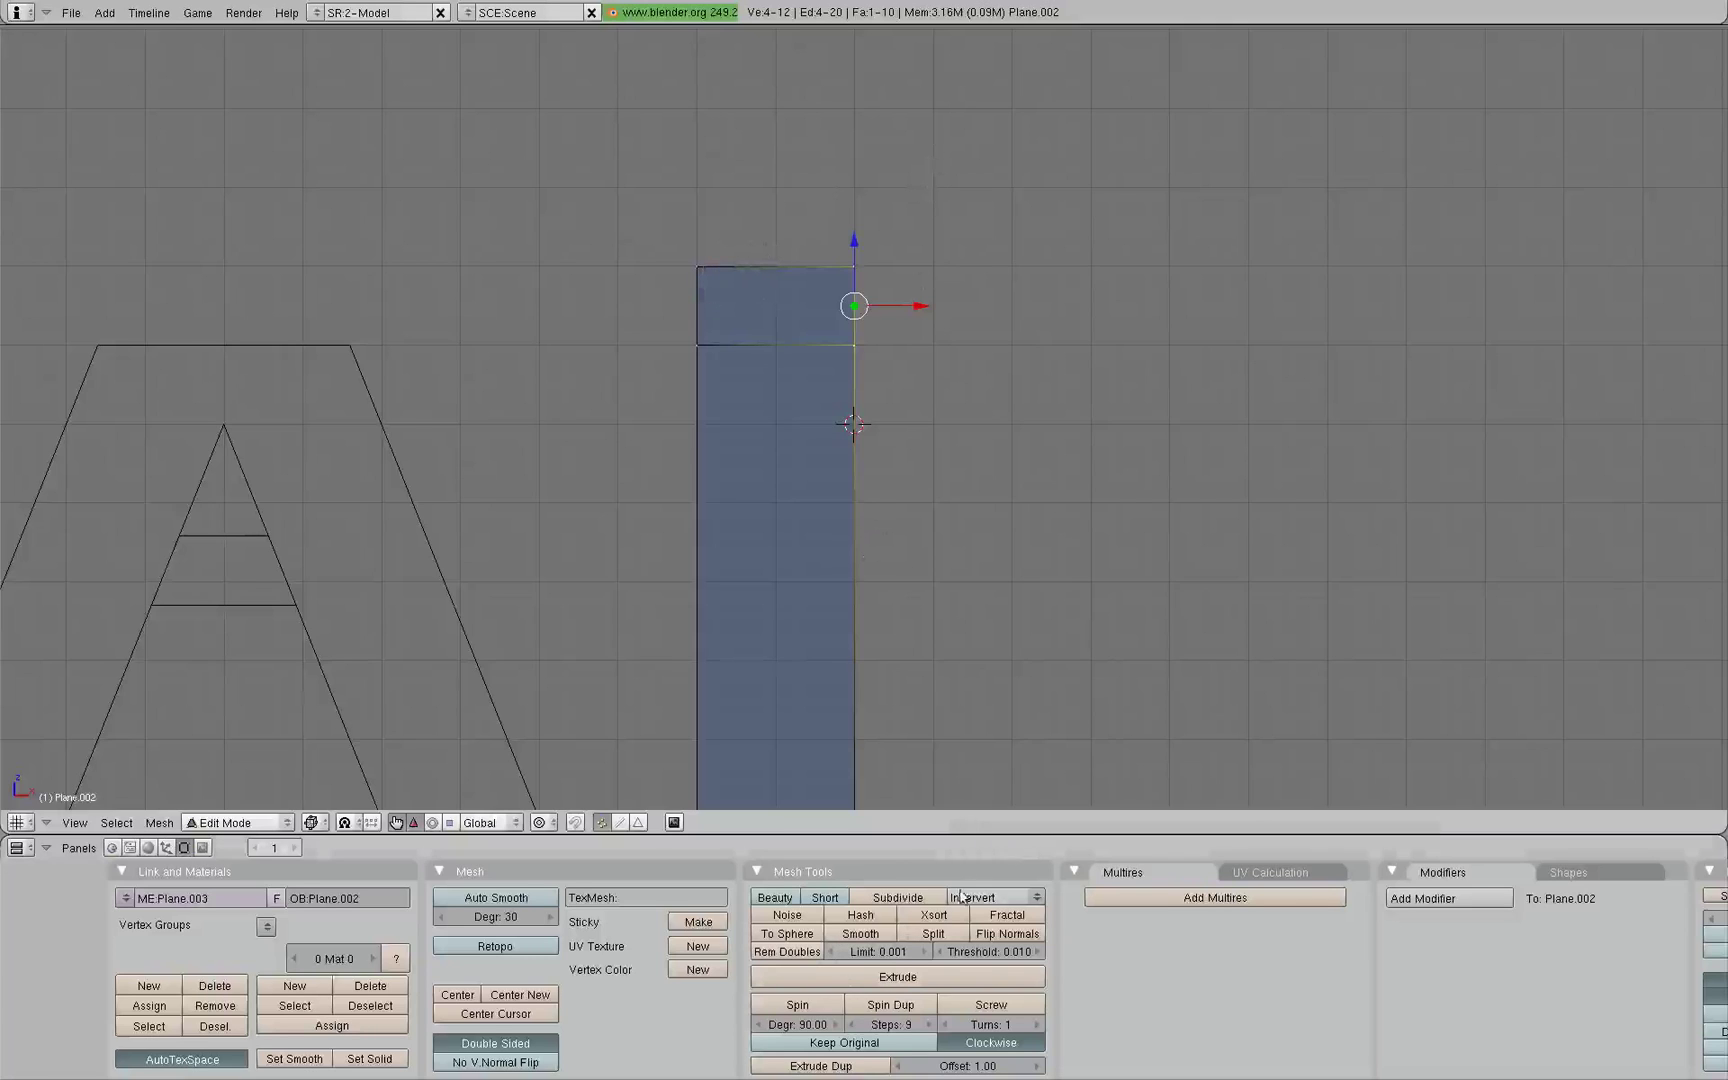
- Enlarge the buttons area and set the Spin angle to 180 degrees
left_click_drag(948, 833, 950, 758)
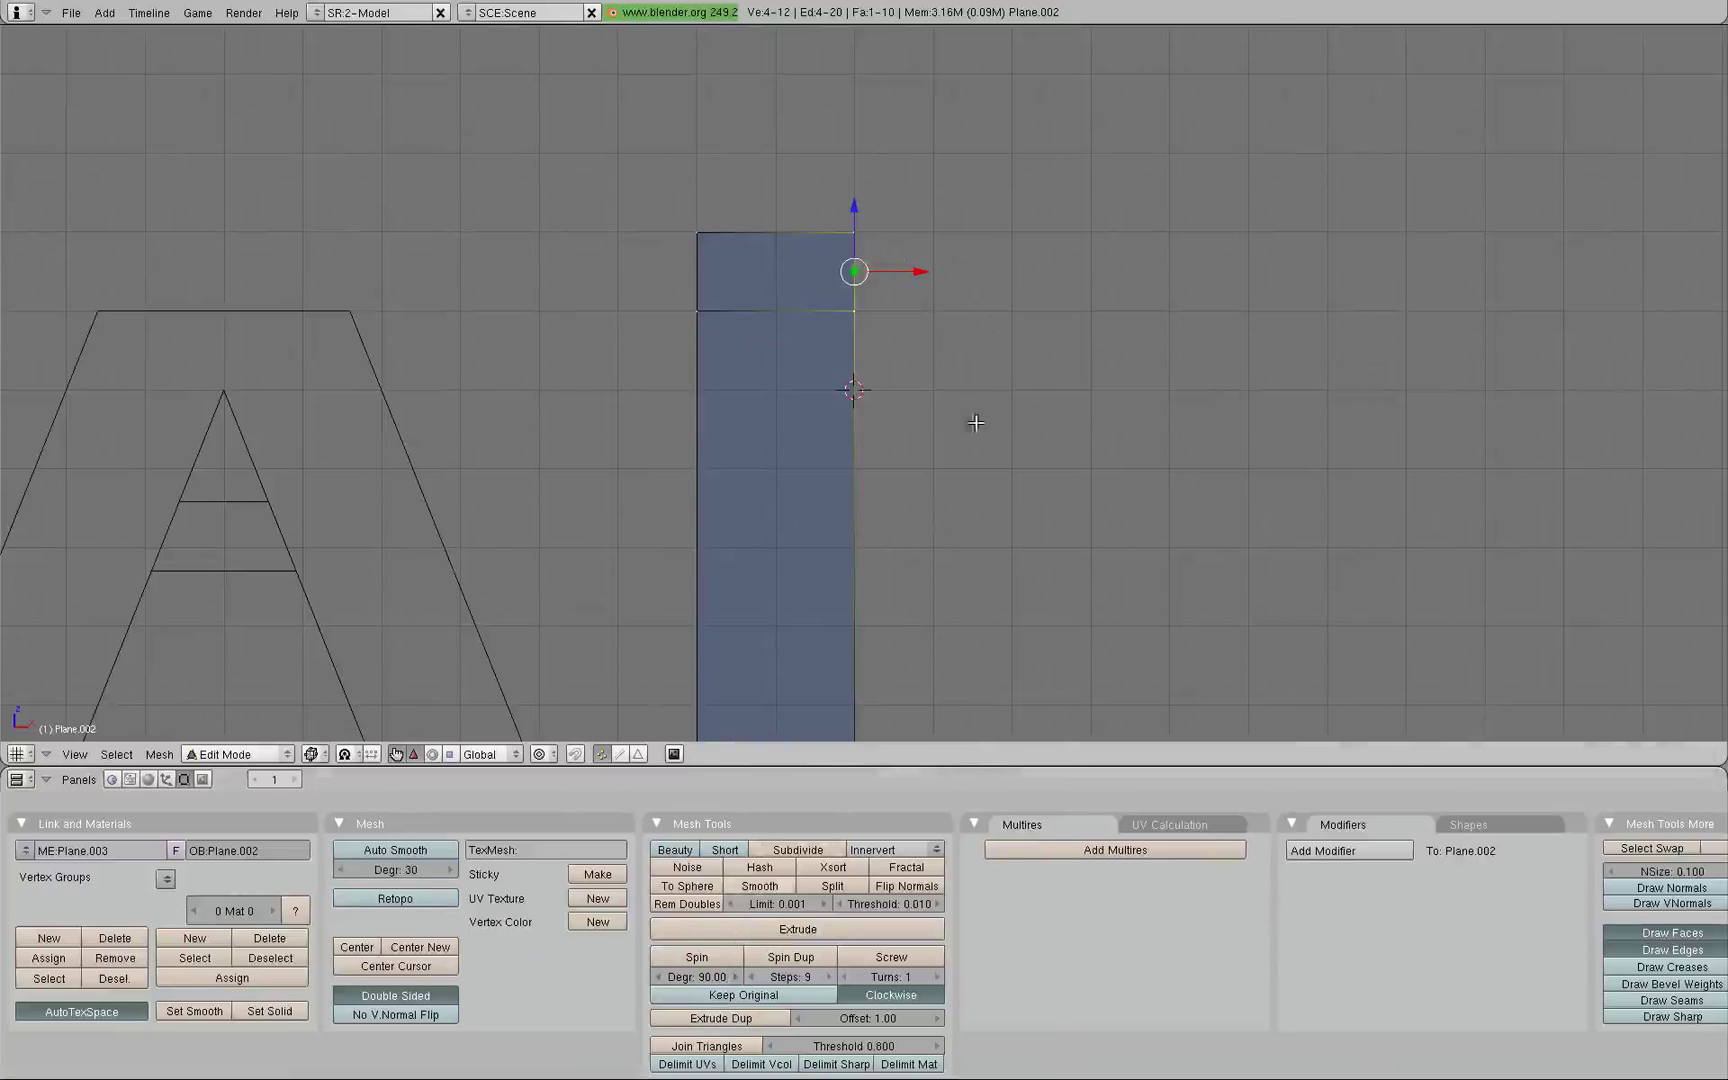
middle_click_drag(903, 288, 866, 259)
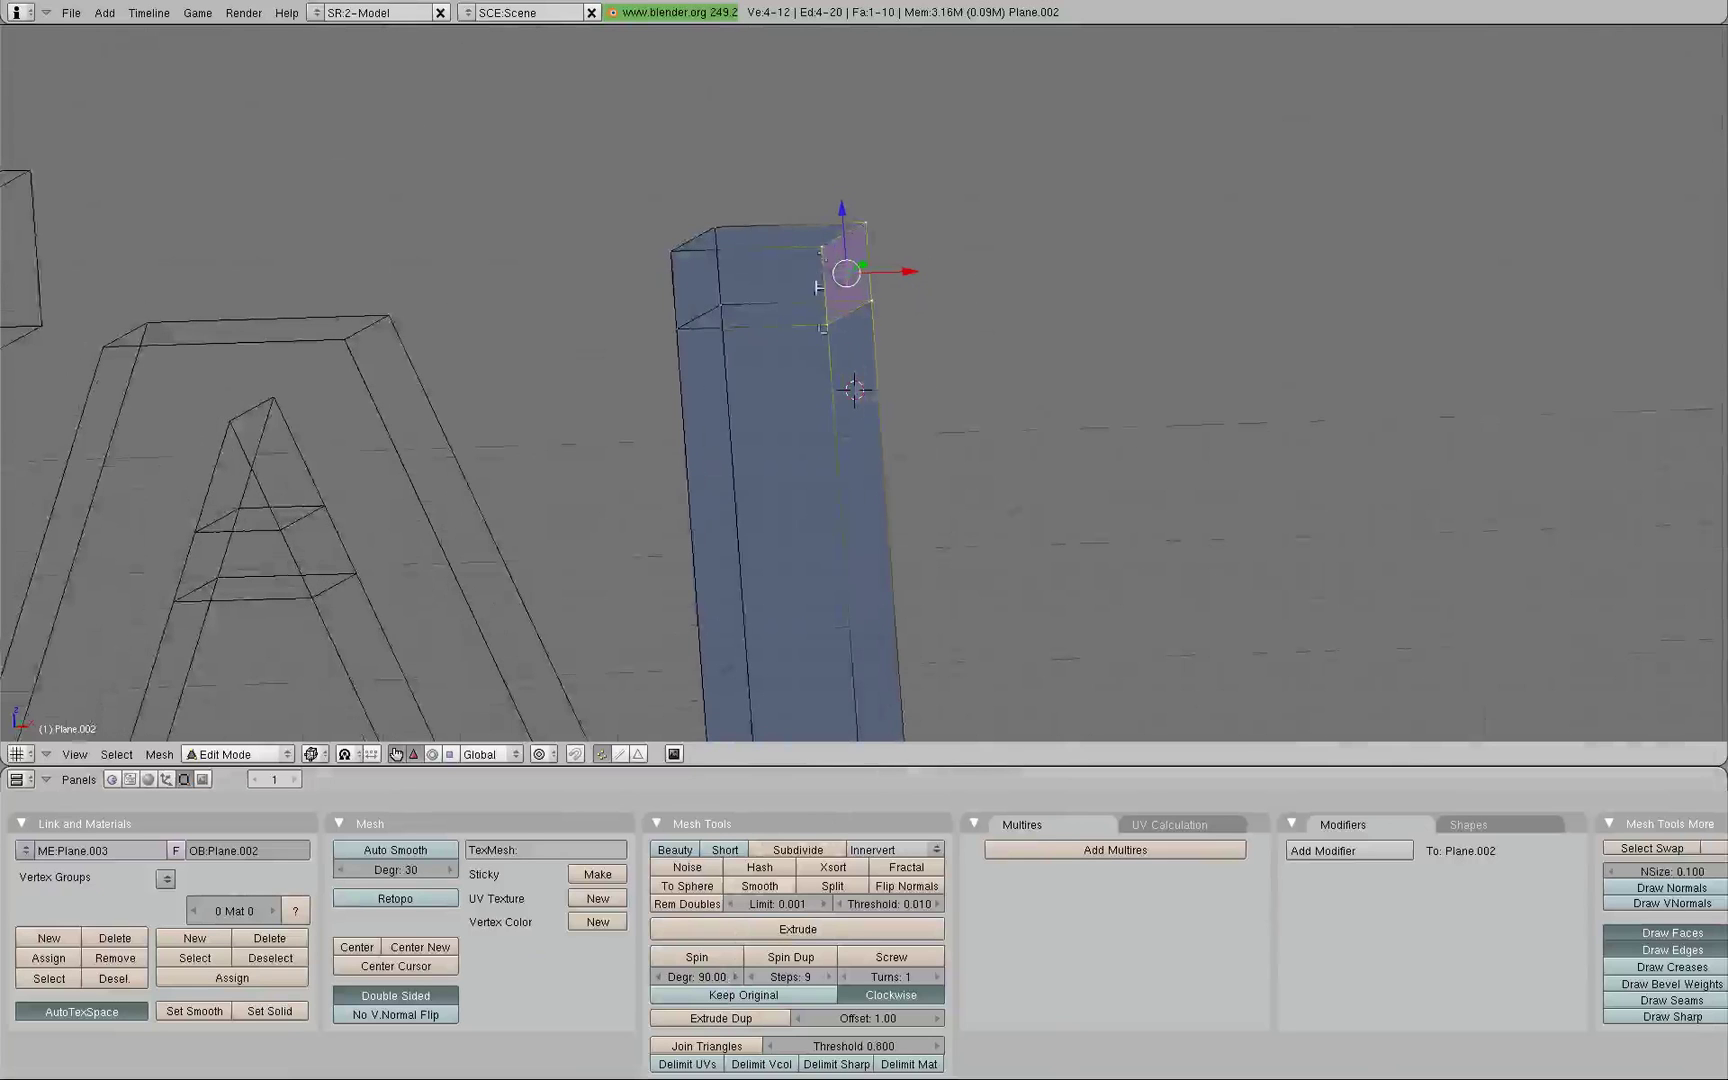
key("KP_1")
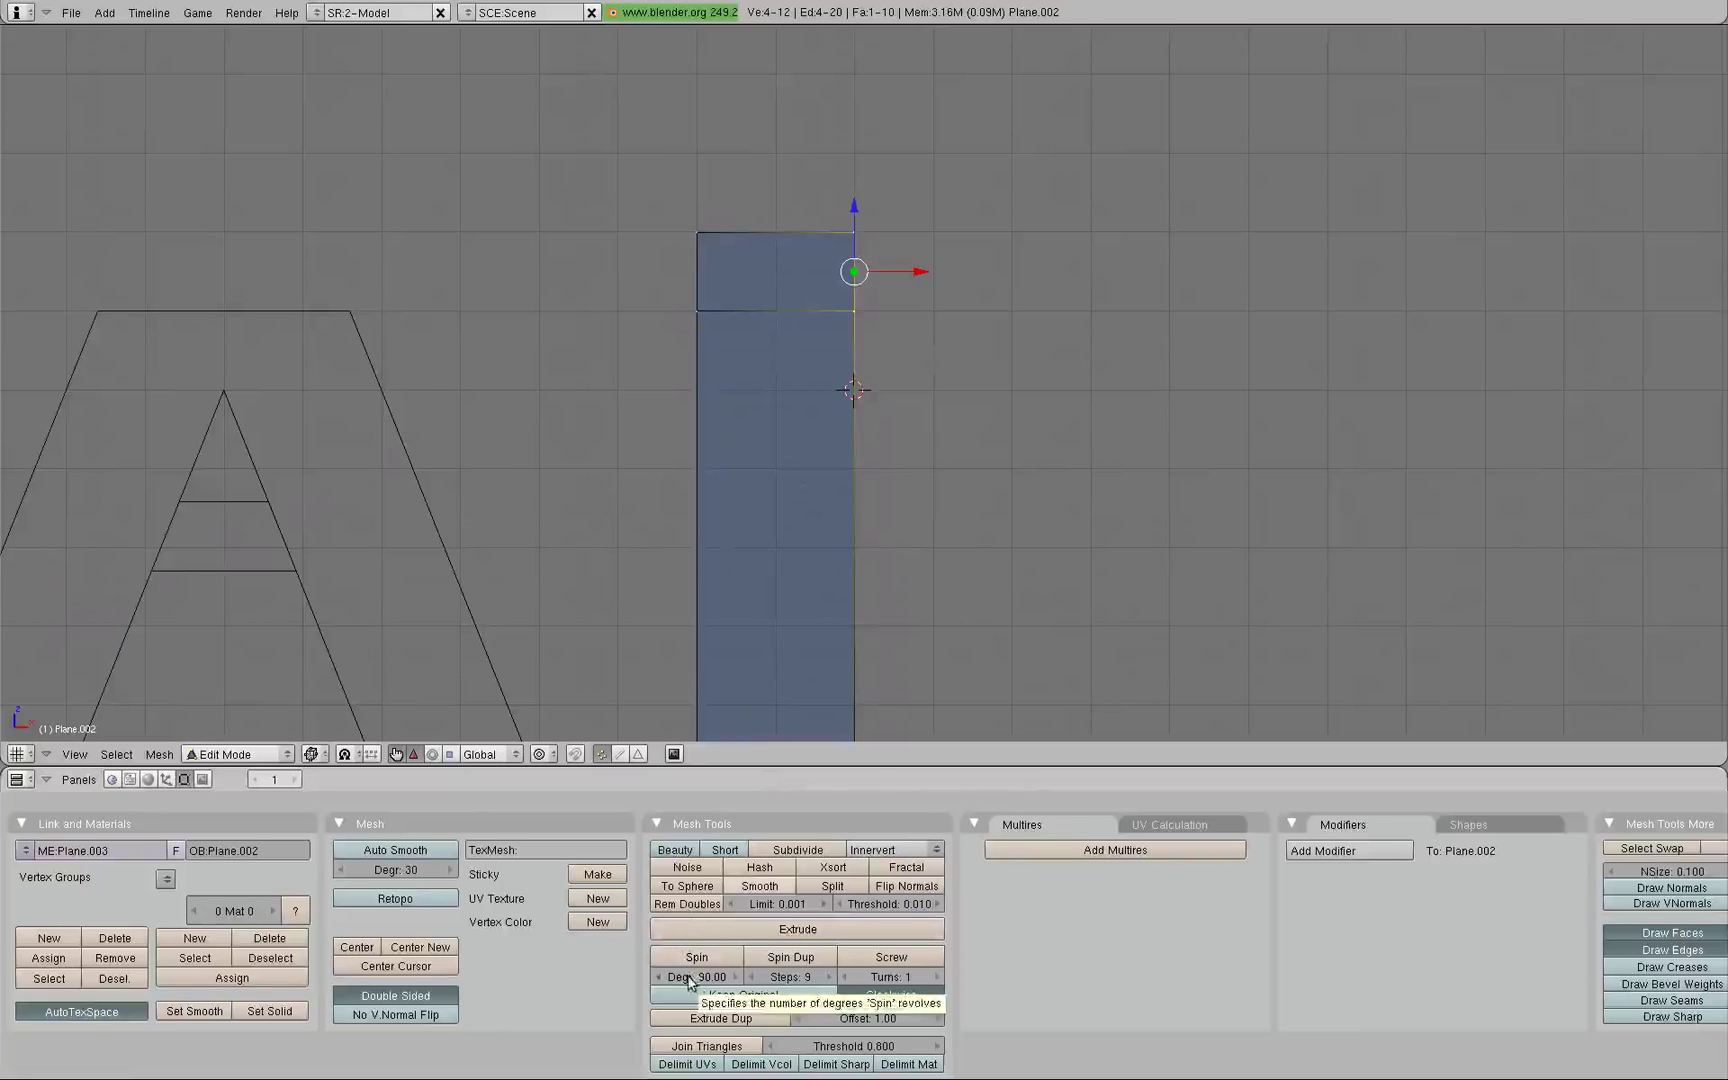
left_click(695, 980)
left_click_drag(696, 980, 713, 975)
left_click(714, 975, "shift")
type("9")
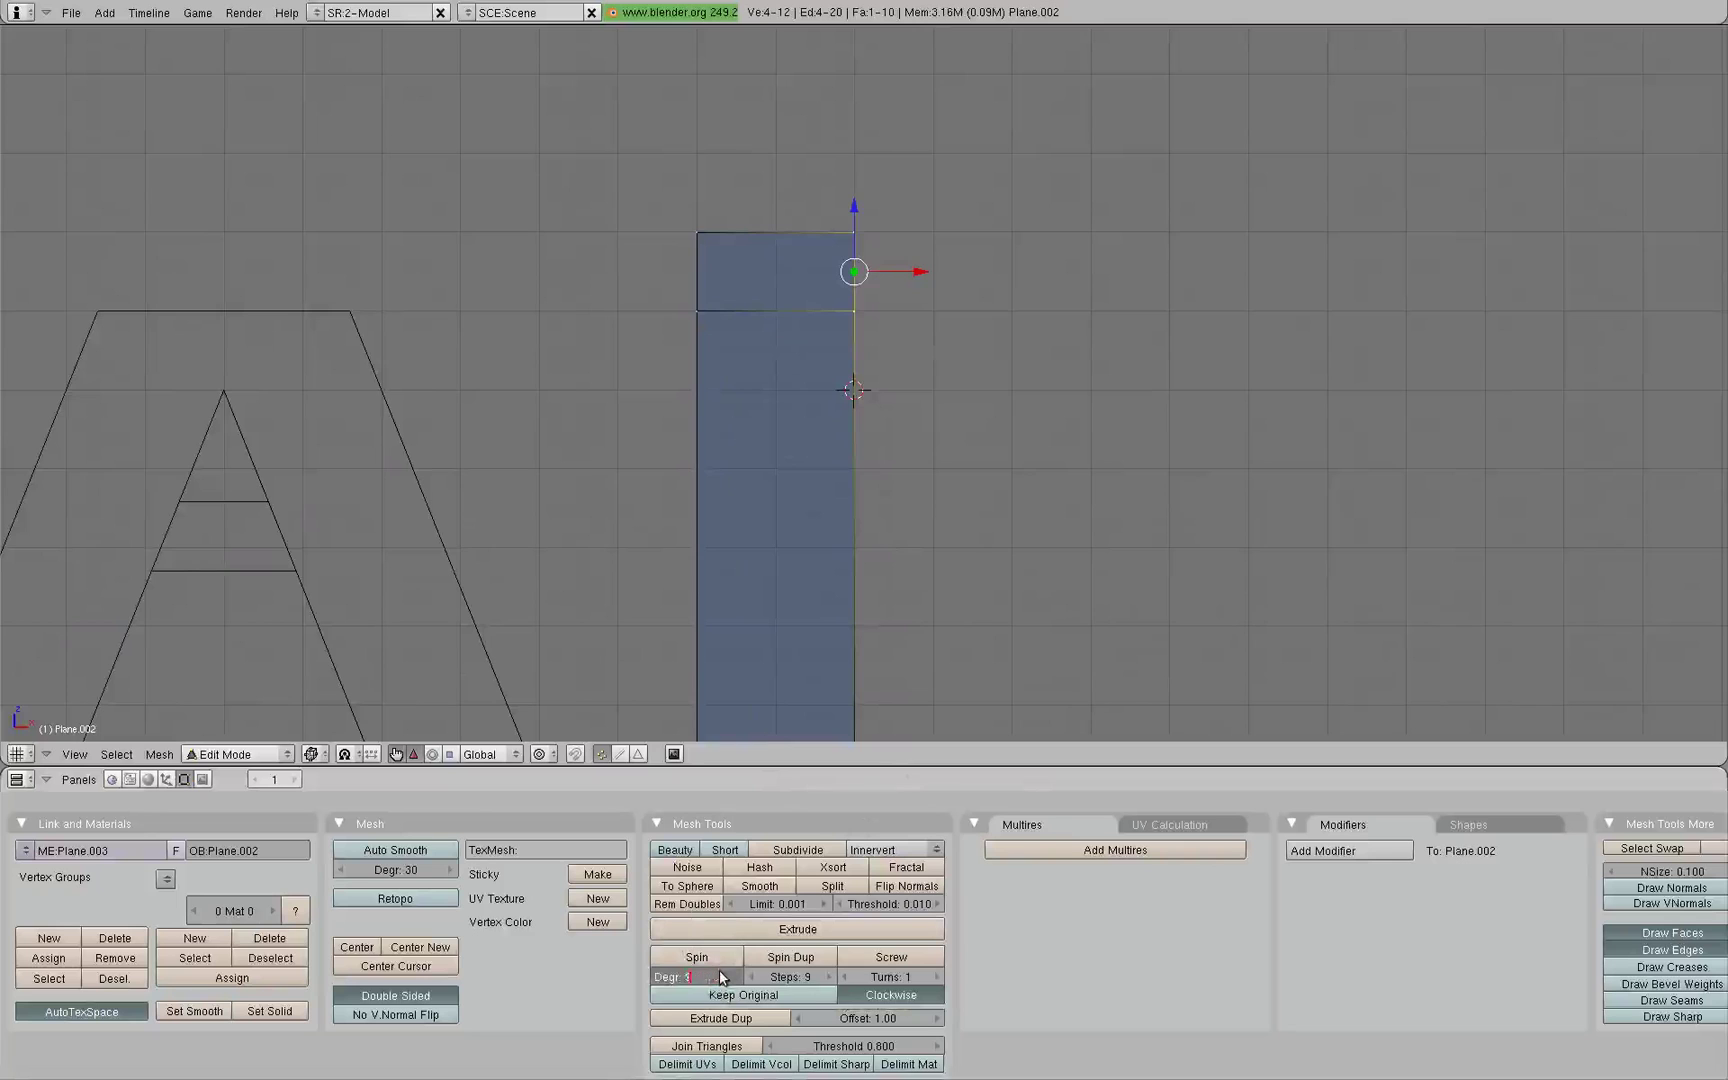
key("Return")
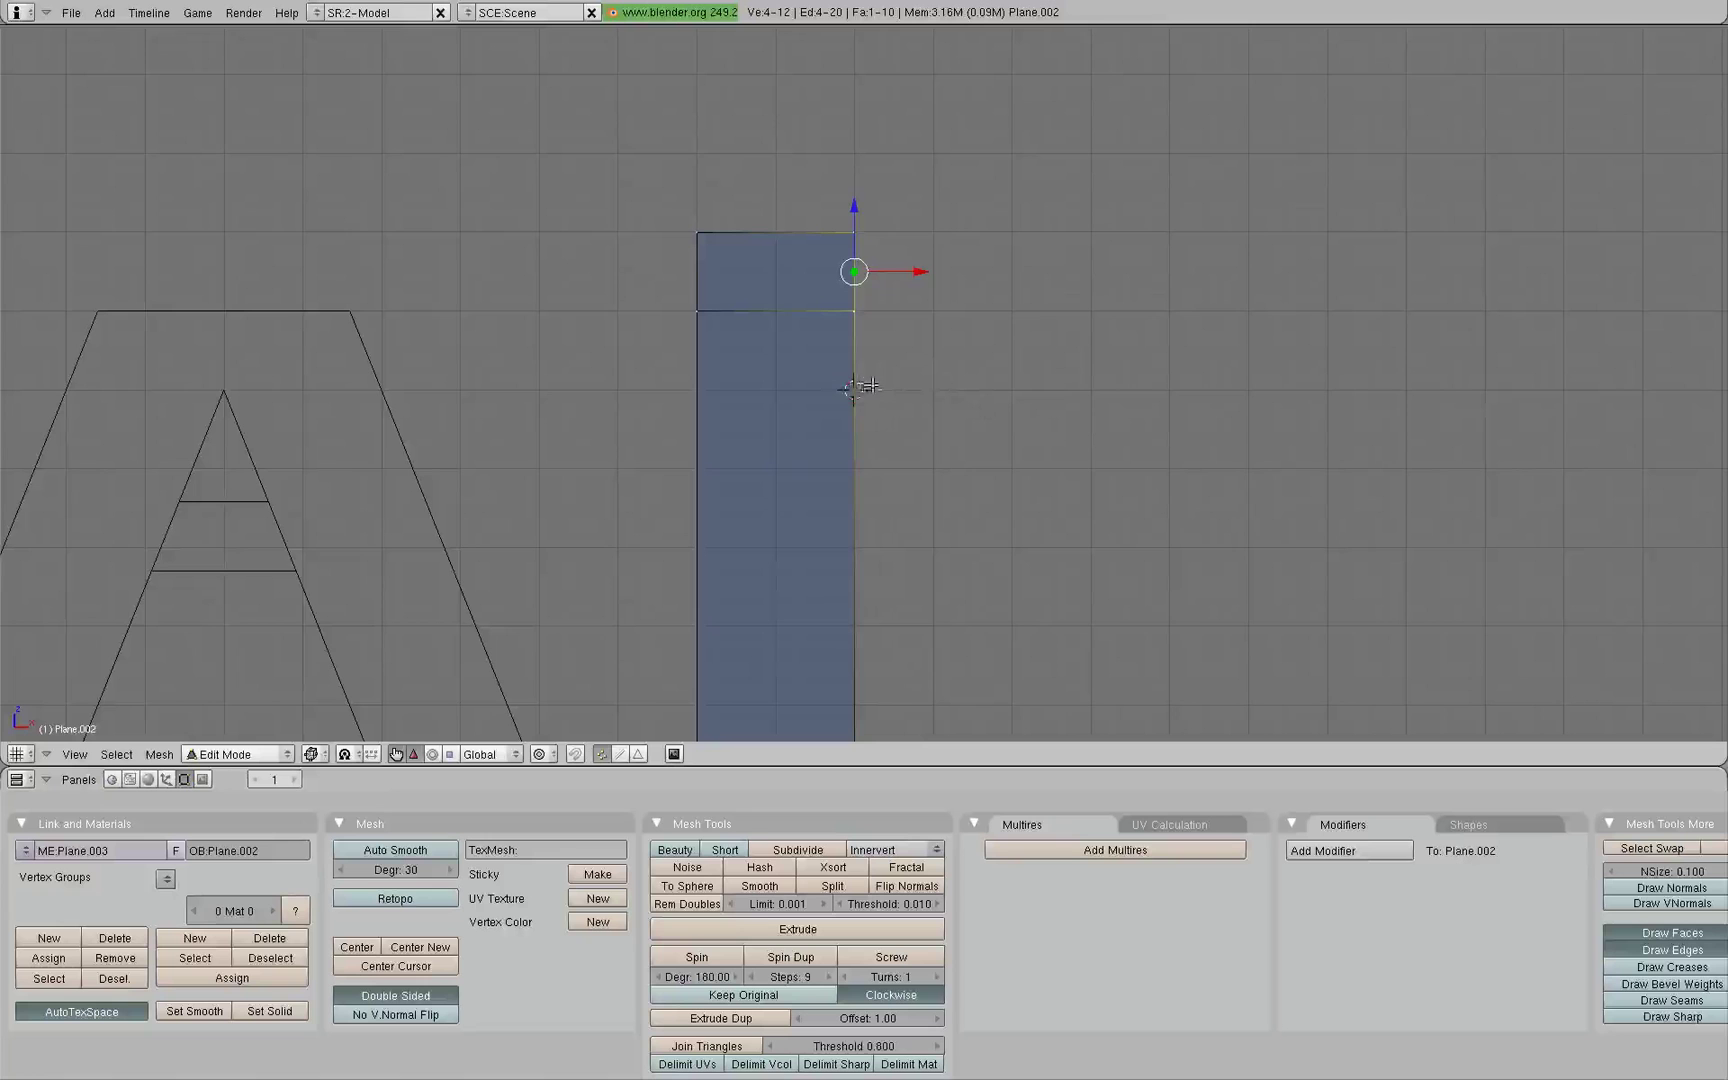
- Try spinning the selected face 180 degrees around the 3D cursor with 9 steps, and undo the spin
left_click(697, 957)
middle_click_drag(990, 430, 887, 332)
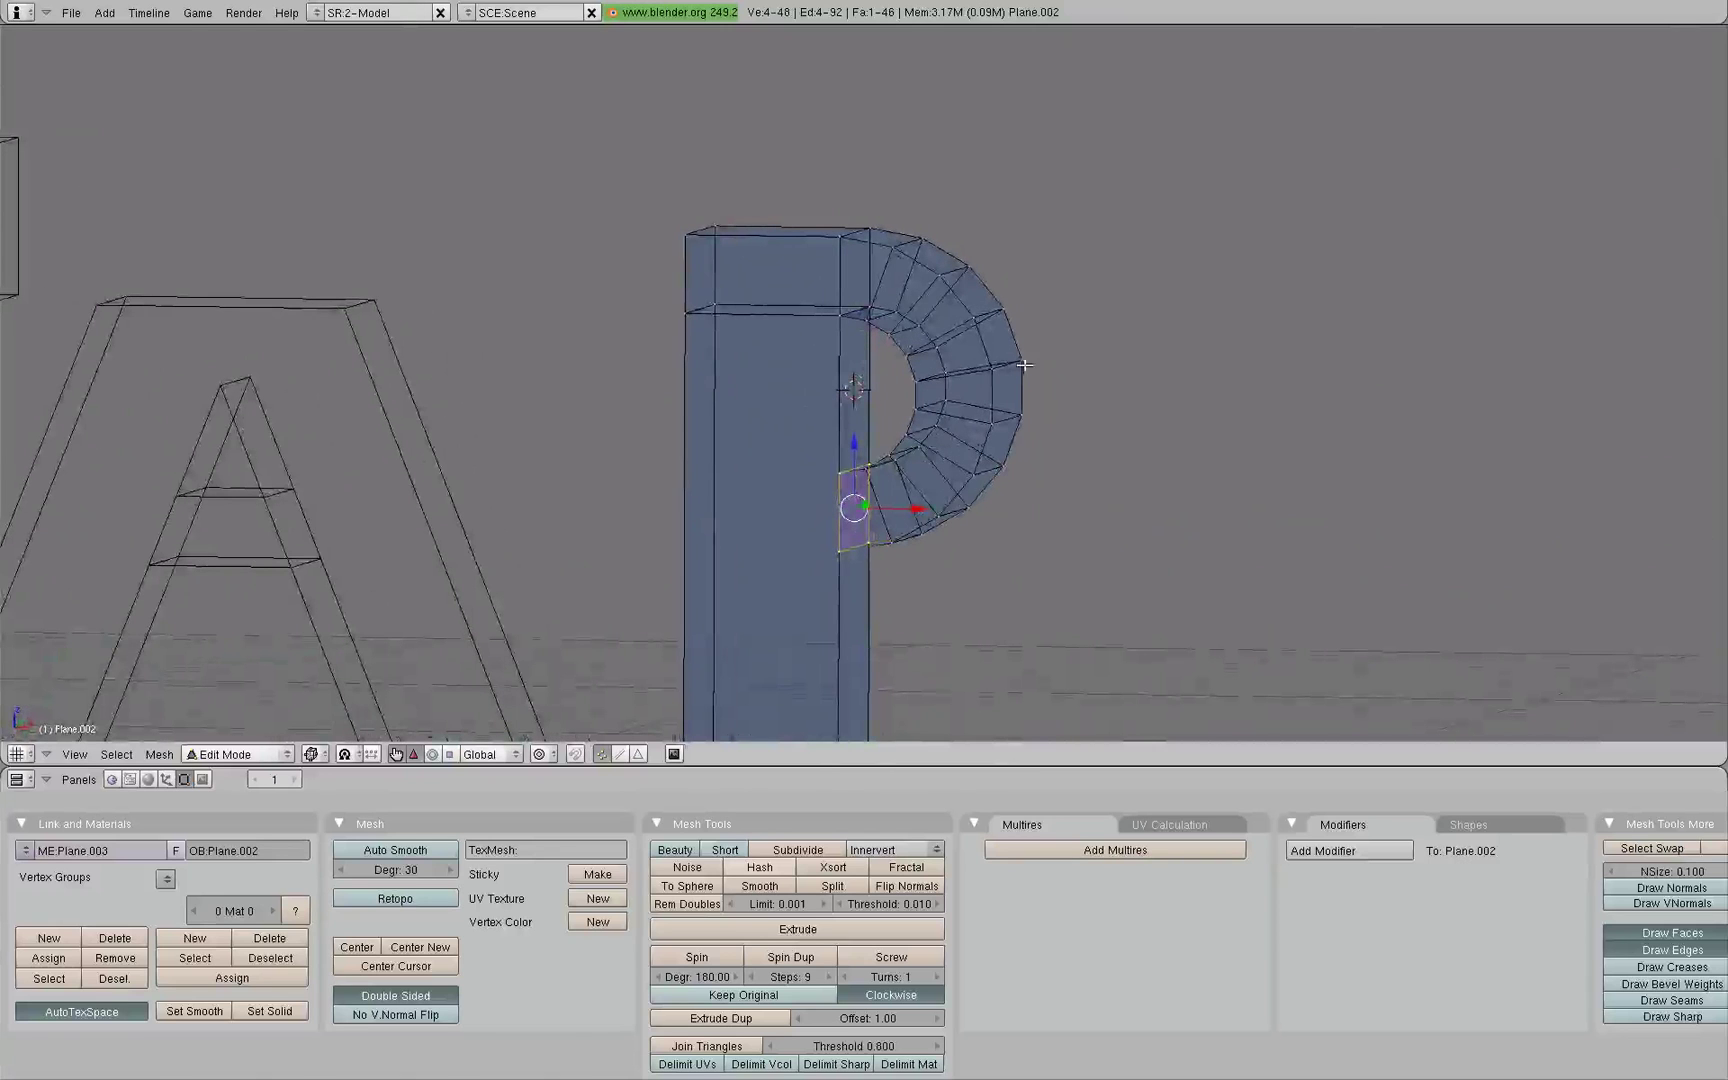
key("KP_1")
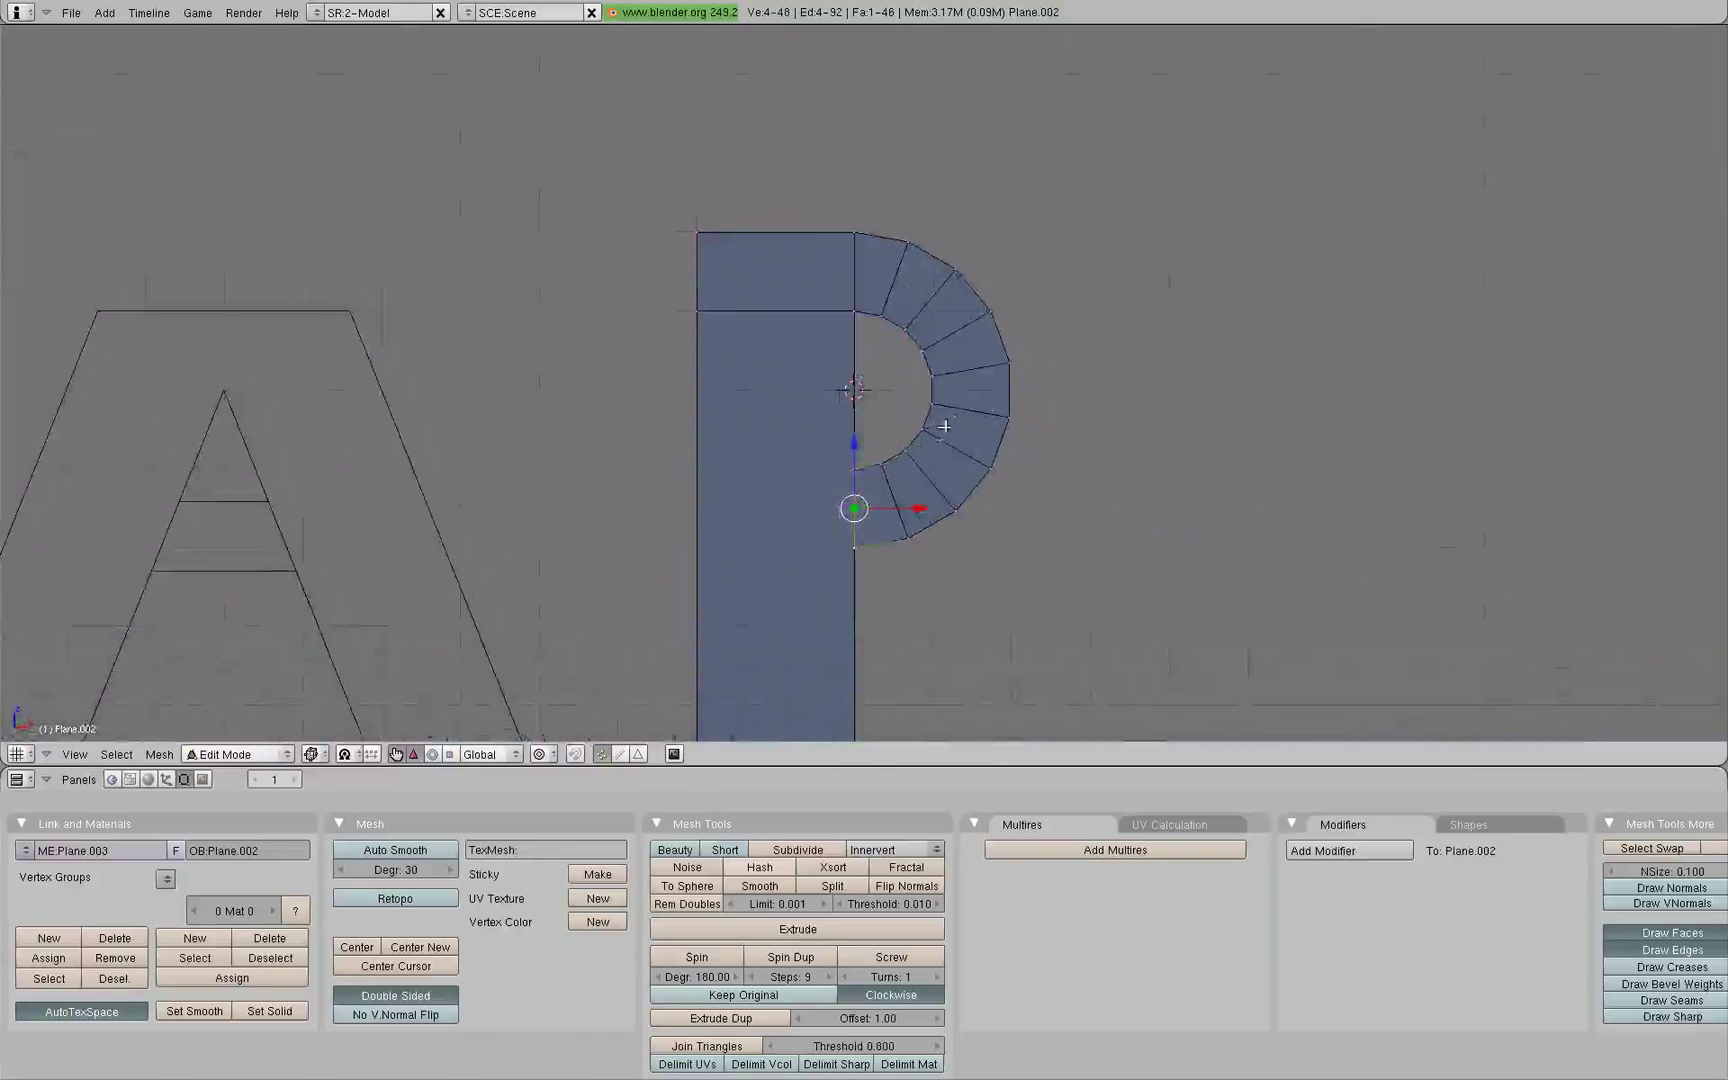
scroll(941, 424, "up", 2)
scroll(906, 463, "up", 1)
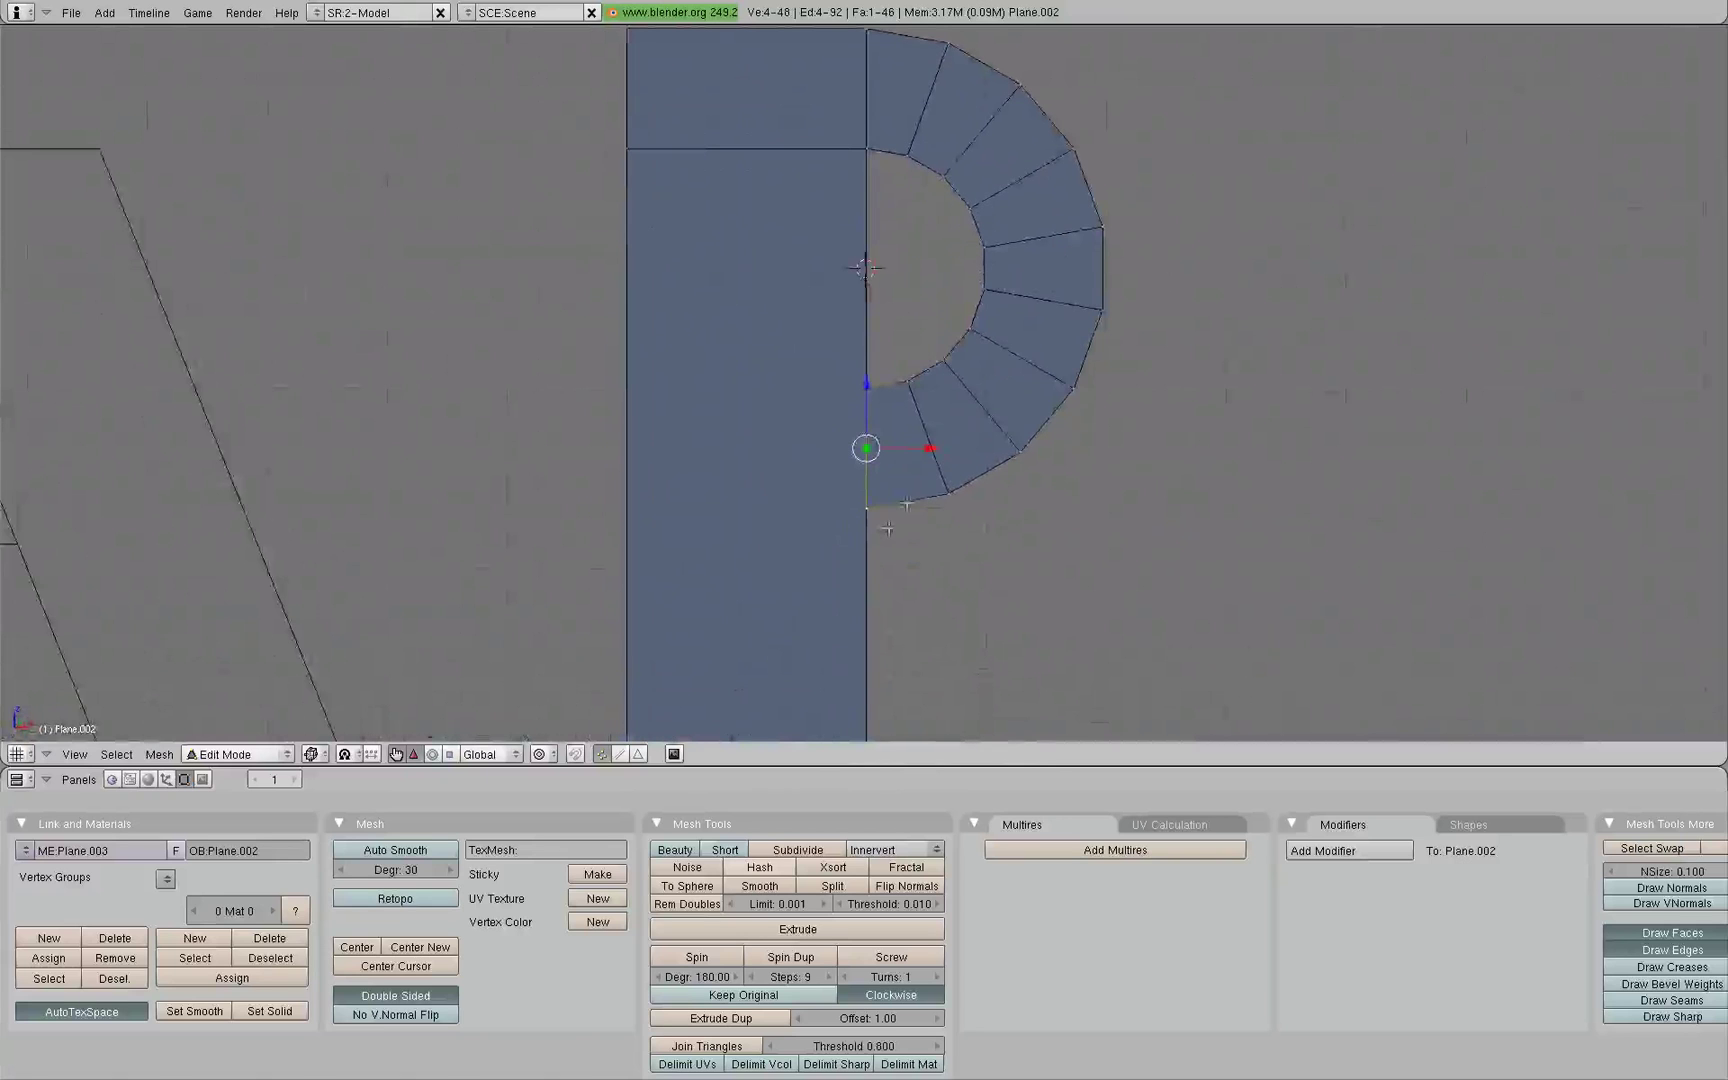
key("ctrl+z")
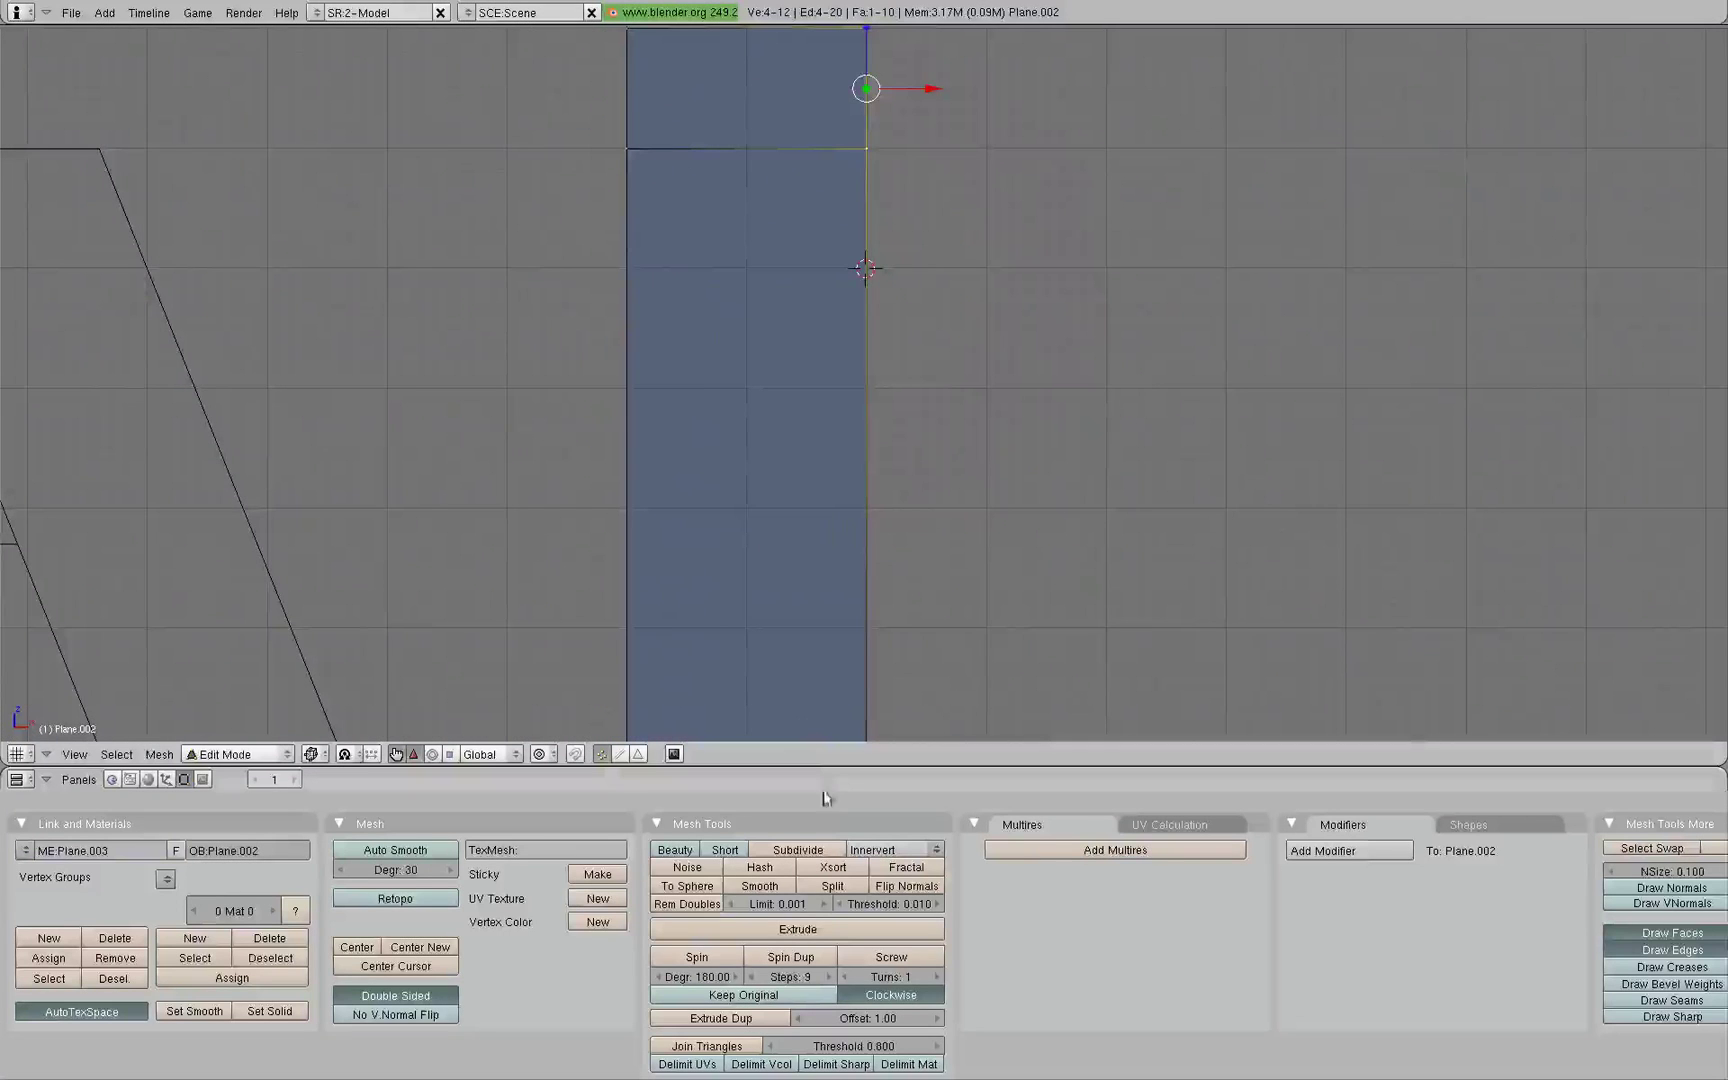
- Set the Spin steps to 20 and spin the selected face 180 degrees clockwise around the 3D cursor to form the P's bowl
left_click(833, 976)
left_click(833, 976)
left_click(833, 976)
left_click(833, 976)
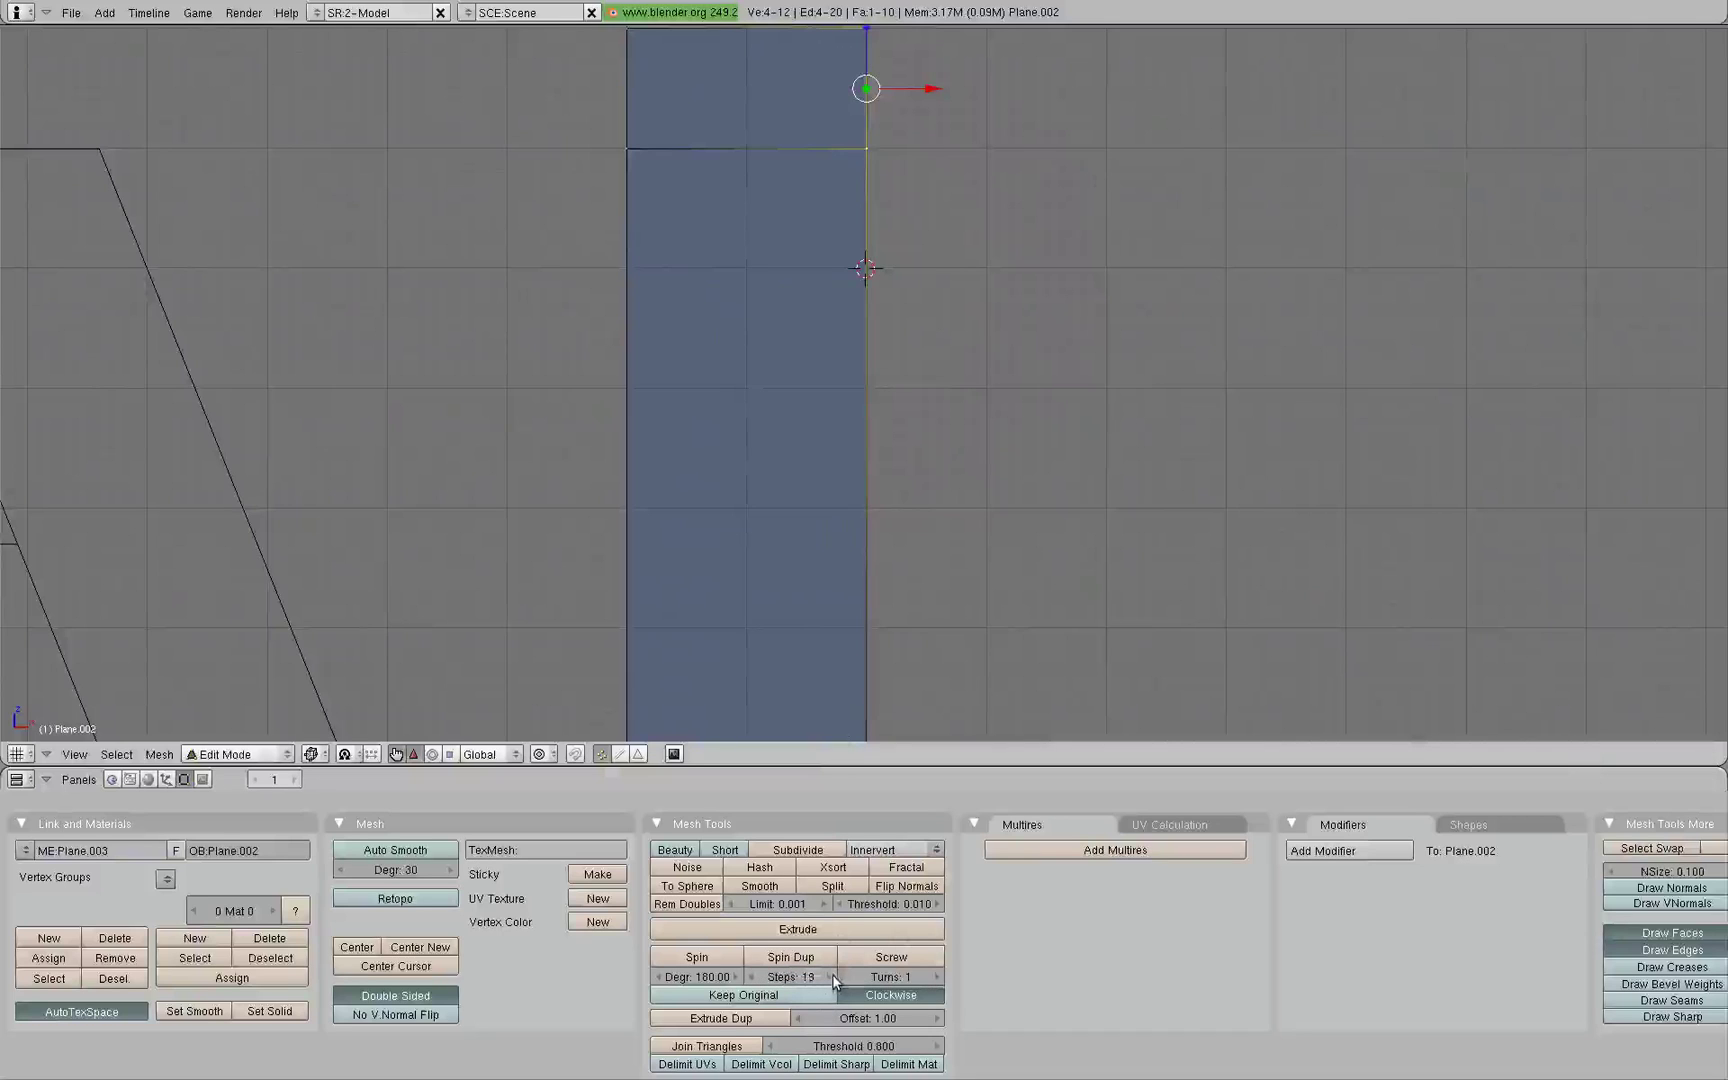
left_click(833, 976)
left_click(833, 976)
left_click(833, 976)
left_click(833, 976)
left_click(833, 976)
left_click(833, 976)
left_click(833, 976)
left_click(697, 957)
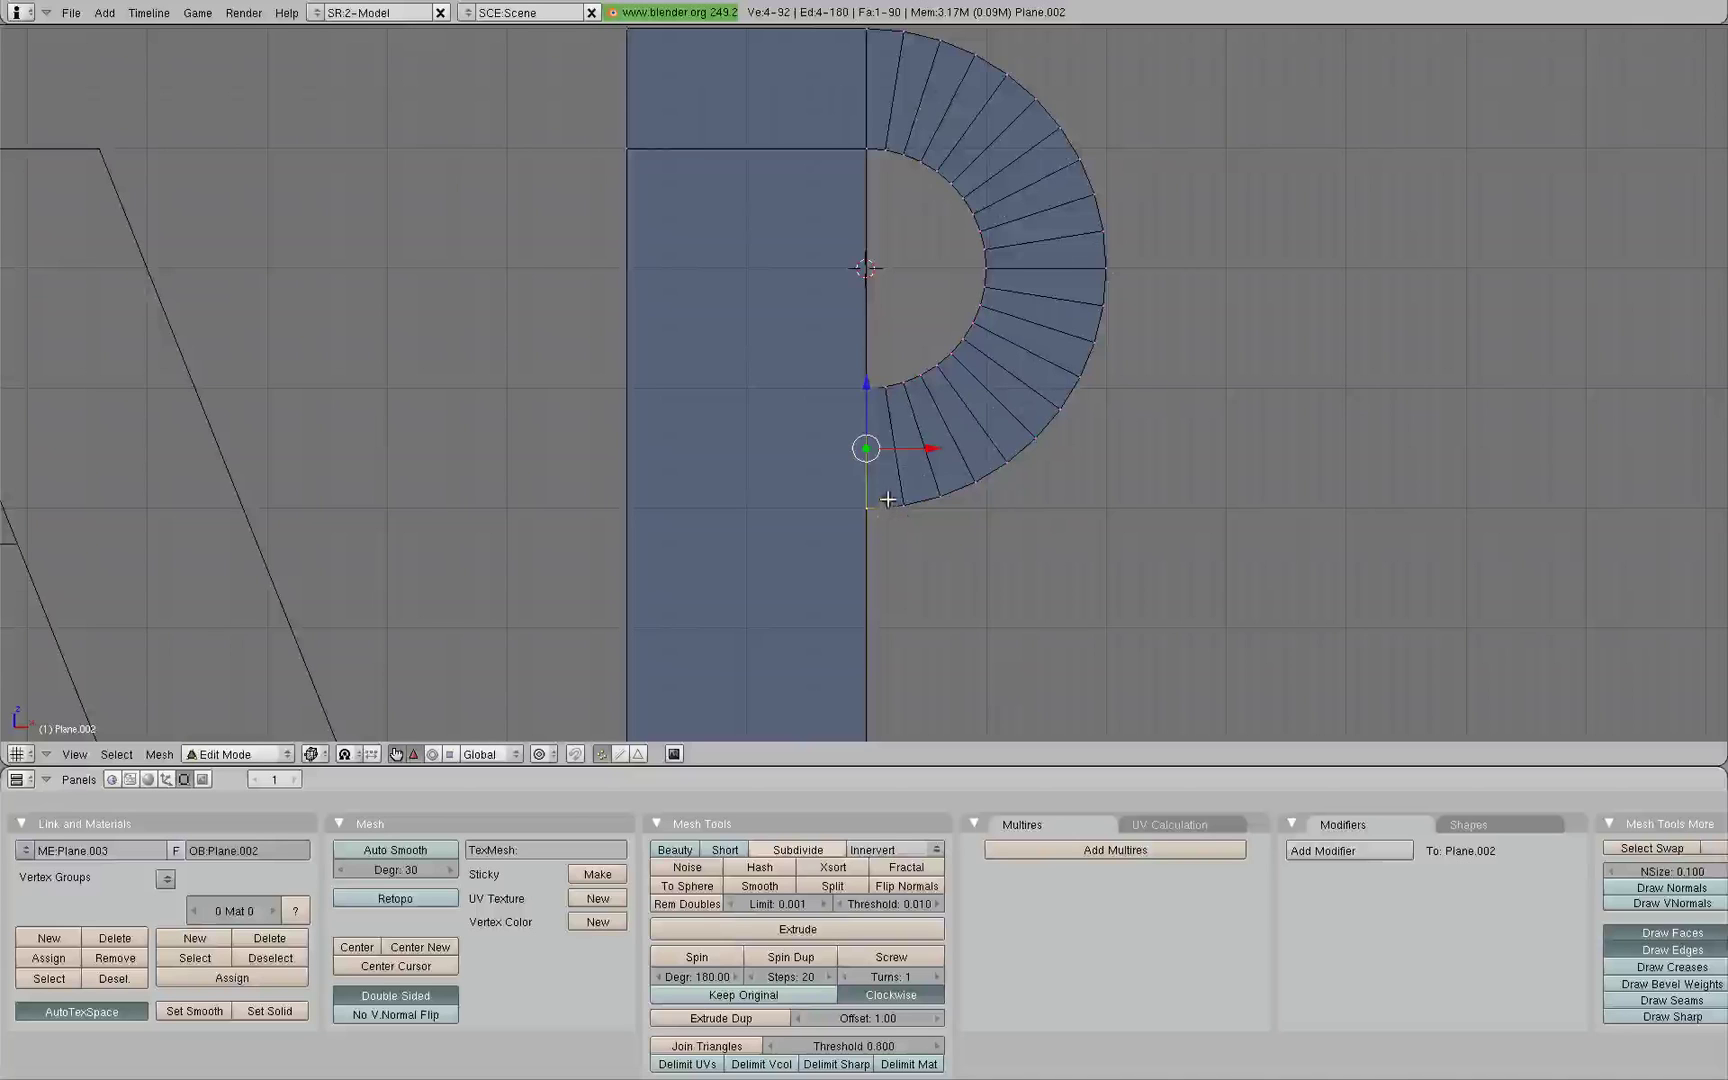
- Deselect everything and add a loop cut across the P's stem, level with the lower outer edge of the bowl
key("a")
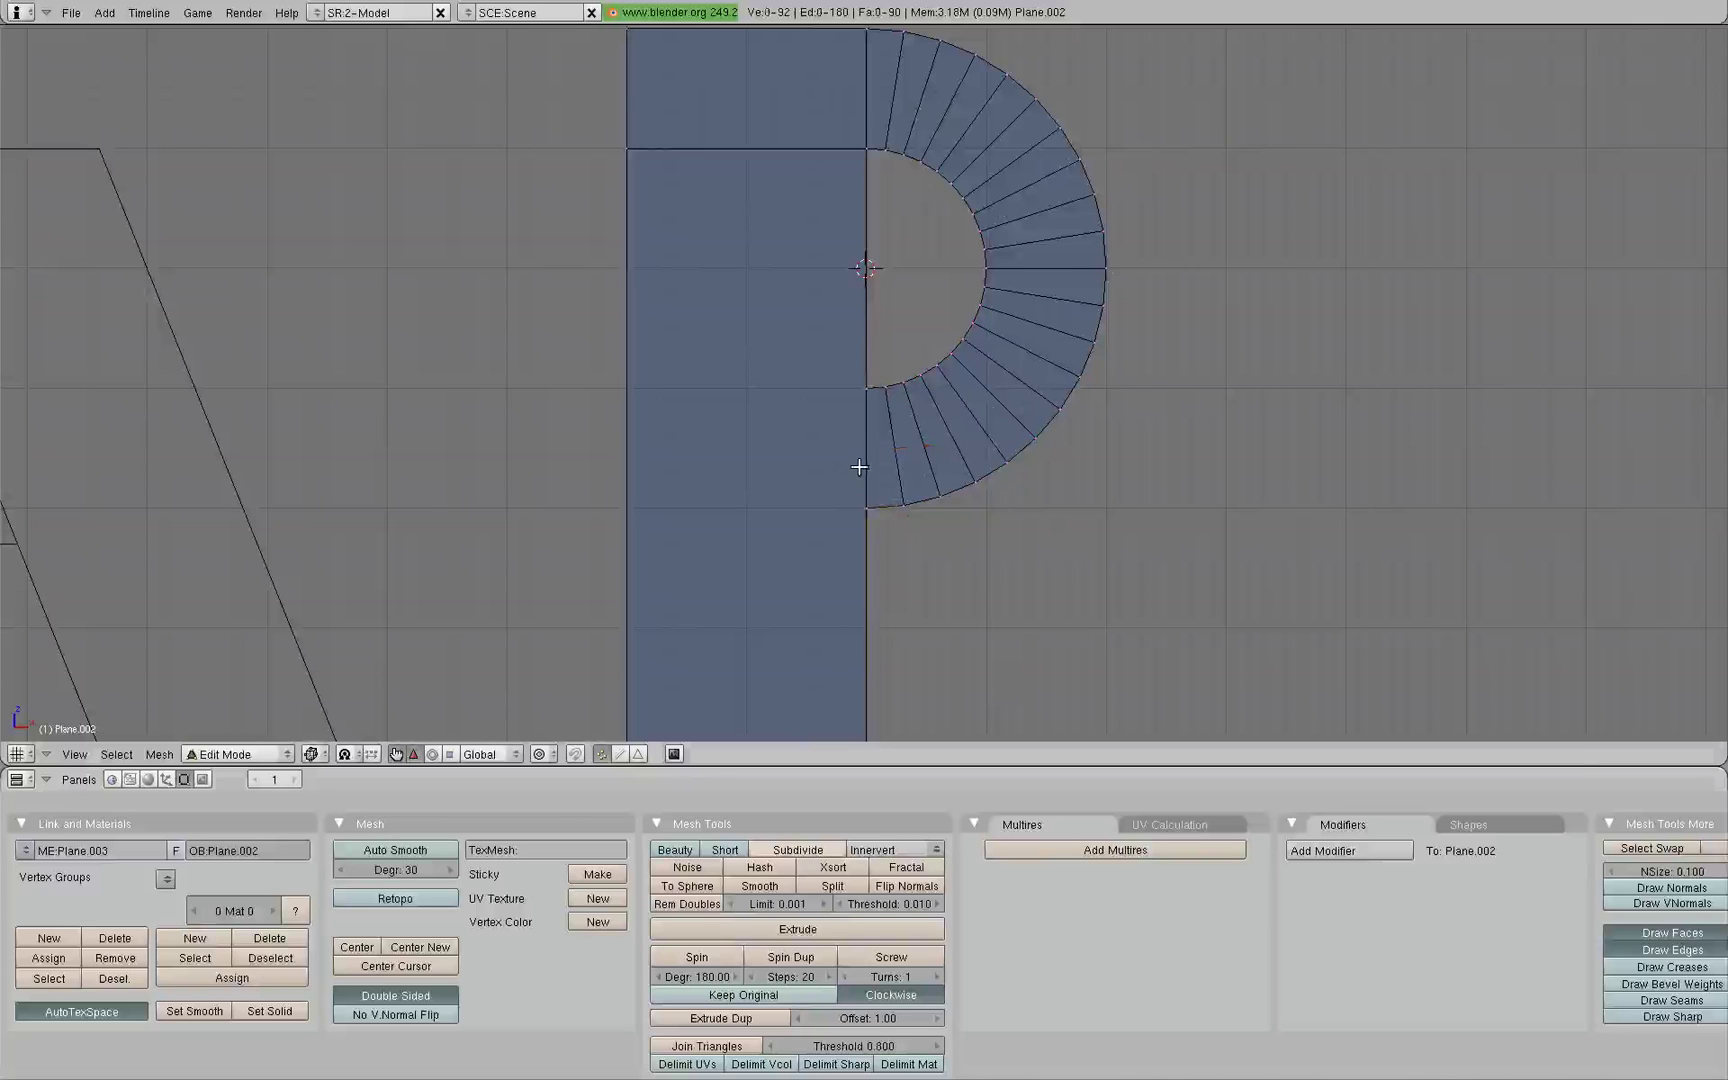
key("k")
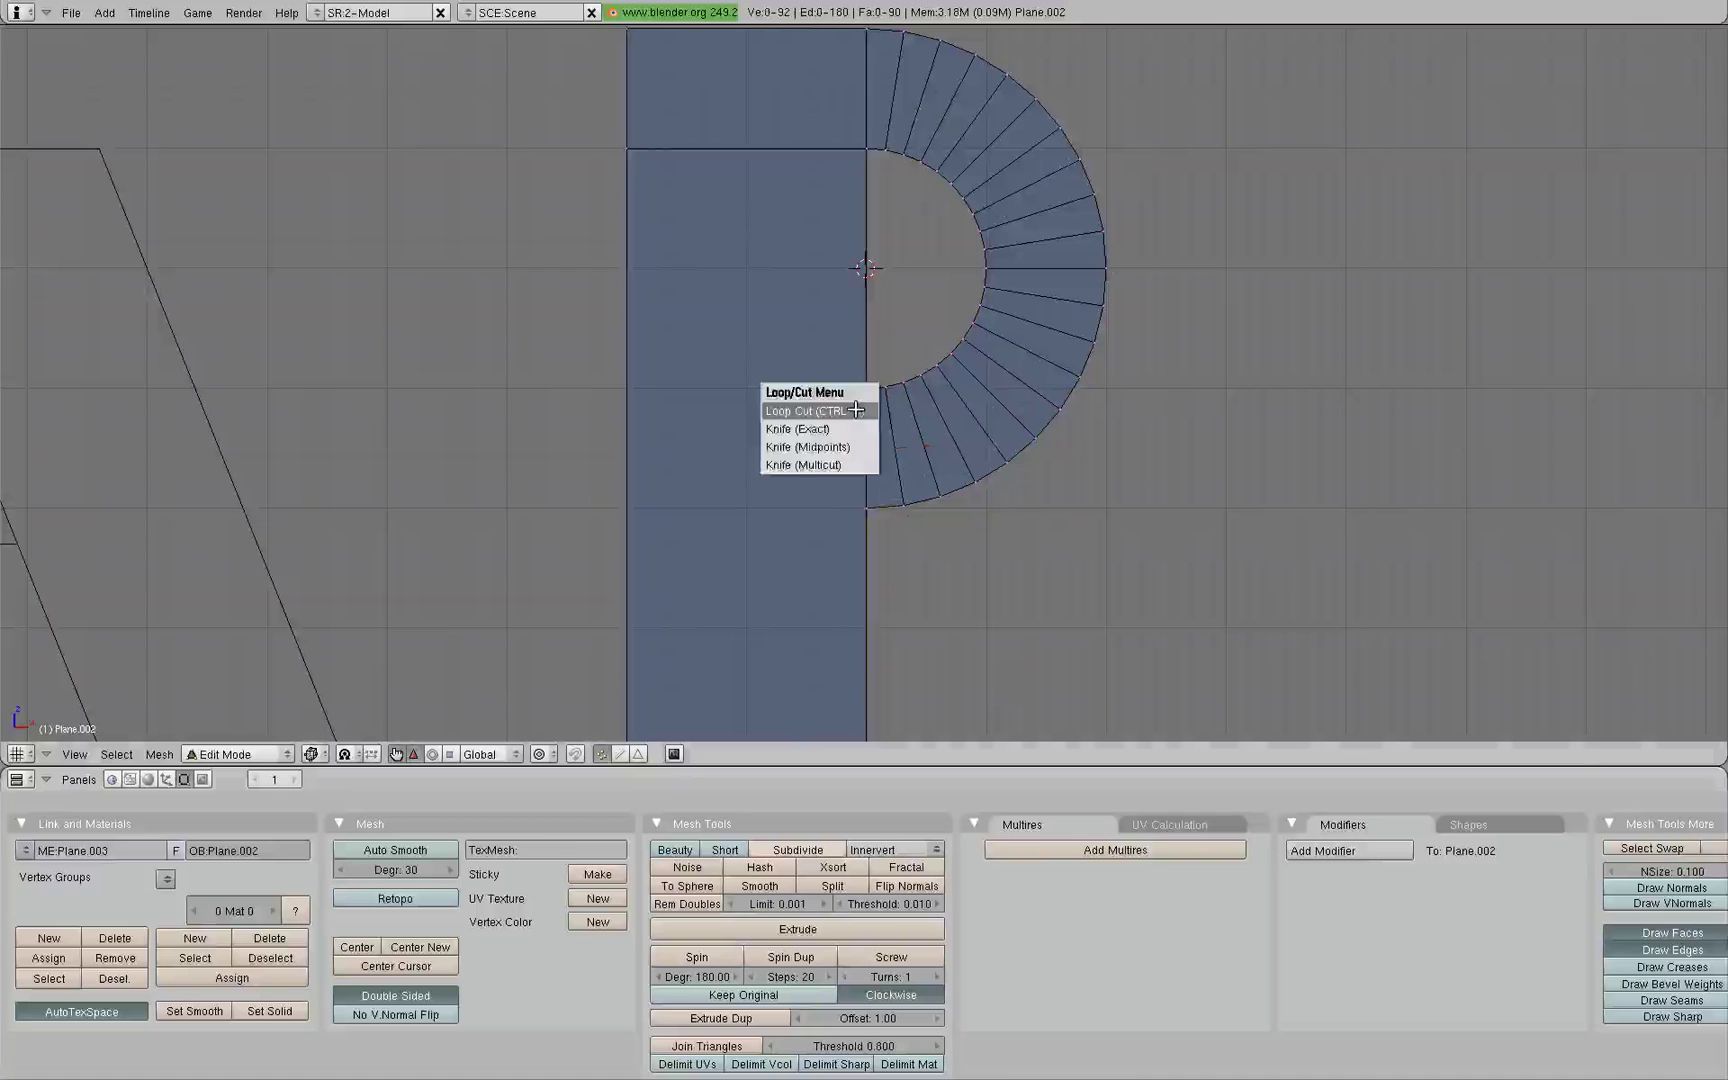
left_click(855, 405)
left_click(855, 475)
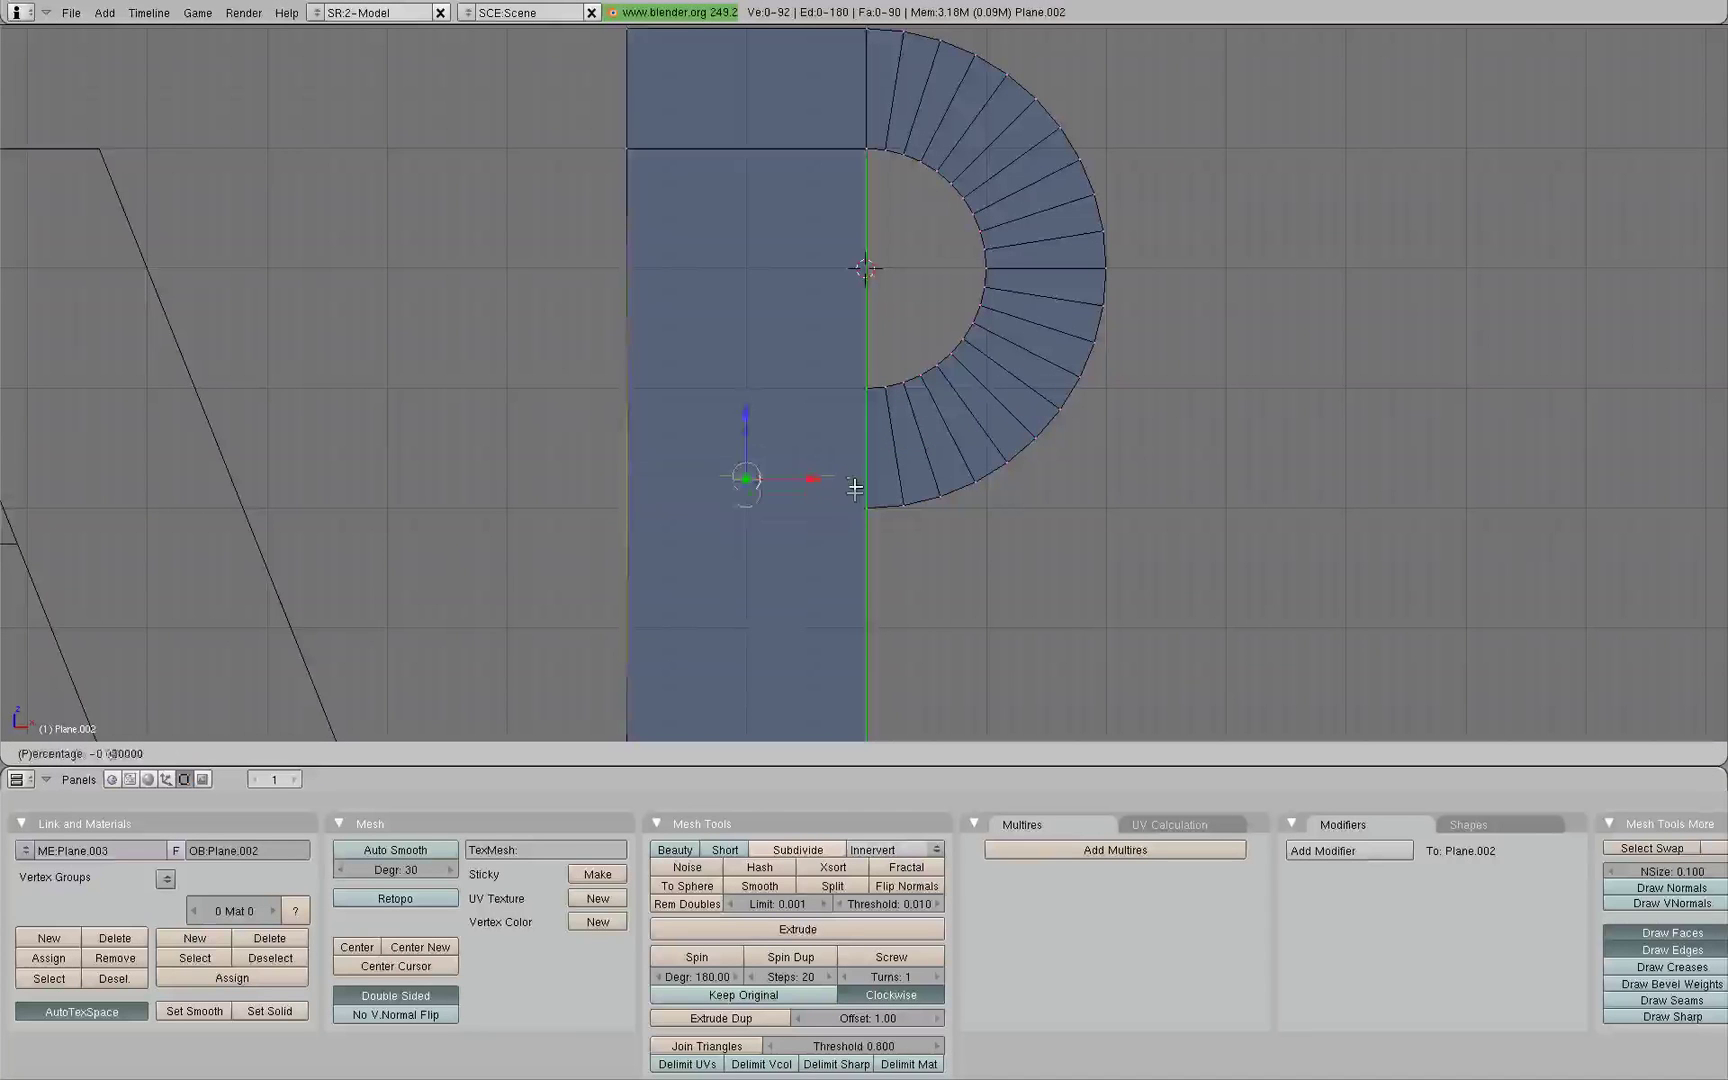
left_click(852, 509)
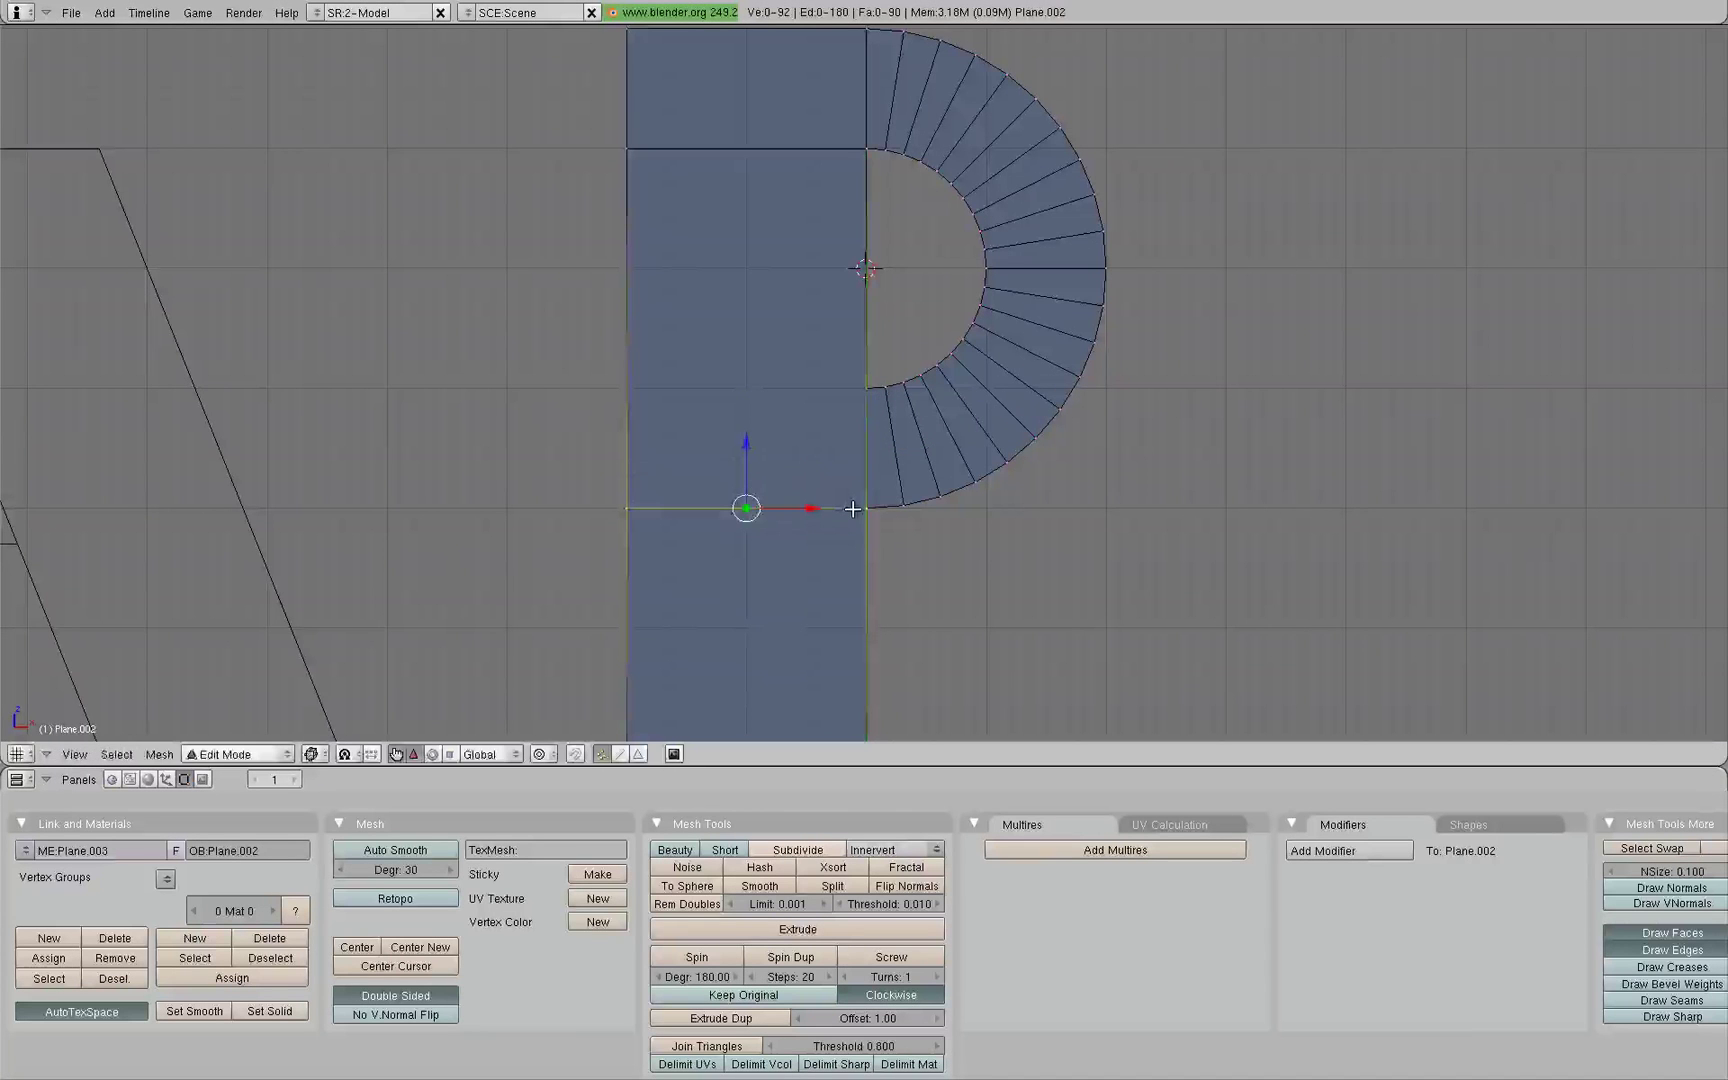
- Add a second loop cut across the P's stem, below the first one
key("k")
left_click(862, 440)
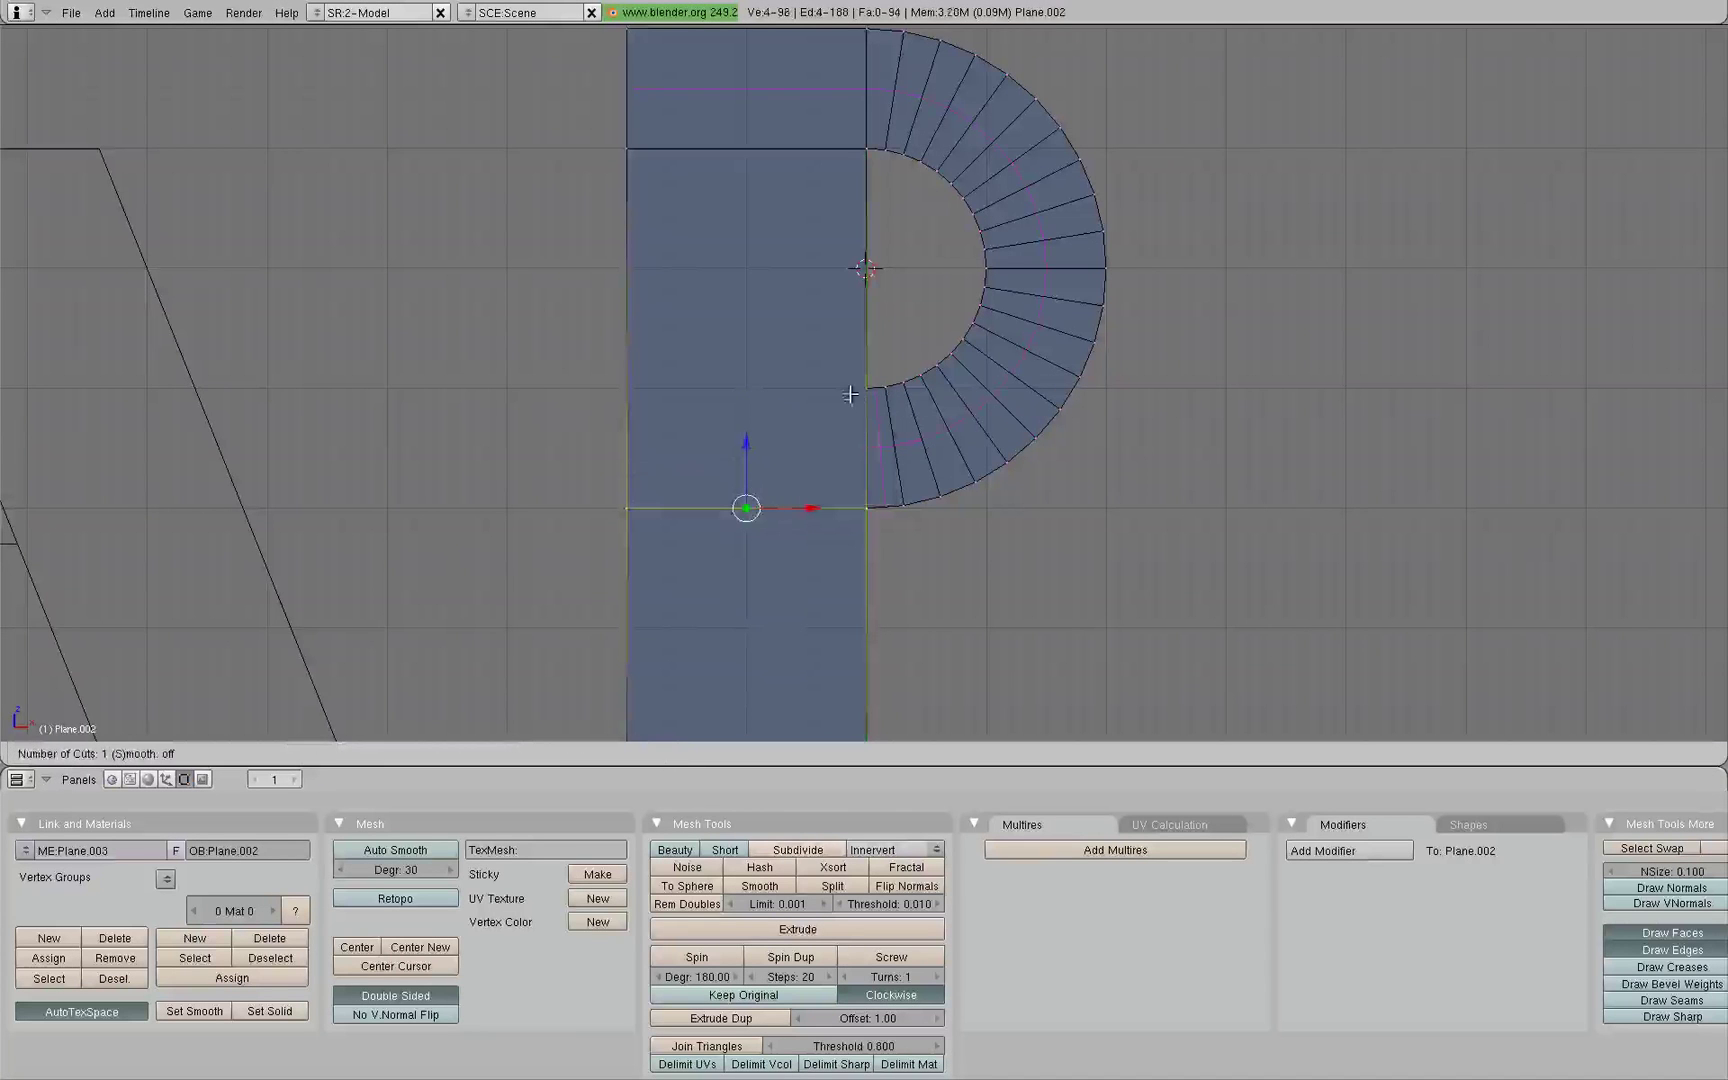
left_click(855, 563)
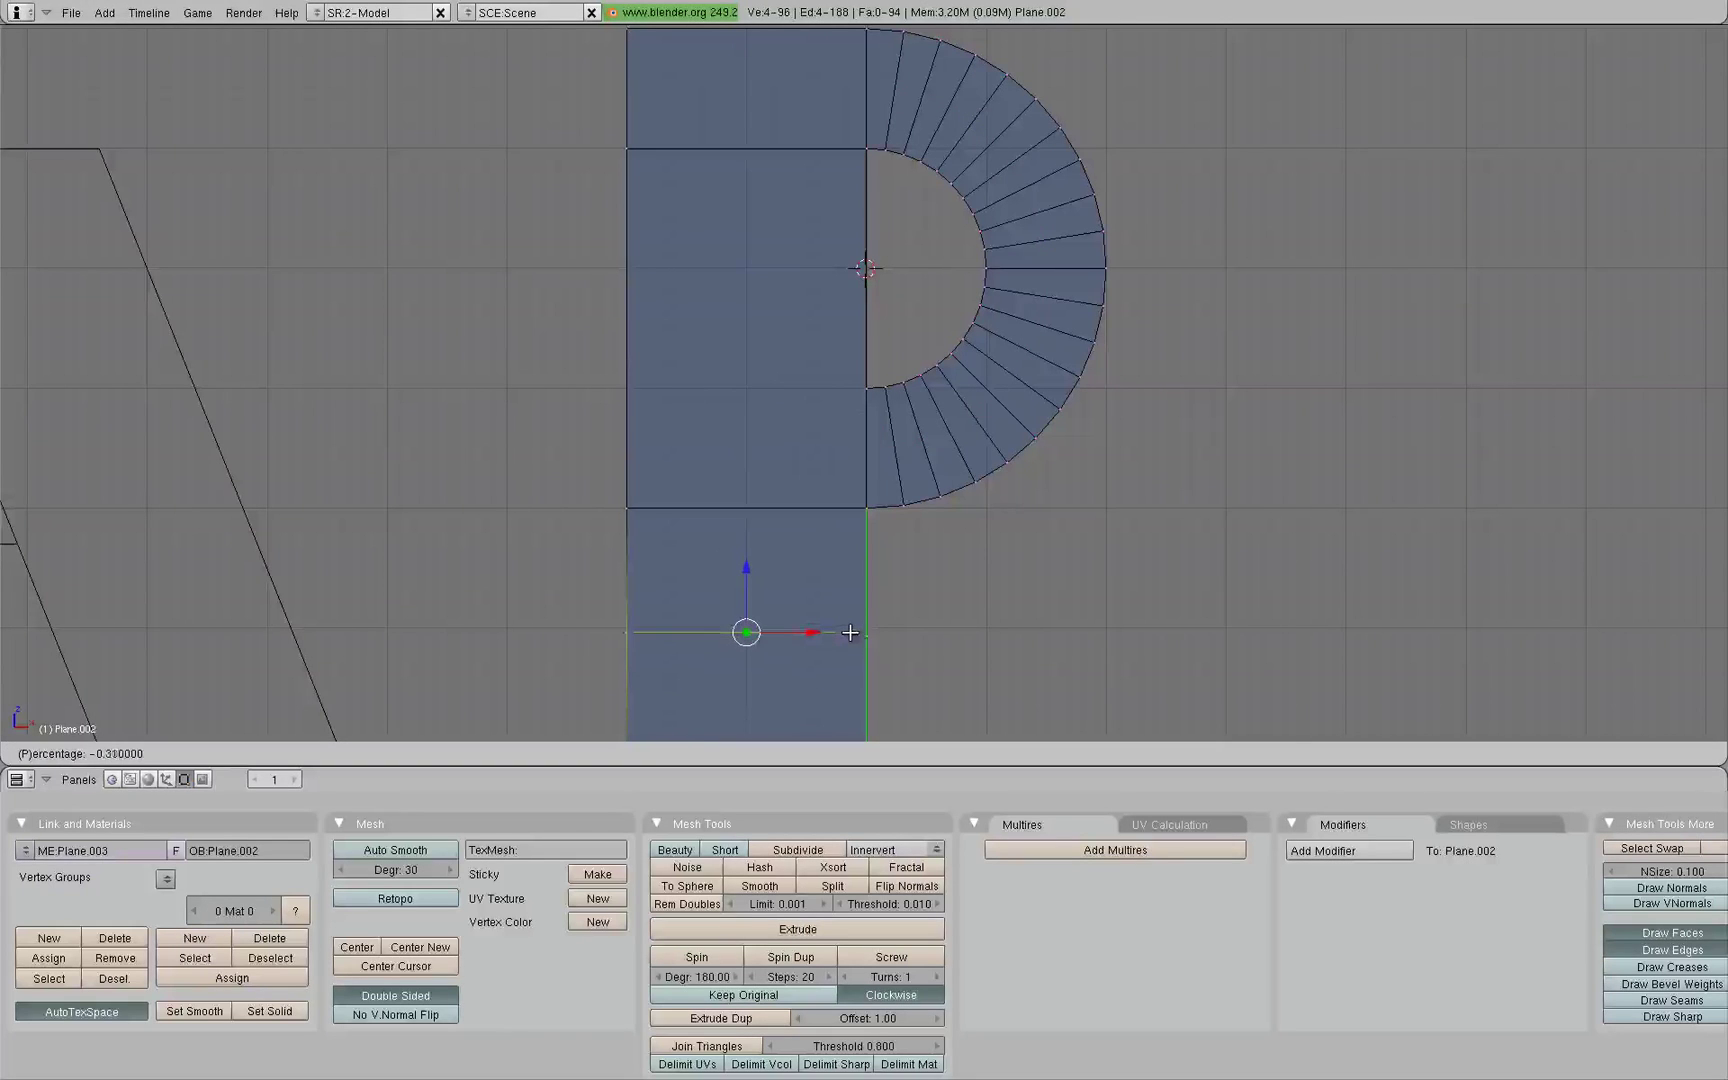
left_click(848, 656)
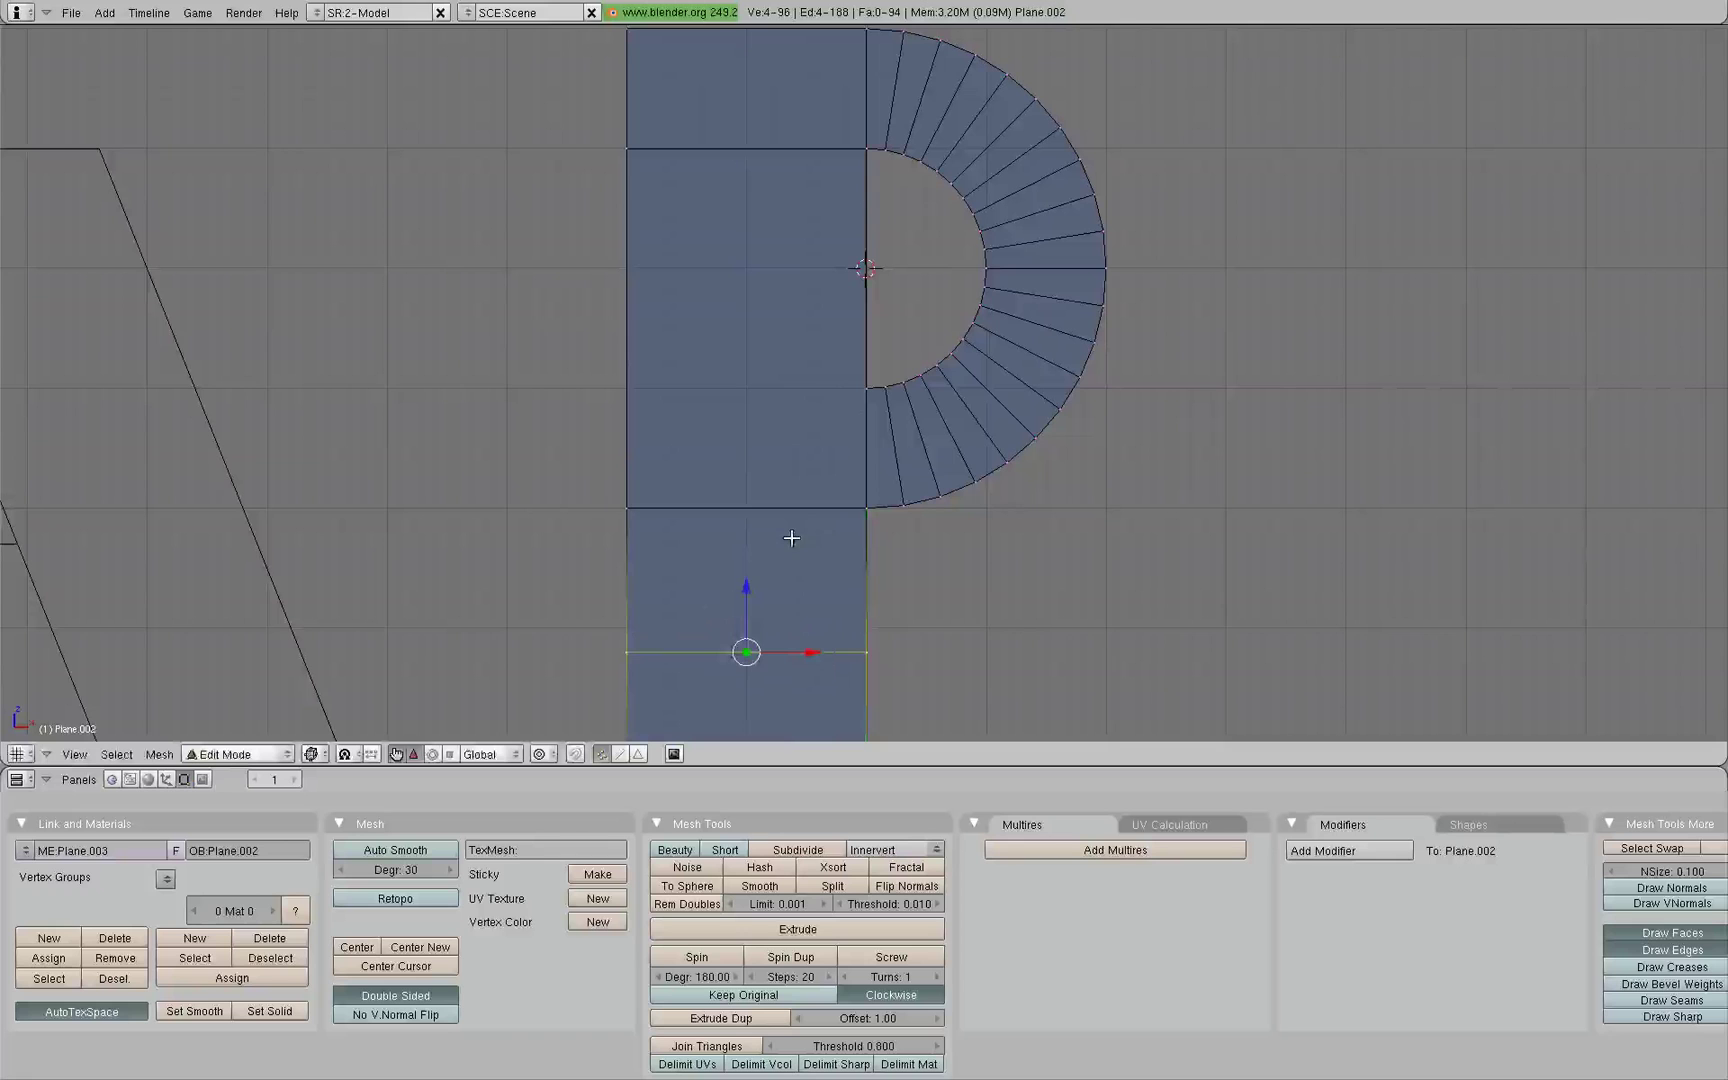
- Select the stem band between the two loop cuts and raise it until its upper loop meets the bowl's lower inner edge
right_click(626, 507, "shift")
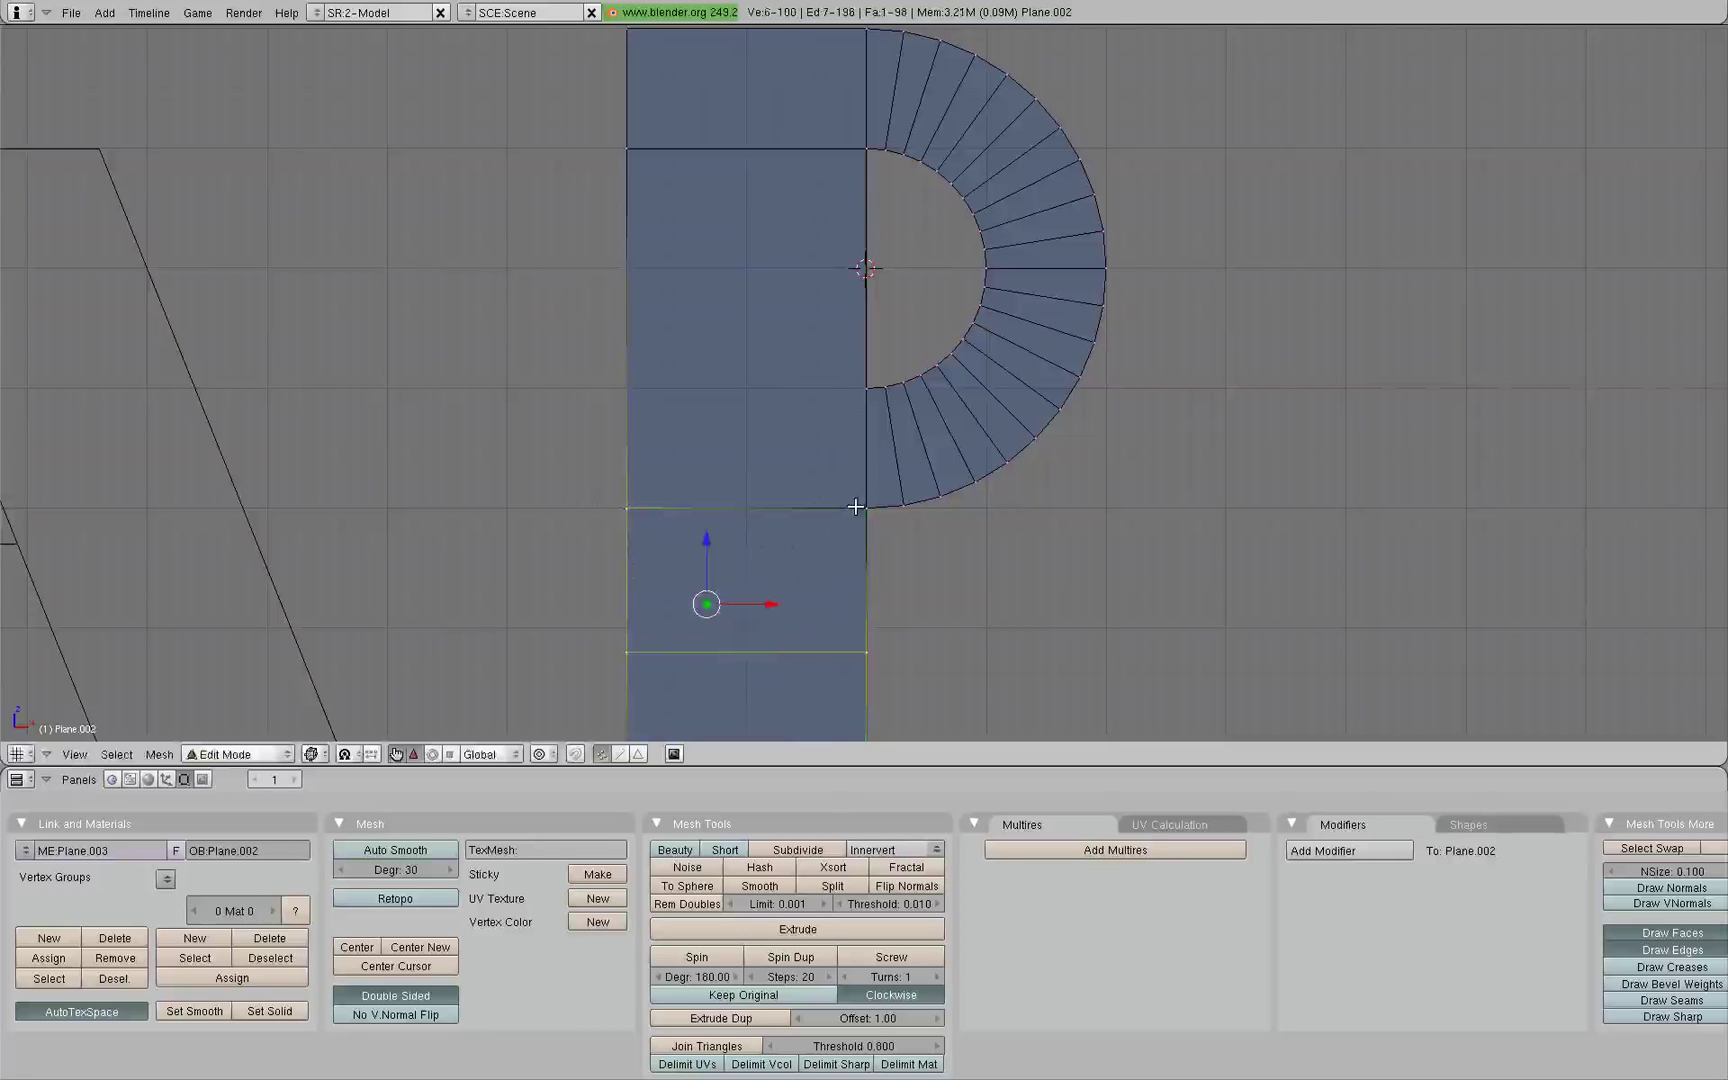
middle_click_drag(855, 492, 817, 547)
right_click(817, 547, "shift")
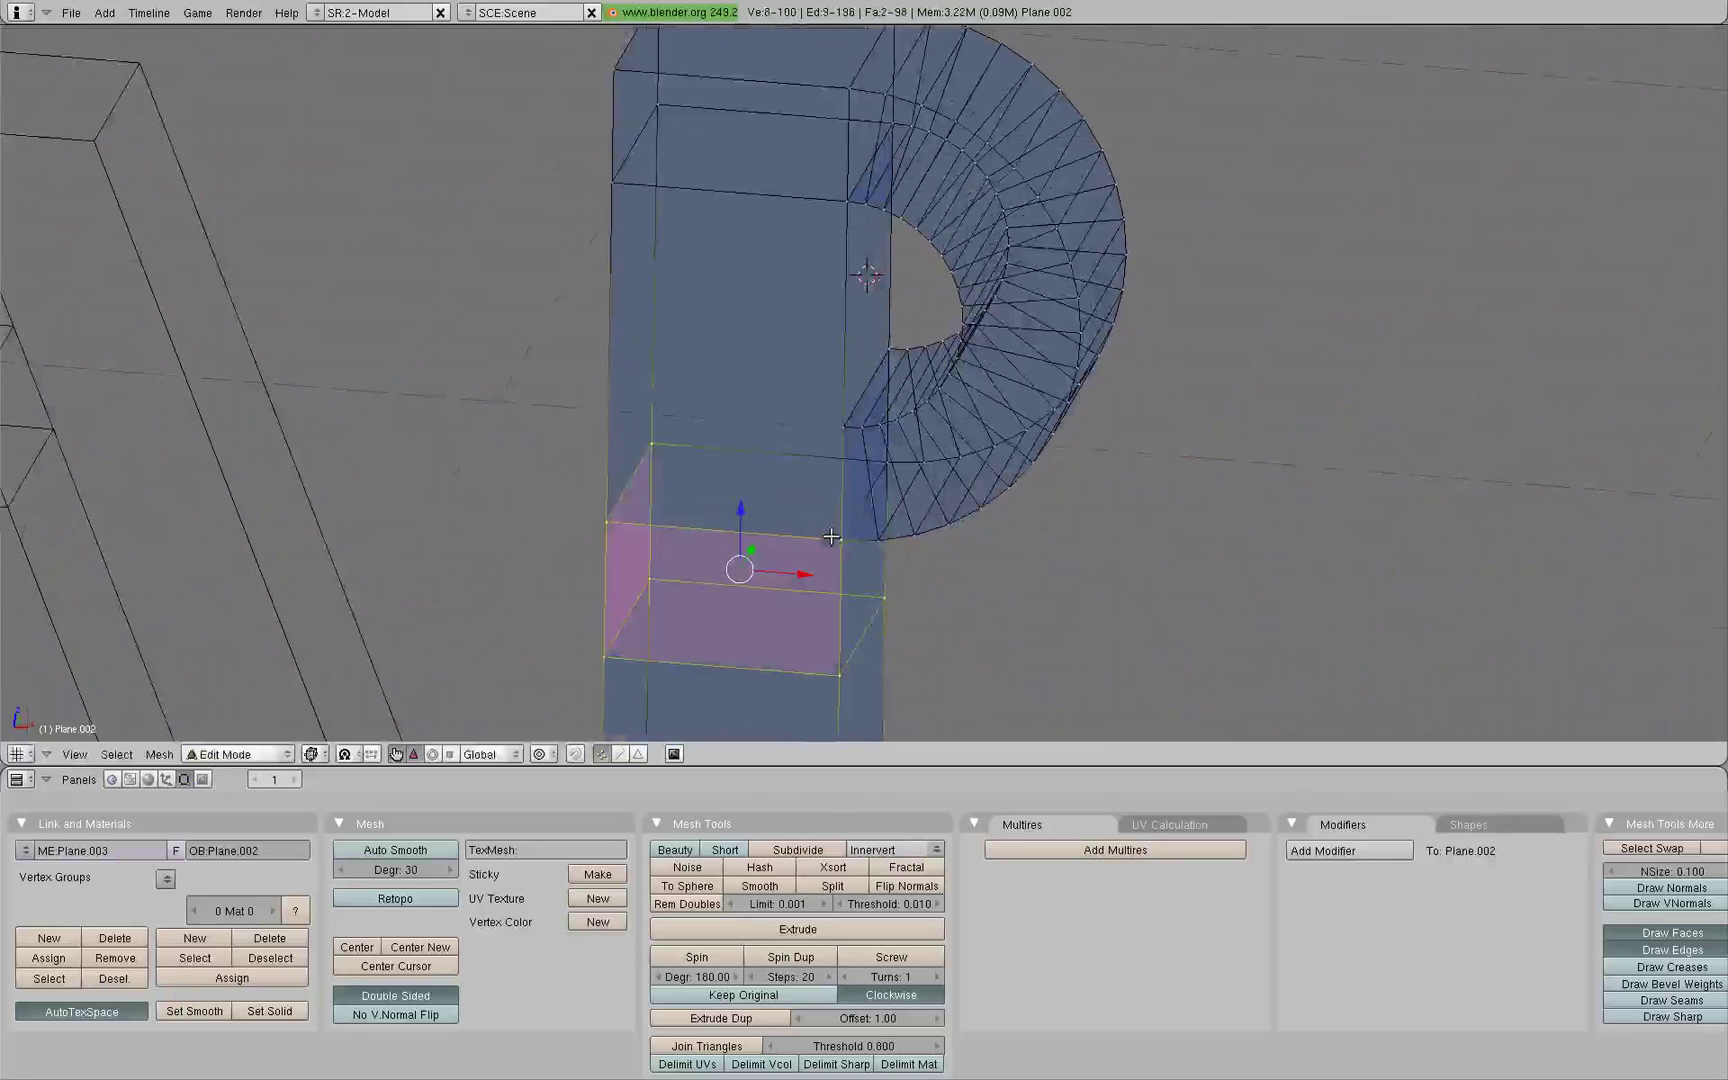
right_click(879, 471, "shift")
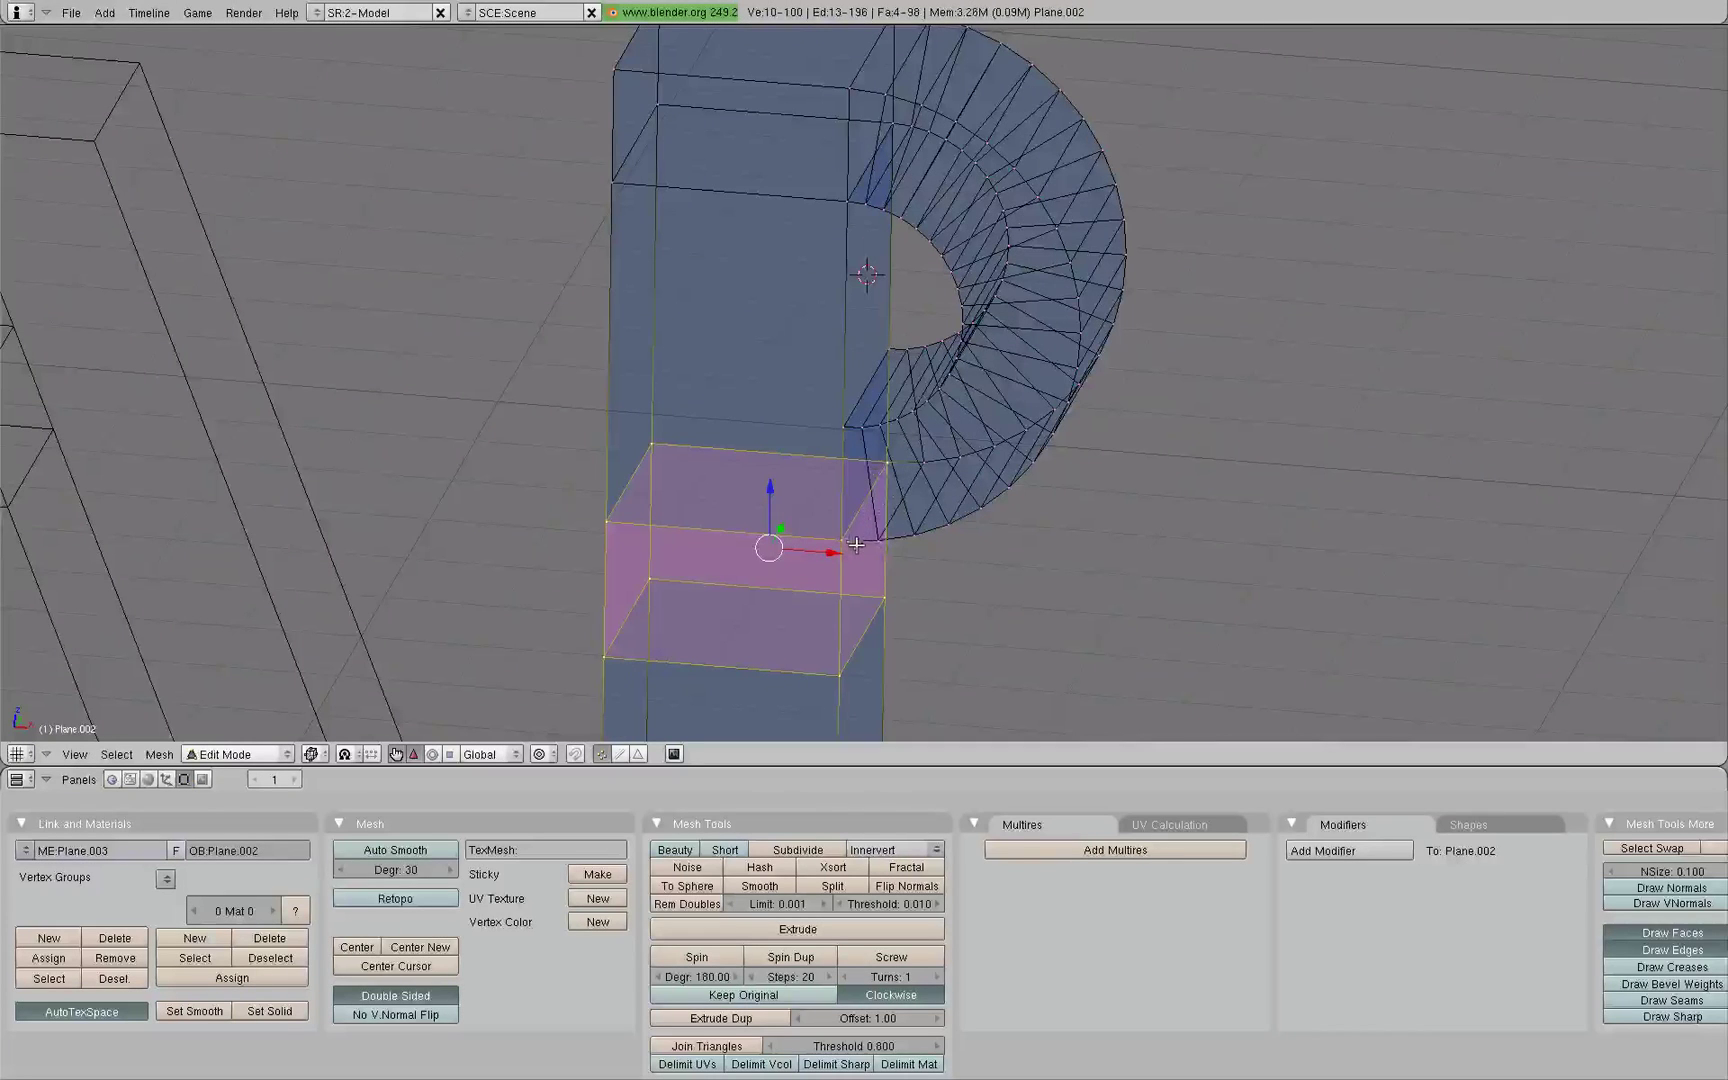
right_click(904, 468, "shift")
key("ctrl+z")
middle_click_drag(953, 467, 928, 408)
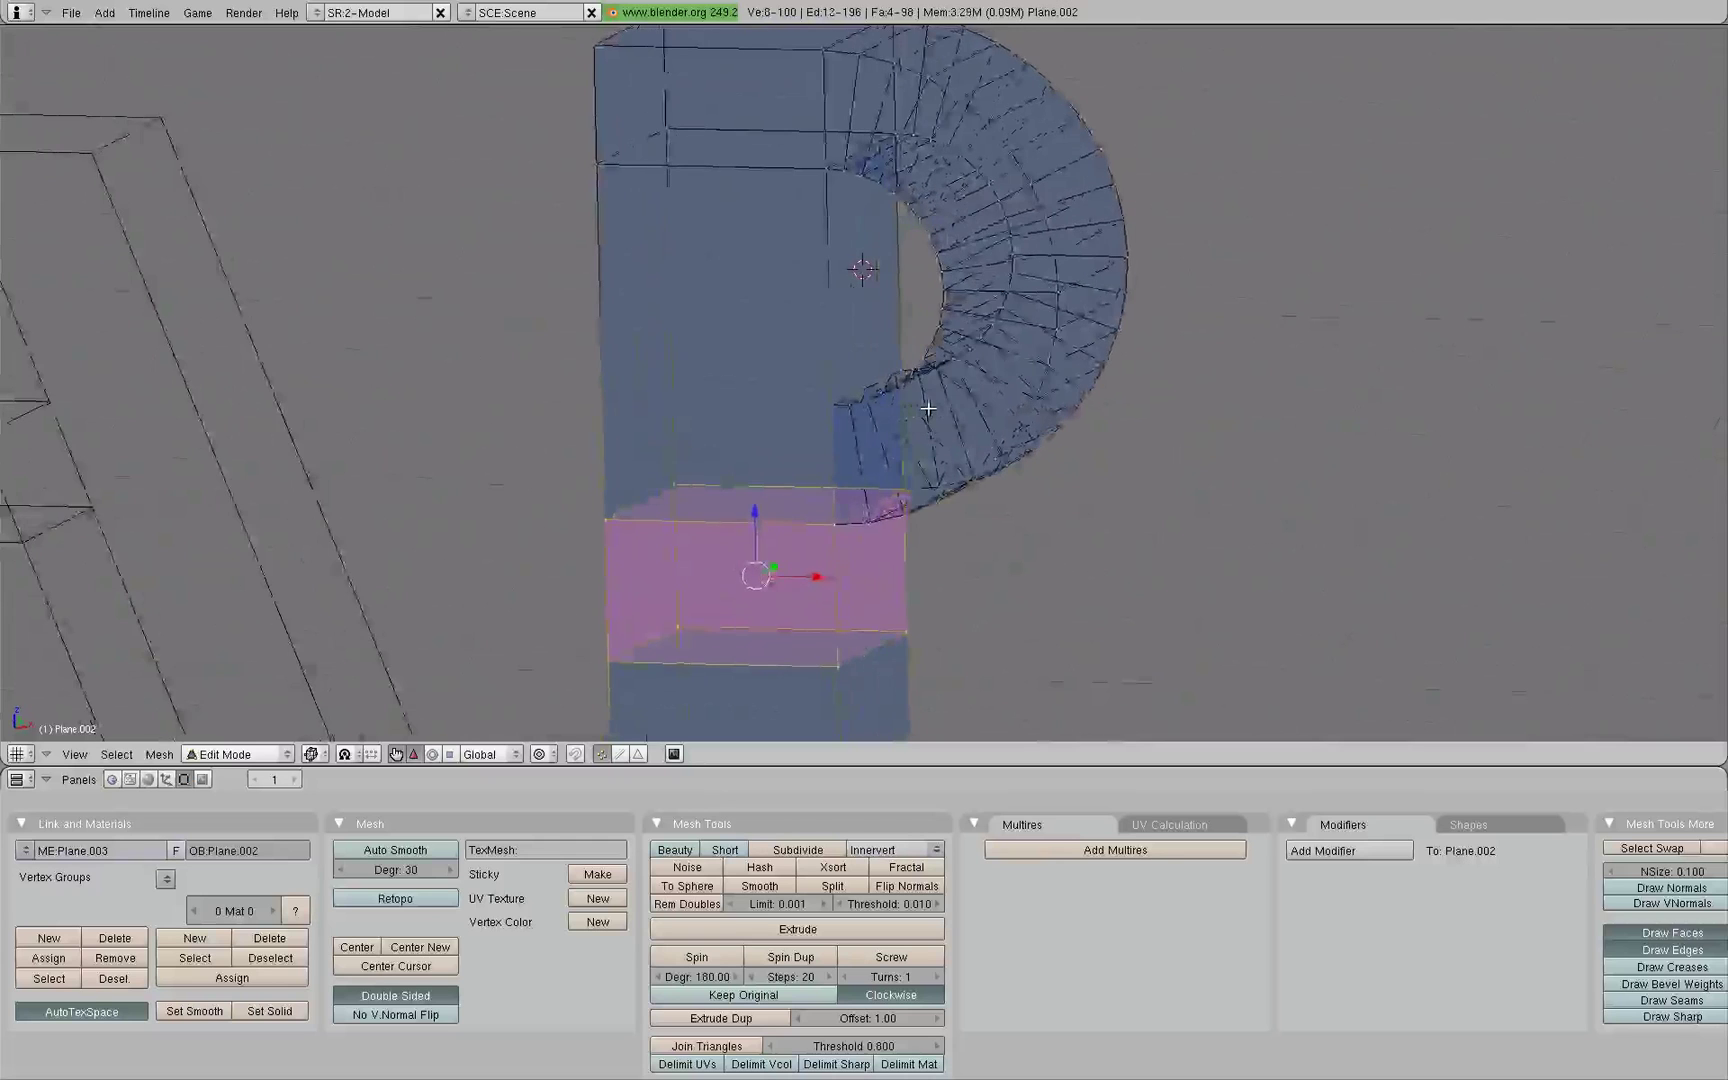
key("KP_7")
key("g")
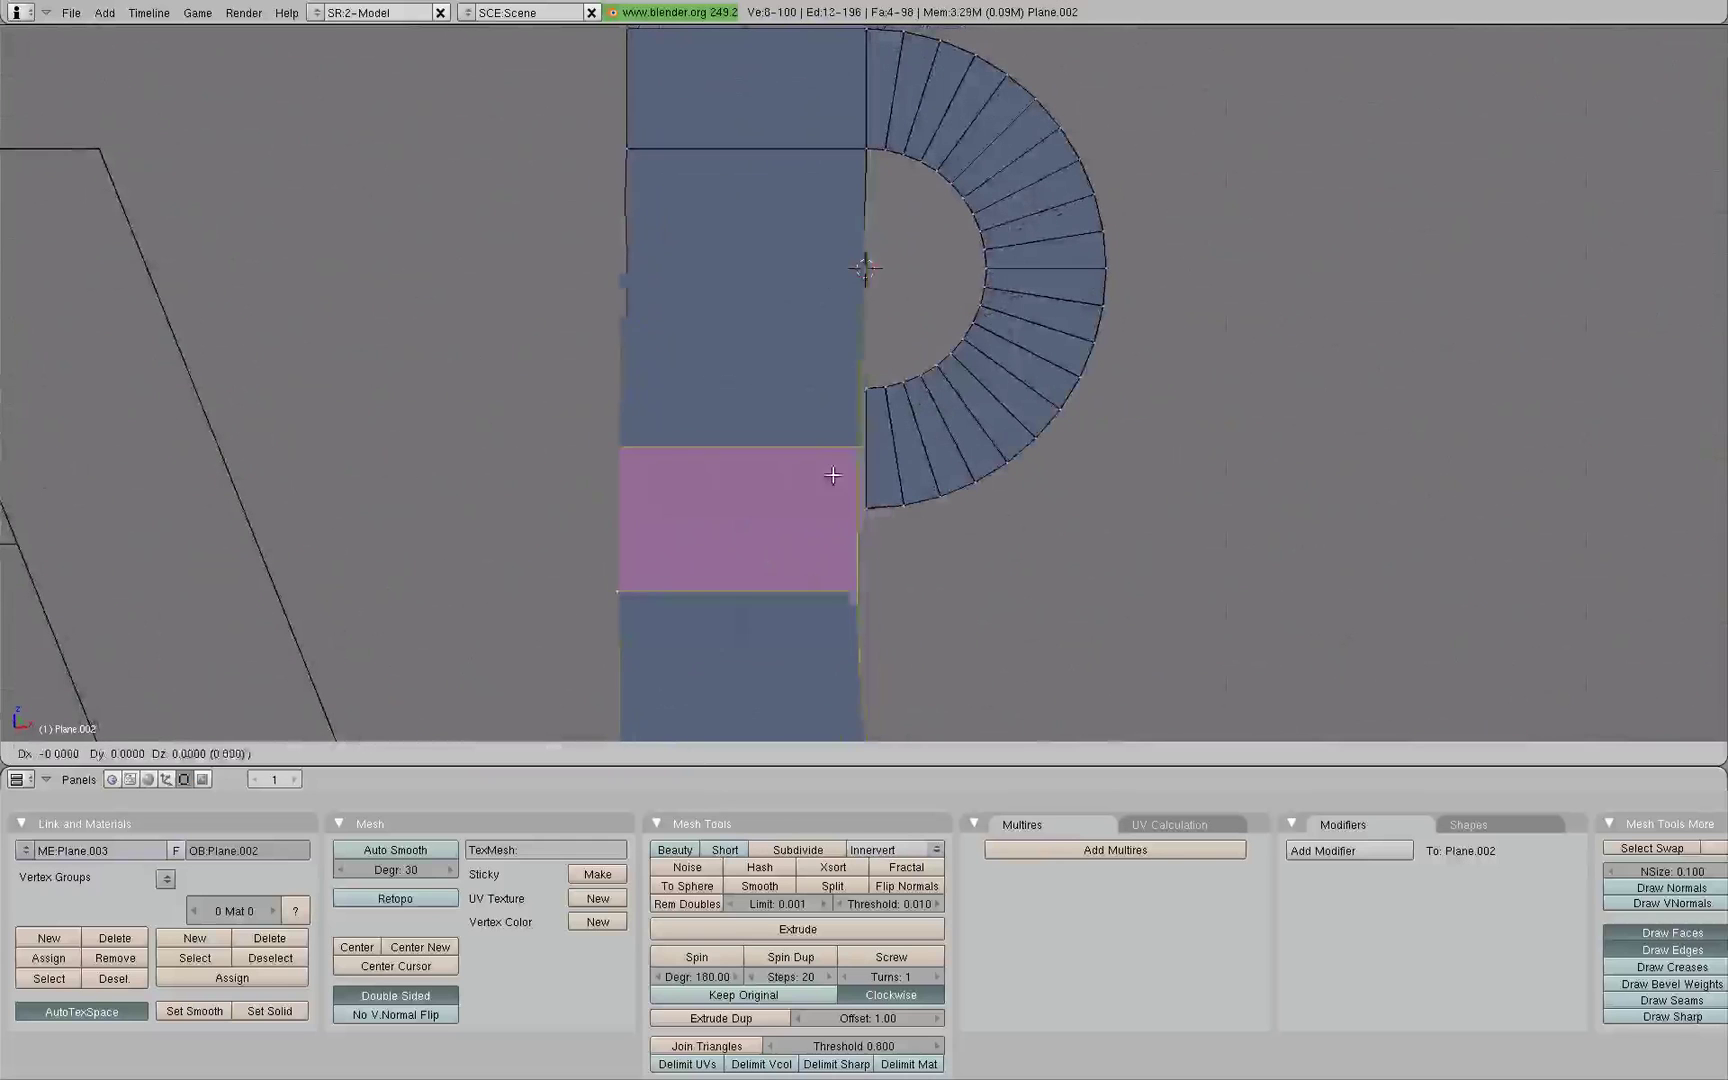
left_click(837, 424)
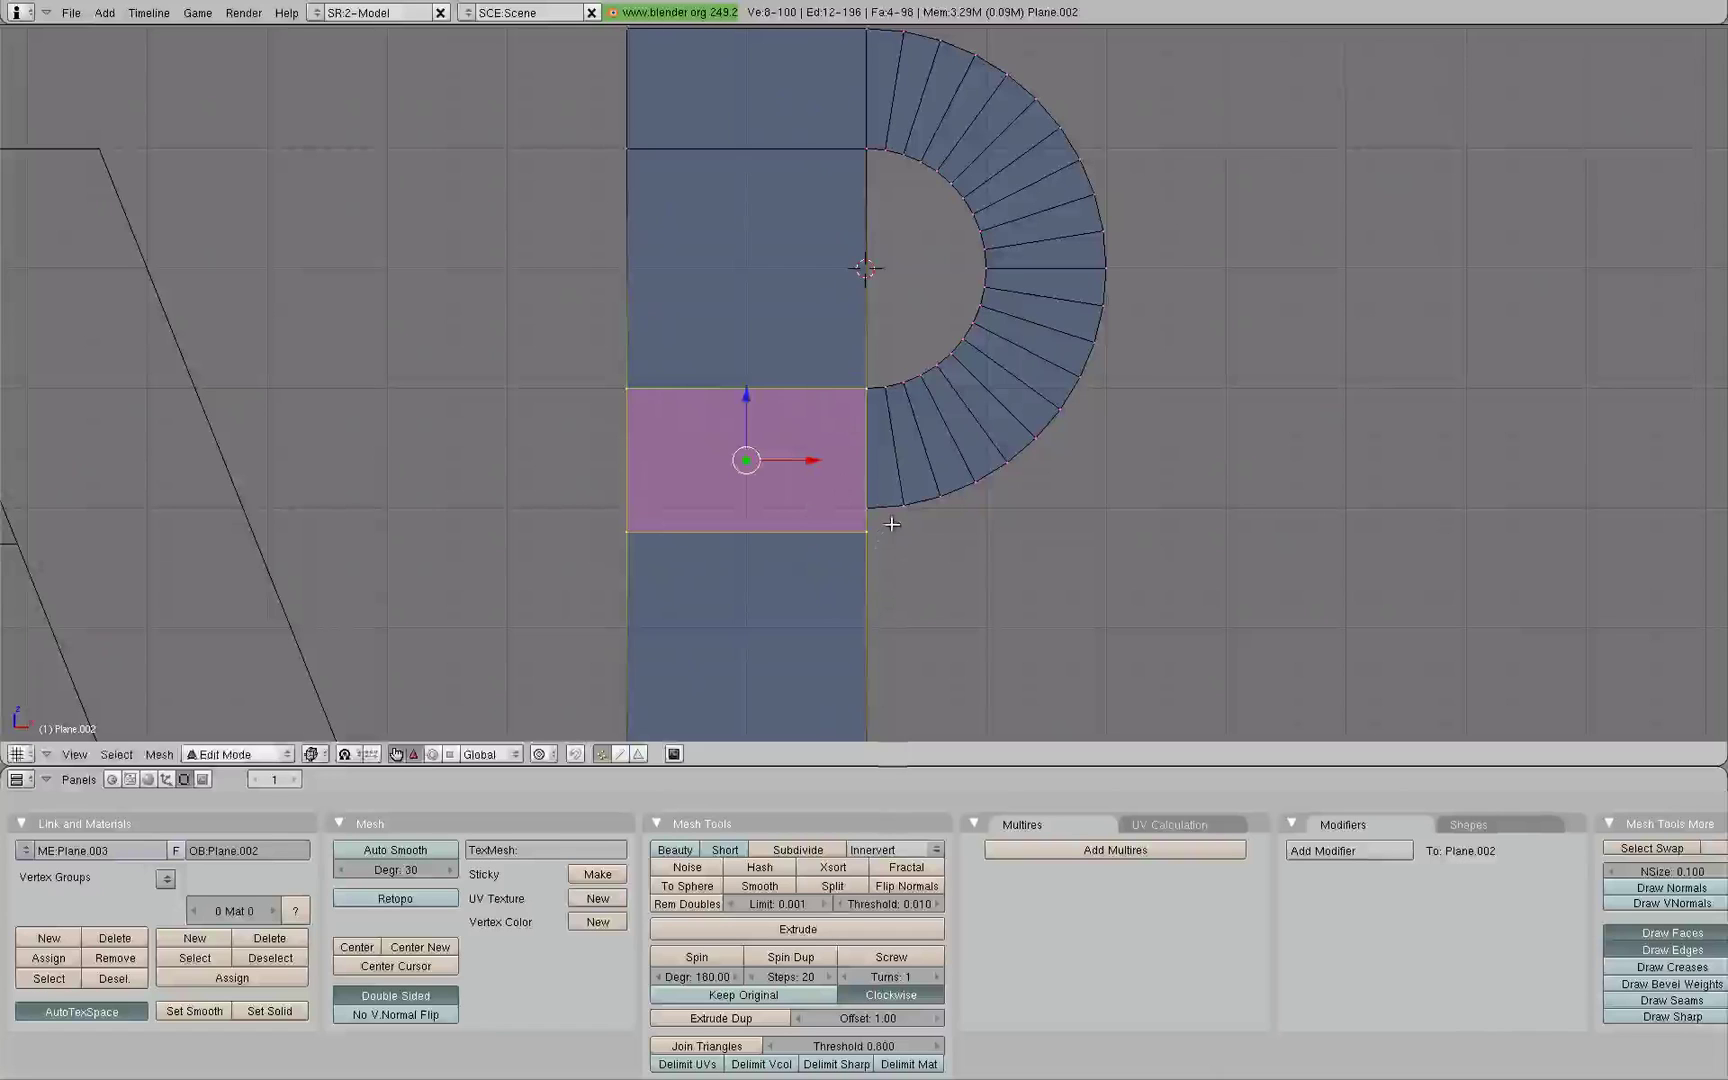
- Select only the lower edge loop of the band and raise it to the bowl's lower outer edge, then clear the selection
key("a")
right_click(700, 531, "alt")
left_click_drag(746, 469, 752, 444)
key("a")
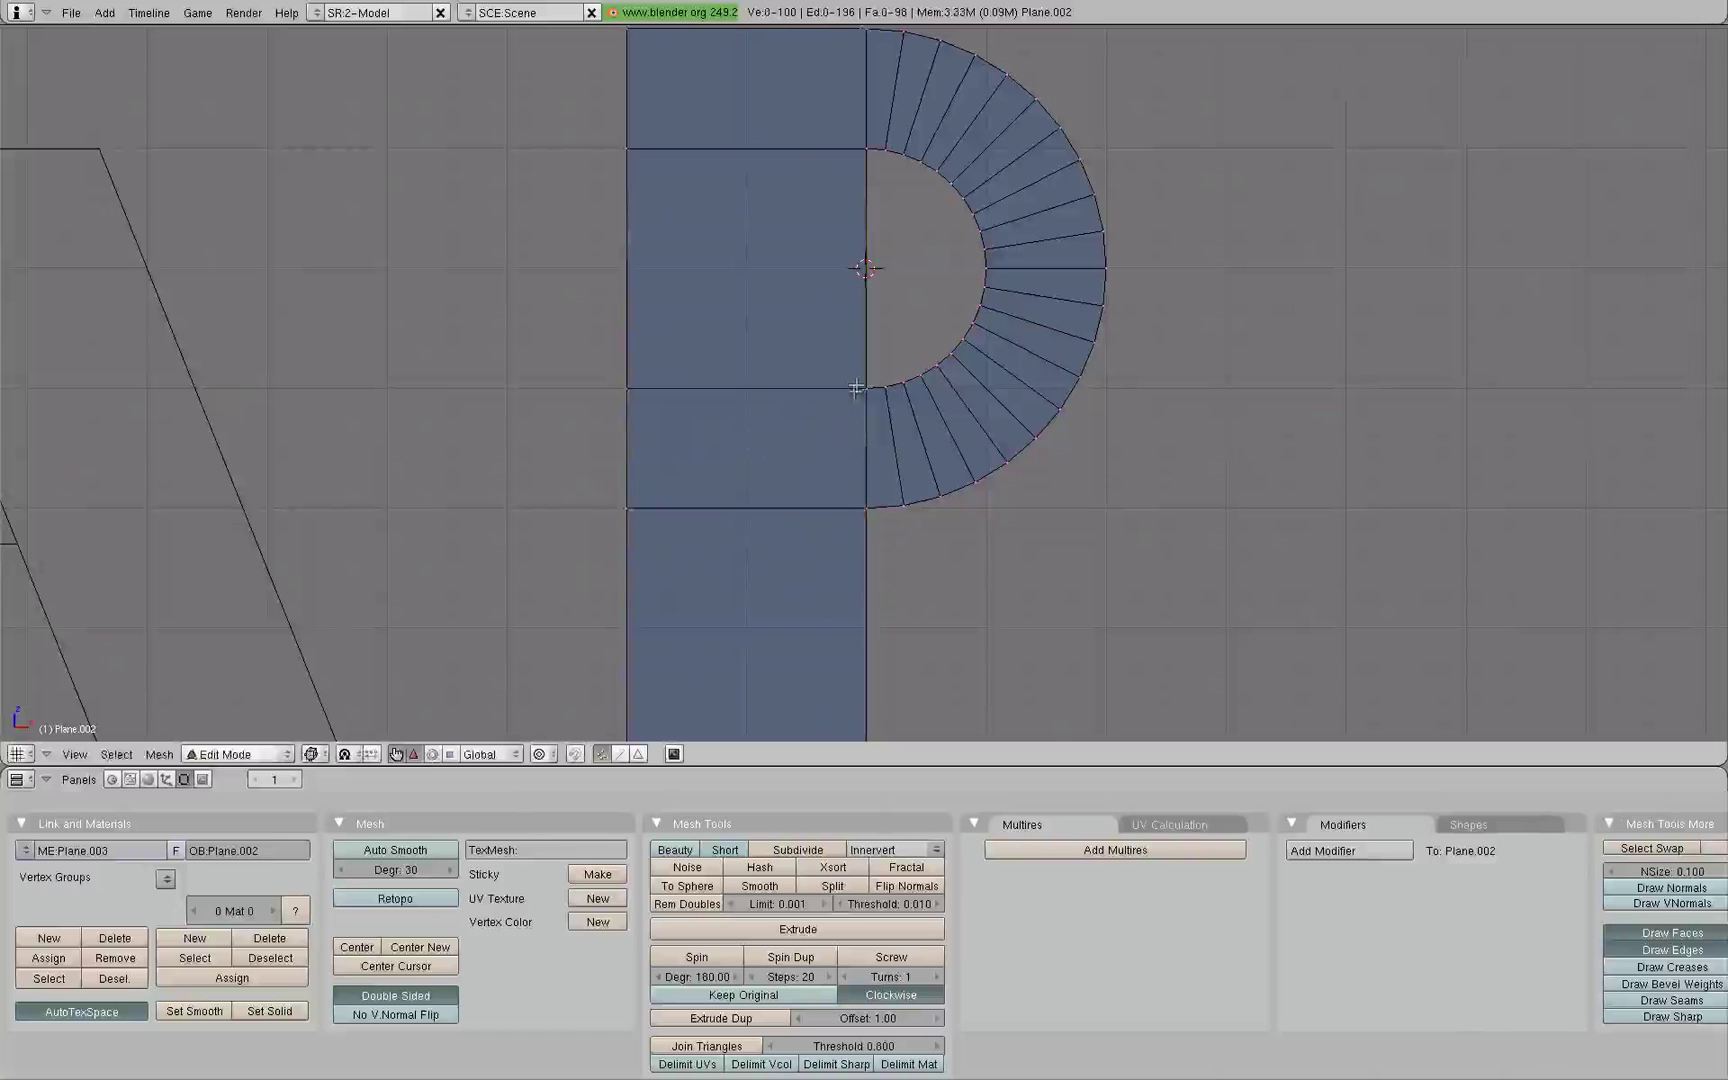
- Box-select the vertices where the bowl's lower end meets the stem and remove the doubled vertices
key("b")
left_click_drag(879, 364, 800, 602)
middle_click_drag(856, 437, 775, 439)
middle_click_drag(775, 439, 839, 444)
key("KP_7")
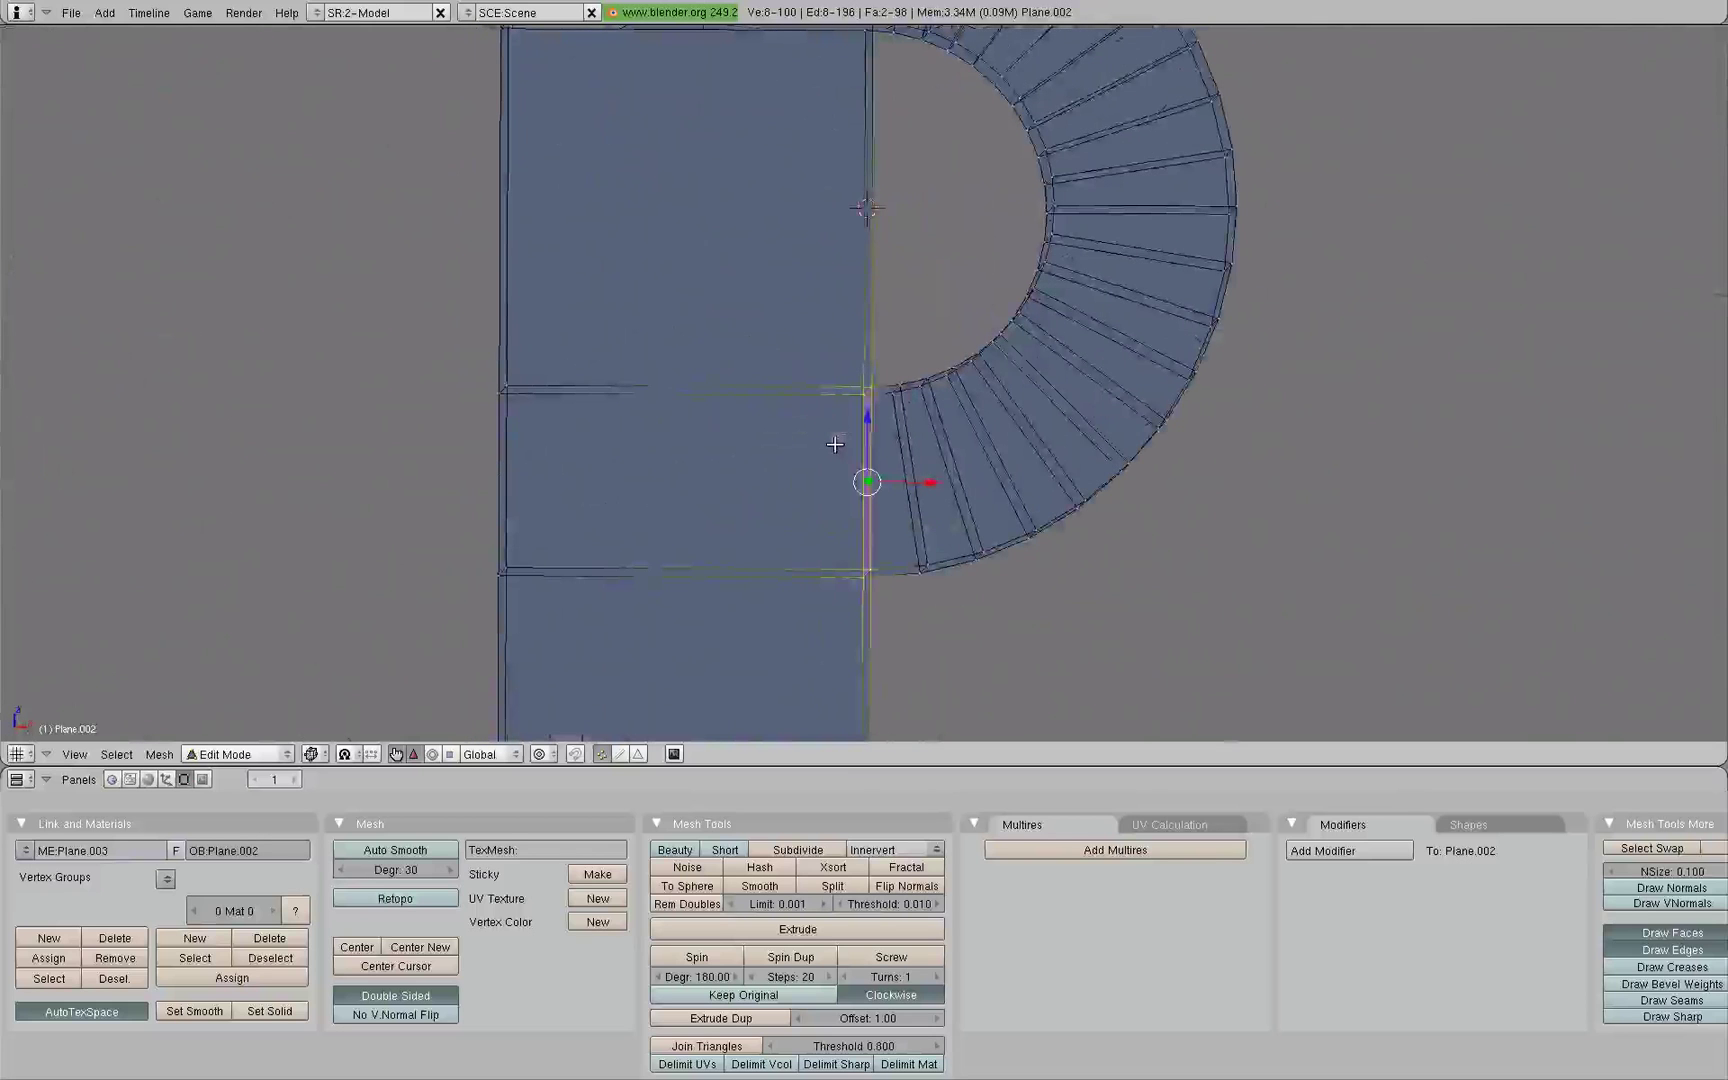
middle_click_drag(835, 444, 825, 440)
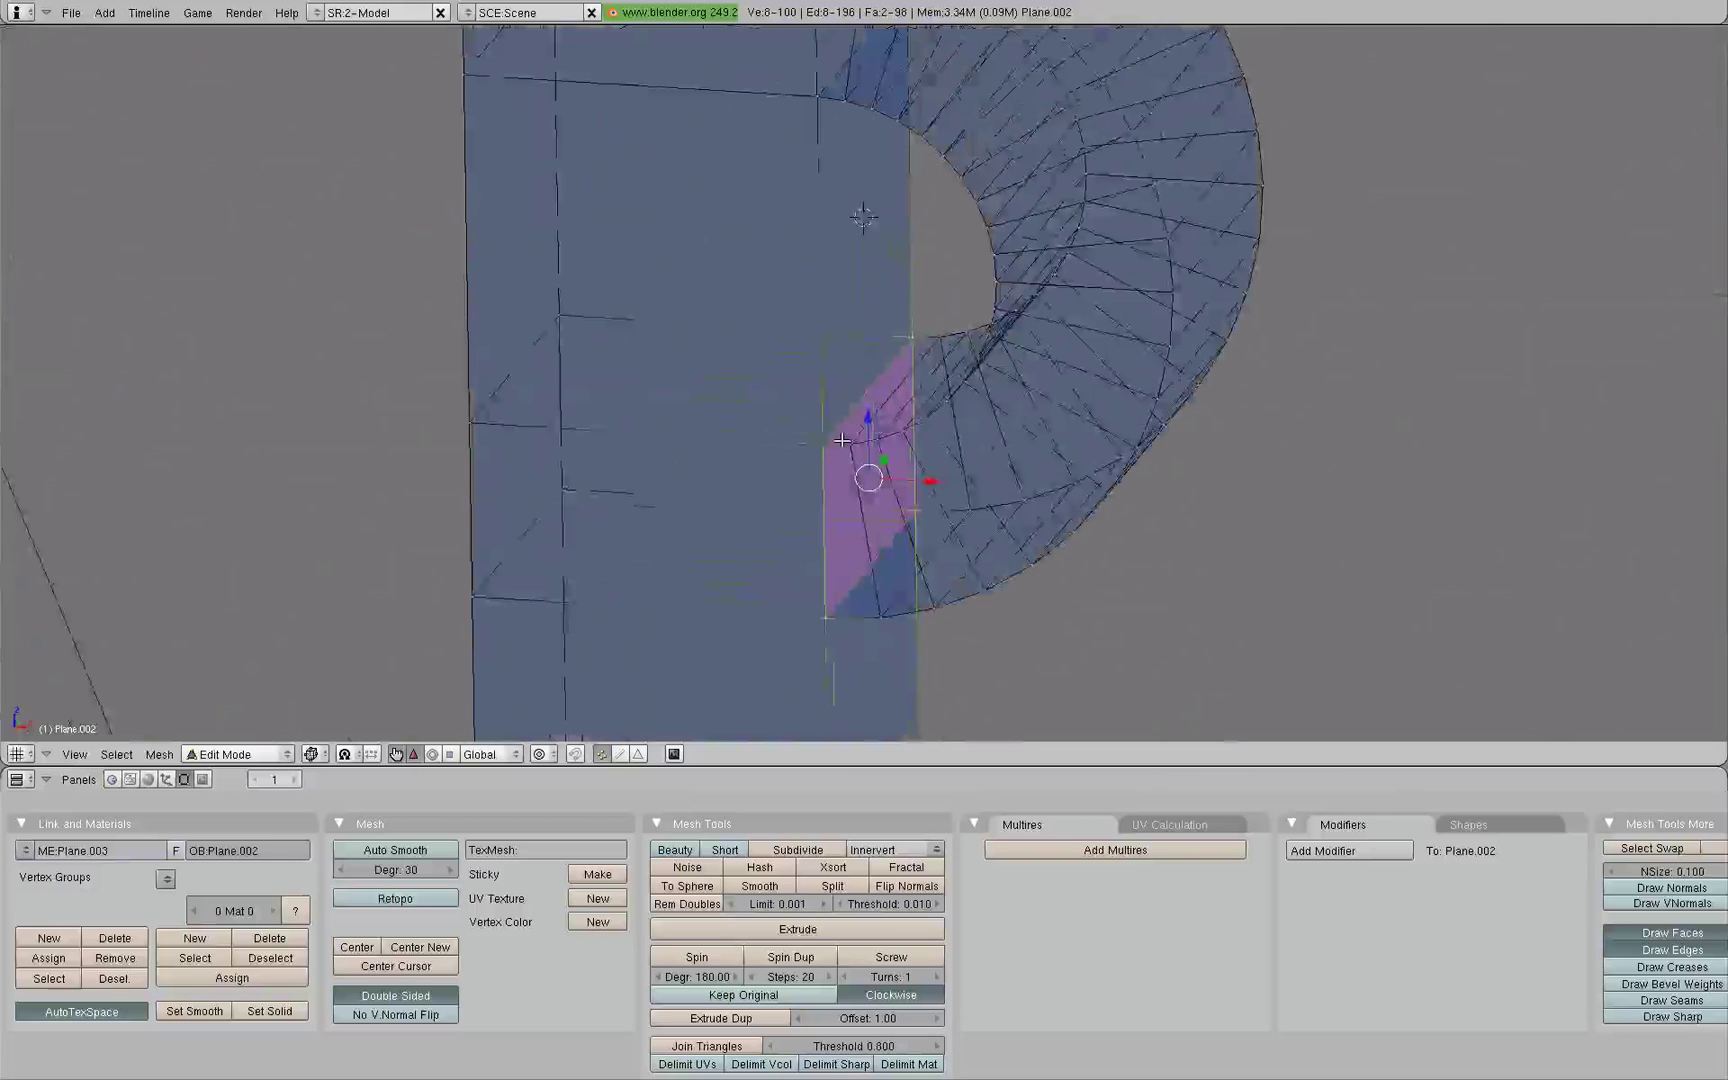
key("w")
left_click(841, 371)
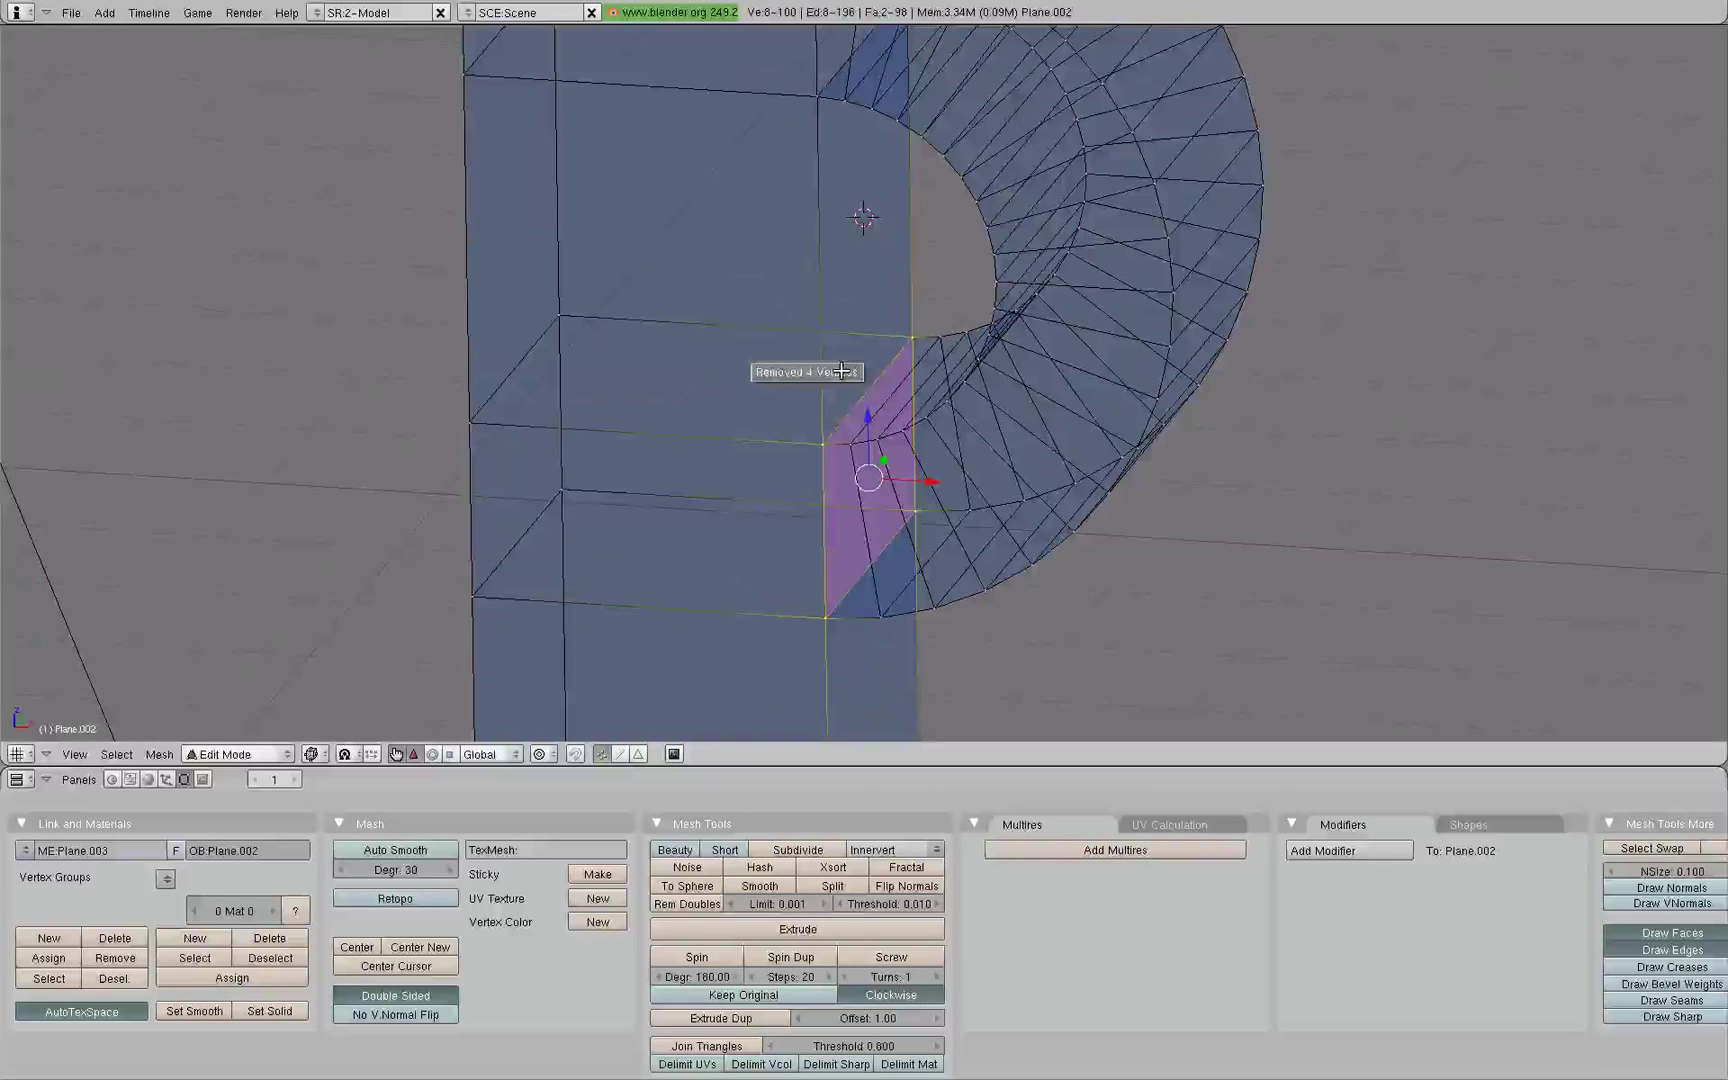
- Test the weld by grabbing the single junction vertex at the bowl's lower inner corner
middle_click_drag(864, 386, 907, 389)
right_click(815, 407)
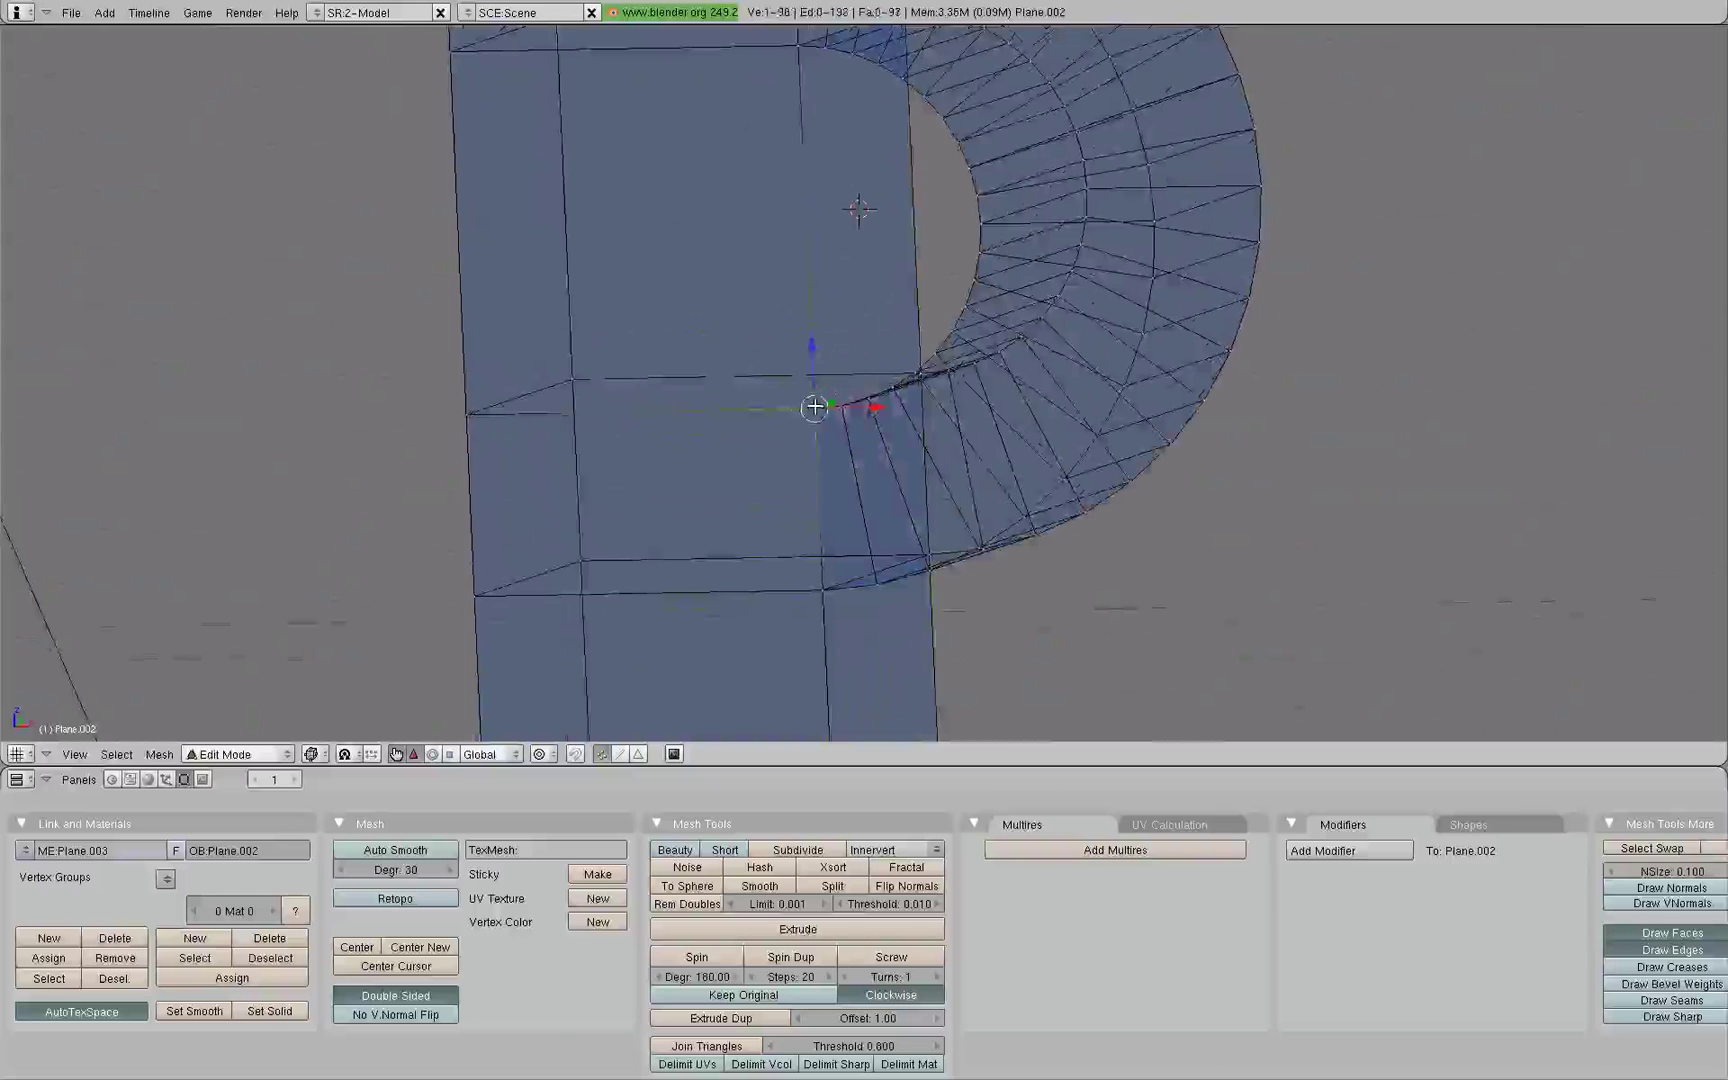
key("g")
left_click(809, 404)
key("KP_1")
scroll(829, 420, "down", 5)
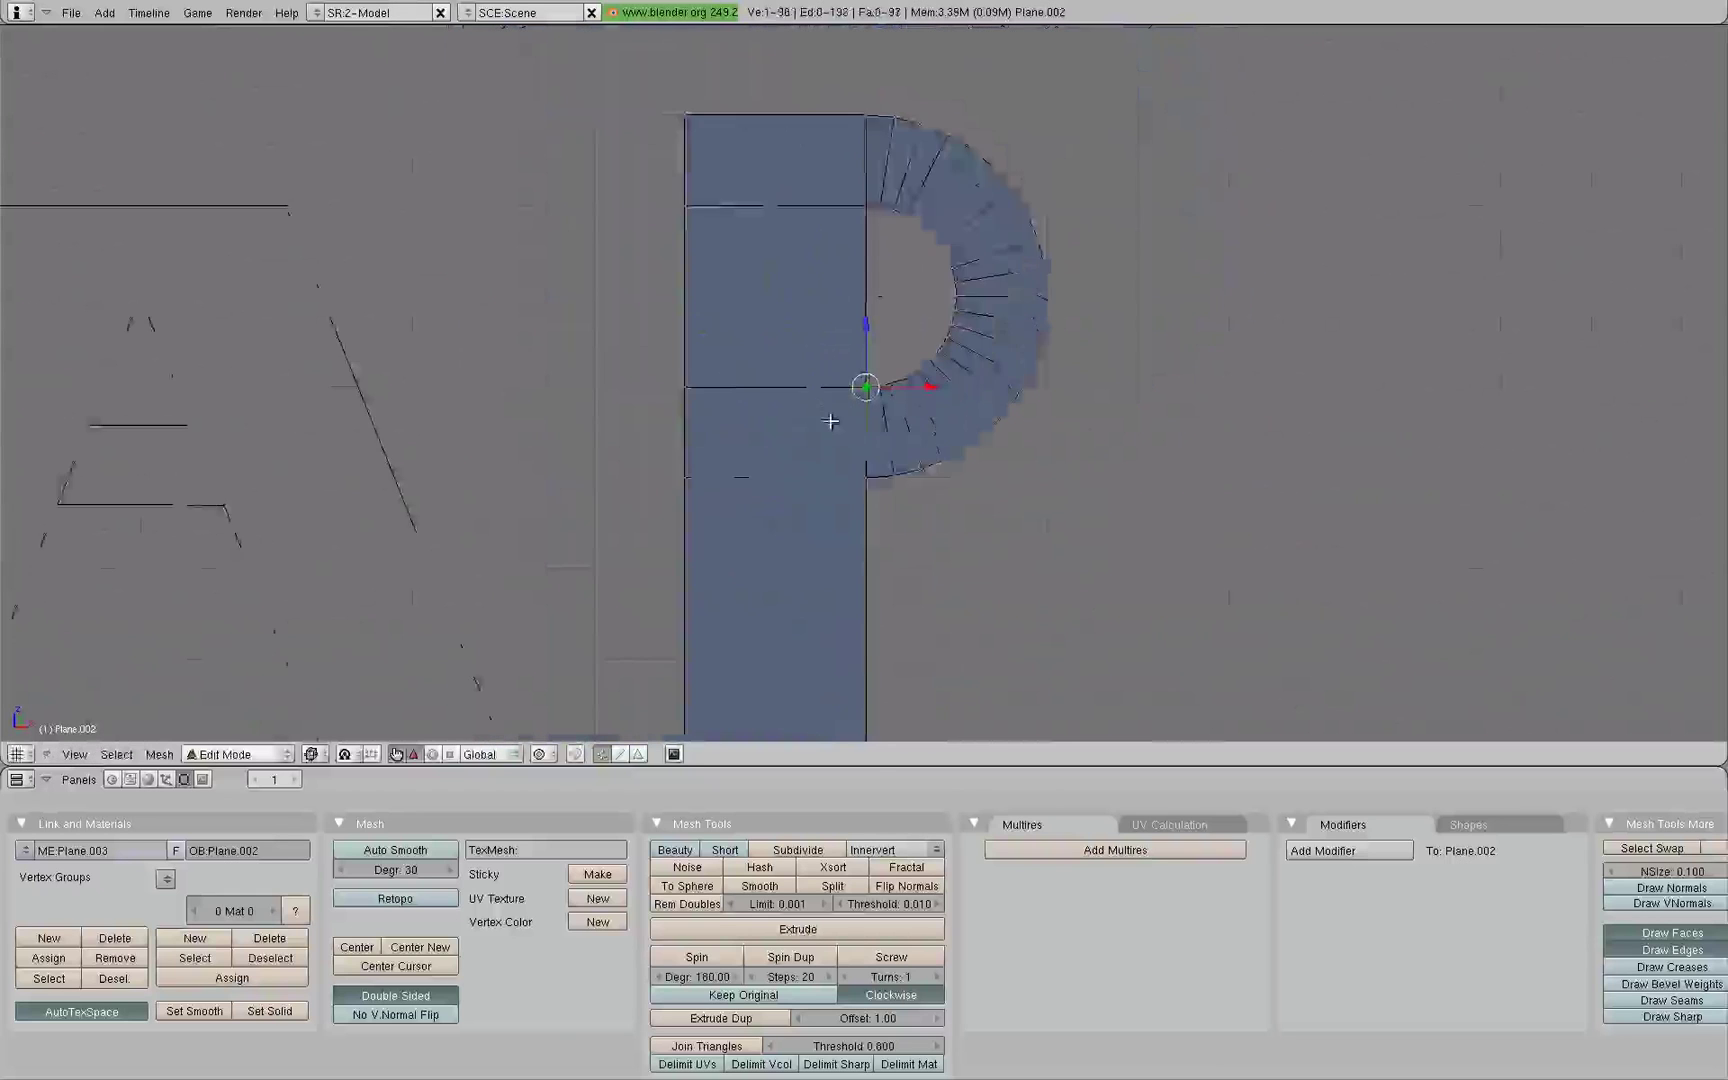
scroll(837, 313, "down", 1)
- Box-select the stem's side facing the A and move it along X toward the bowl, halving the stem's width
key("a")
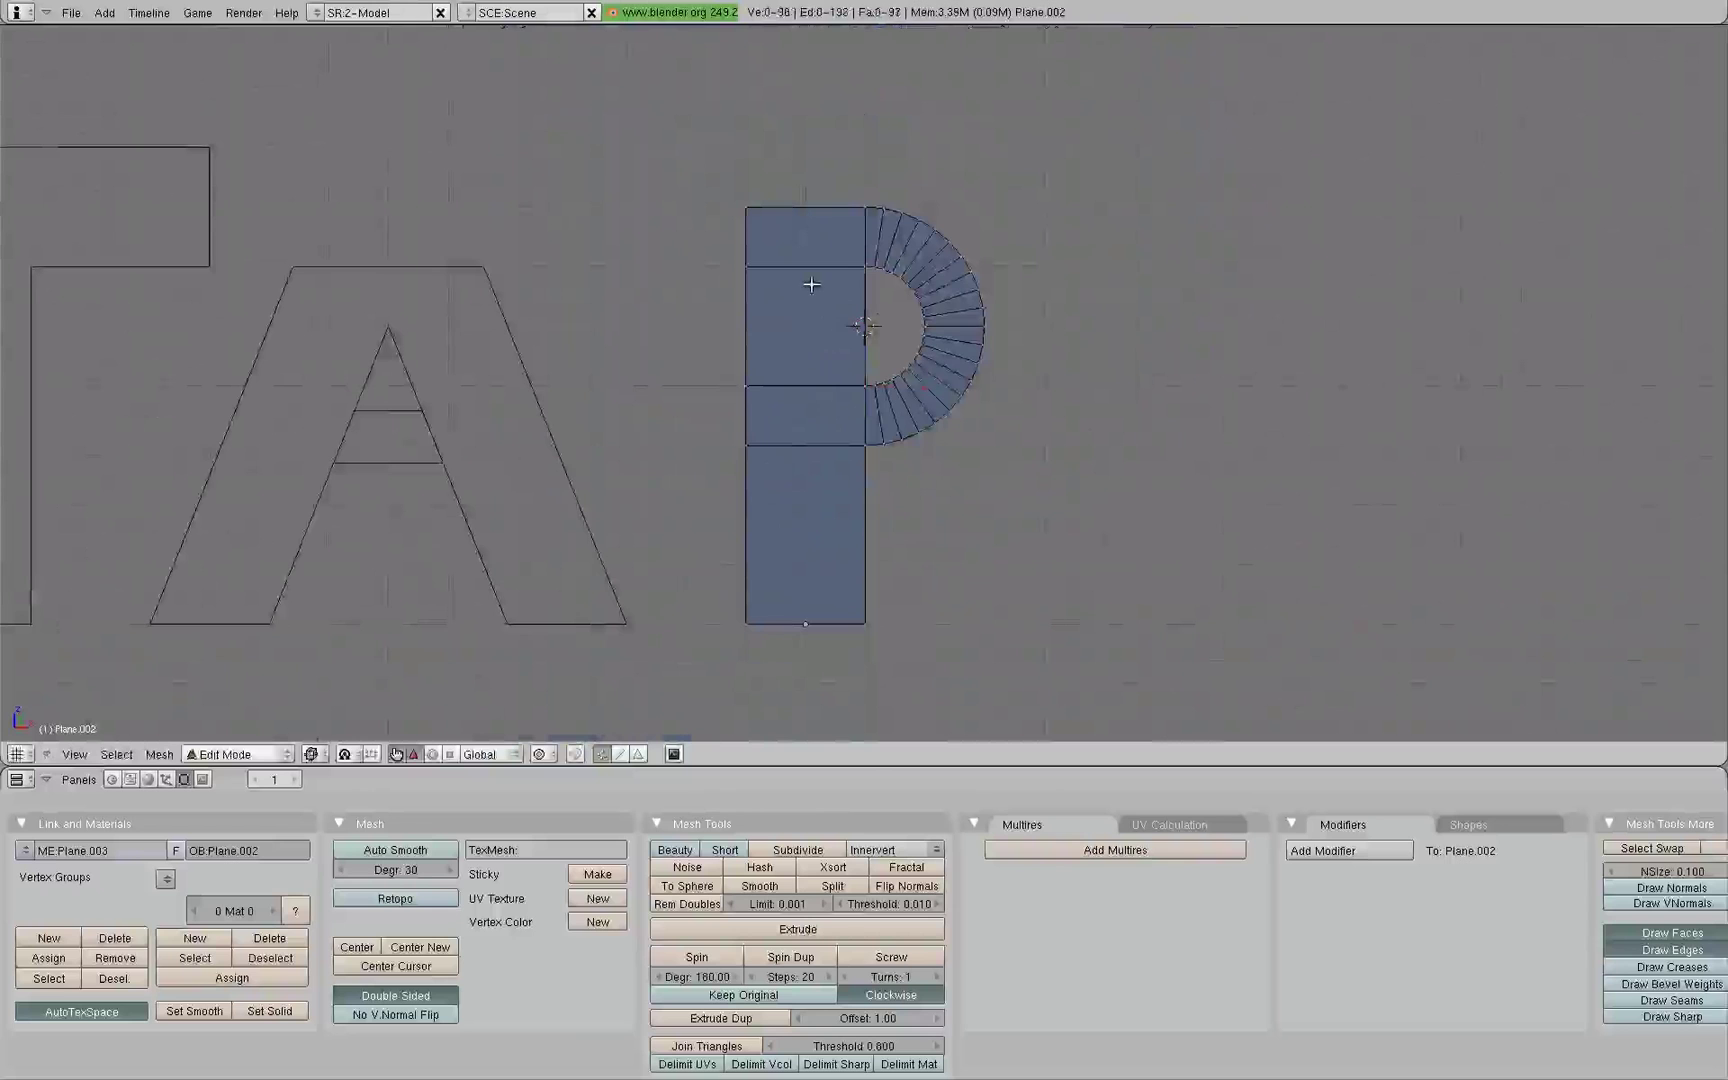
key("b")
left_click_drag(779, 137, 727, 650)
left_click_drag(809, 388, 876, 396)
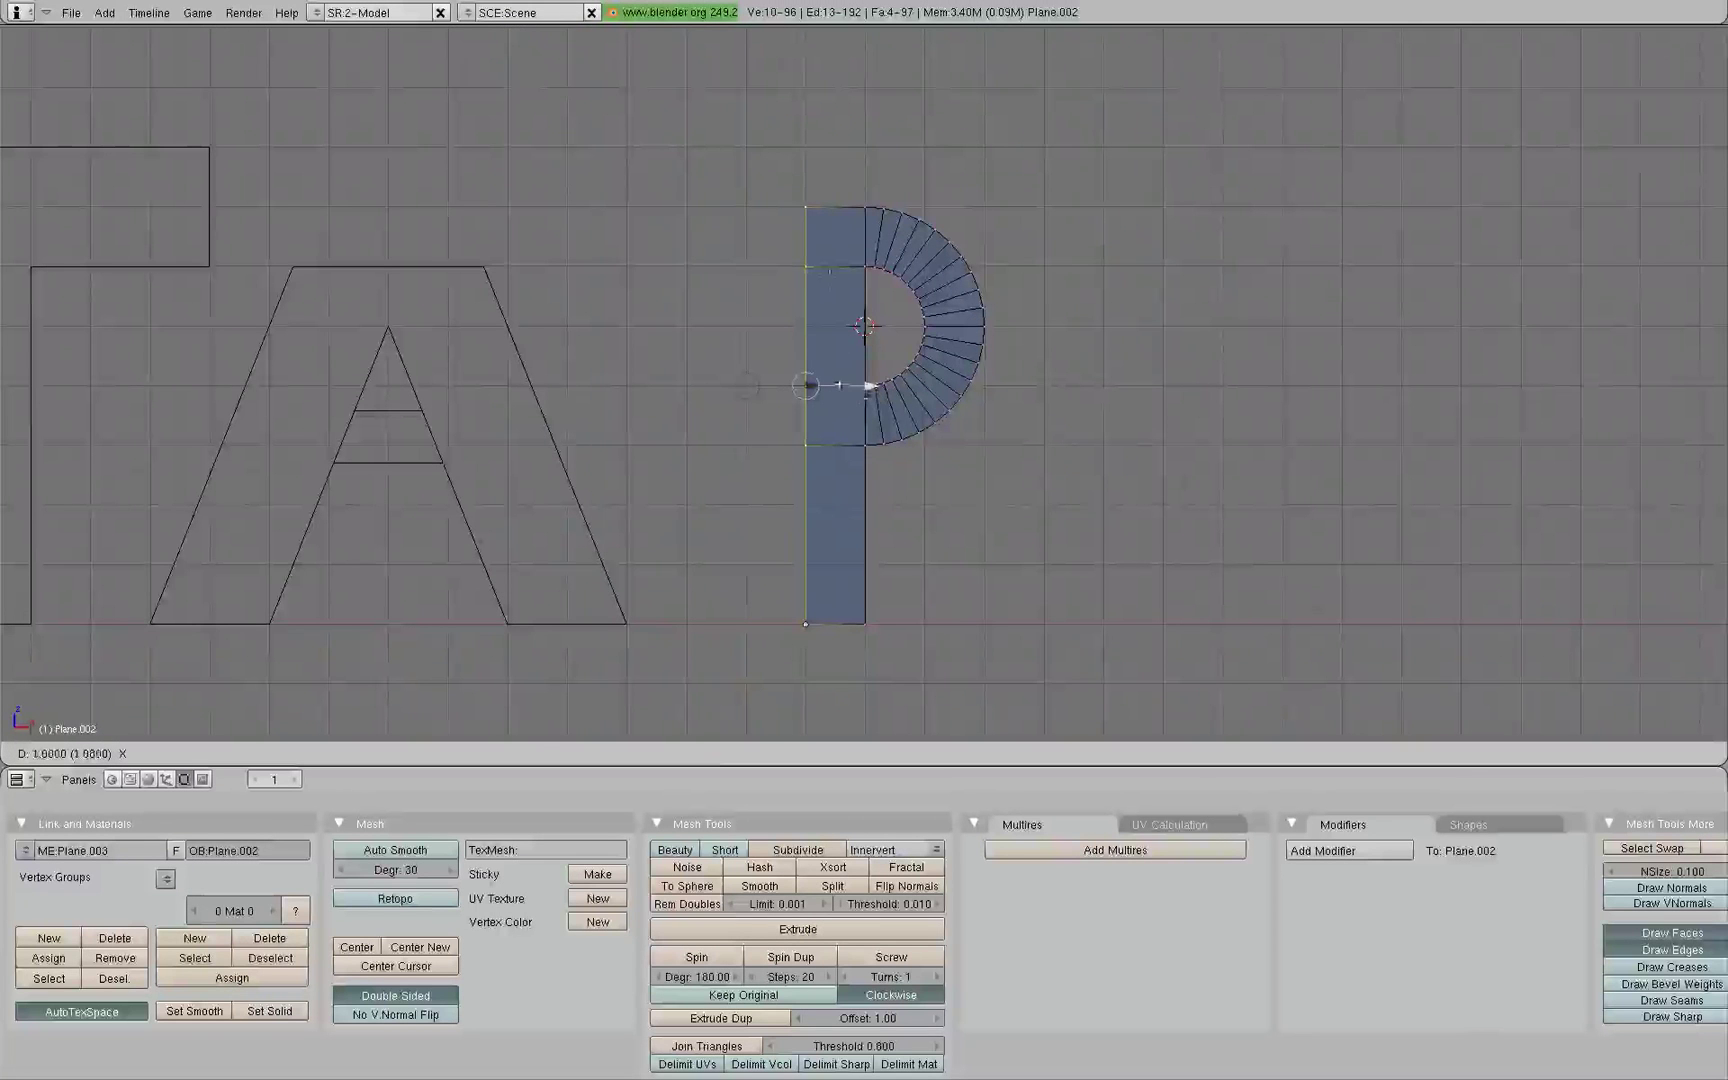
- Leave mesh editing and move the whole P along X until it stands close beside the A
middle_click_drag(817, 203, 879, 349)
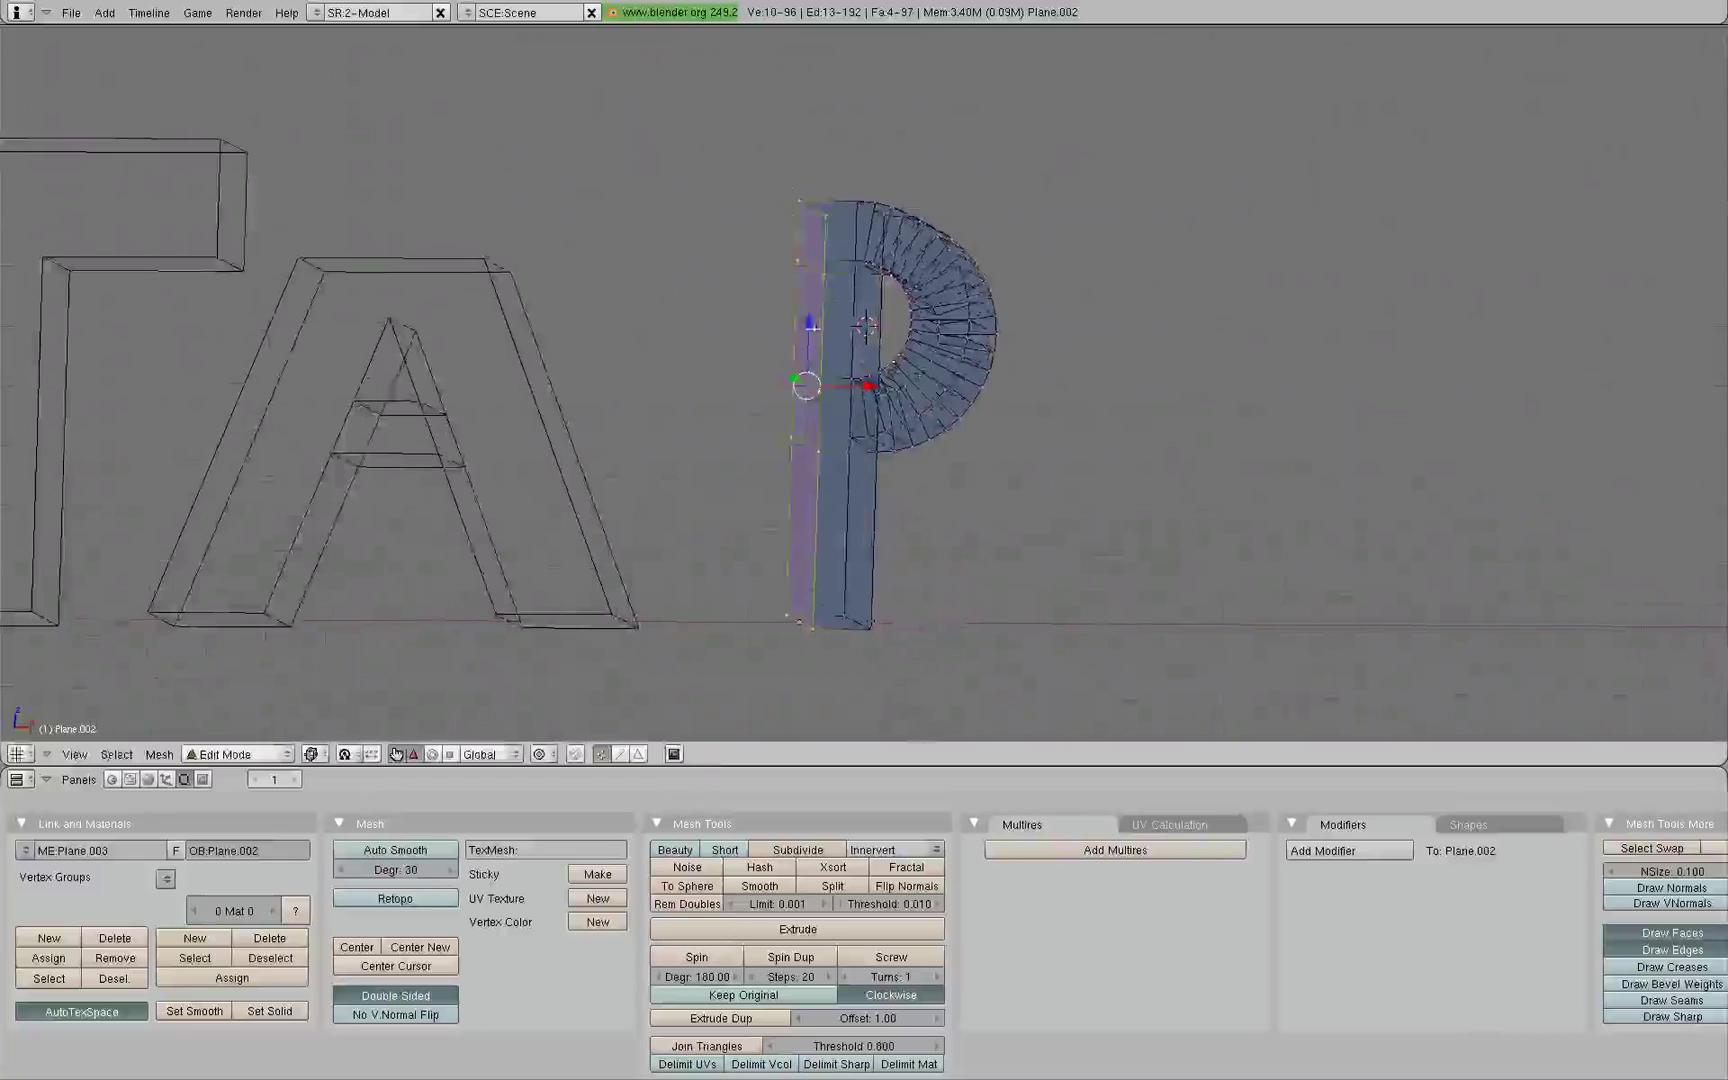
key("KP_3")
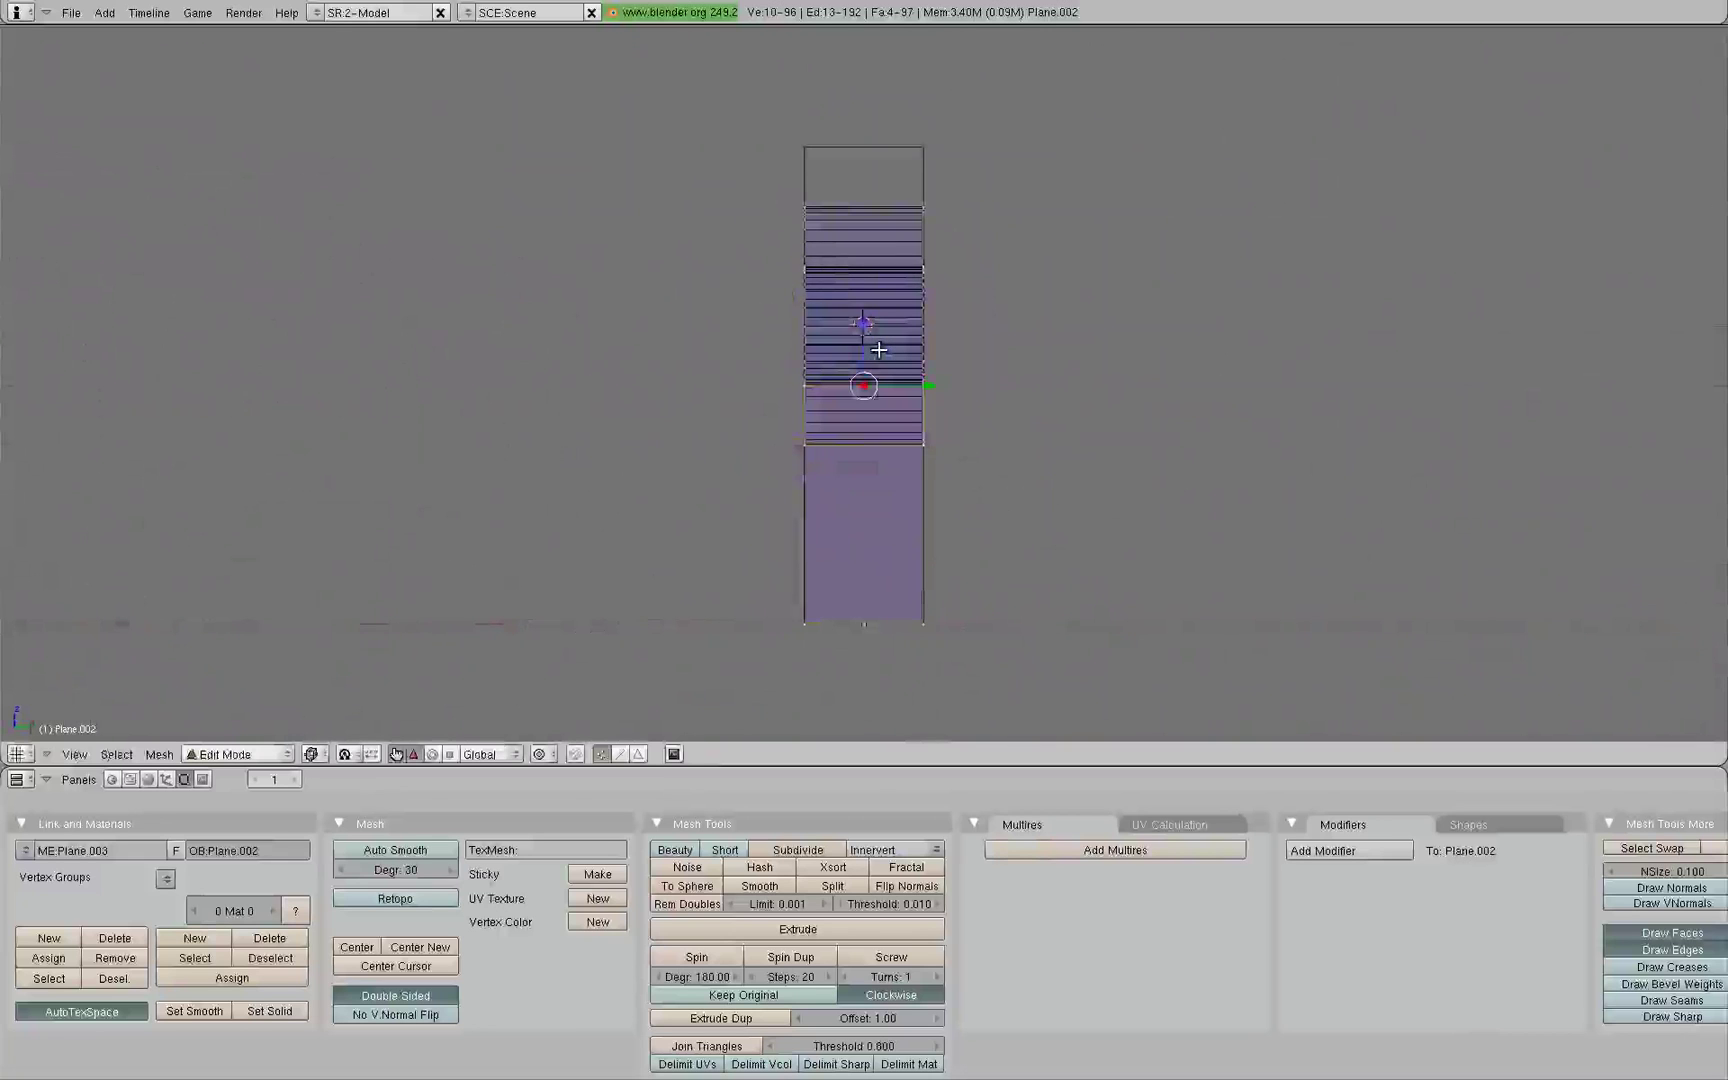
key("Tab")
middle_click_drag(878, 350, 1022, 366)
key("KP_1")
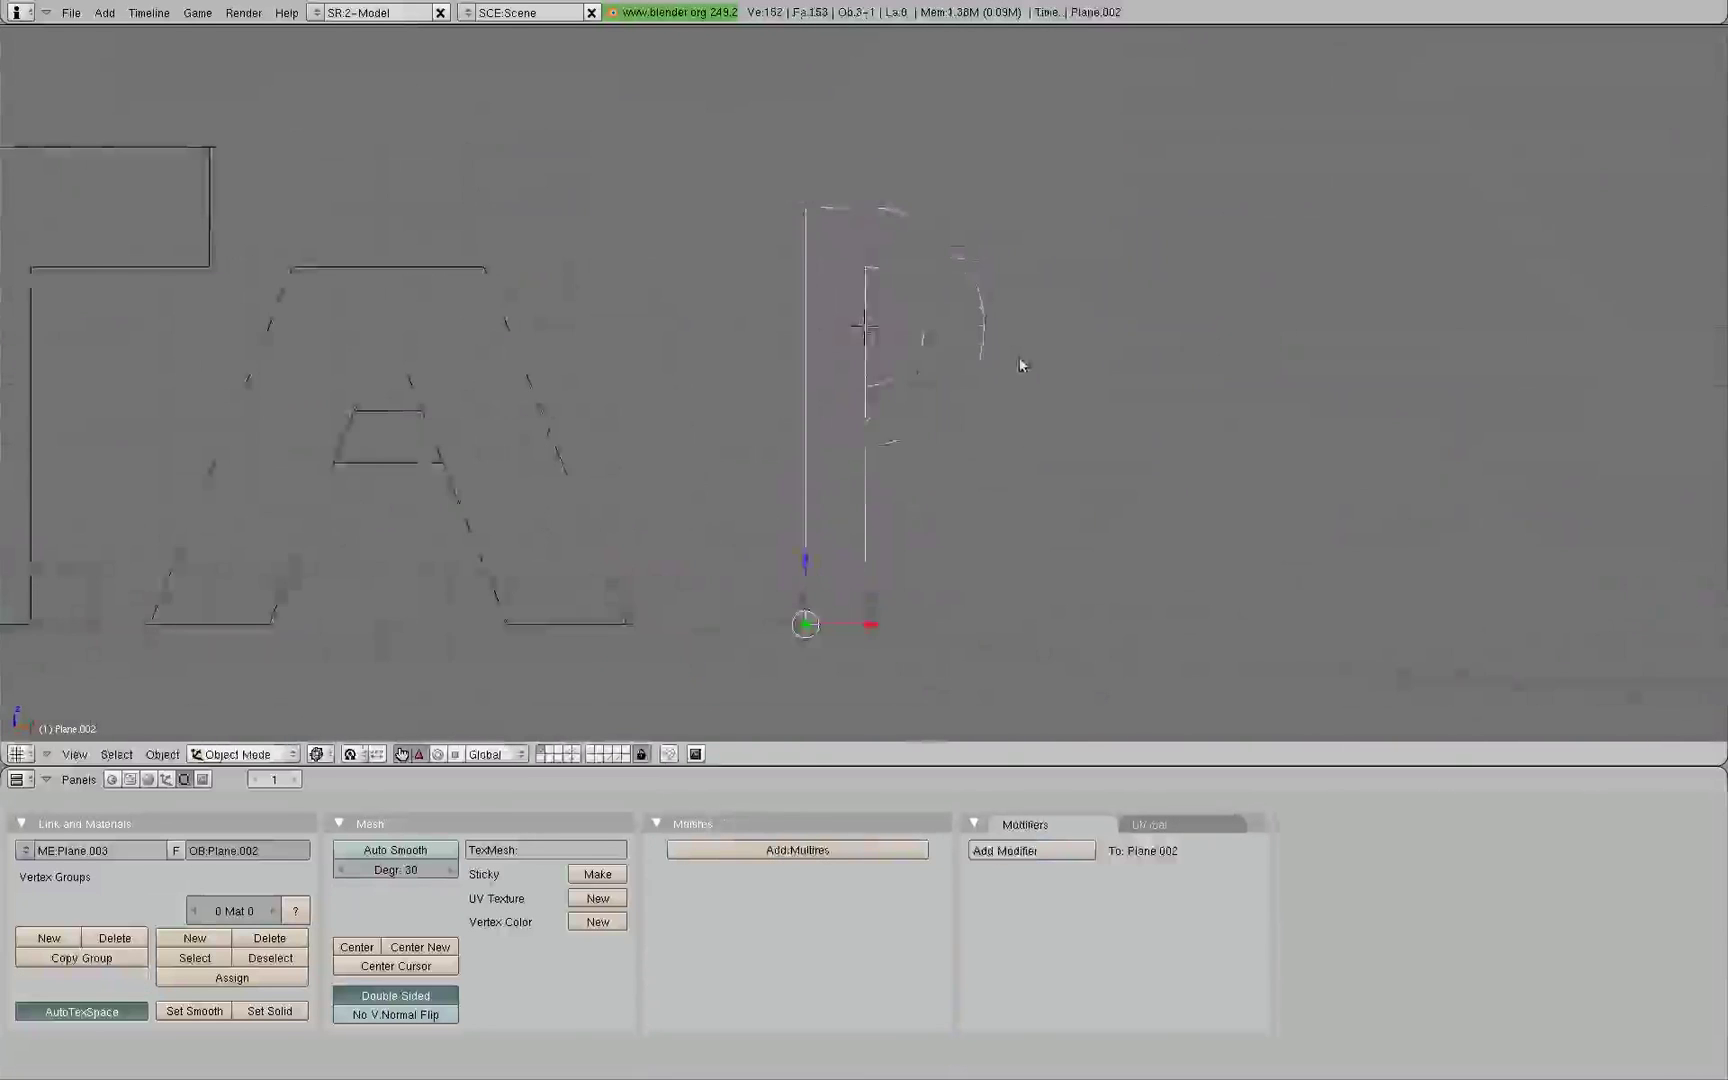
key("g")
key("x")
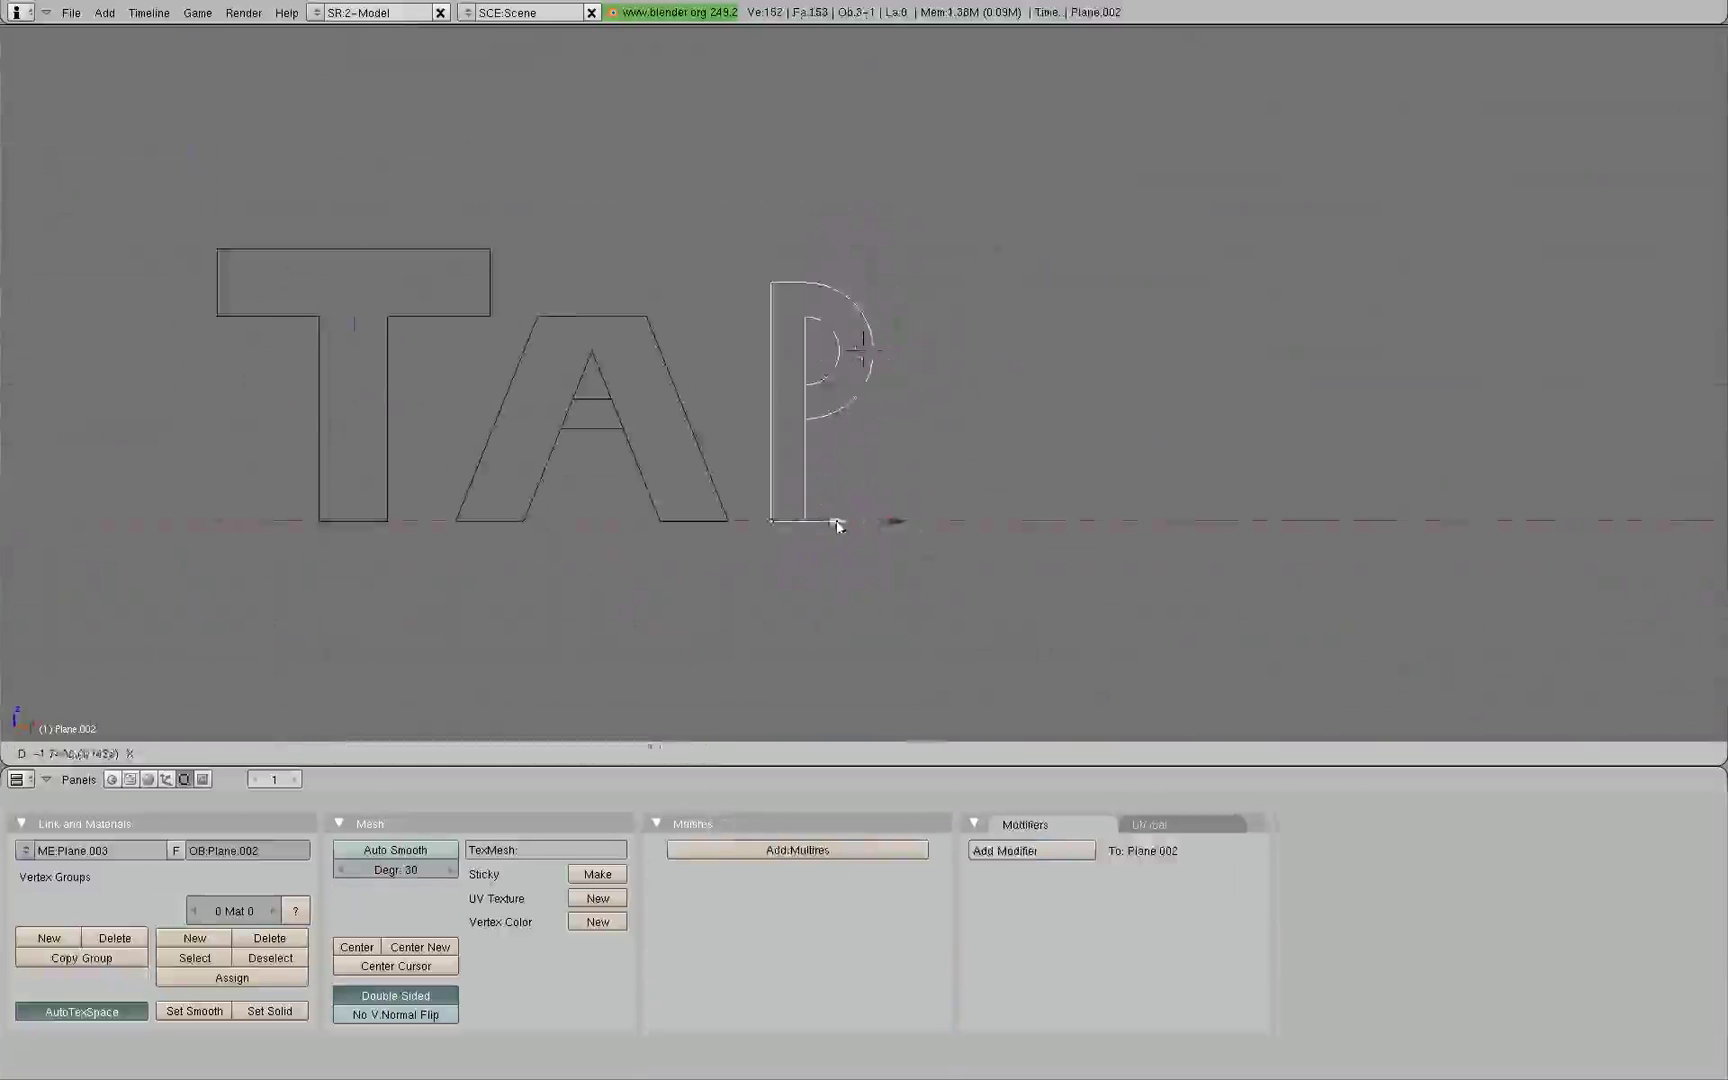
left_click(644, 410)
middle_click_drag(644, 410, 809, 413, "shift")
key("Tab")
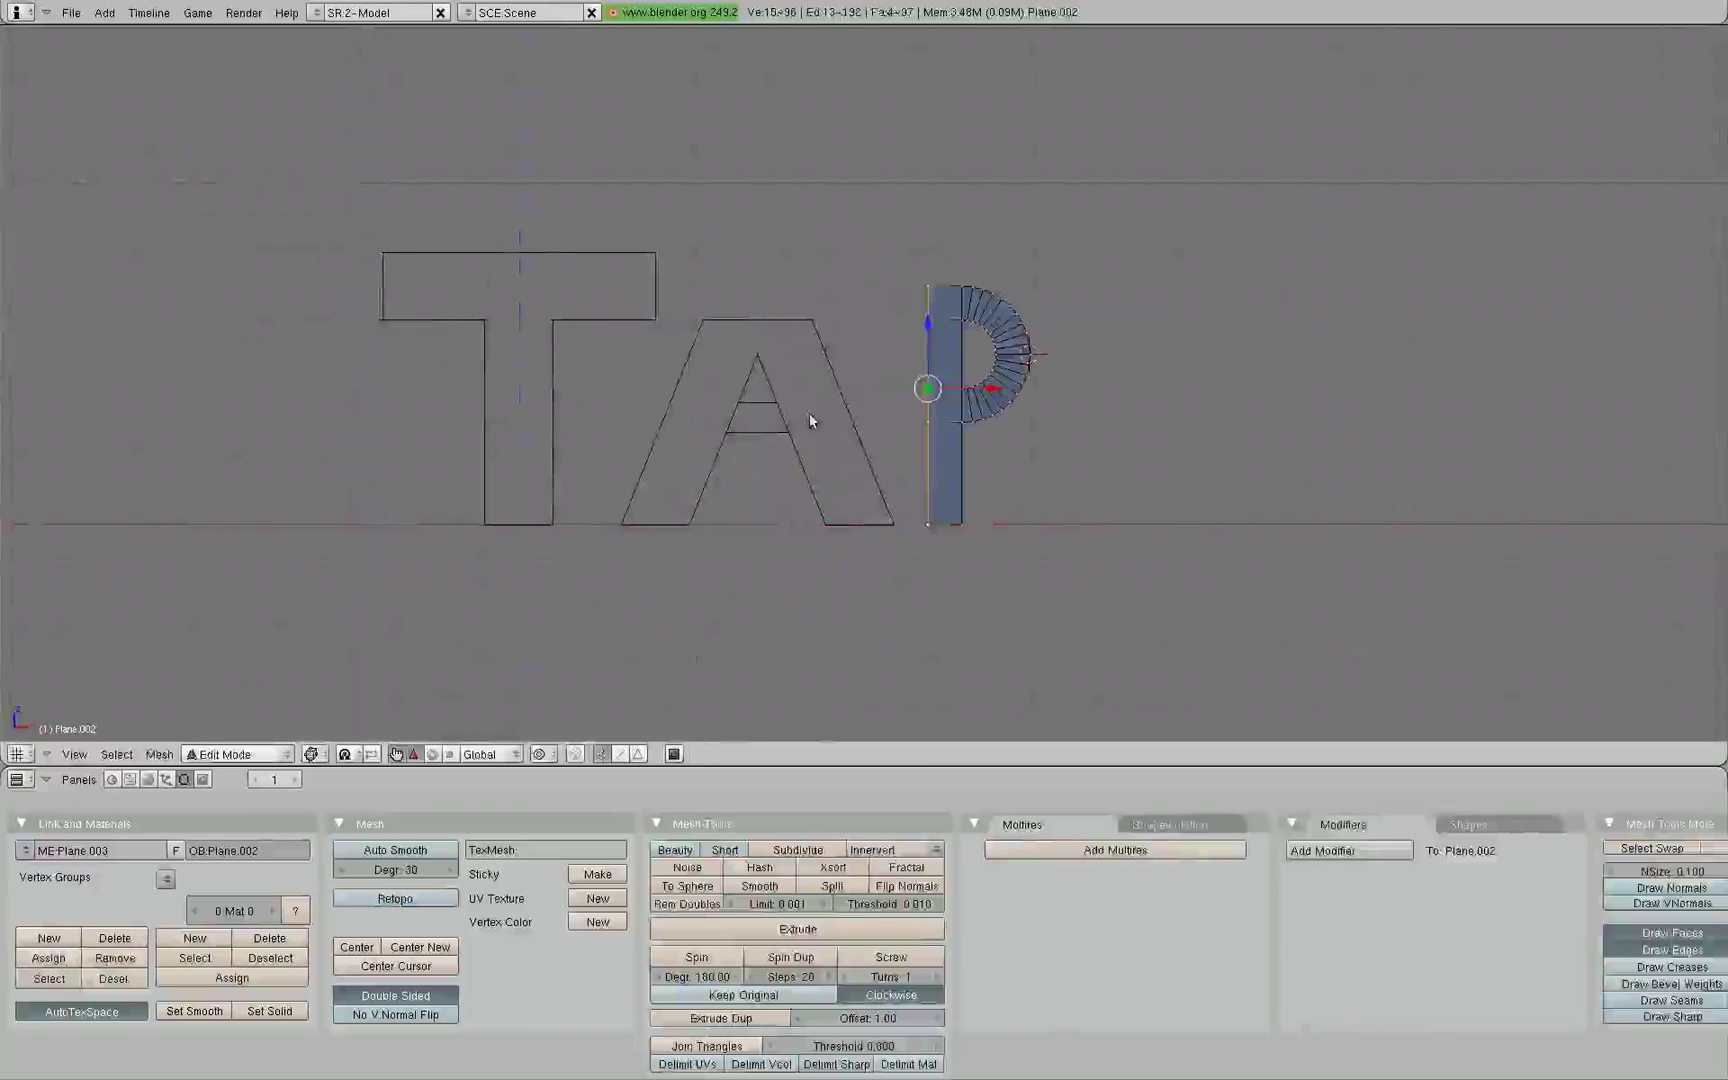
key("Tab")
middle_click_drag(809, 413, 881, 471)
middle_click_drag(881, 471, 864, 409, "shift")
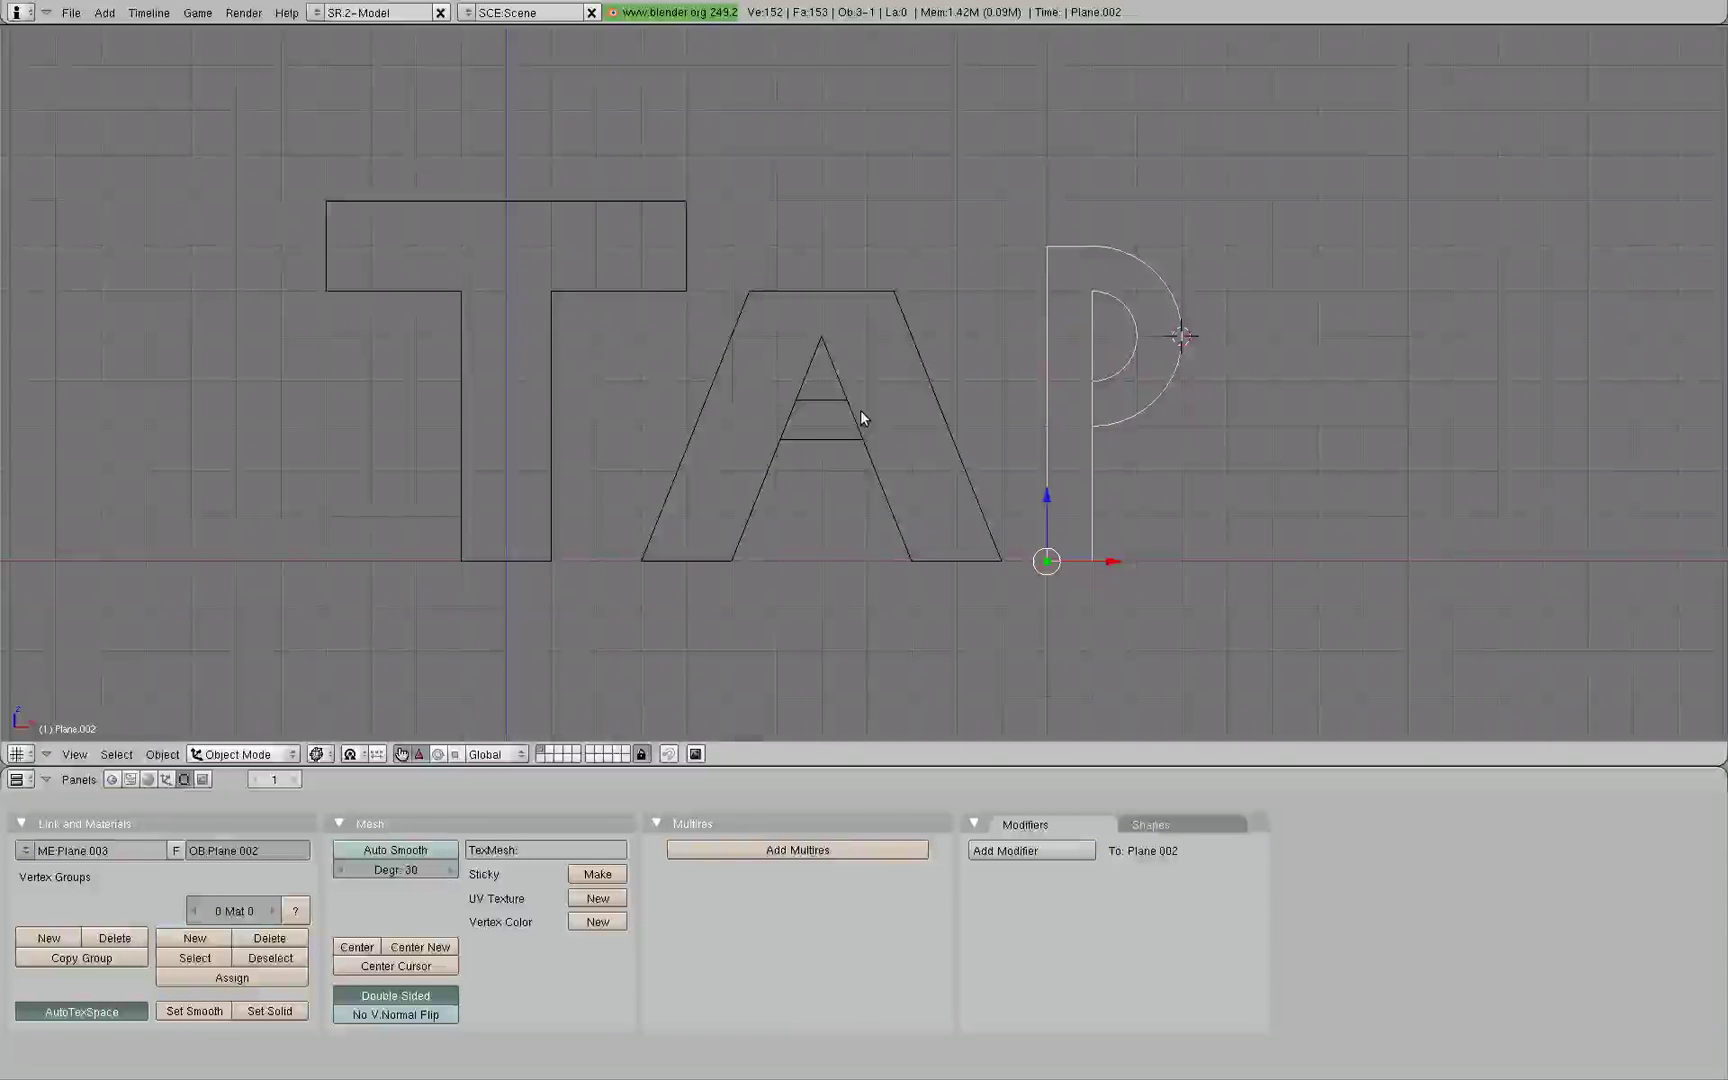
middle_click_drag(860, 411, 808, 467, "shift")
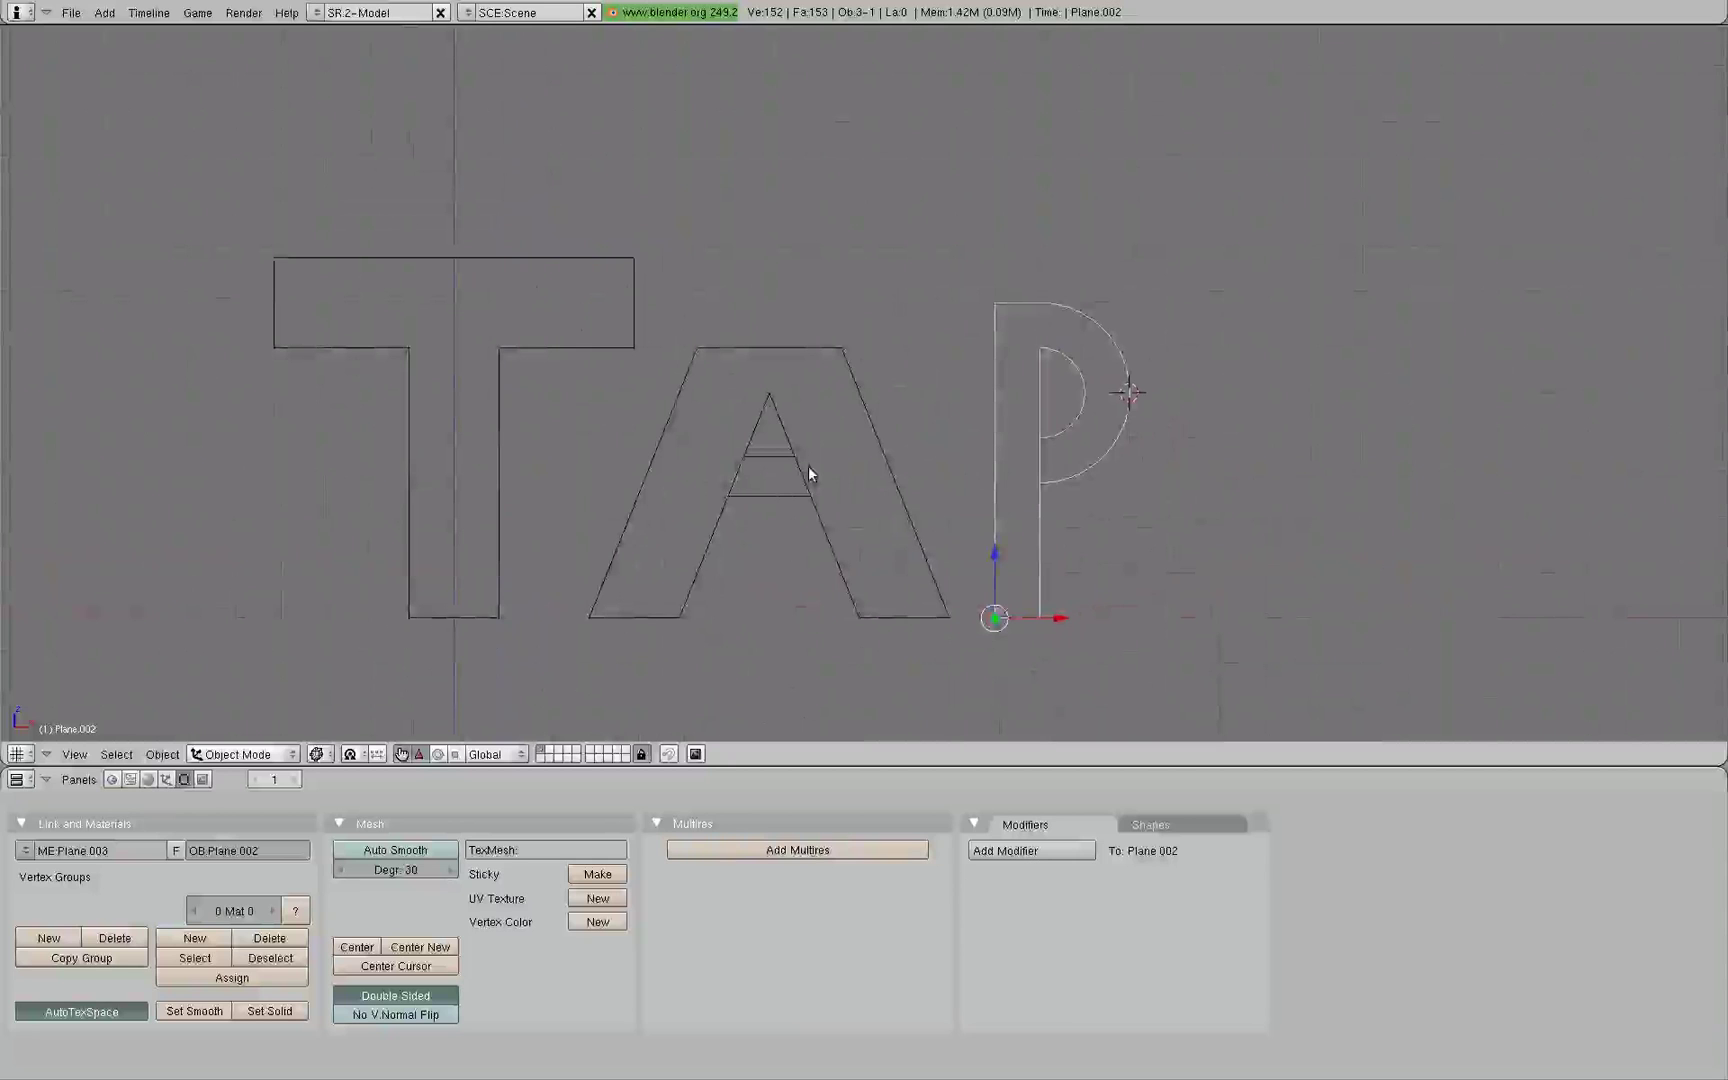
middle_click_drag(810, 470, 1000, 460, "shift")
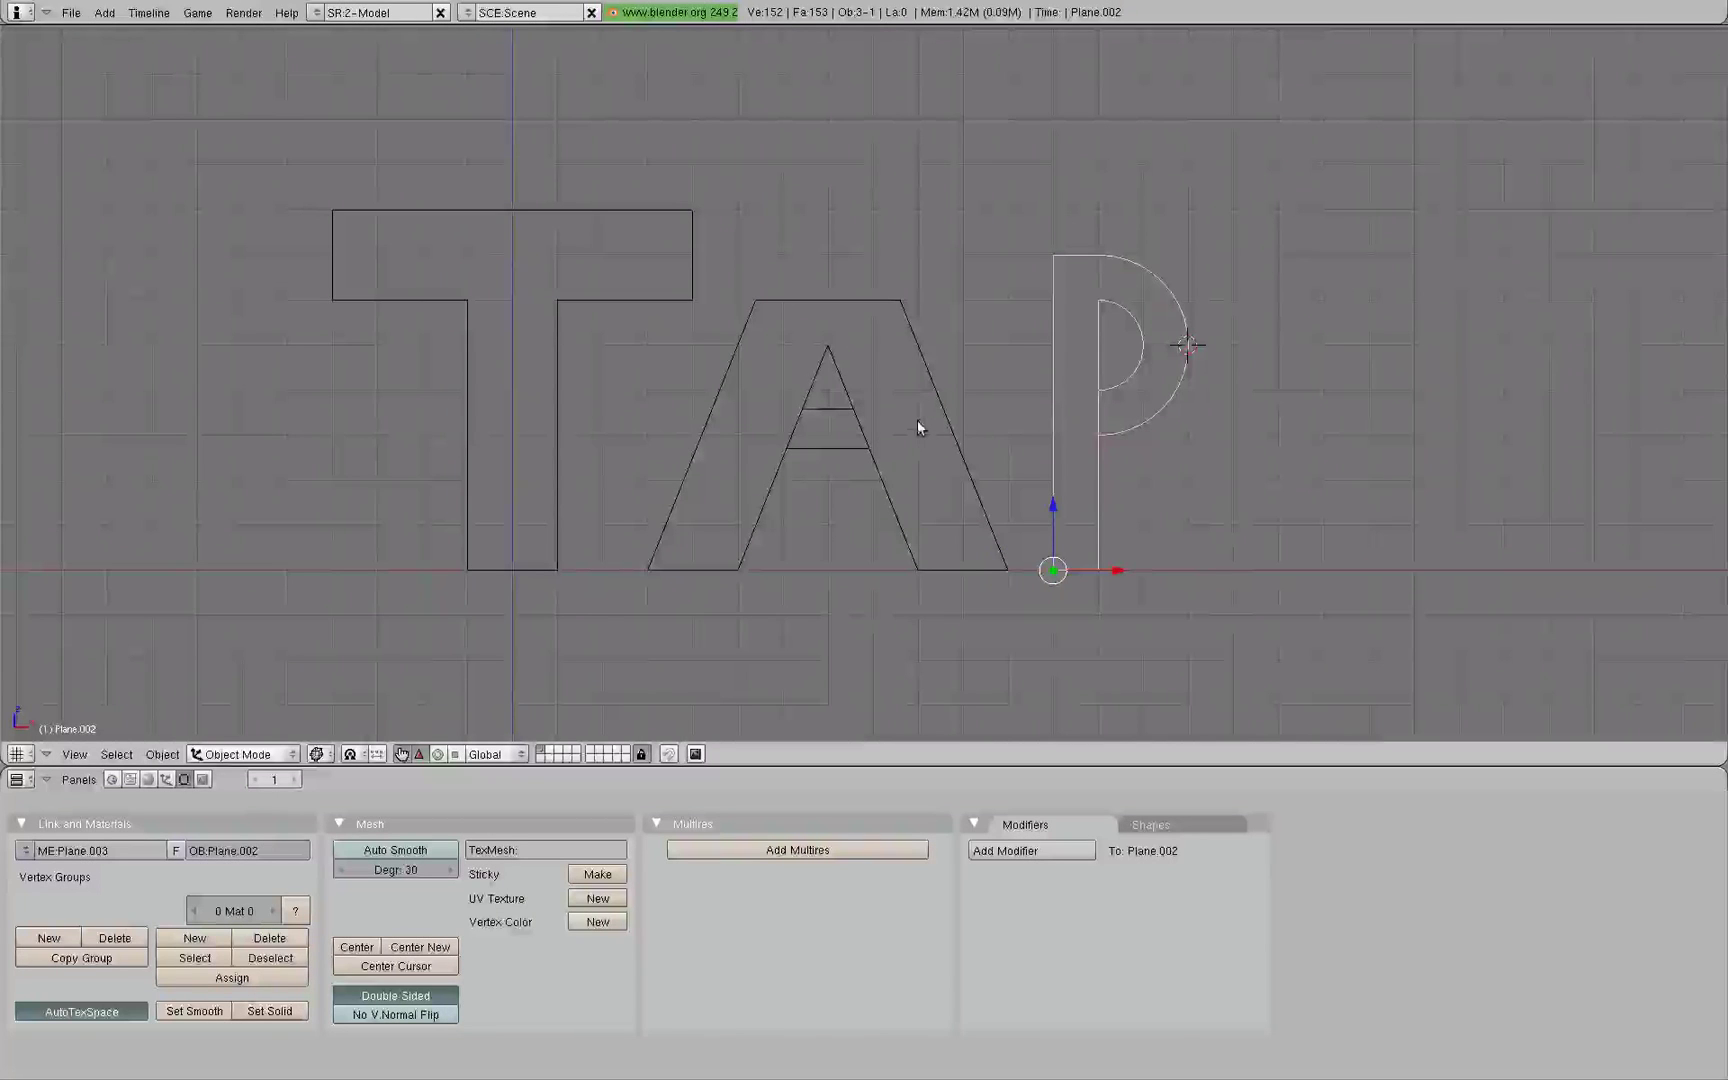
- Switch from Blender to the adjacent desktop workspace
key("ctrl+alt+Right")
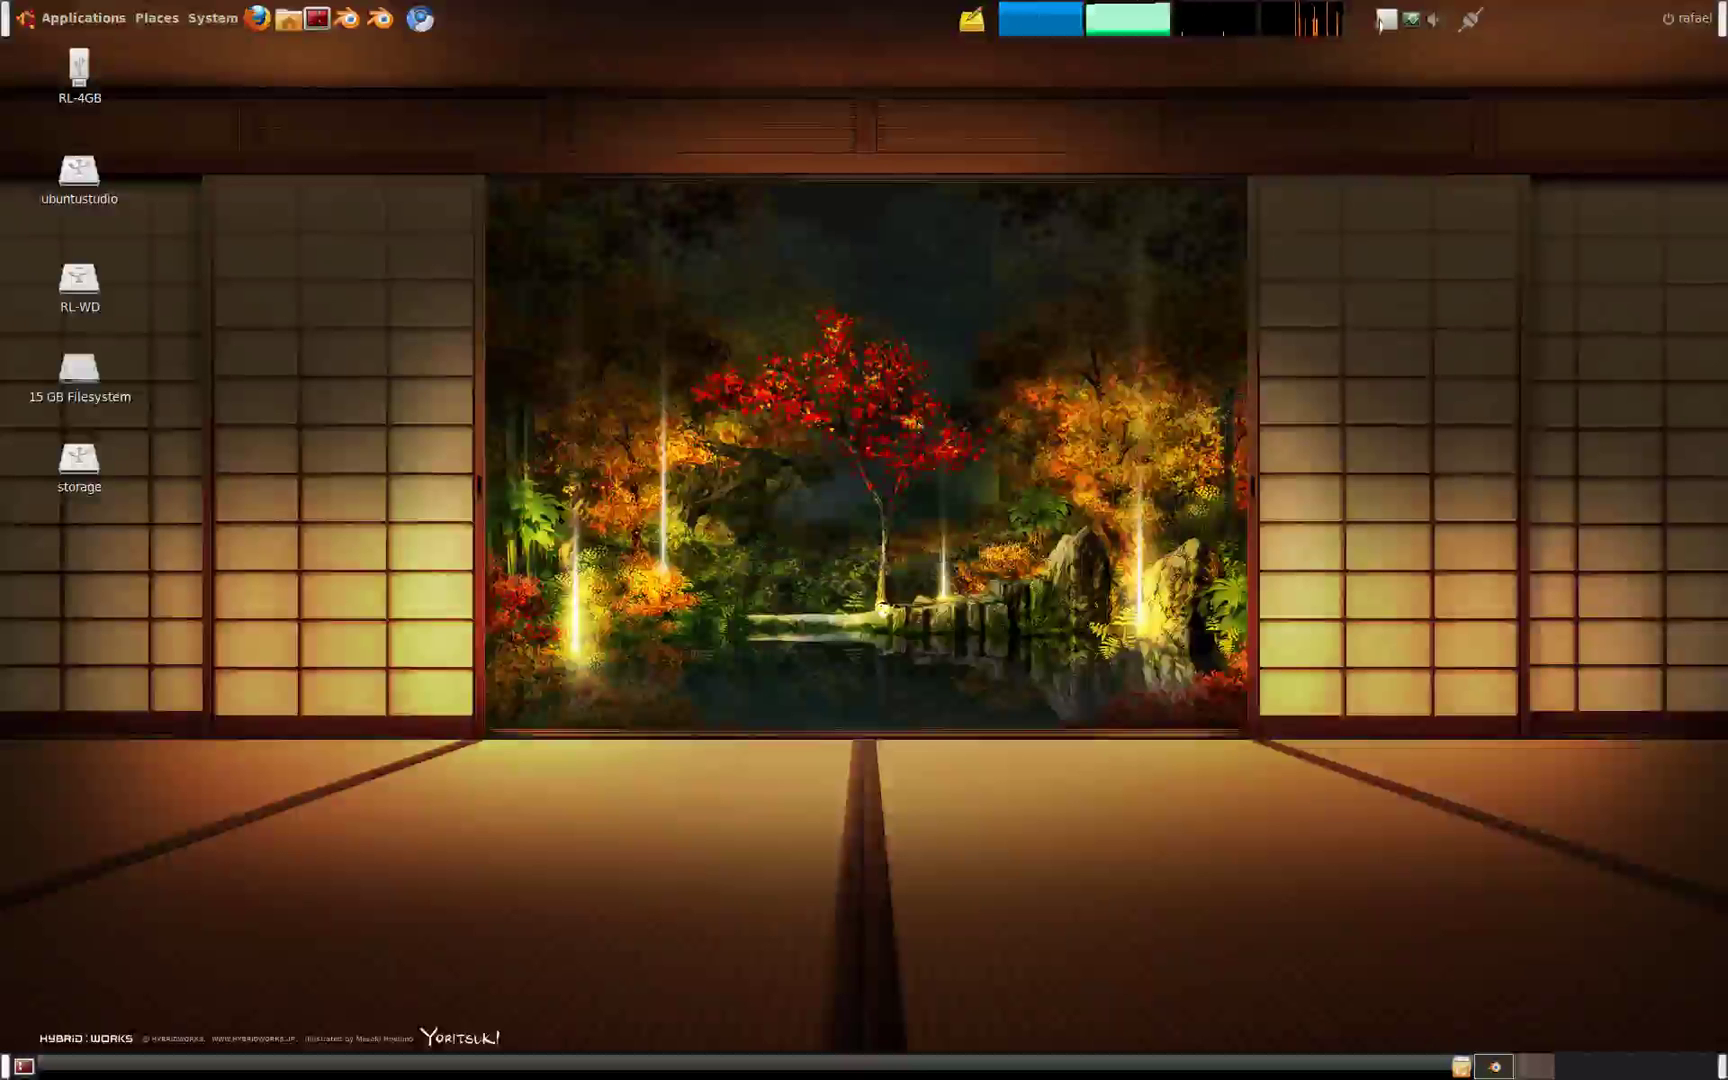